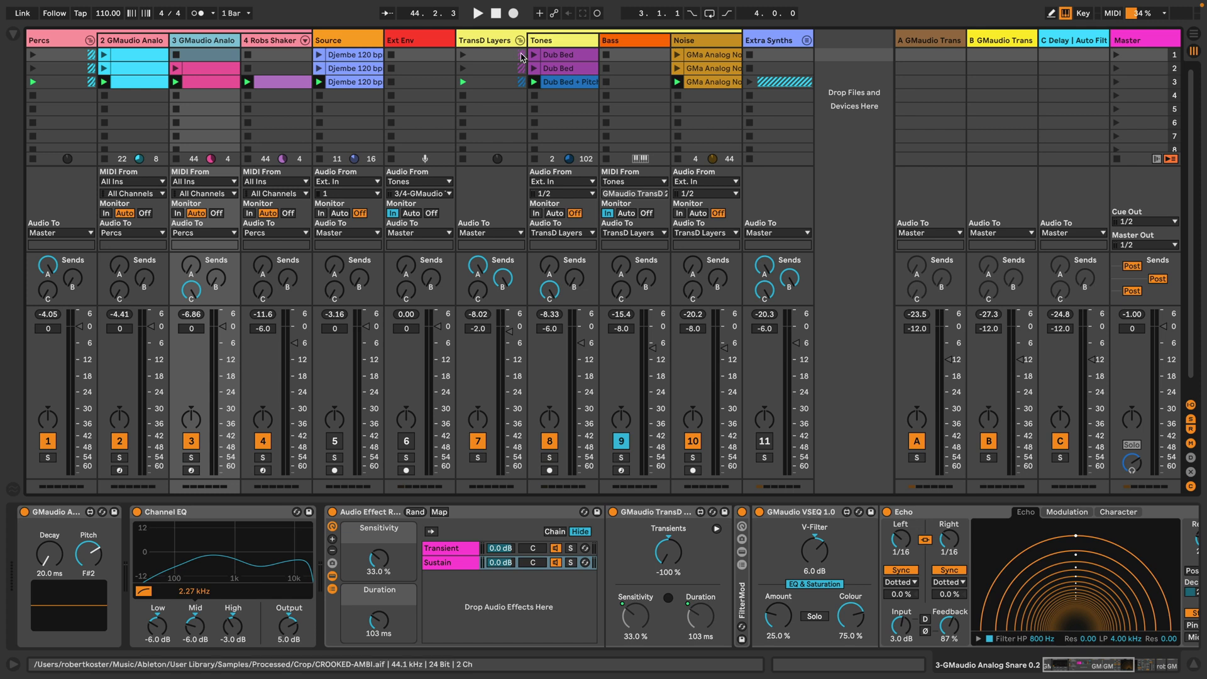
# Step: Play back the full mix with all tracks, then stop playback
pyautogui.click(480, 13)
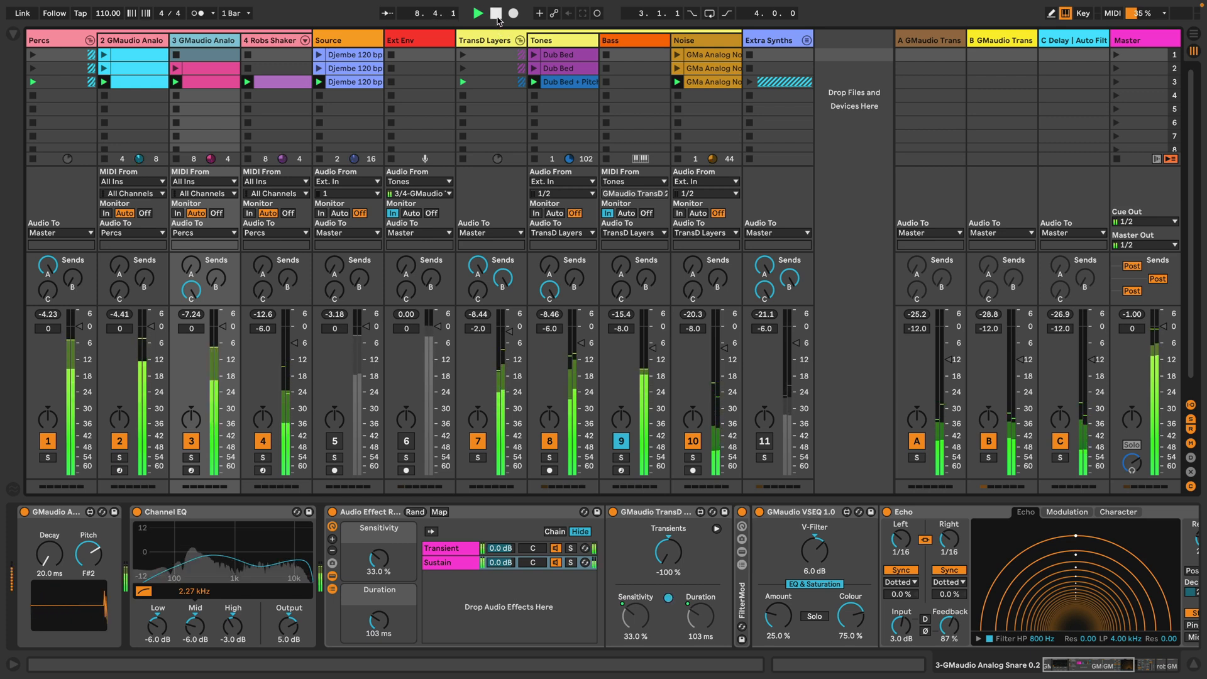
pyautogui.click(496, 13)
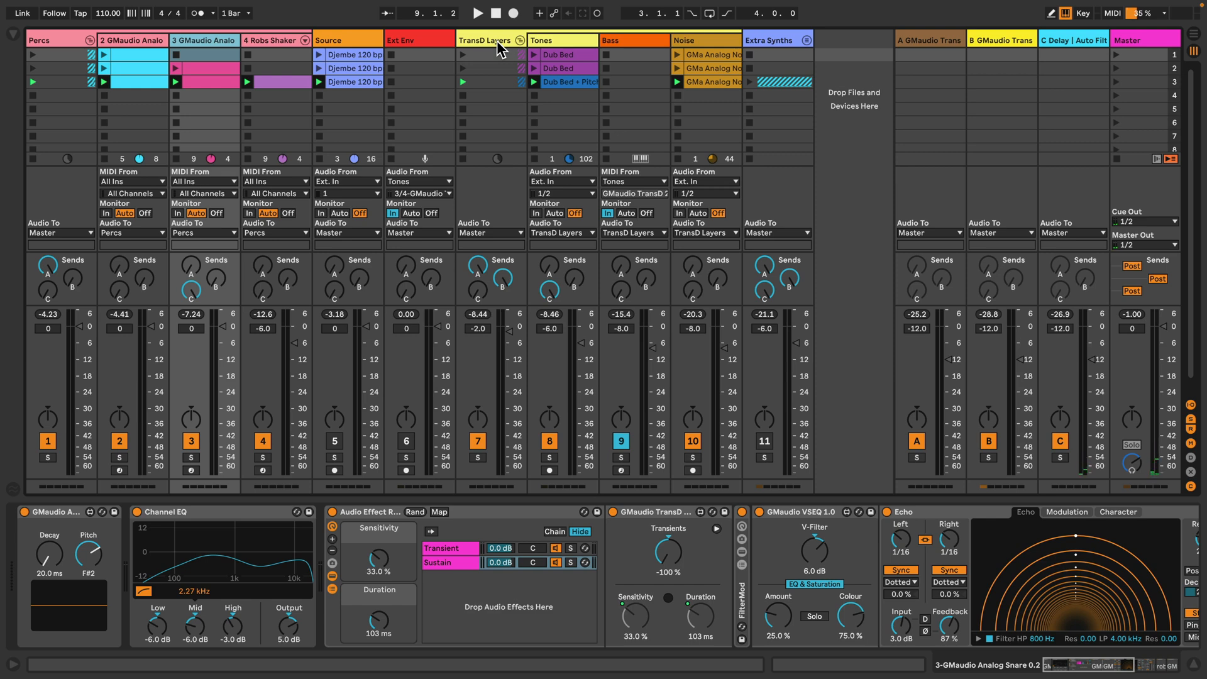
# Step: Solo the Tones track with all five of its devices bypassed and audition the unprocessed sound
pyautogui.click(561, 41)
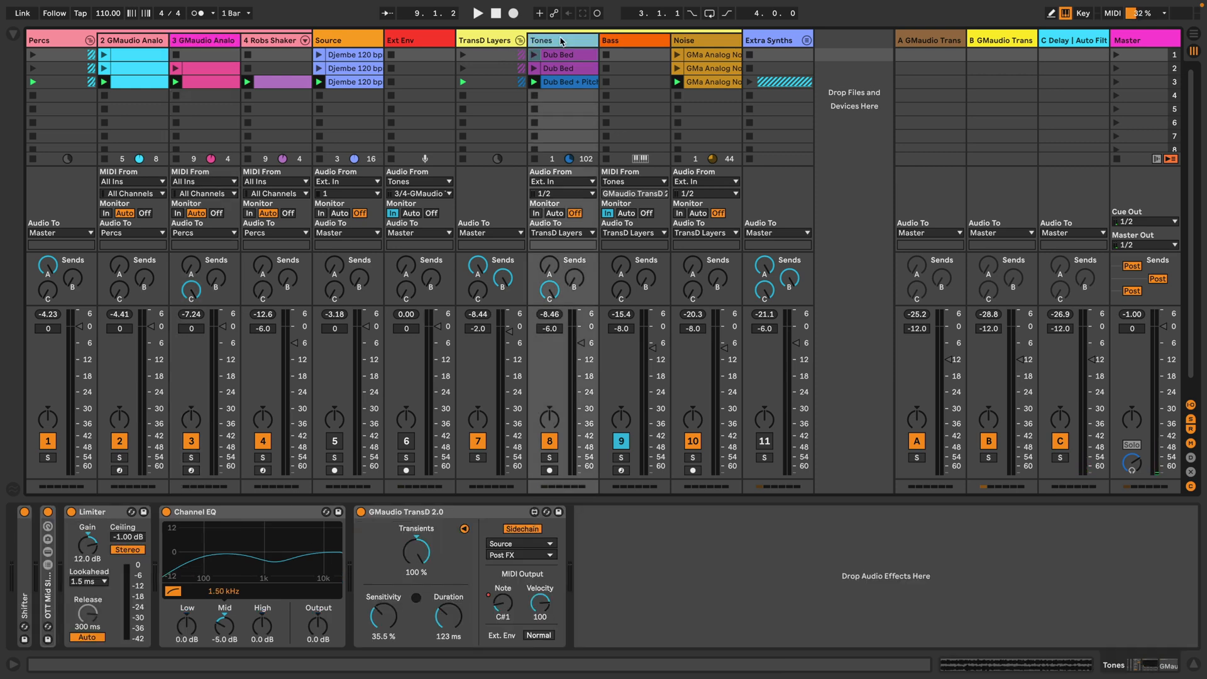
pyautogui.click(549, 458)
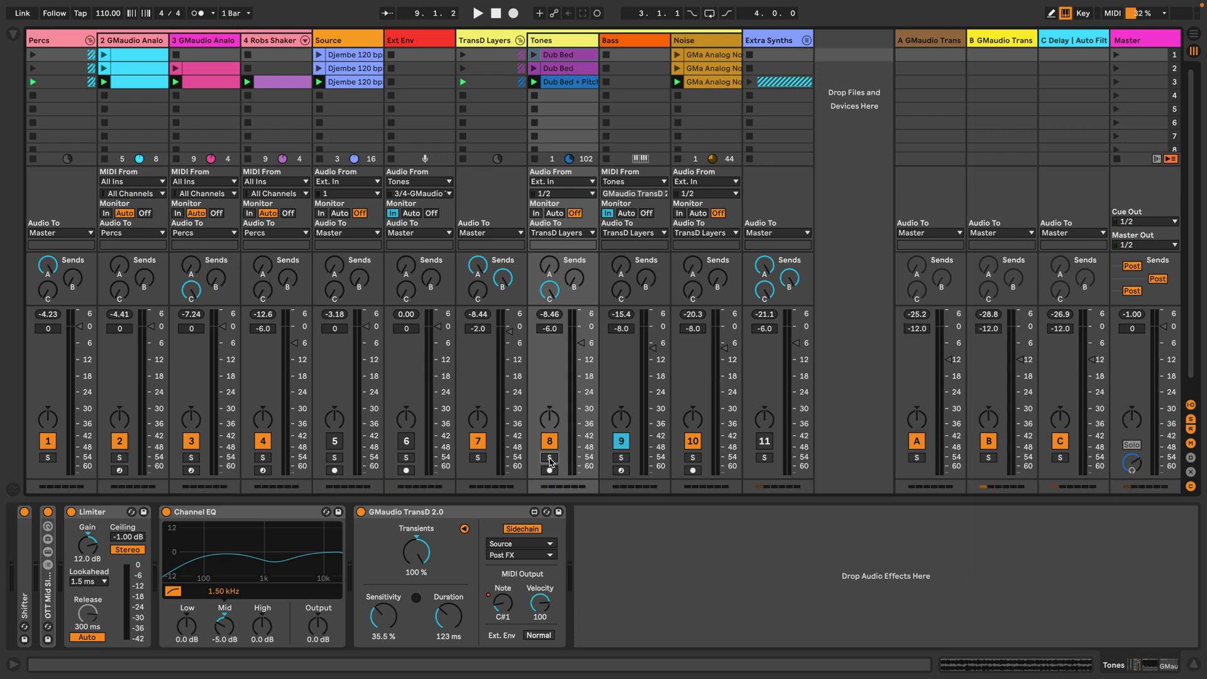
pyautogui.click(24, 512)
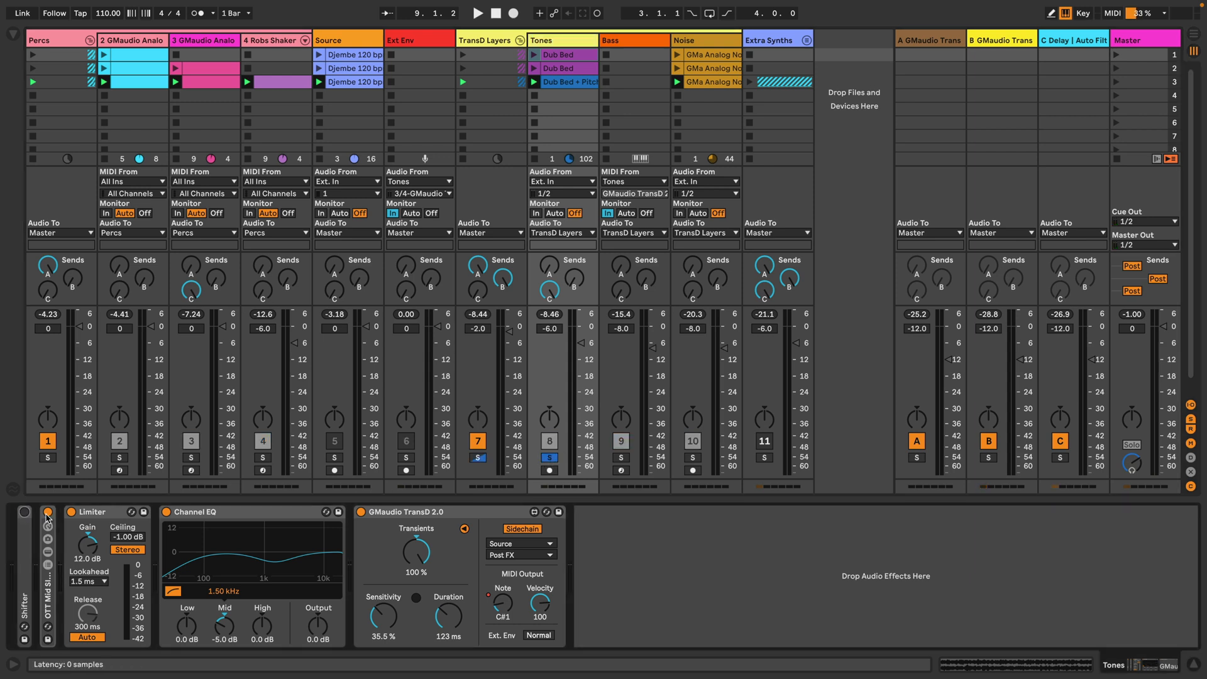
pyautogui.click(48, 512)
pyautogui.click(71, 512)
pyautogui.click(166, 512)
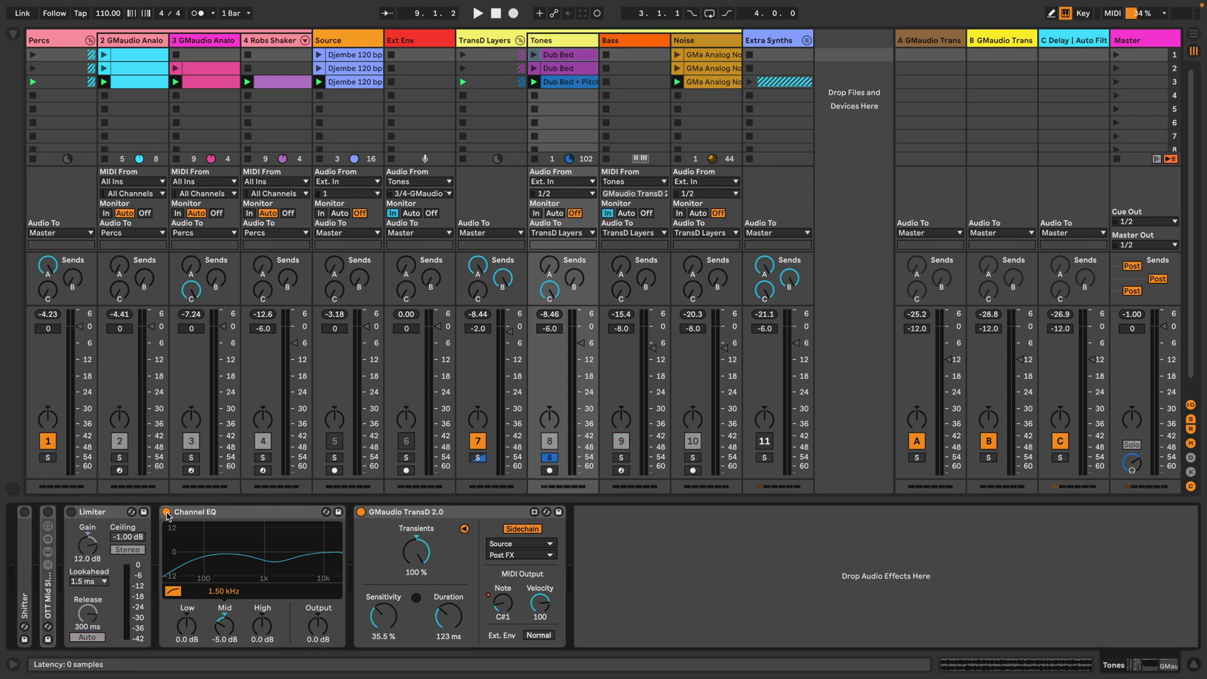
pyautogui.click(361, 512)
pyautogui.press('space')
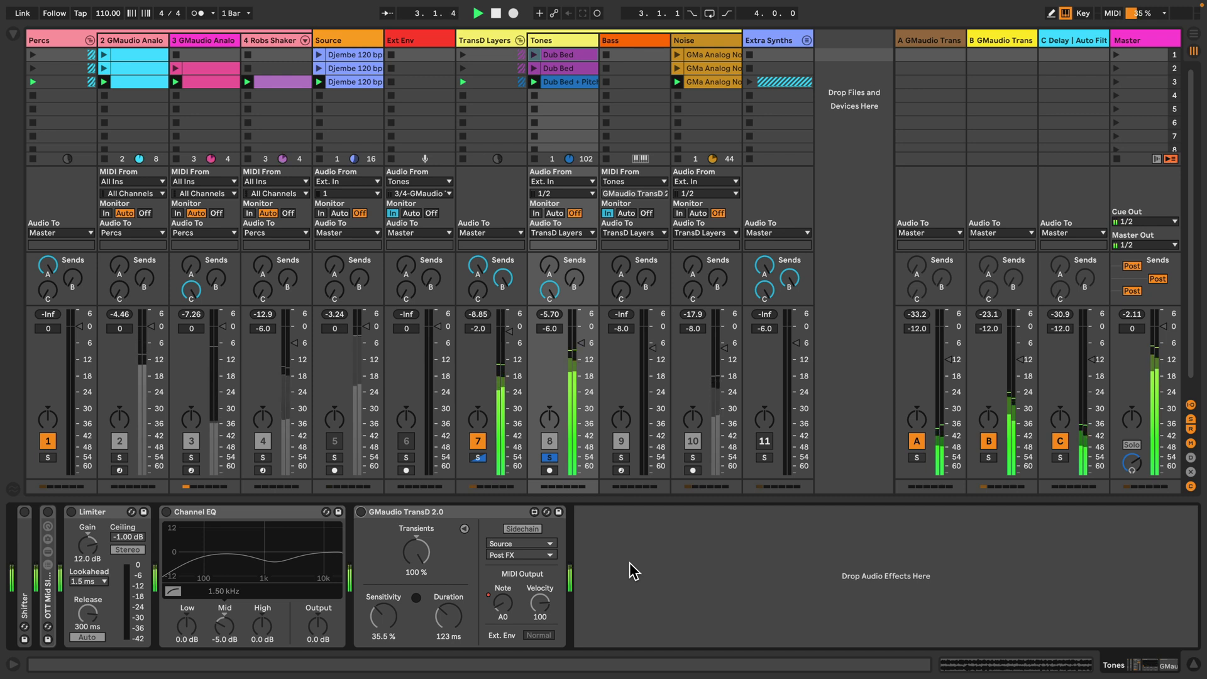
pyautogui.press('space')
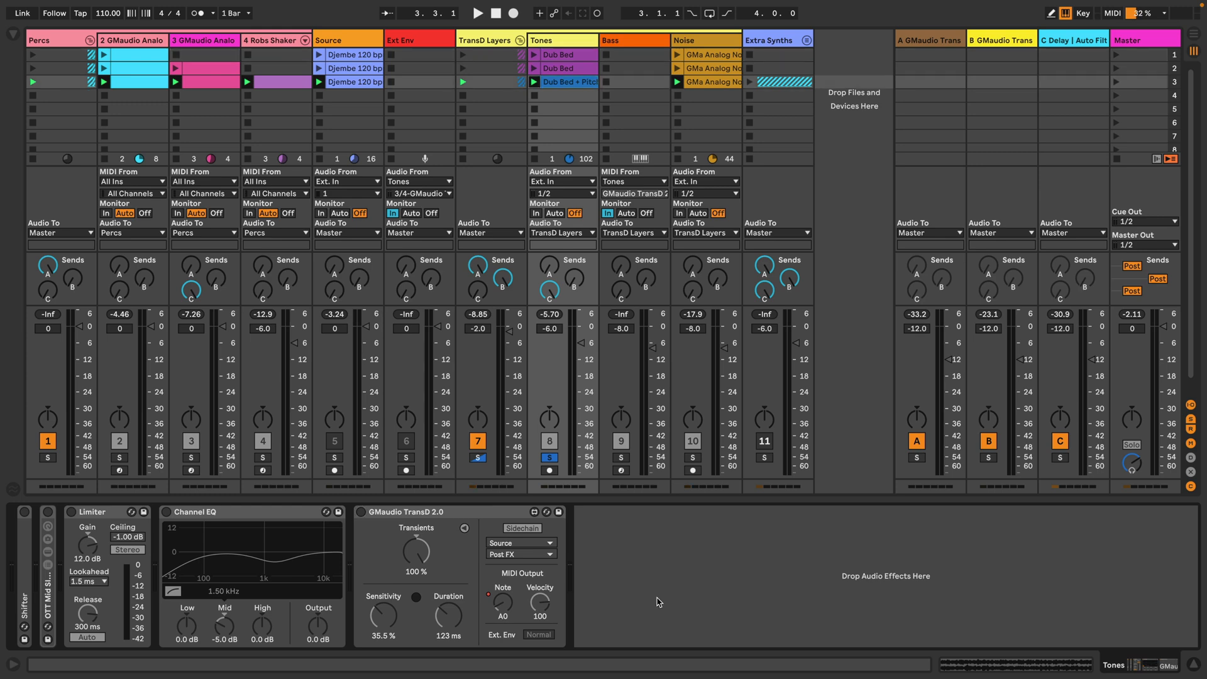
# Step: Unfold and enable the Shifter on the Tones track, then audition its -4 st pitch shift
pyautogui.doubleClick(24, 539)
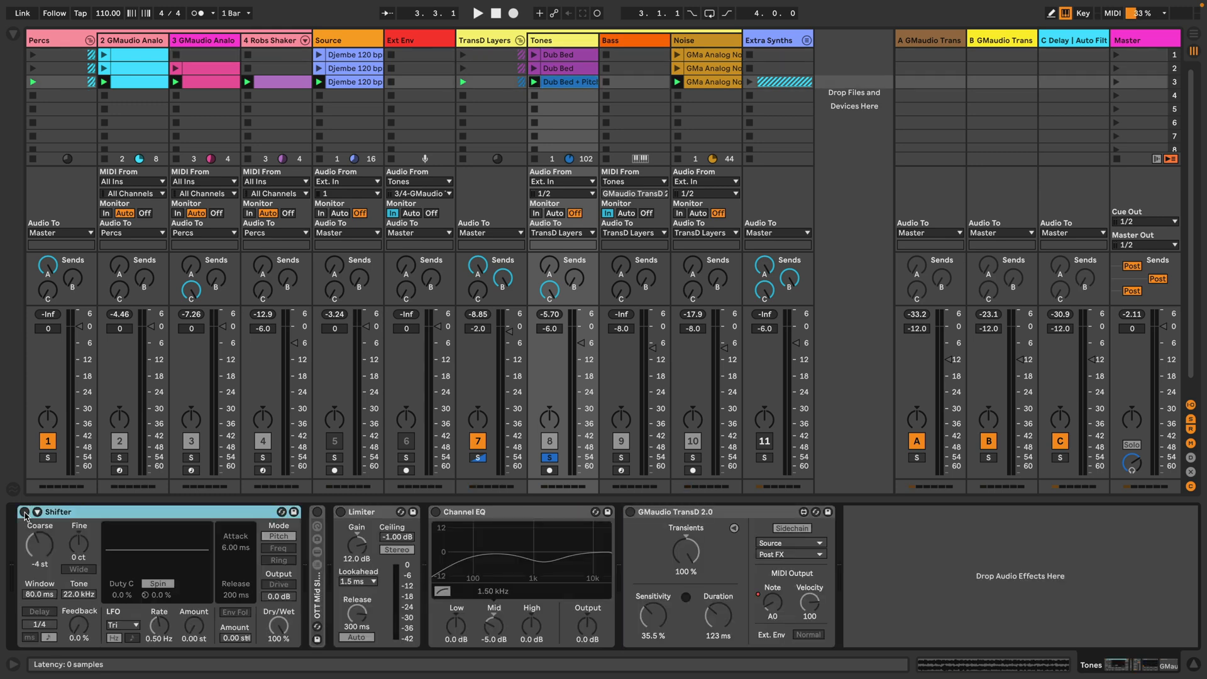
pyautogui.click(24, 512)
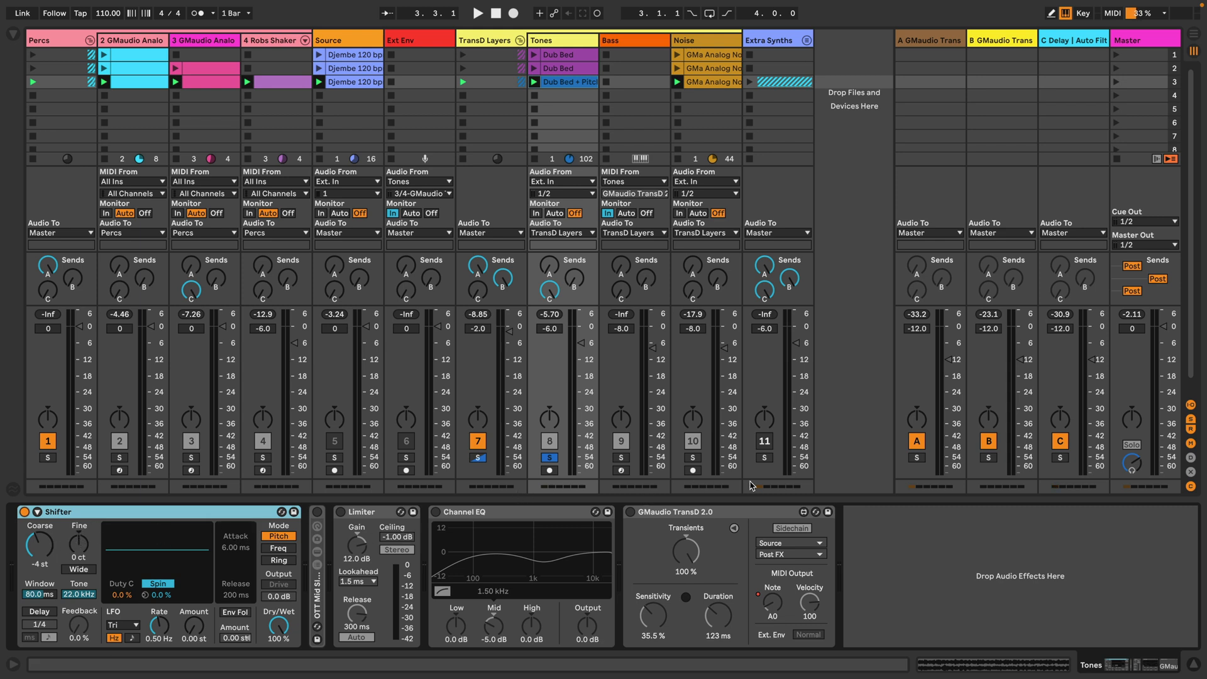
pyautogui.press('space')
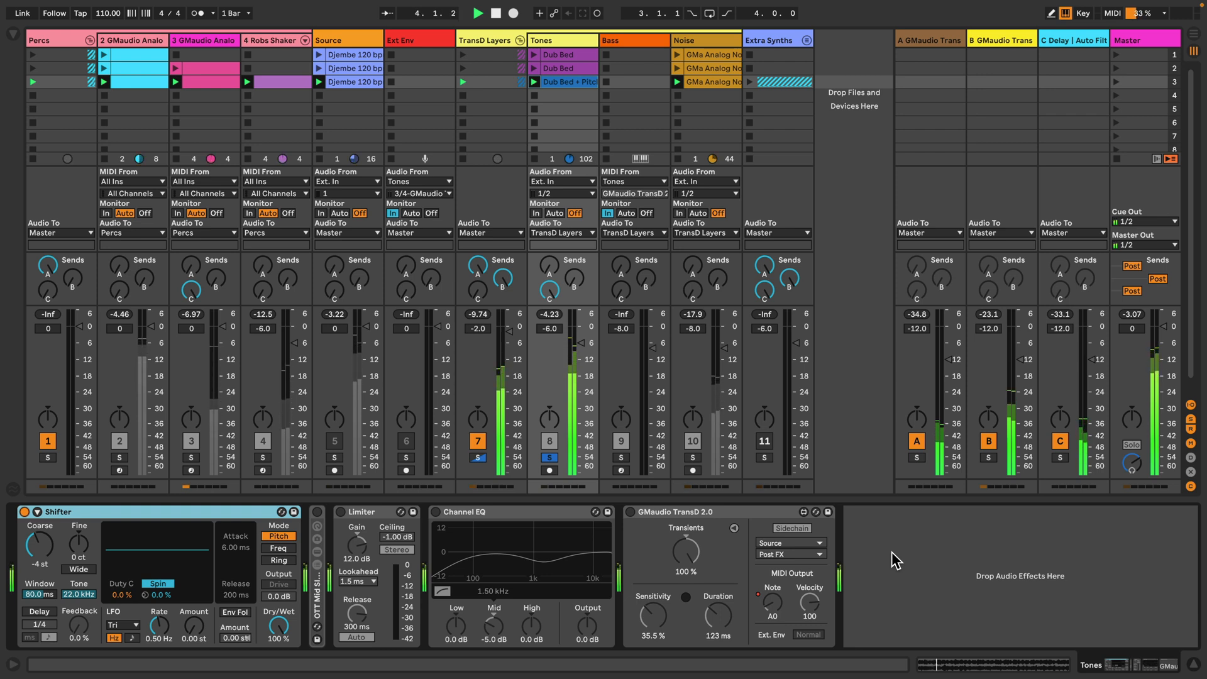
pyautogui.press('space')
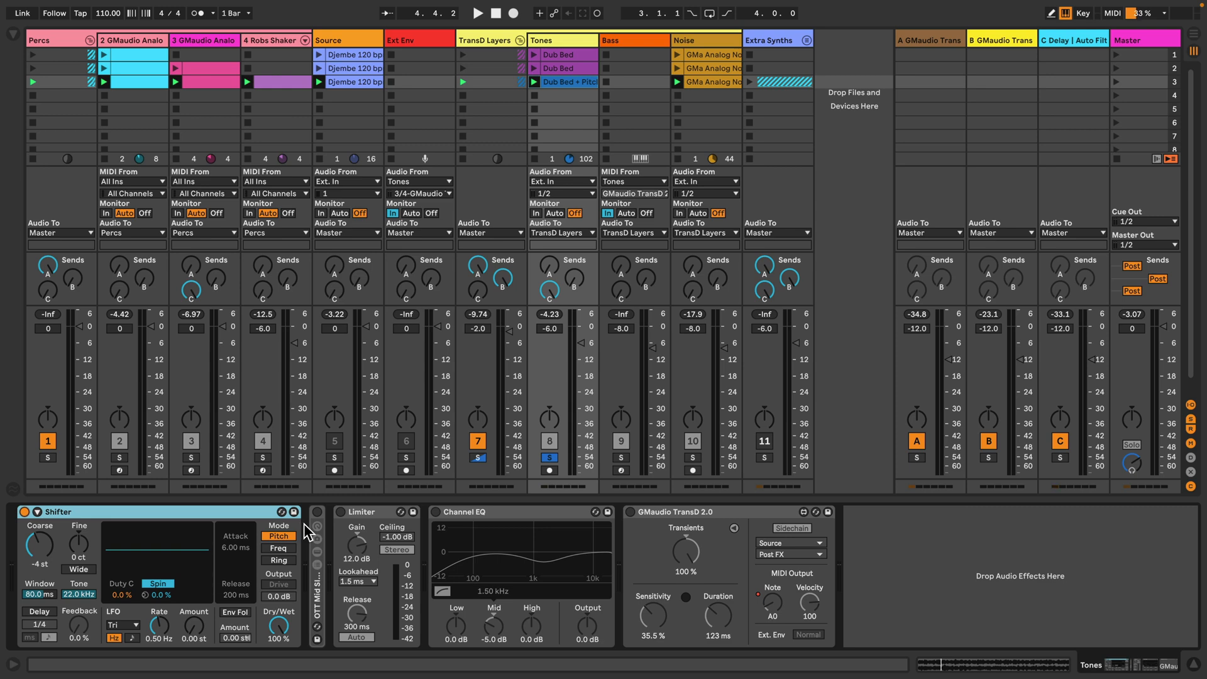
# Step: Unfold and enable the OTT Mid Side rack on the Tones track and show the devices in its chain
pyautogui.doubleClick(318, 591)
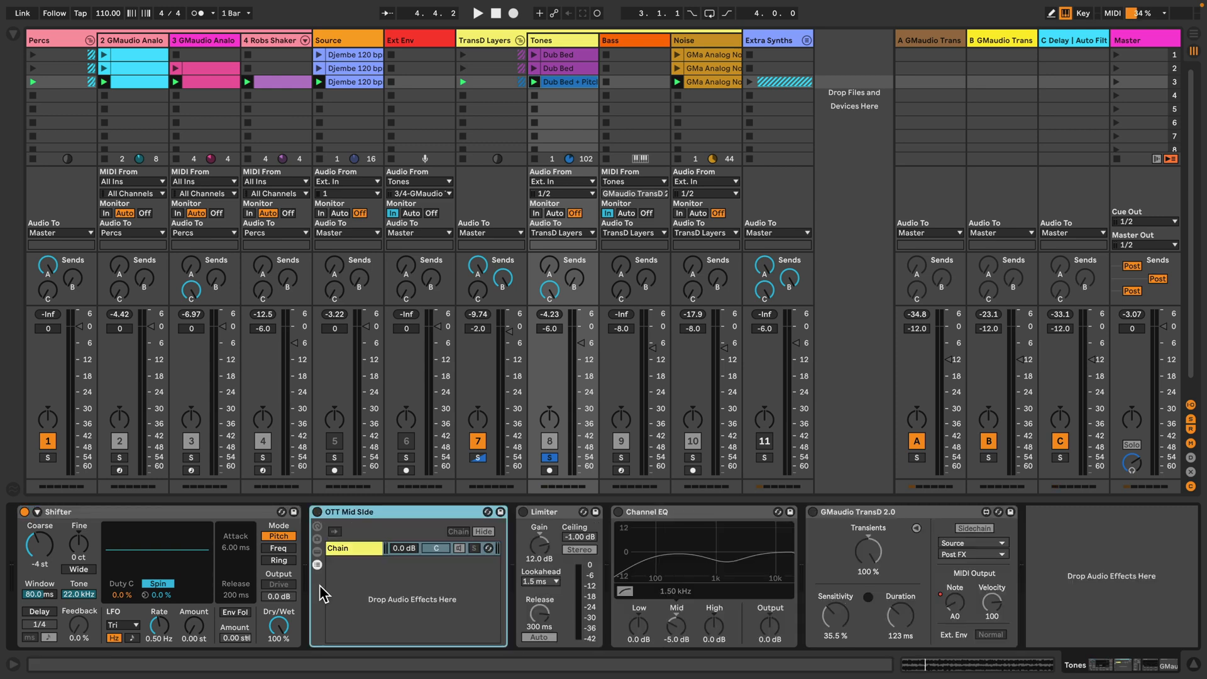
pyautogui.doubleClick(344, 513)
pyautogui.doubleClick(317, 565)
pyautogui.click(319, 512)
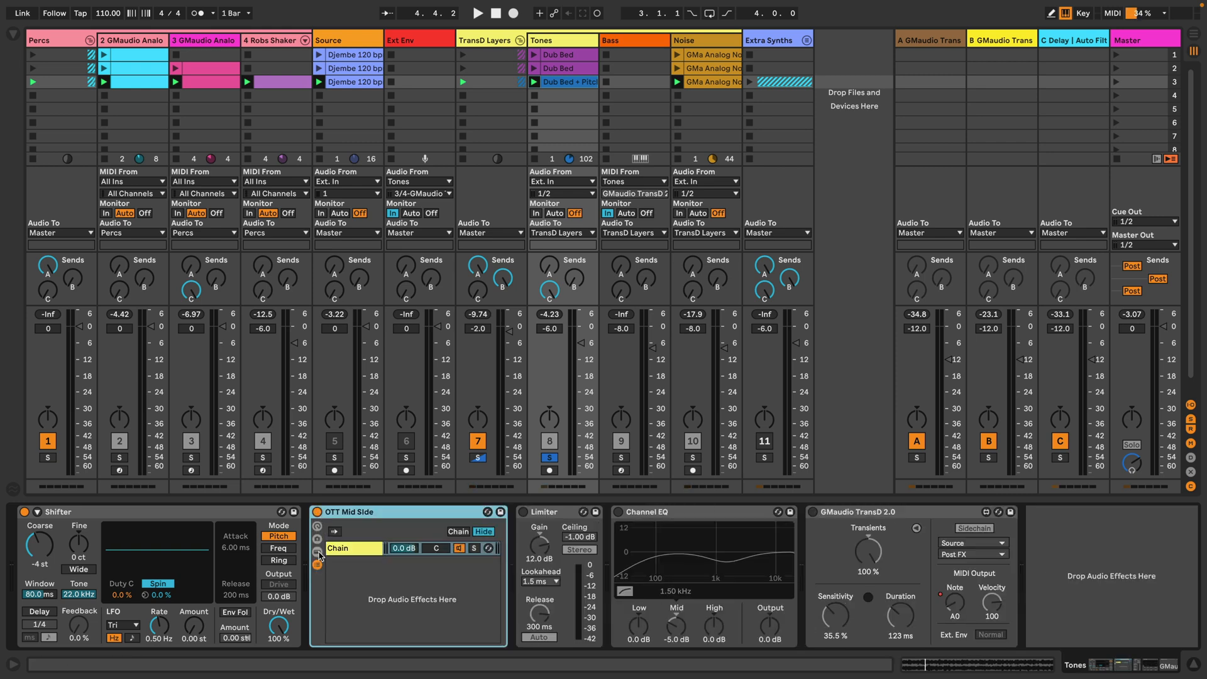
pyautogui.click(318, 552)
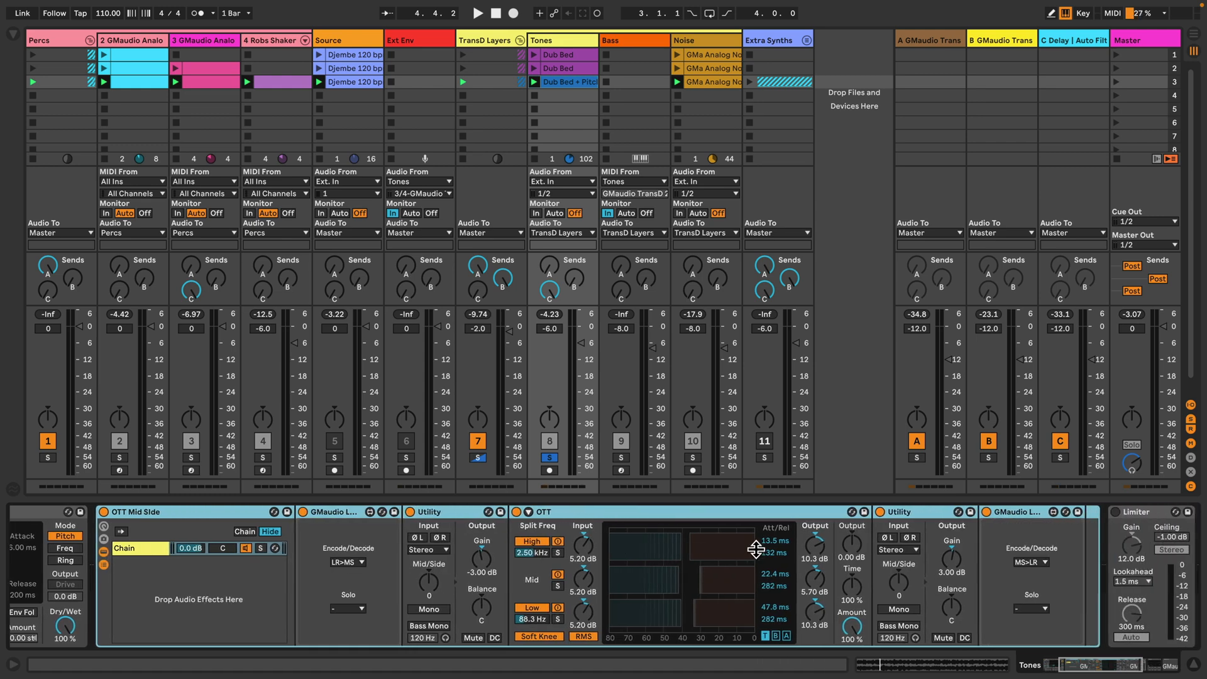
# Step: Check the Encode/Decode options of the rack's first GMaudio device and audition Tones through the OTT Mid Side rack
pyautogui.click(308, 514)
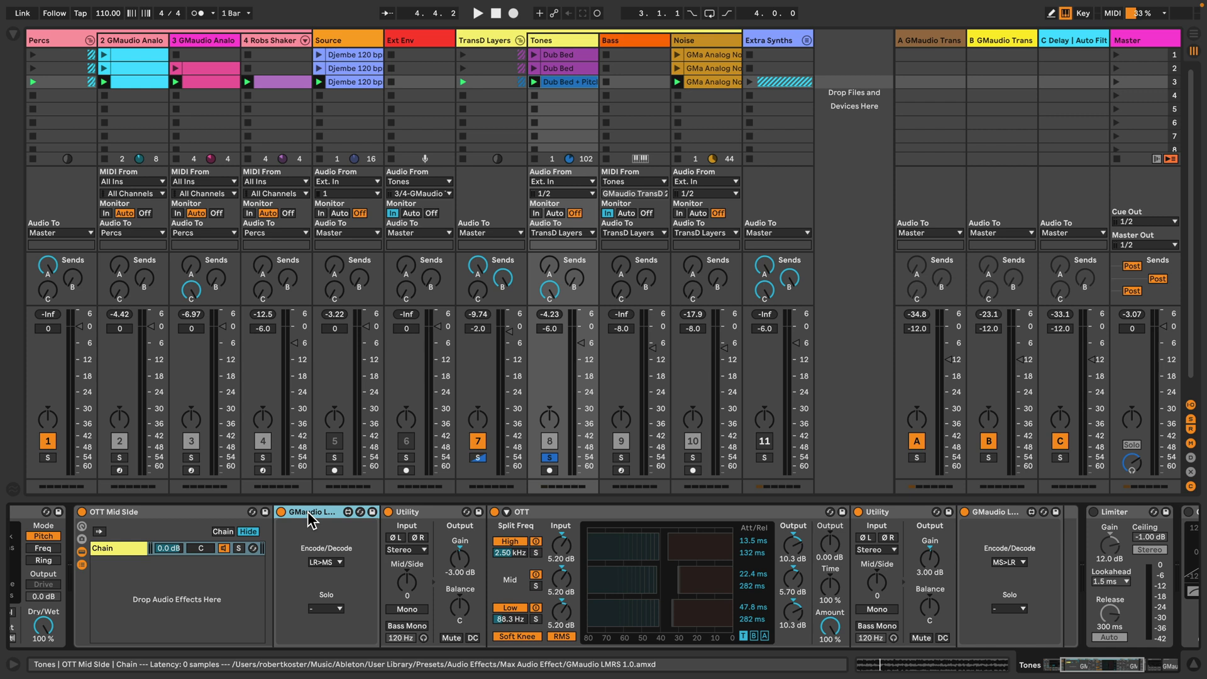
pyautogui.click(338, 562)
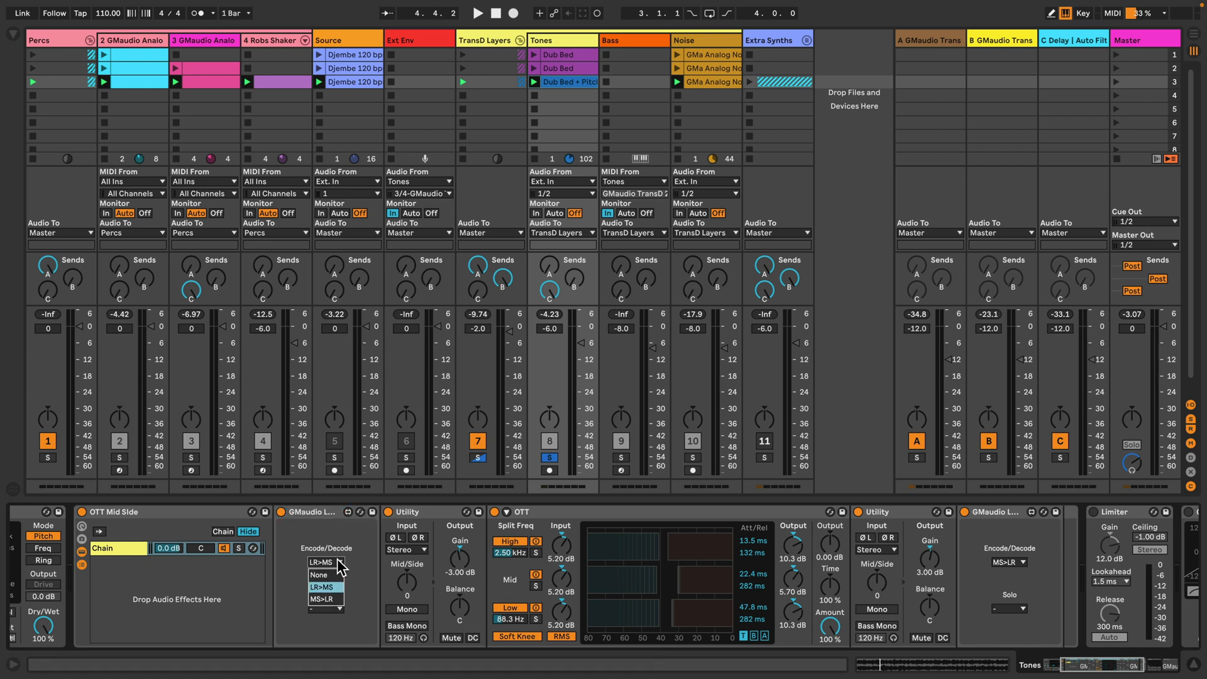
pyautogui.click(339, 564)
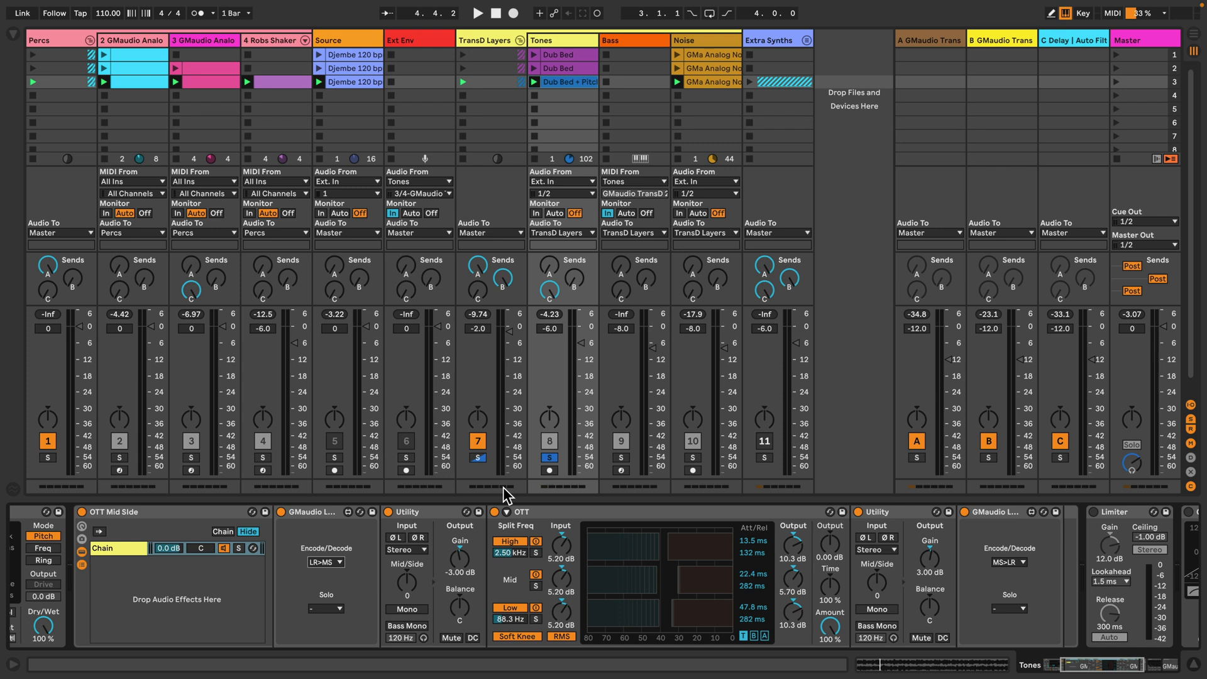
pyautogui.press('space')
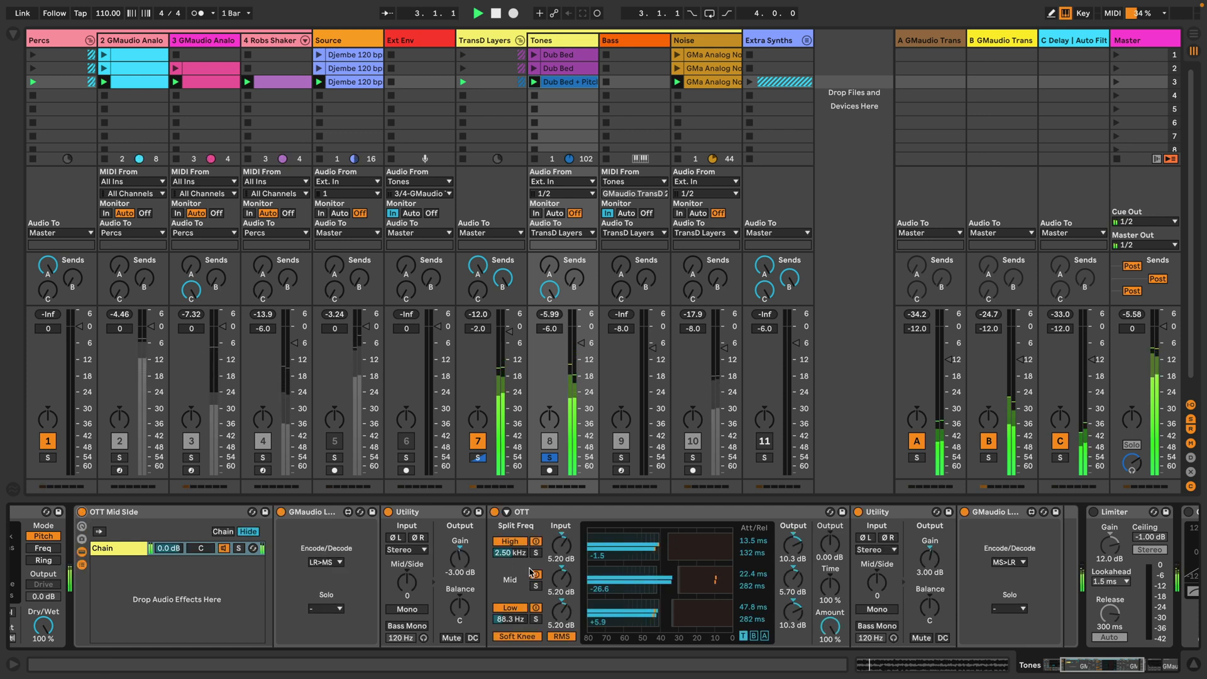
pyautogui.press('space')
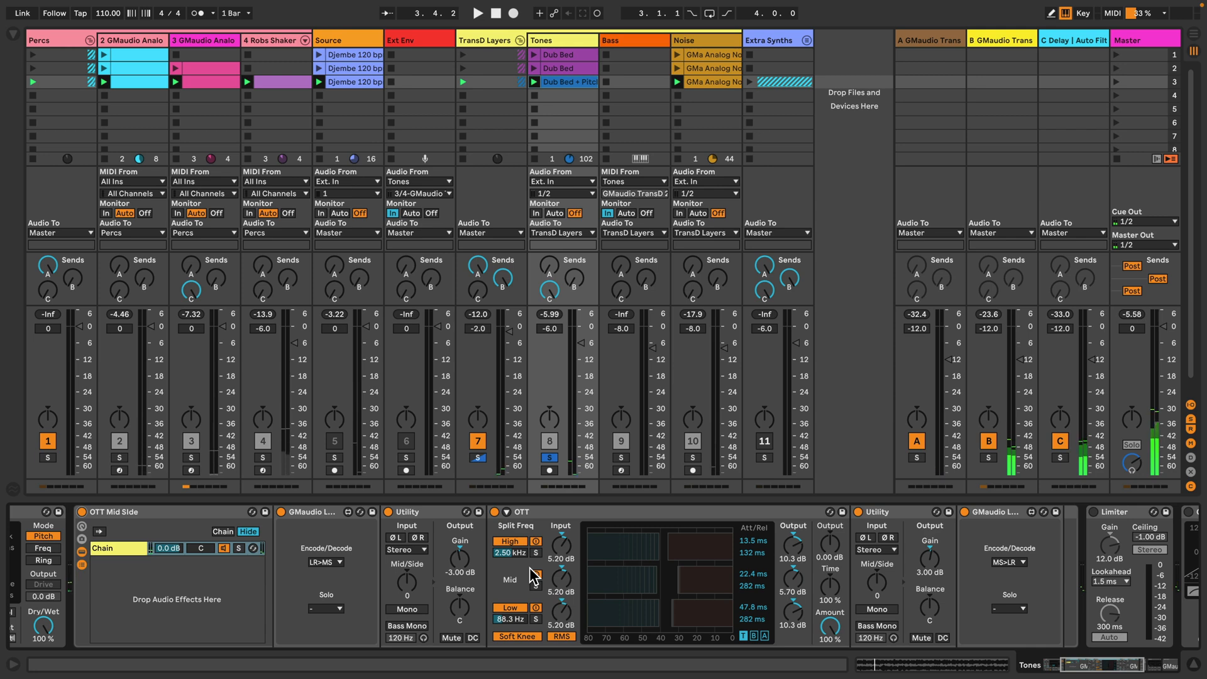
# Step: Fold the OTT Mid Side rack, then enable the Limiter and audition the Tones track
pyautogui.click(197, 512)
pyautogui.doubleClick(196, 511)
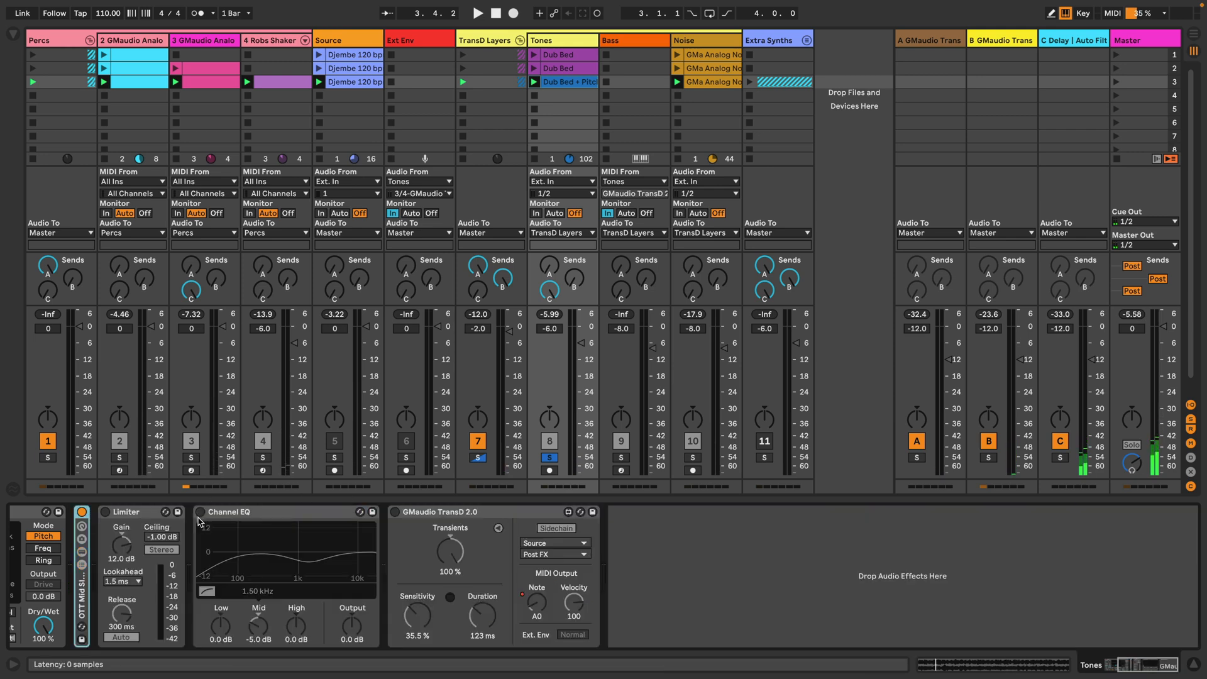
pyautogui.click(132, 518)
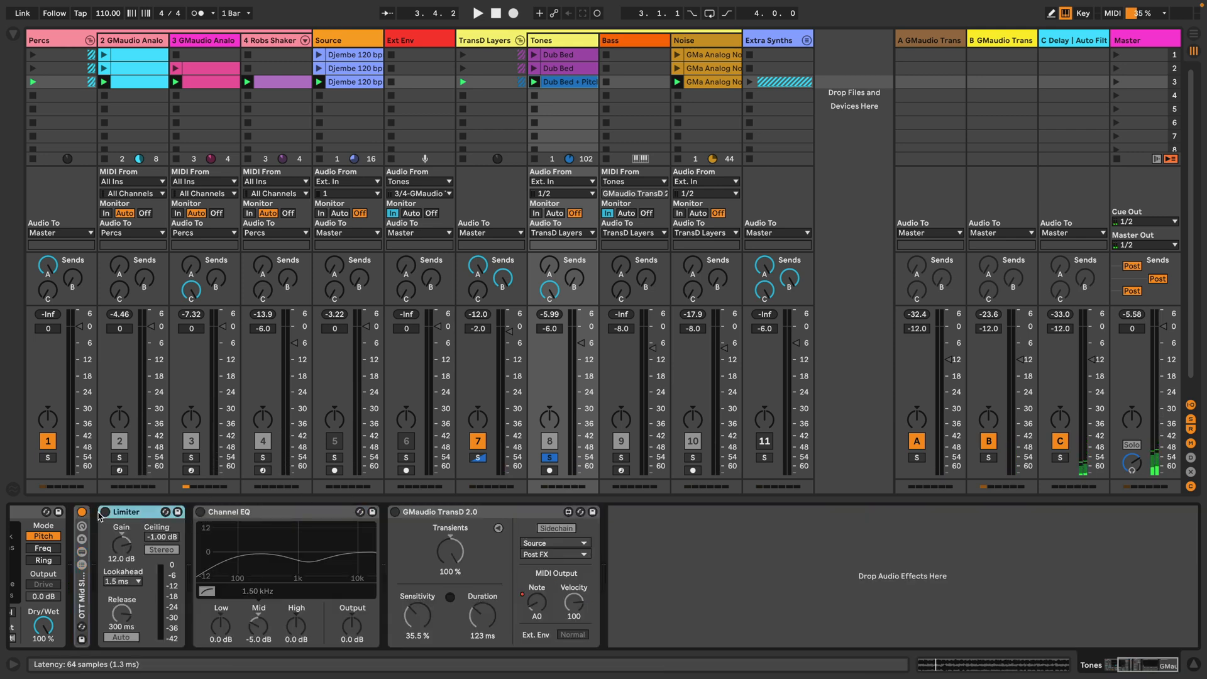
pyautogui.click(105, 512)
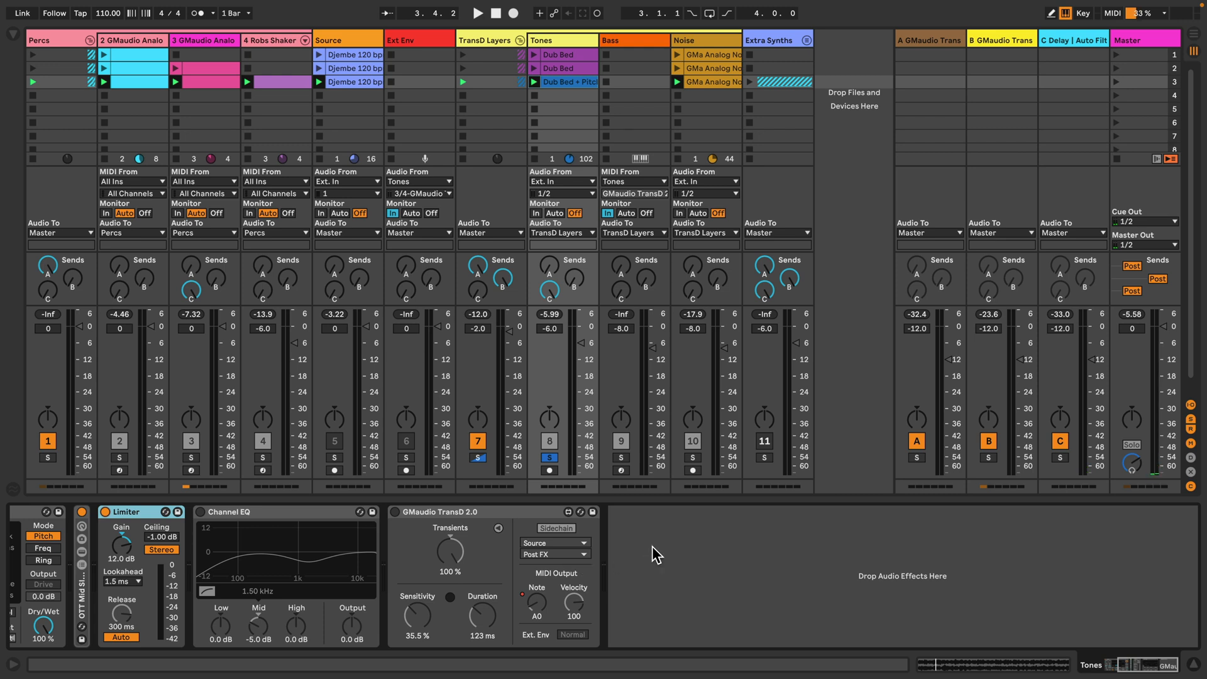
pyautogui.press('space')
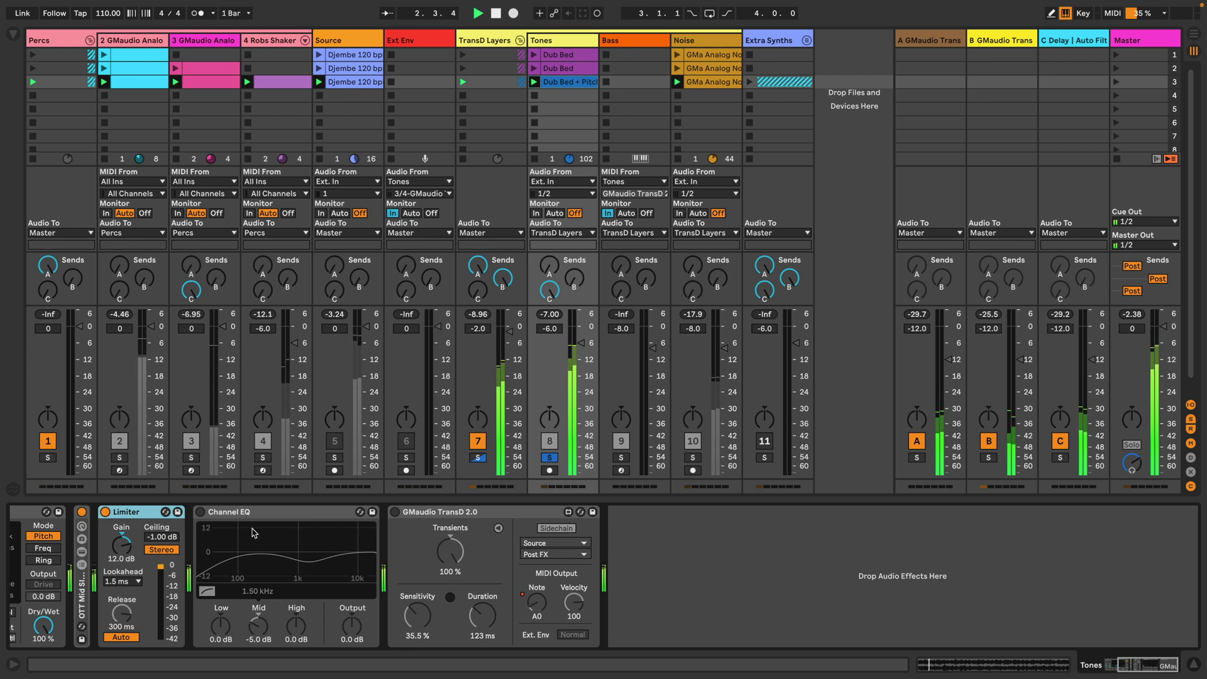
# Step: Enable the Channel EQ on the Tones track and audition the result
pyautogui.click(201, 512)
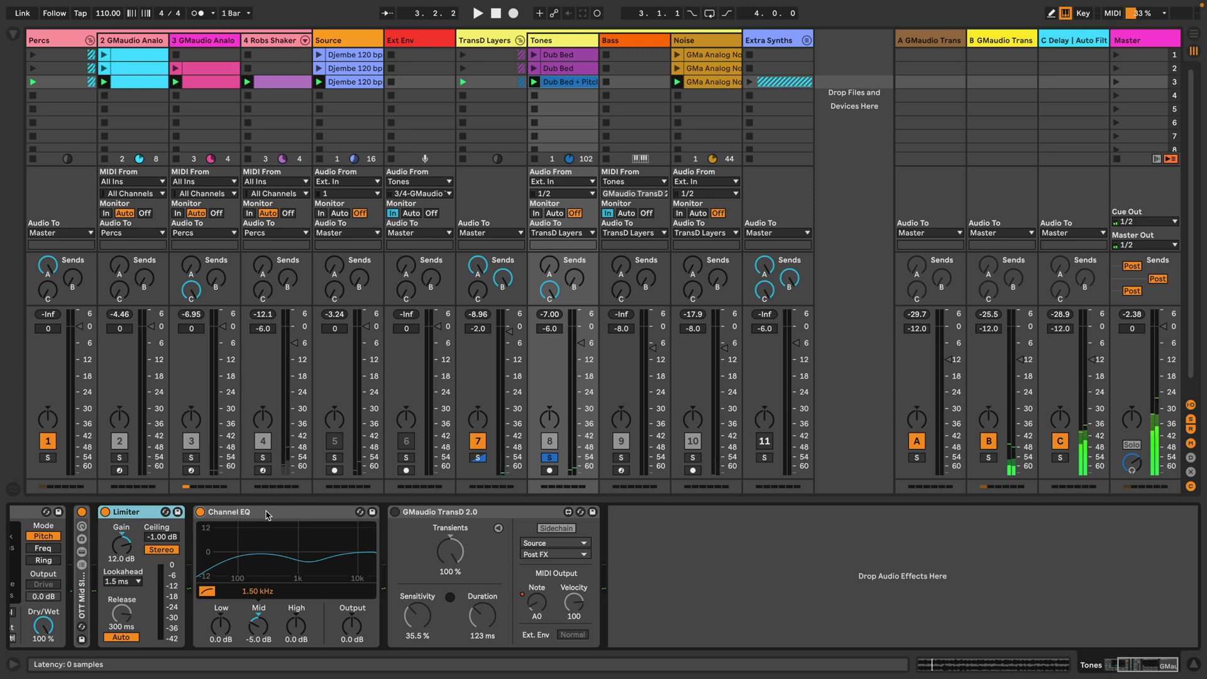
pyautogui.click(268, 511)
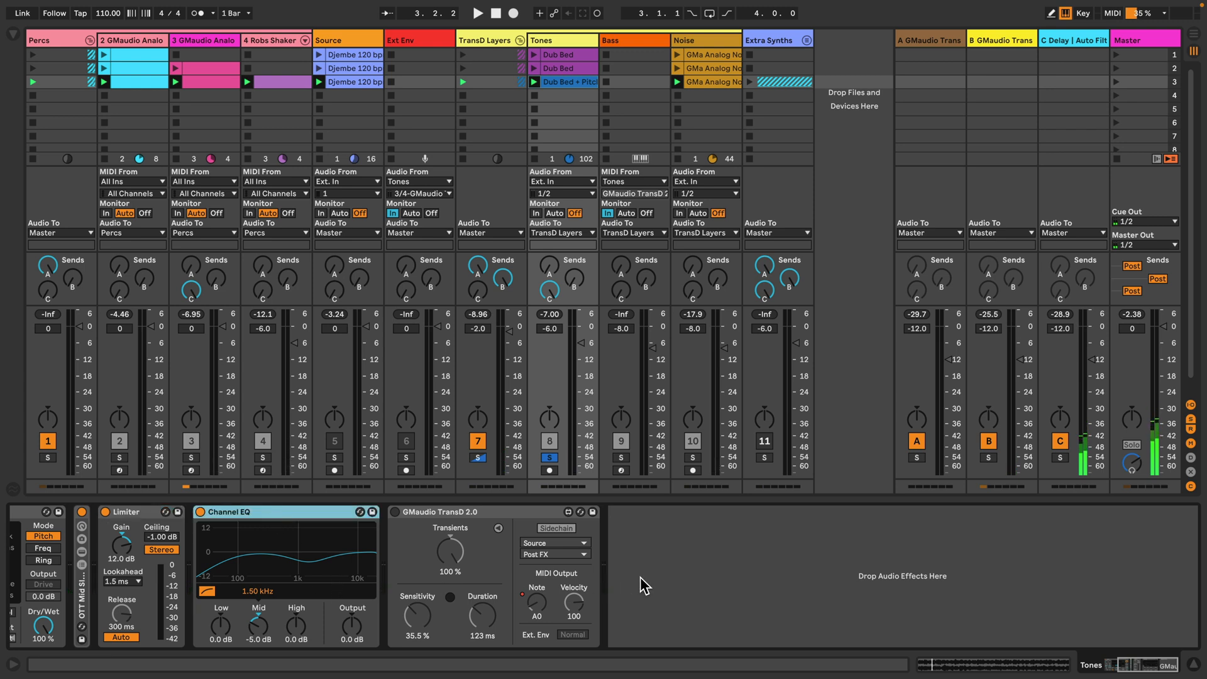
pyautogui.press('space')
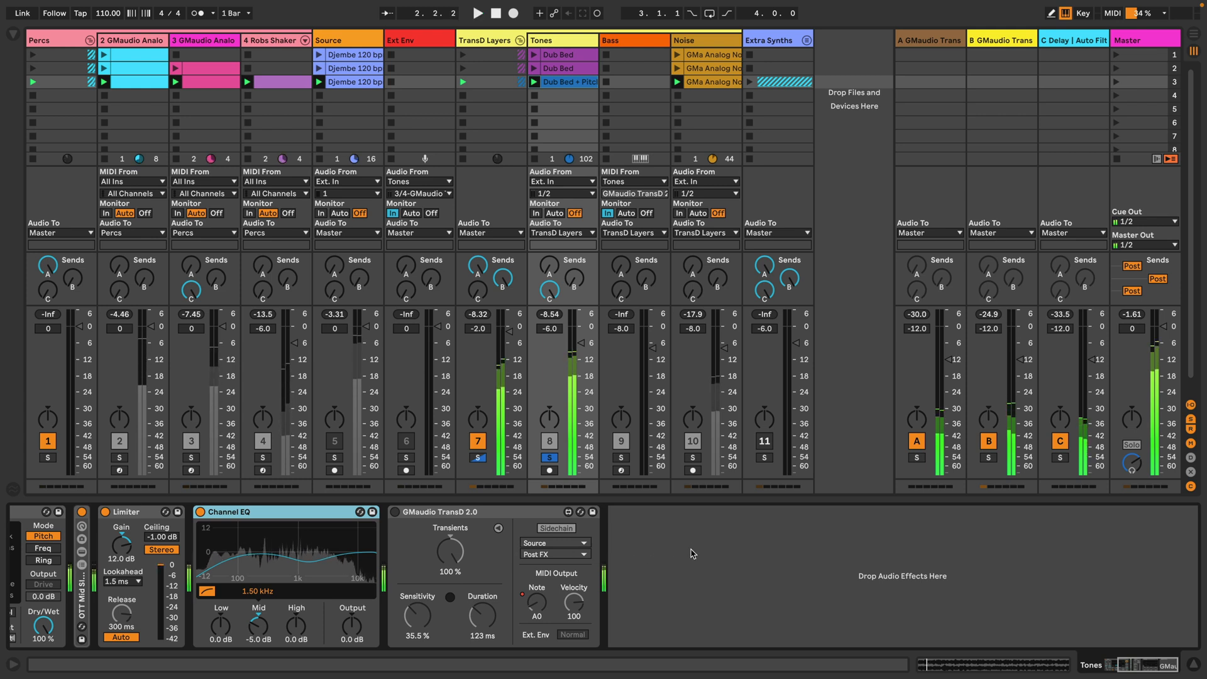
pyautogui.press('space')
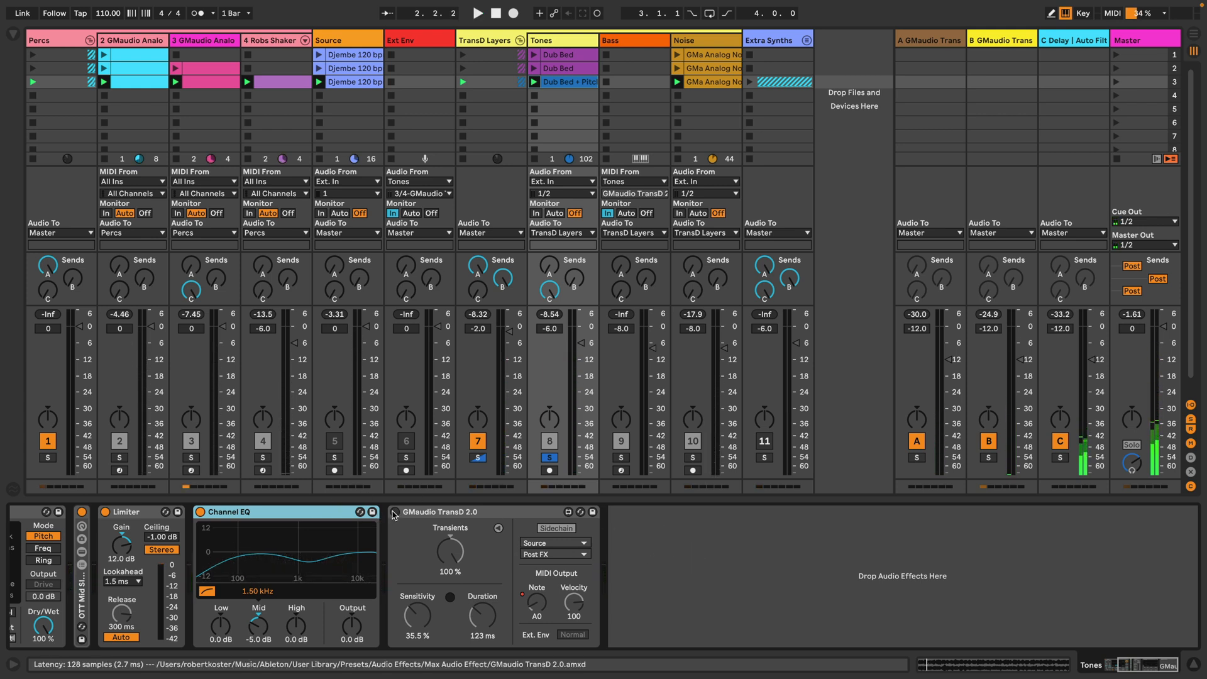
# Step: Solo and play the Source track, then inspect the waveform of its third Djembe 120 bpm clip and close the clip view
pyautogui.click(373, 45)
pyautogui.click(335, 457)
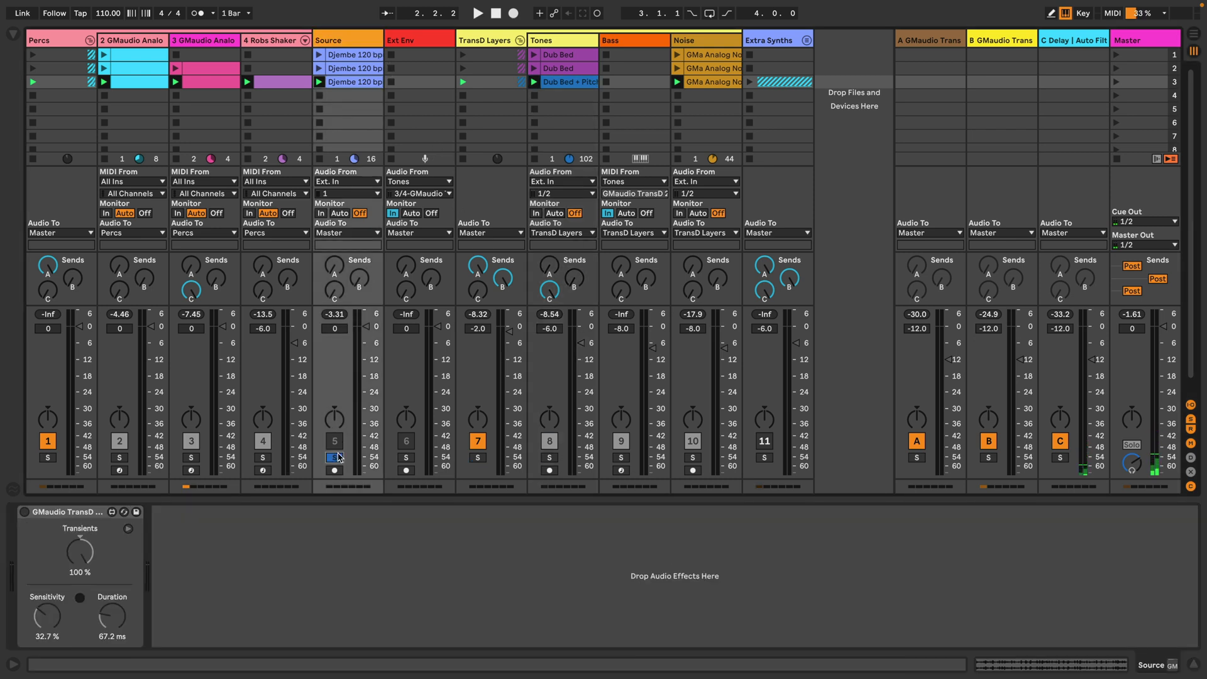
pyautogui.press('space')
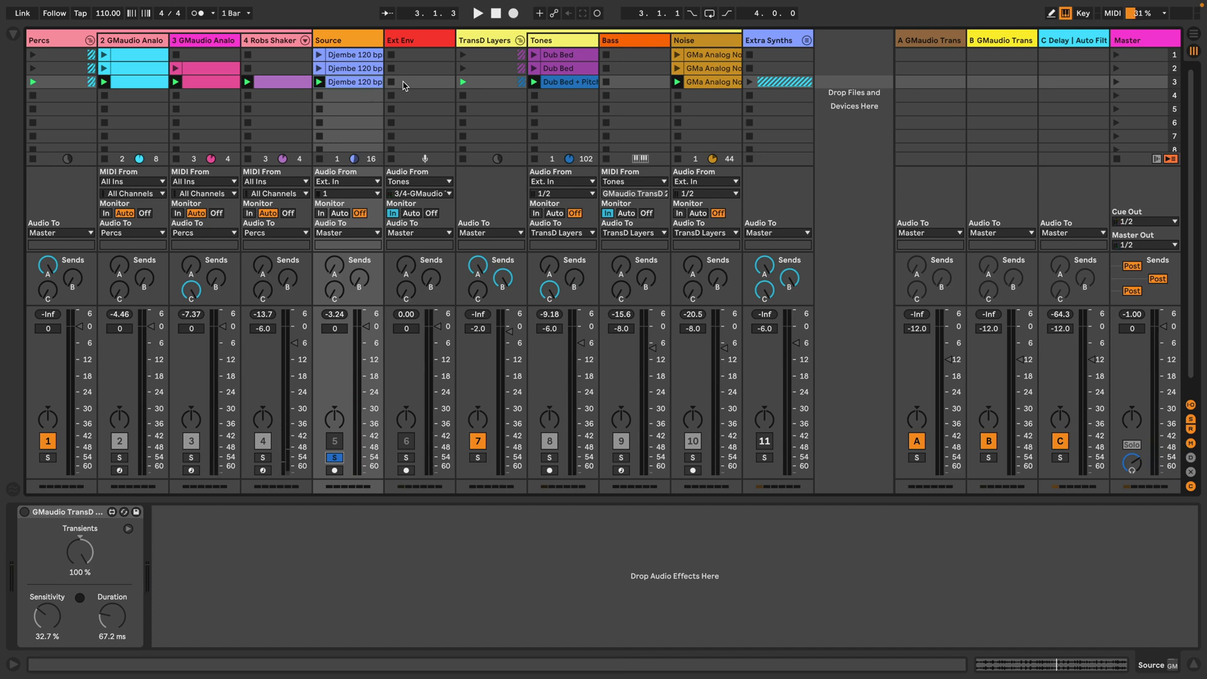
pyautogui.click(352, 81)
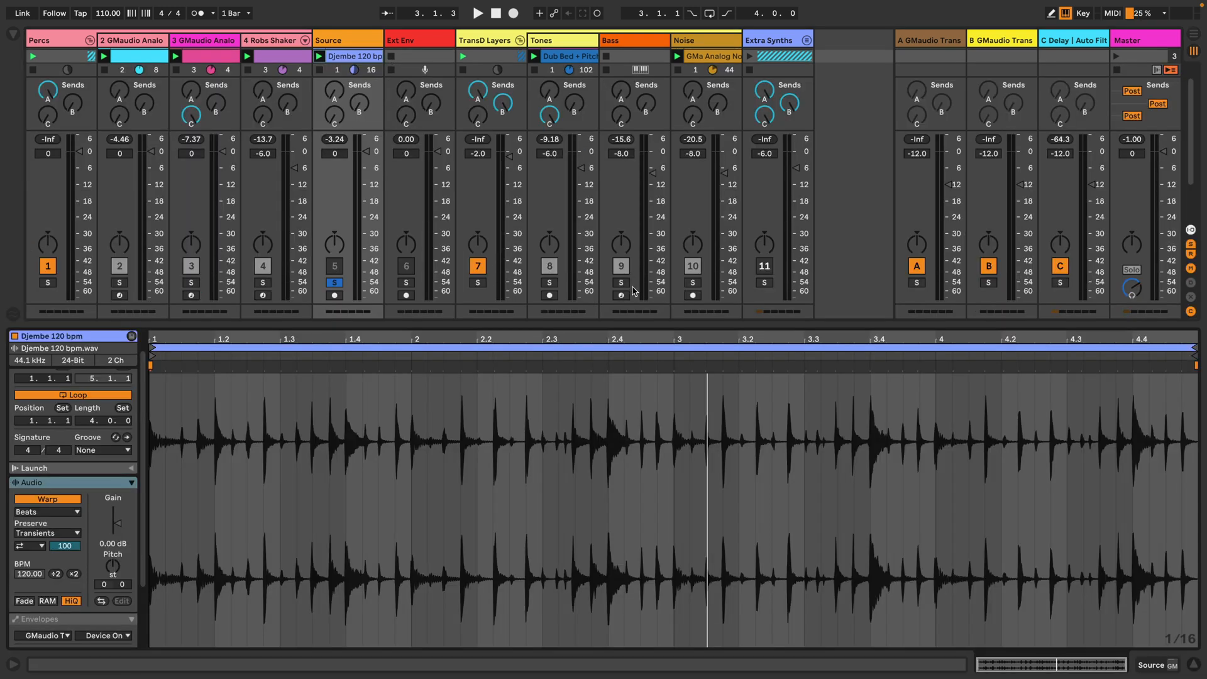
pyautogui.hotkey('ctrl', 'alt', 'l')
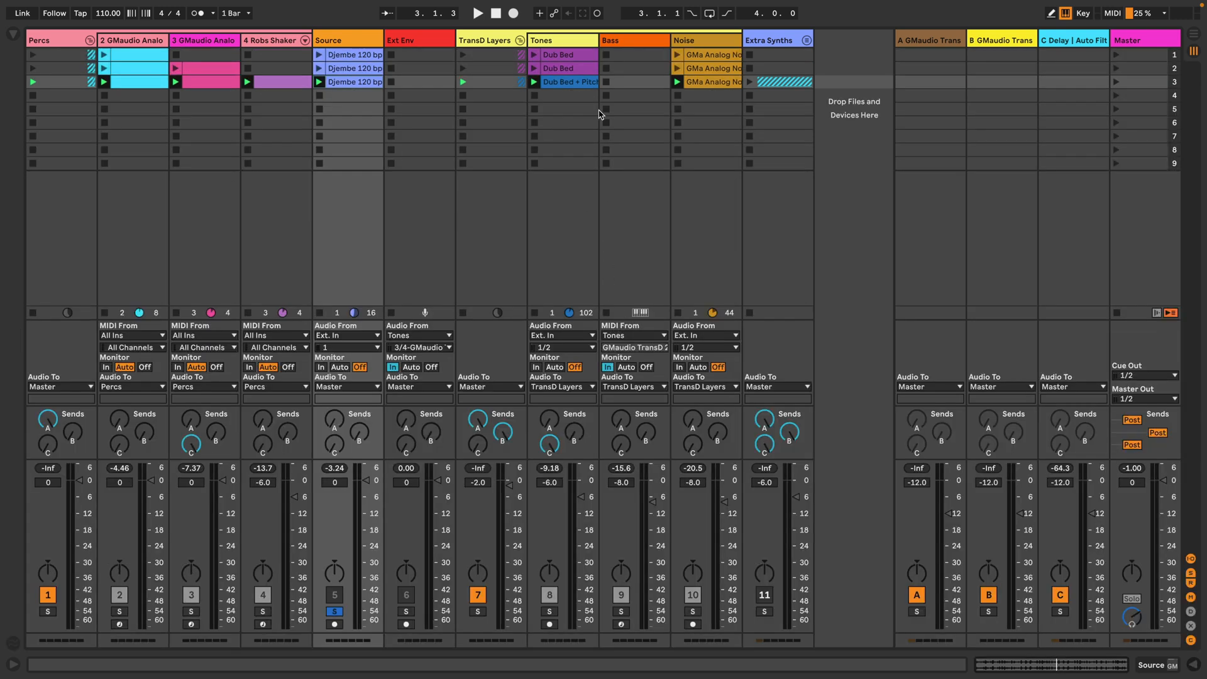
# Step: Show the Tones device chain and check the source and tap-point options of the GMaudio TransD 2.0 sidechain
pyautogui.doubleClick(564, 40)
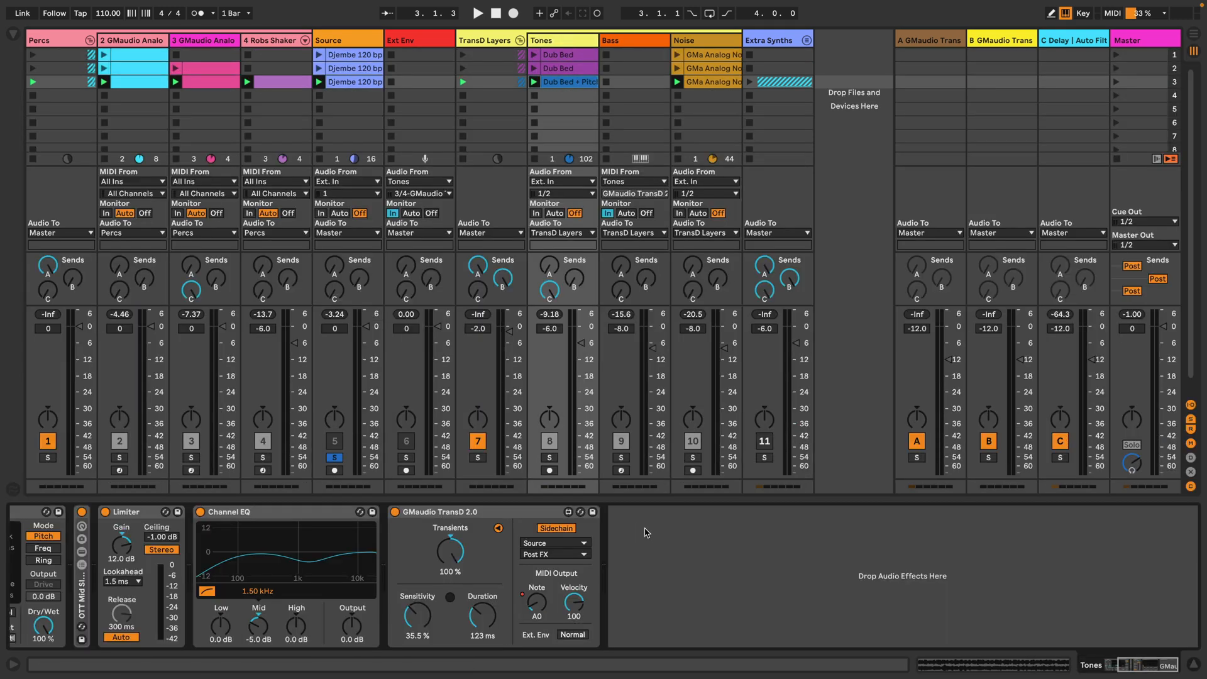
pyautogui.click(647, 532)
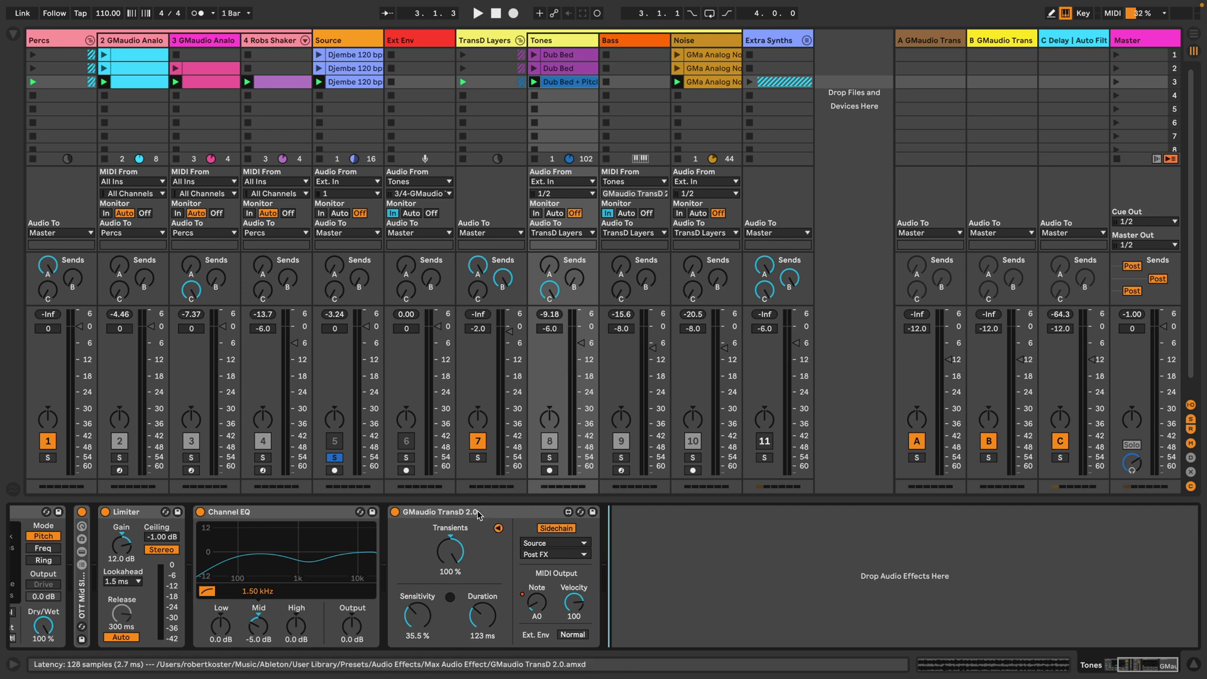
pyautogui.click(563, 543)
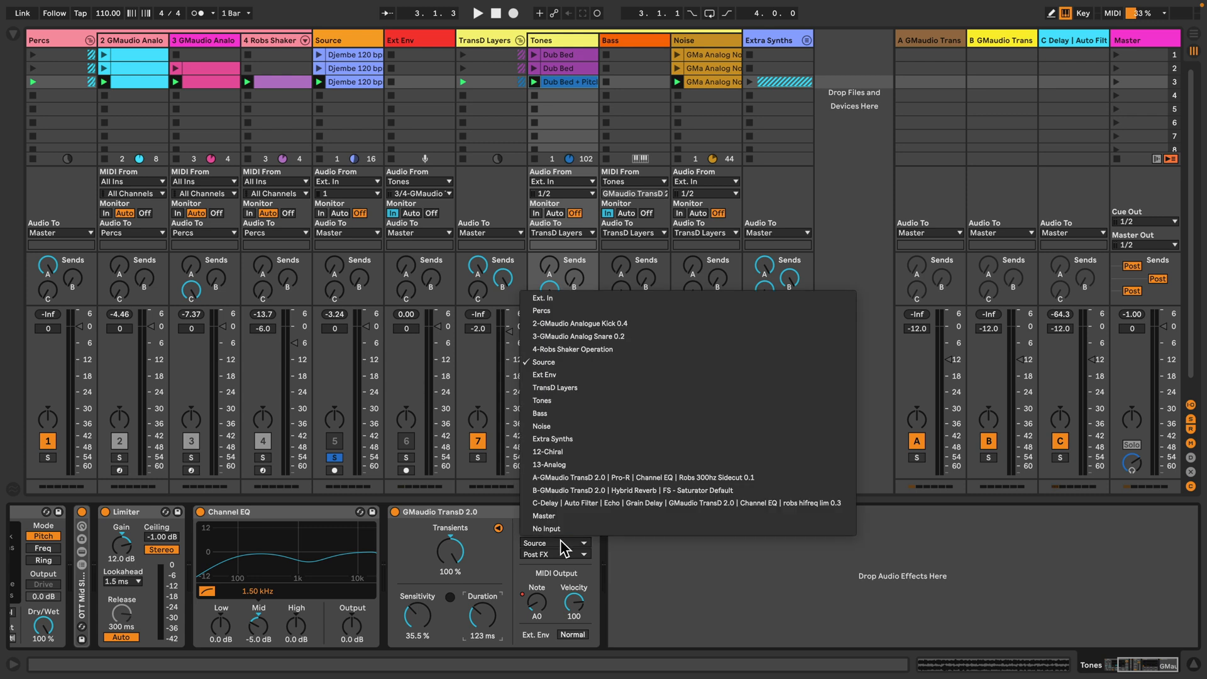
pyautogui.click(560, 539)
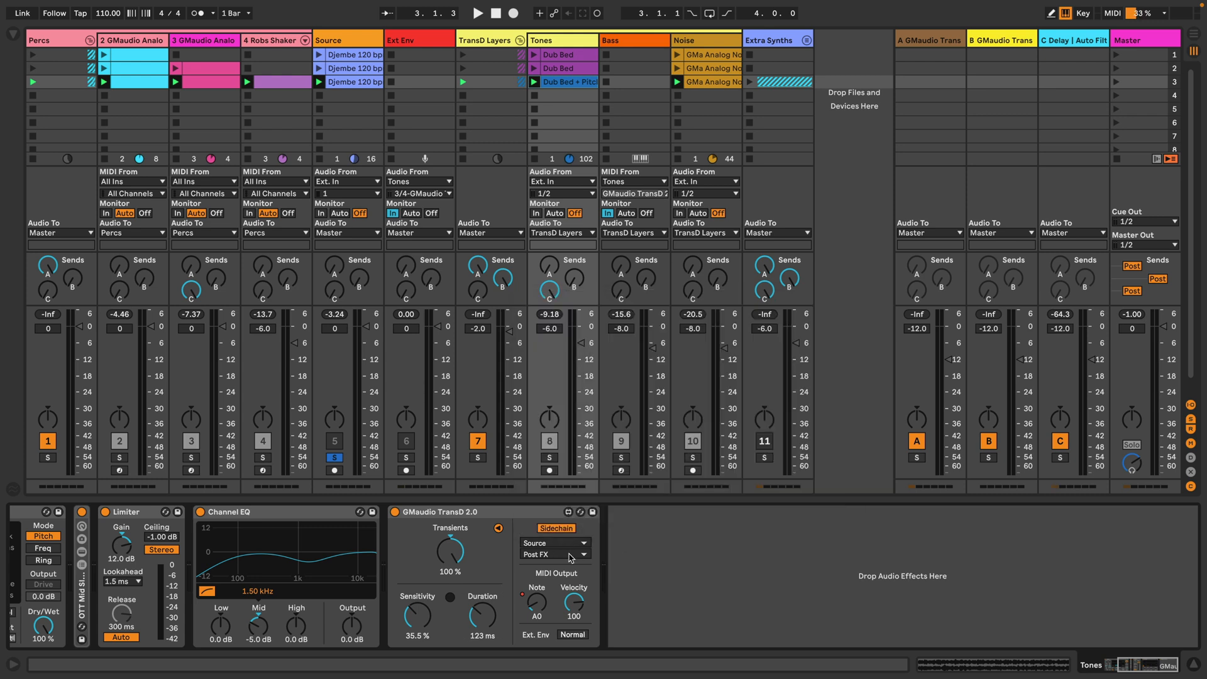
pyautogui.click(570, 556)
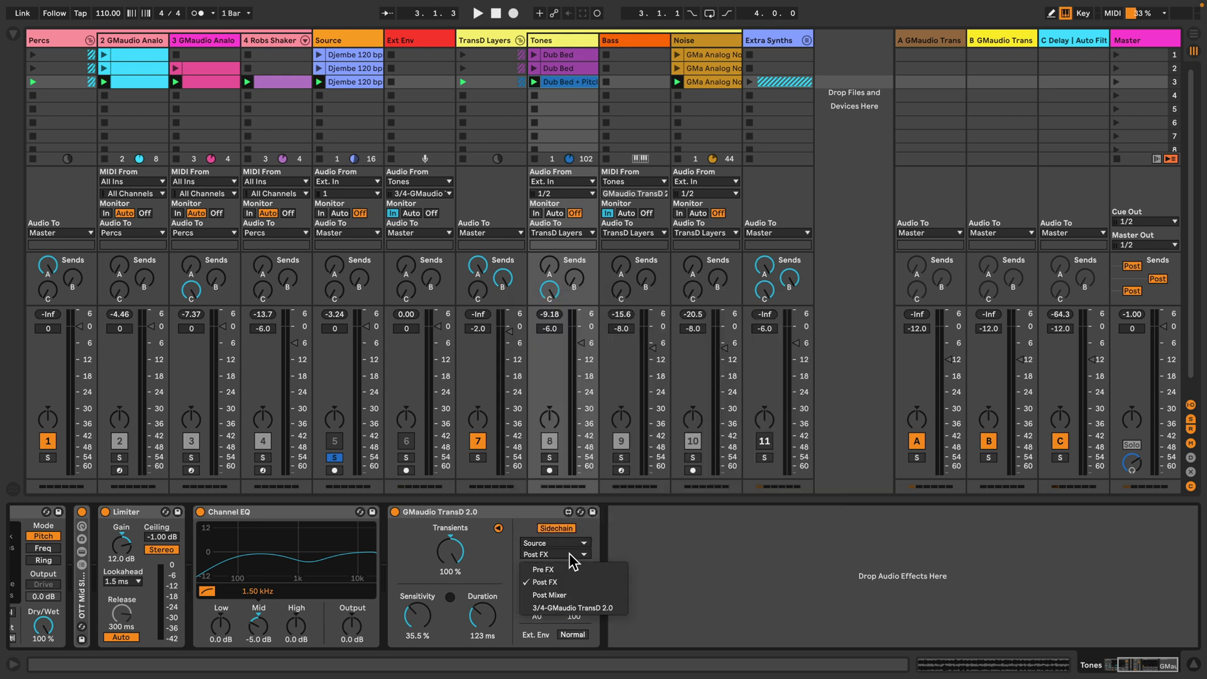
pyautogui.click(572, 559)
# Step: Unsolo the Source track and play the full set, switching Source on briefly and deactivating it again
pyautogui.click(338, 41)
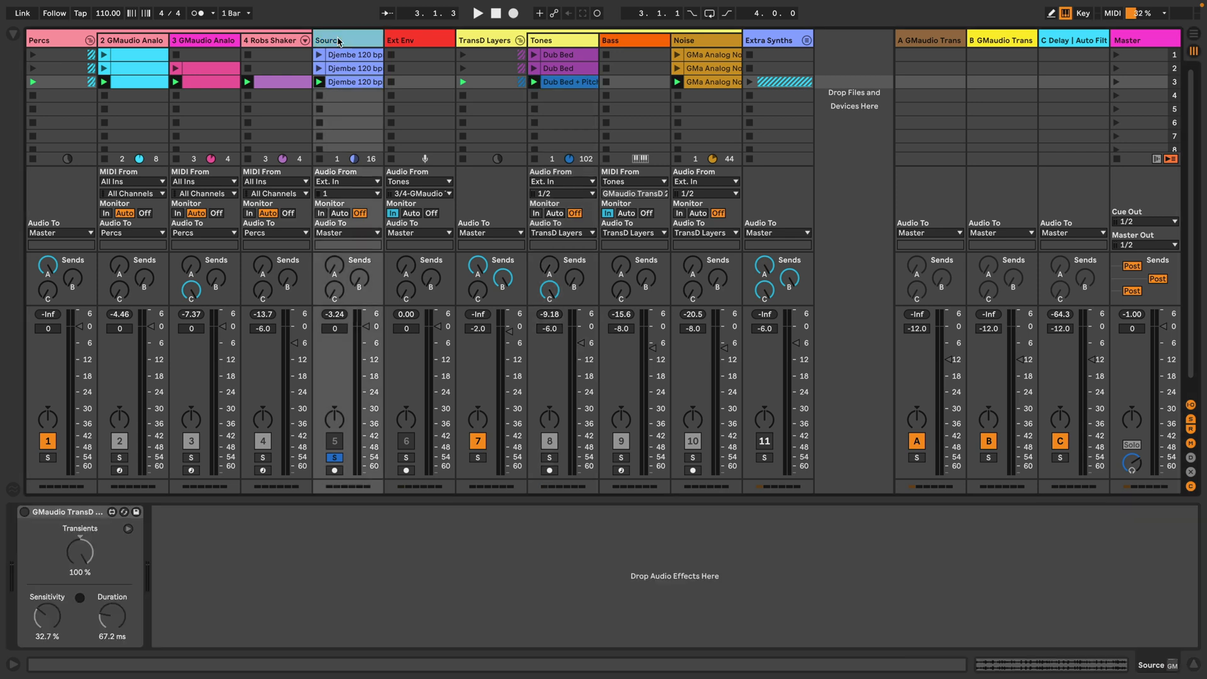
pyautogui.click(338, 459)
pyautogui.click(336, 444)
pyautogui.press('space')
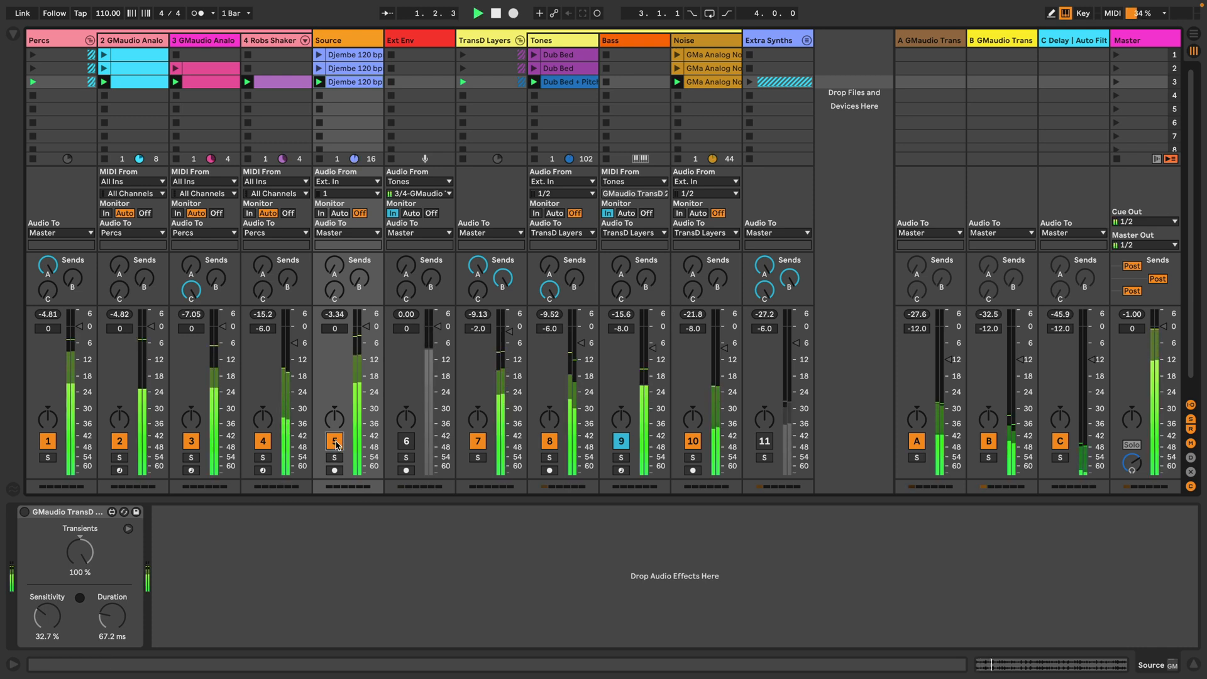
pyautogui.click(335, 441)
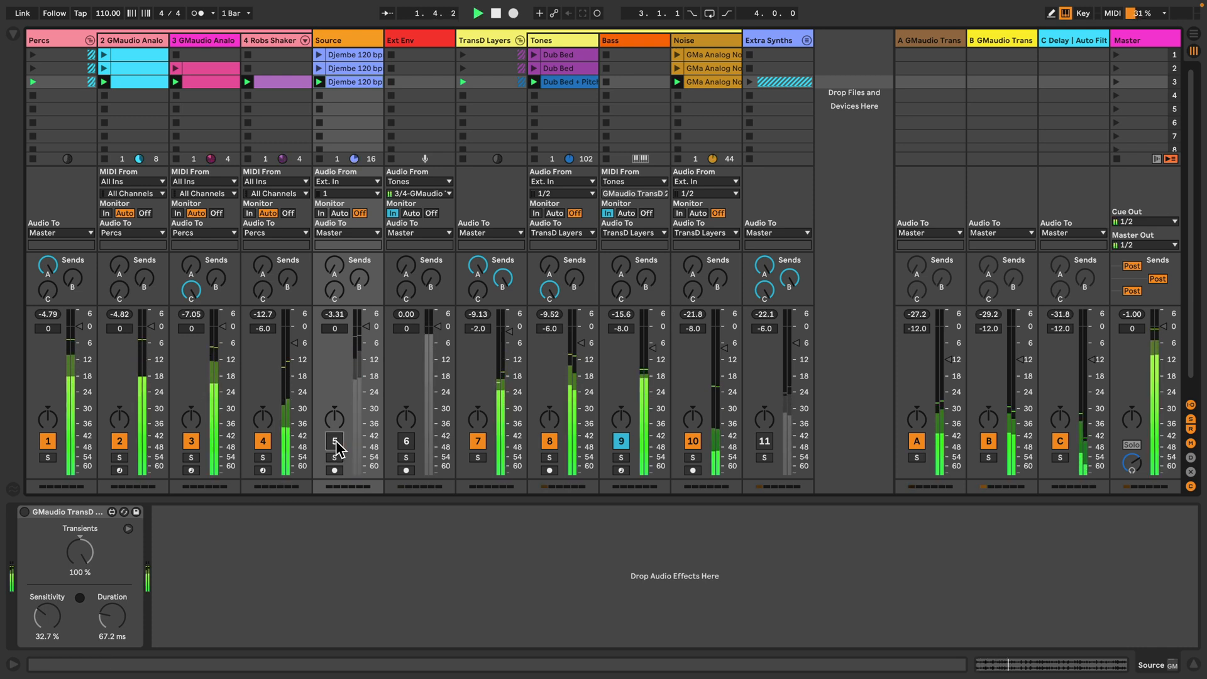
# Step: Try Post Mixer as the sidechain tap point of TransD 2.0 on the Tones track, then return it to Post FX
pyautogui.click(533, 276)
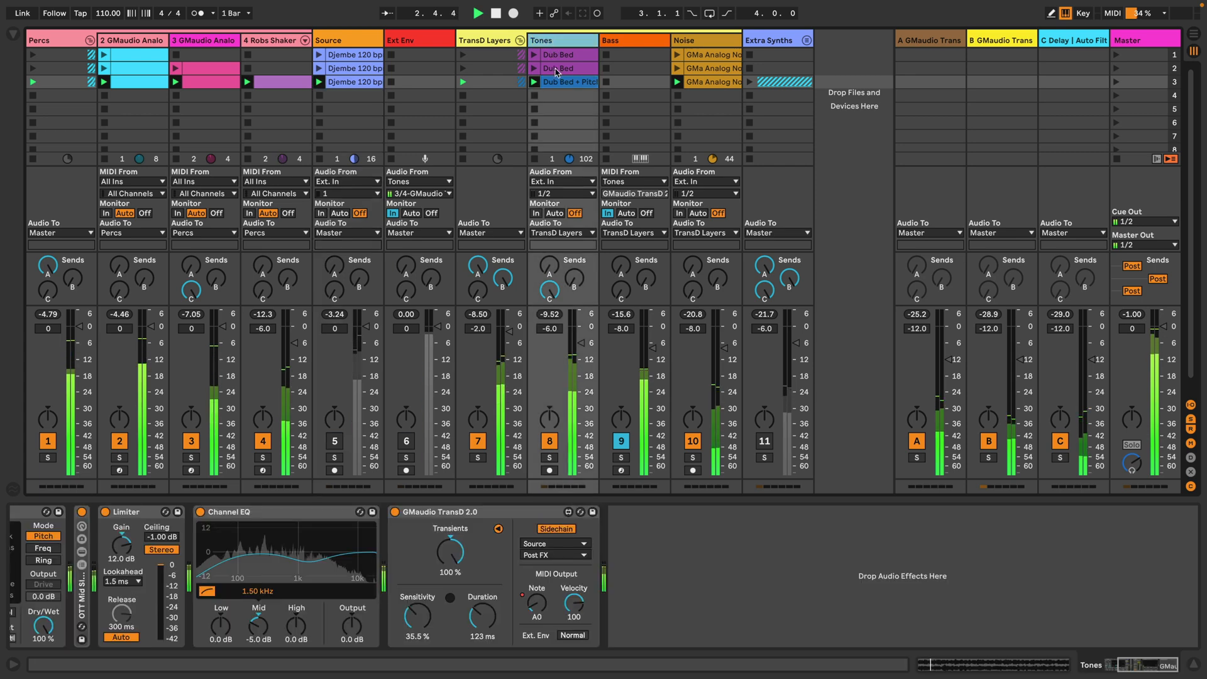
pyautogui.click(554, 557)
pyautogui.click(550, 591)
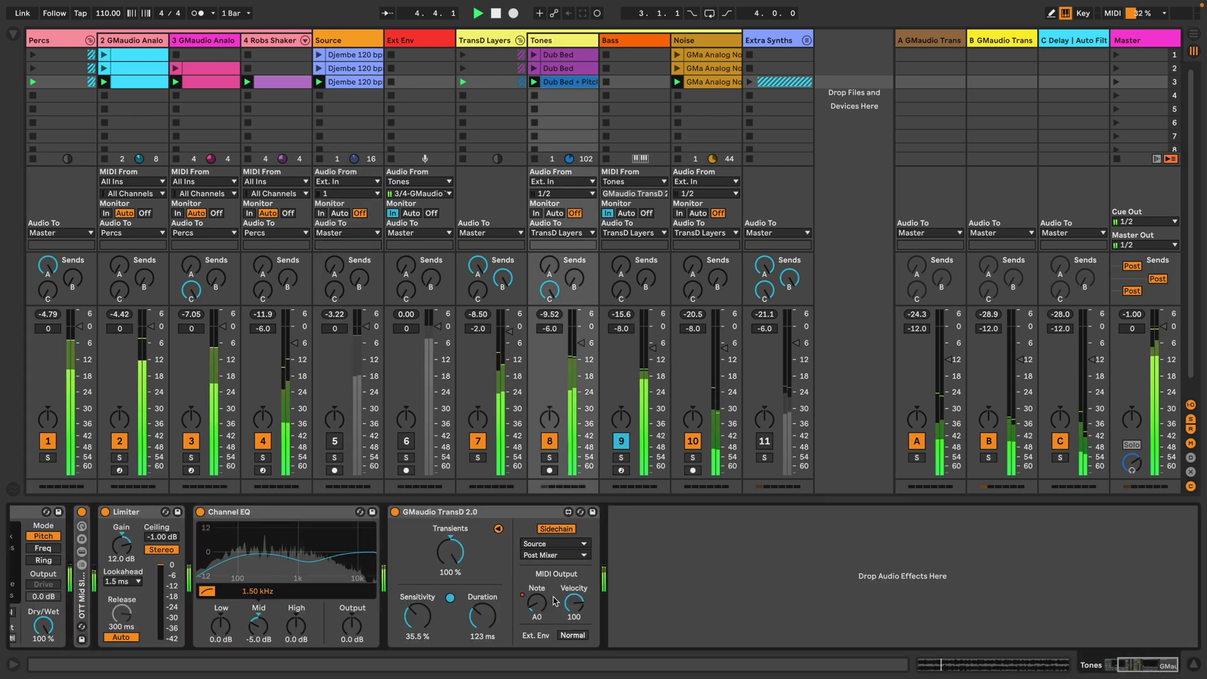
pyautogui.click(576, 557)
pyautogui.click(567, 583)
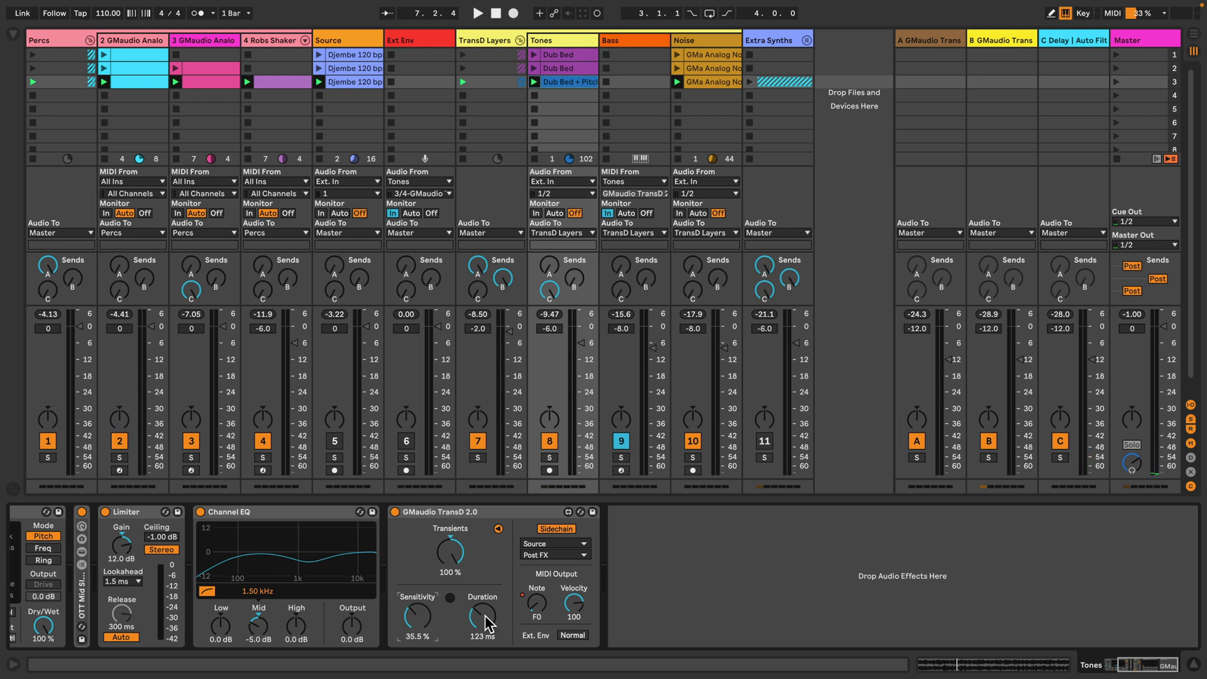
# Step: Set TransD 2.0's Duration to 112 ms and Sensitivity to 34.7 % while auditioning Tones in solo, then unsolo the track
pyautogui.click(549, 459)
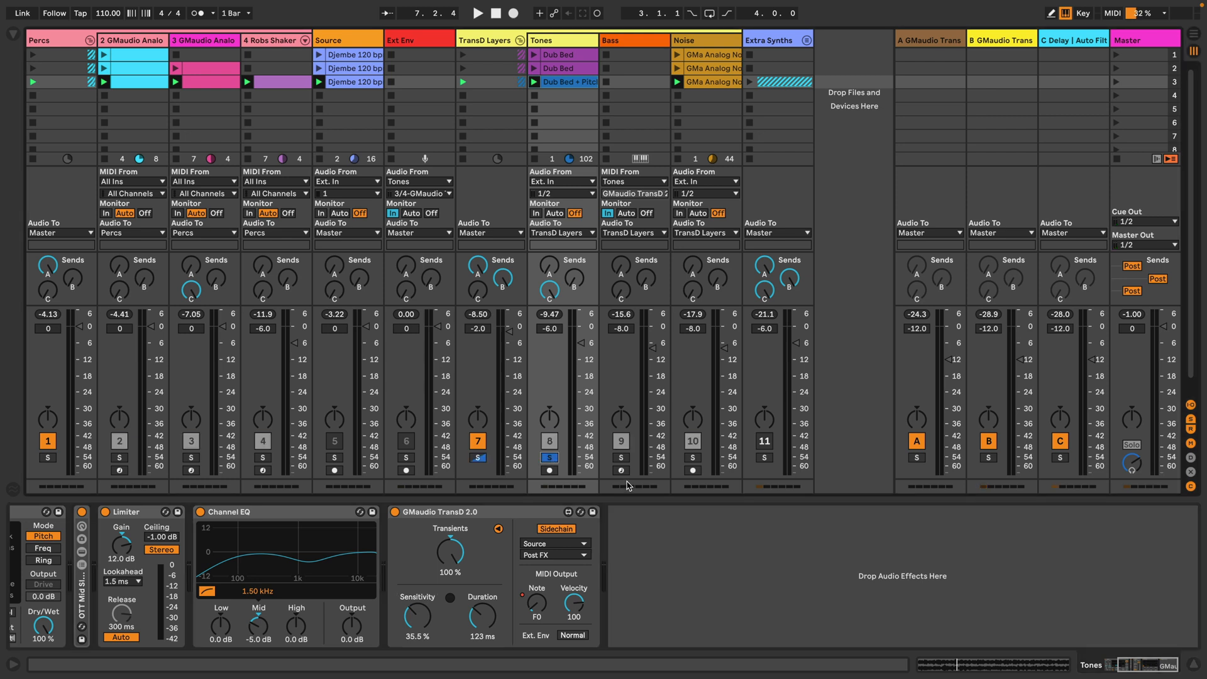
pyautogui.press('space')
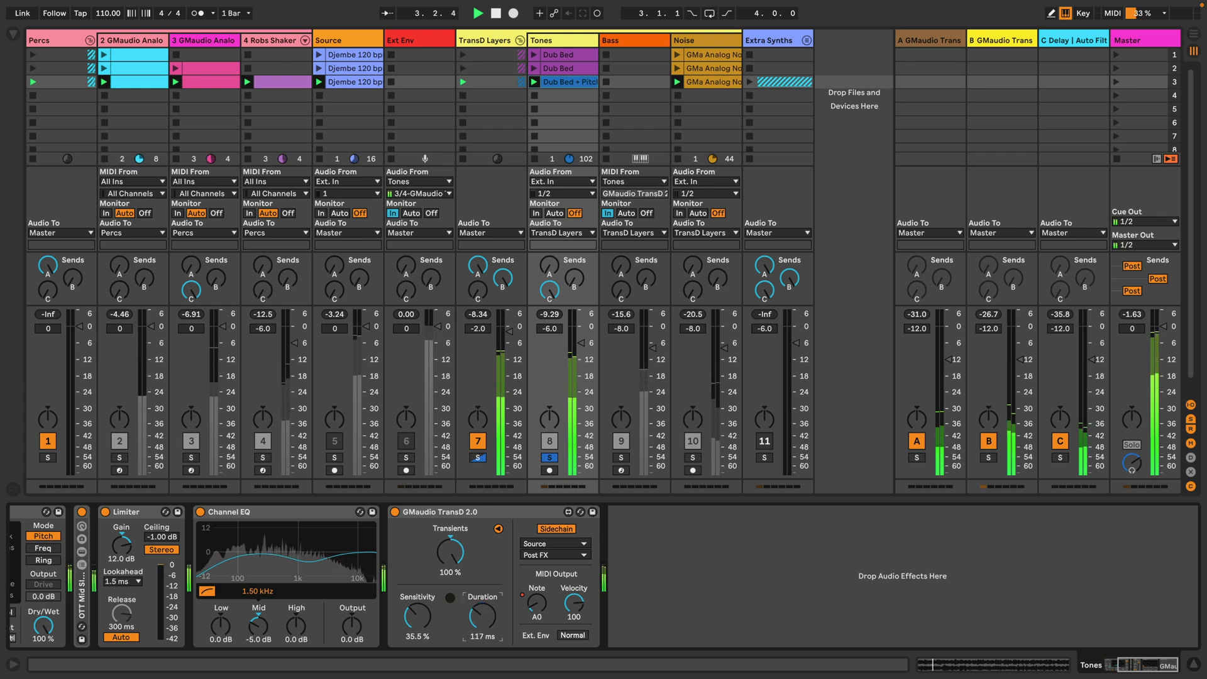
pyautogui.moveTo(430, 615)
pyautogui.mouseDown()
pyautogui.moveTo(429, 550)
pyautogui.moveTo(429, 616)
pyautogui.mouseUp()
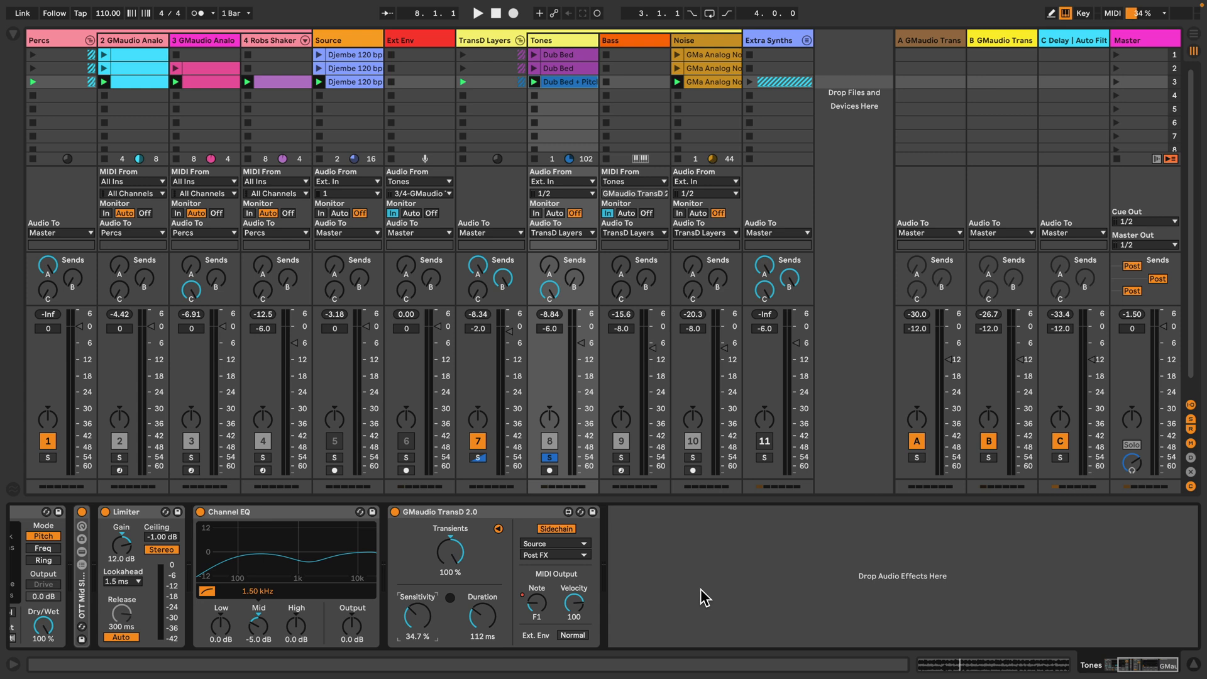
pyautogui.press('space')
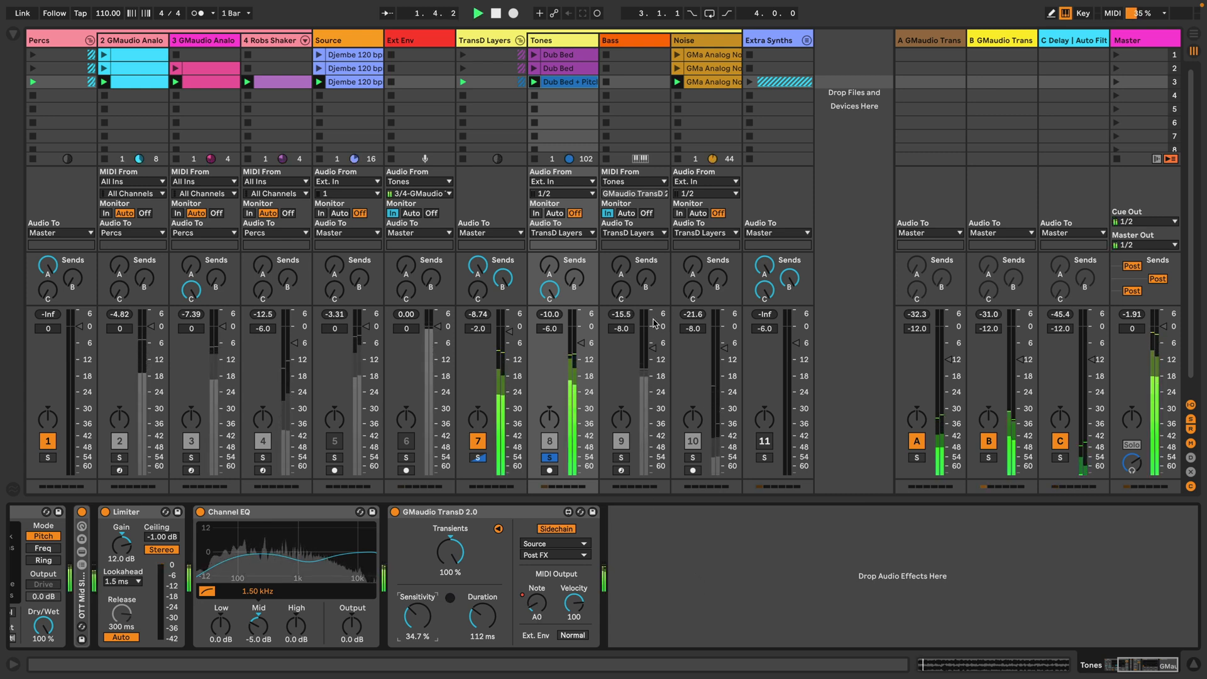
pyautogui.press('space')
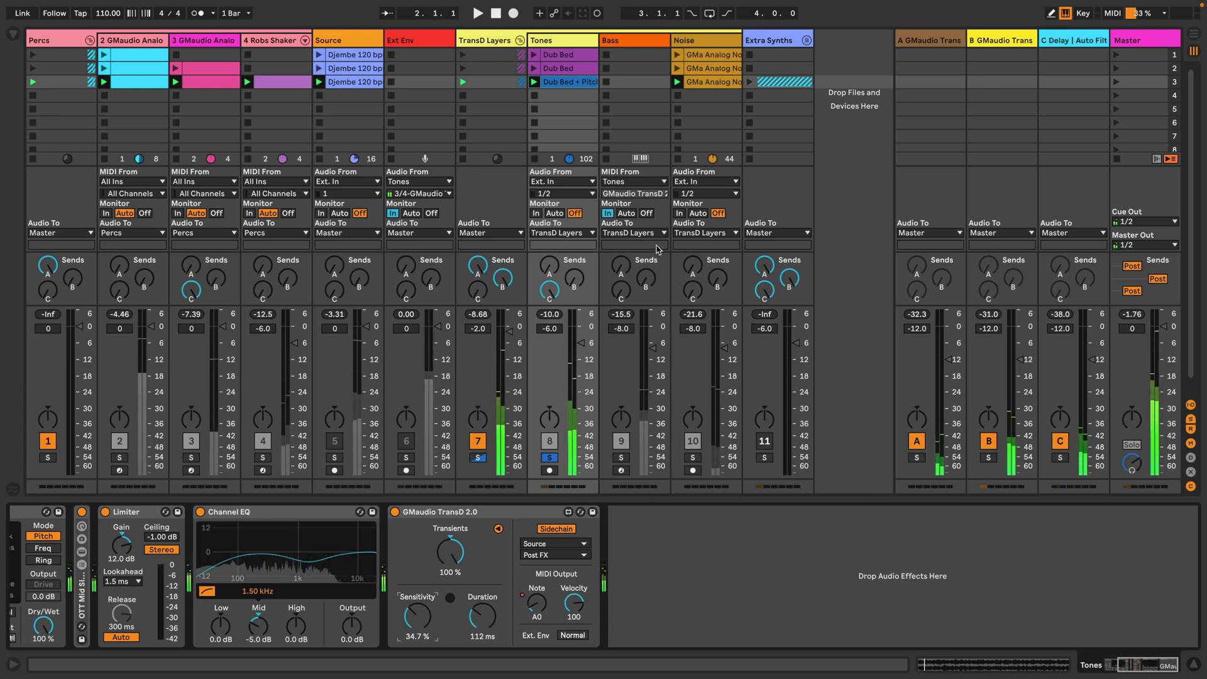
pyautogui.click(550, 457)
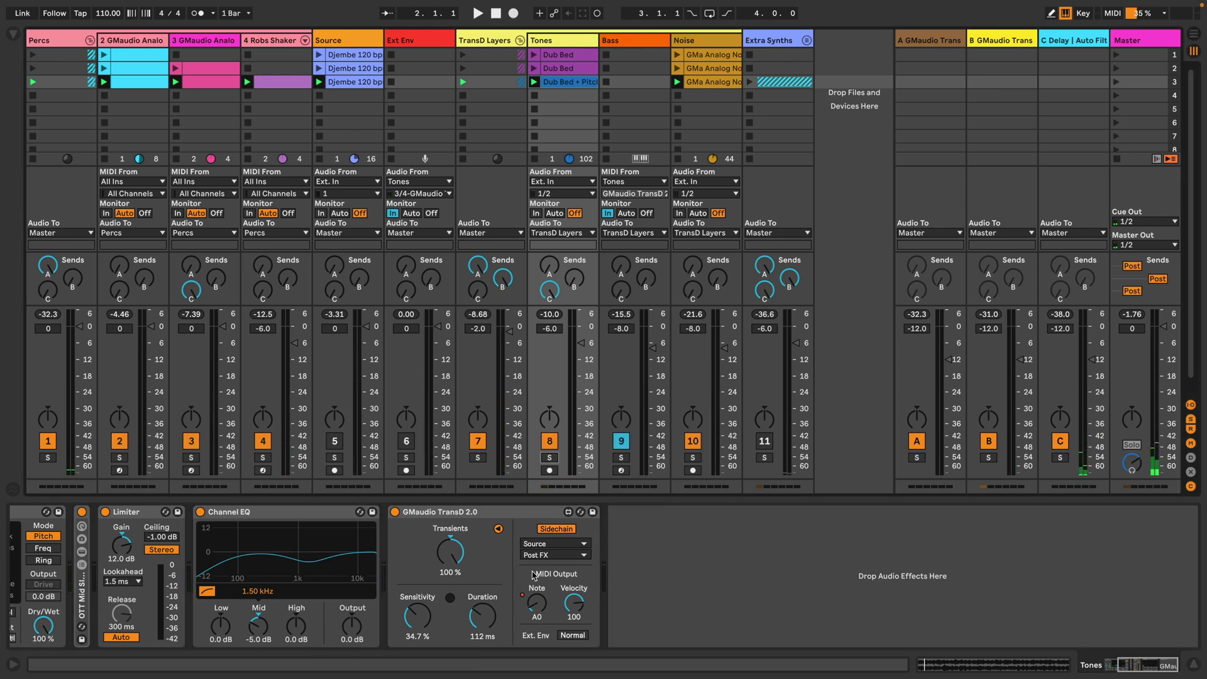
# Step: Solo the Bass track and inspect the waveforms and envelopes of oscillators A and B in its Operator
pyautogui.click(549, 606)
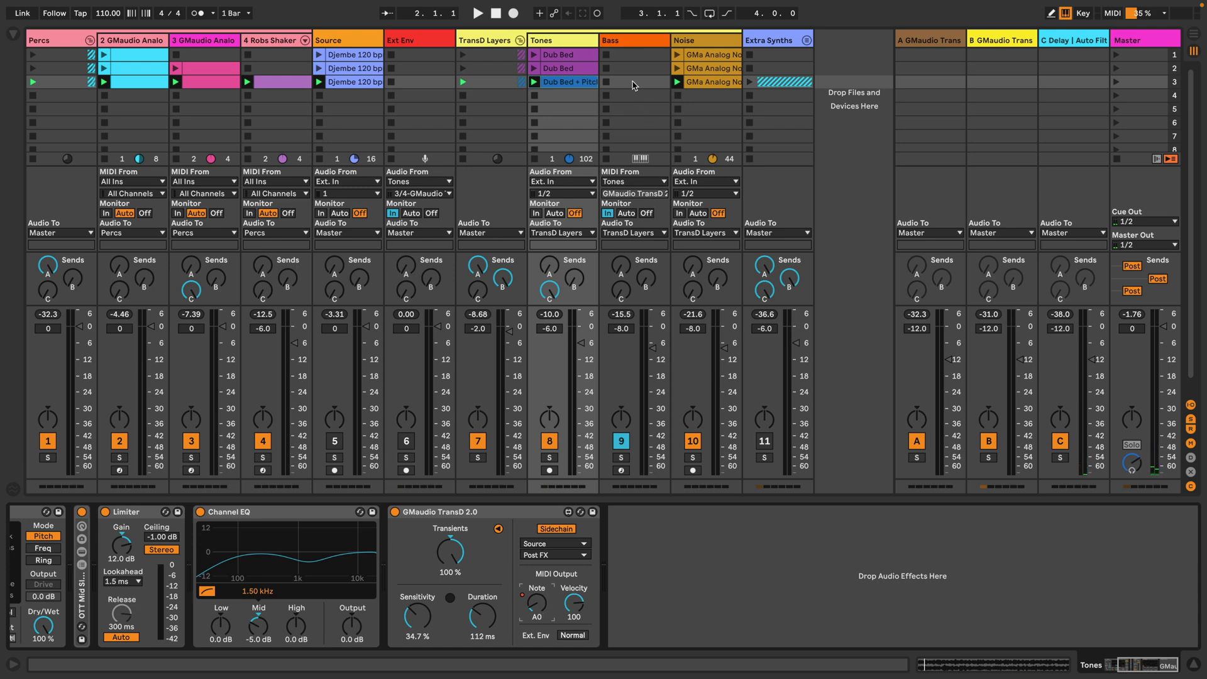
pyautogui.click(625, 44)
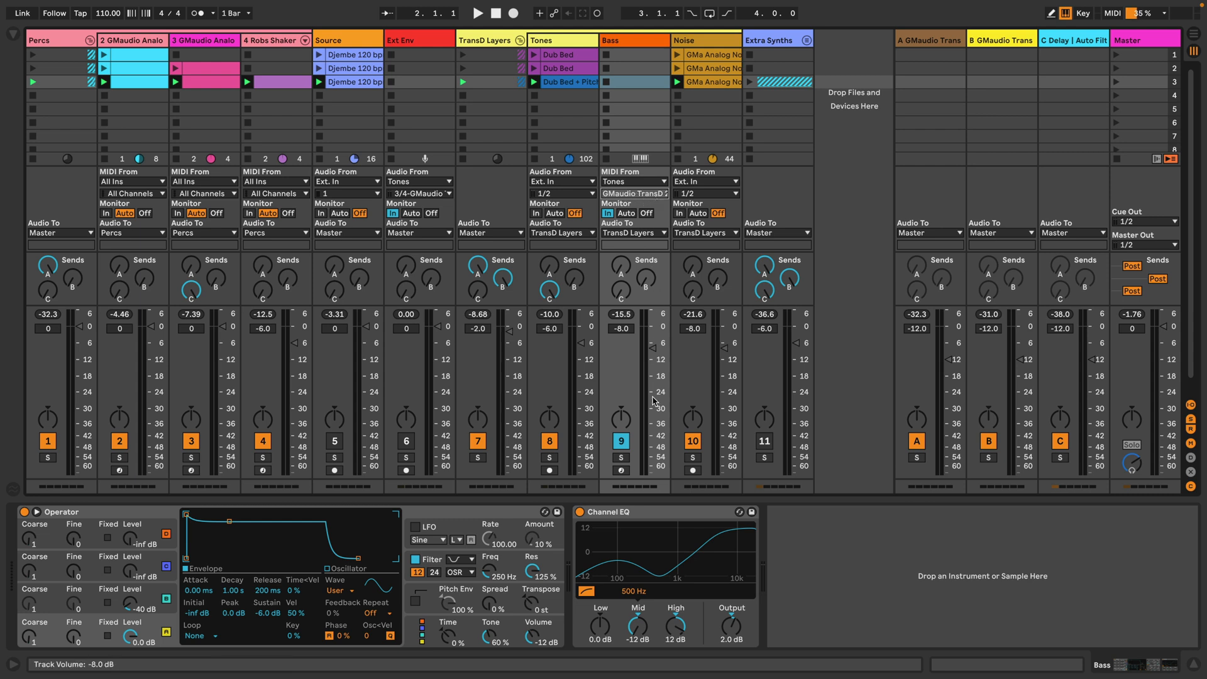
pyautogui.click(623, 459)
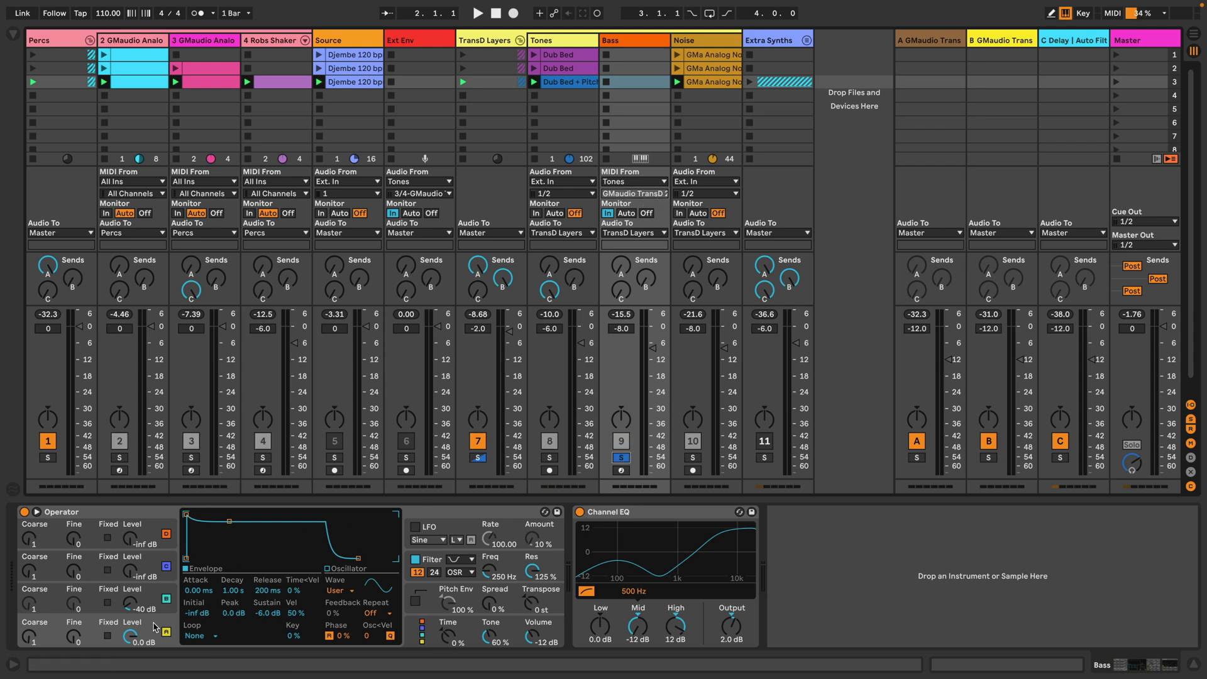
pyautogui.click(334, 596)
pyautogui.click(339, 582)
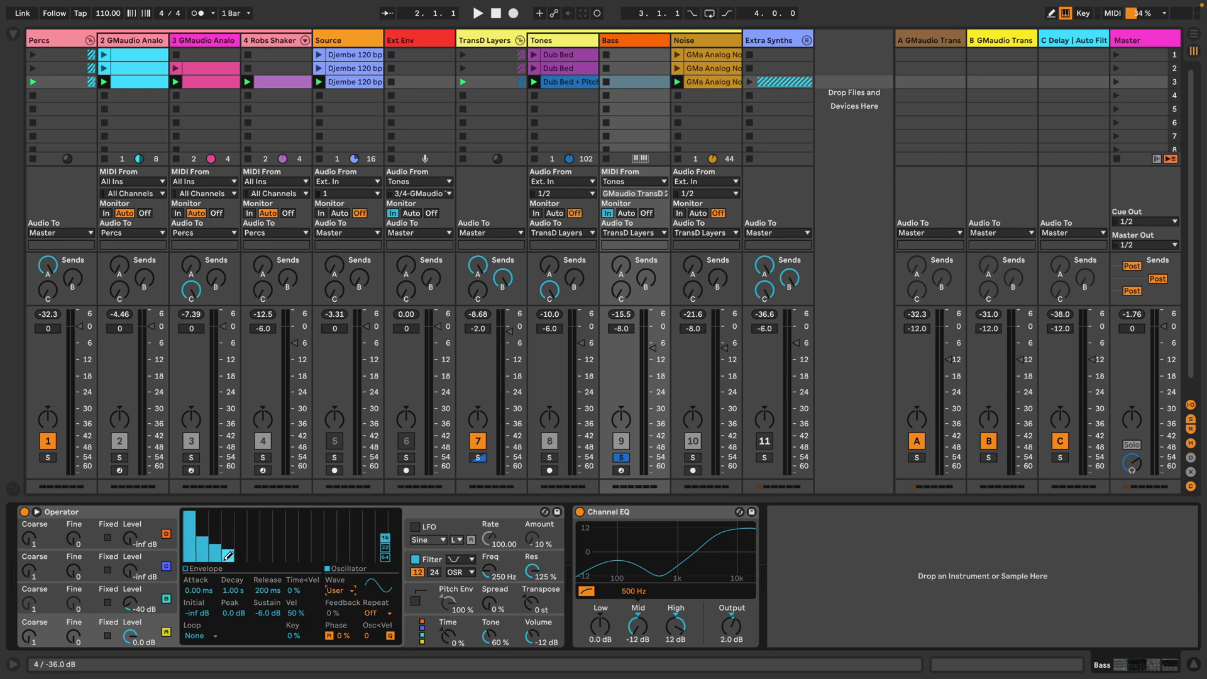
pyautogui.click(153, 604)
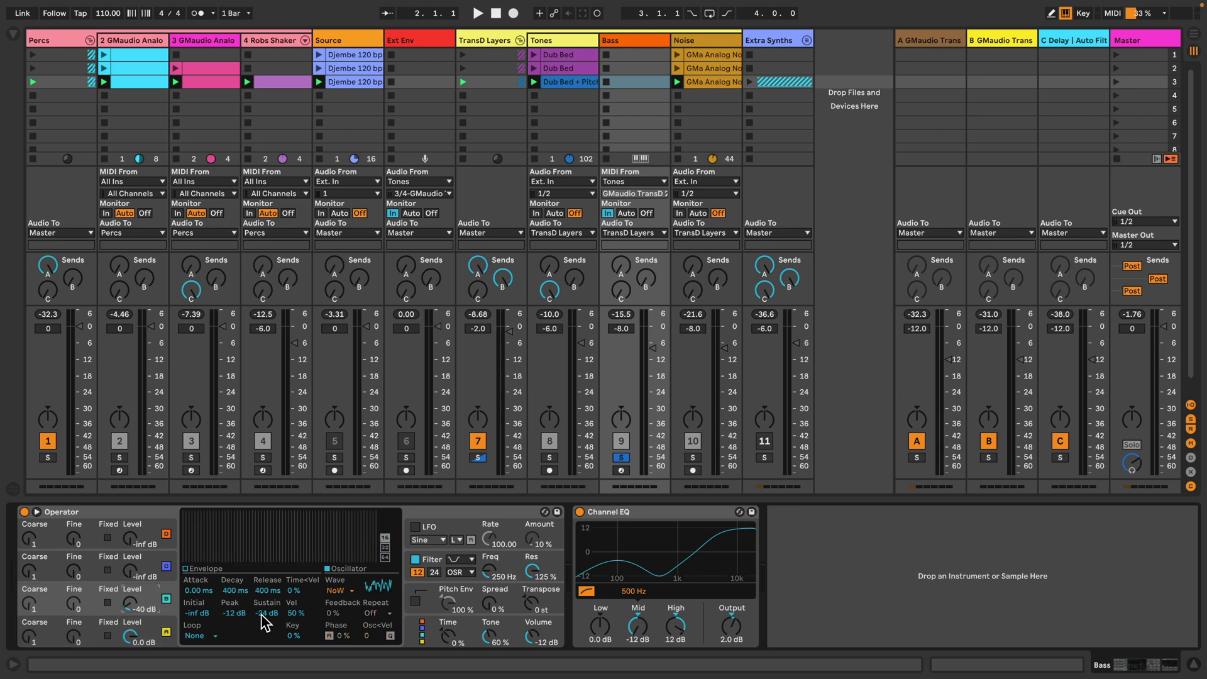
pyautogui.click(150, 631)
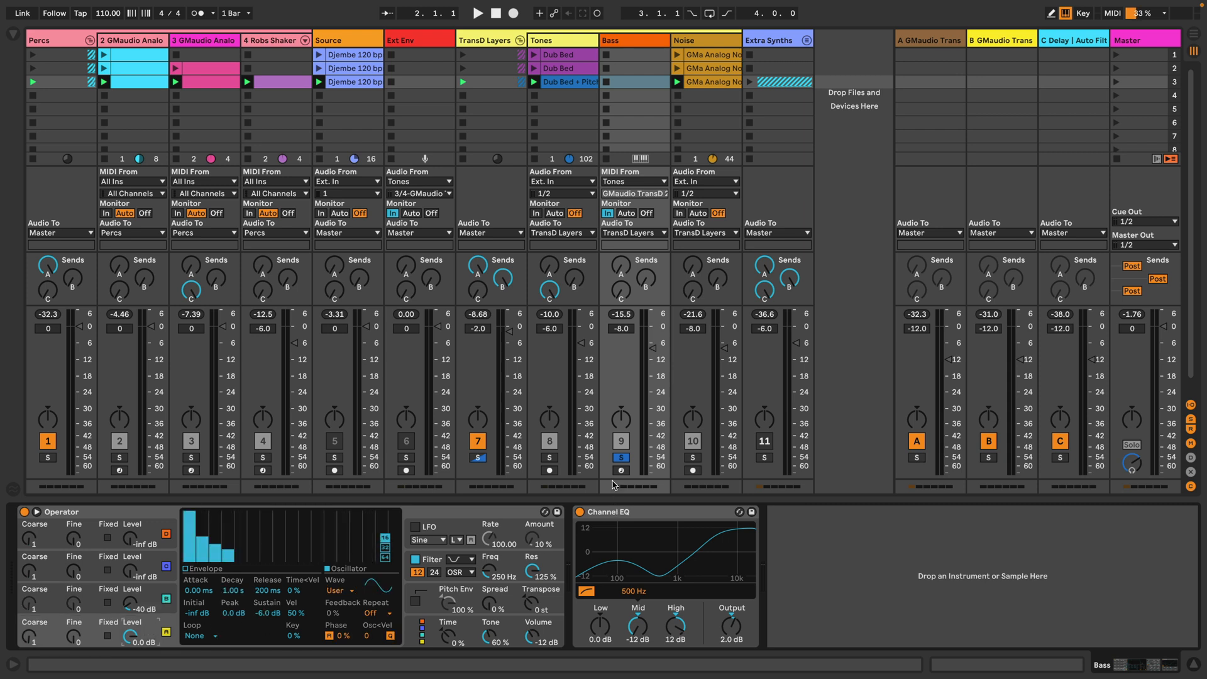
# Step: Audition the soloed Bass track twice with its Operator and Channel EQ, then unsolo it
pyautogui.press('space')
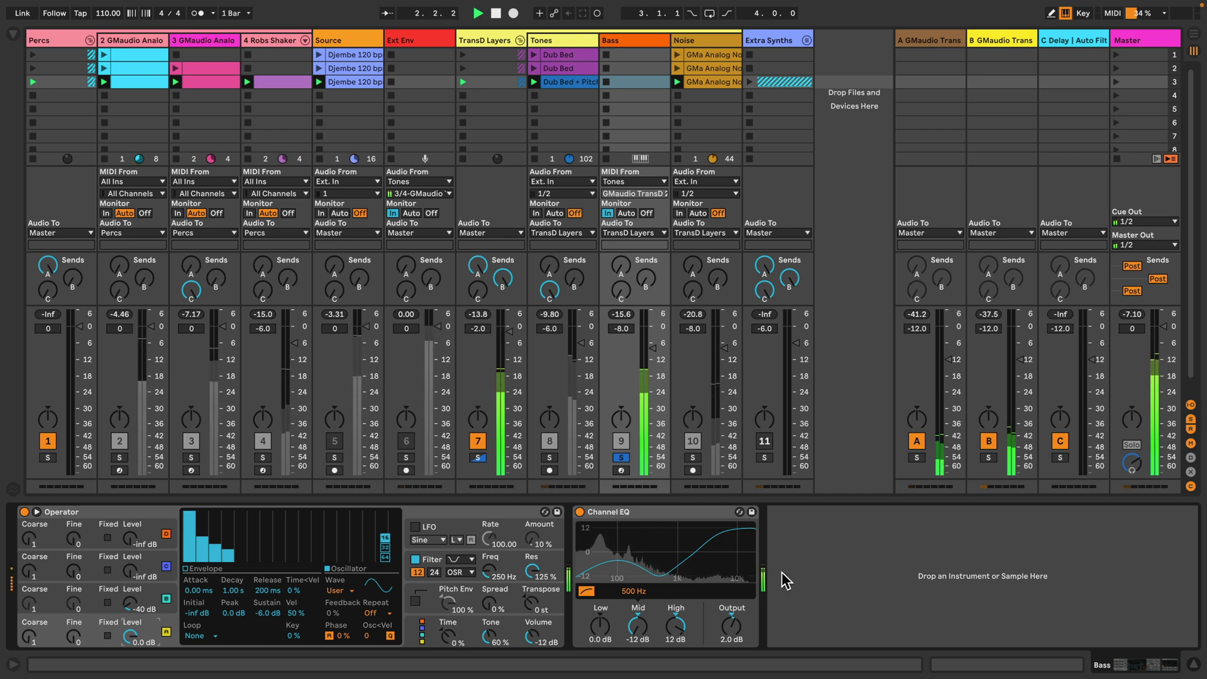
pyautogui.press('space')
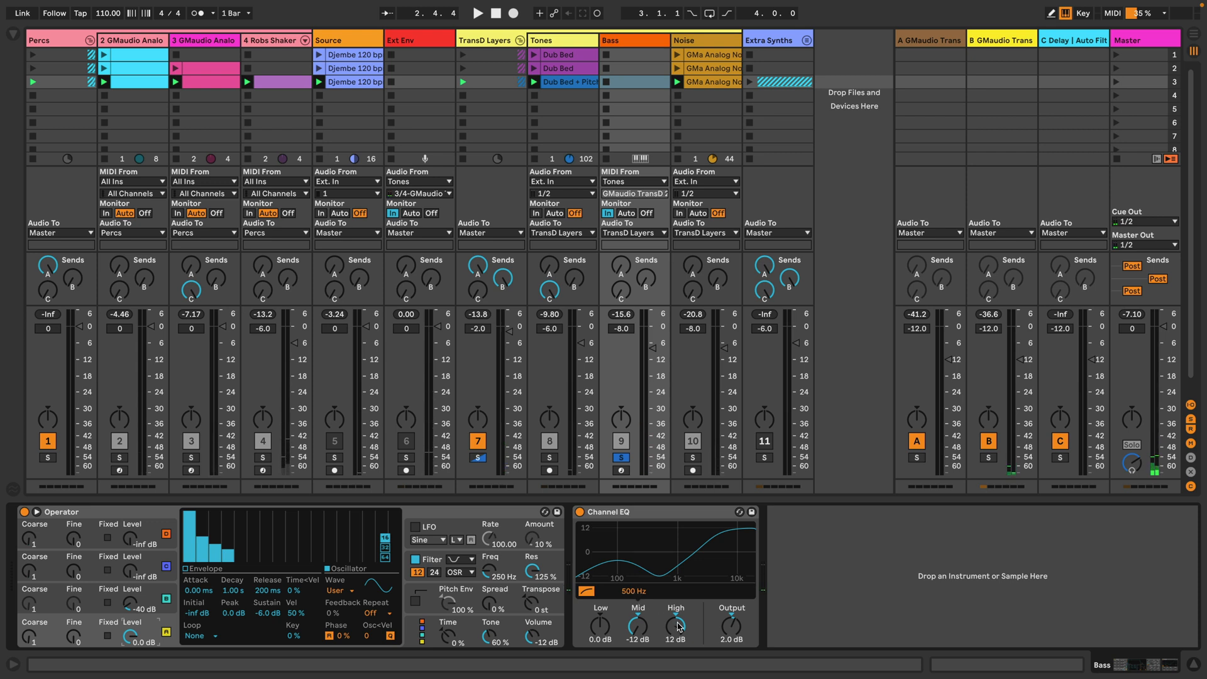
pyautogui.press('space')
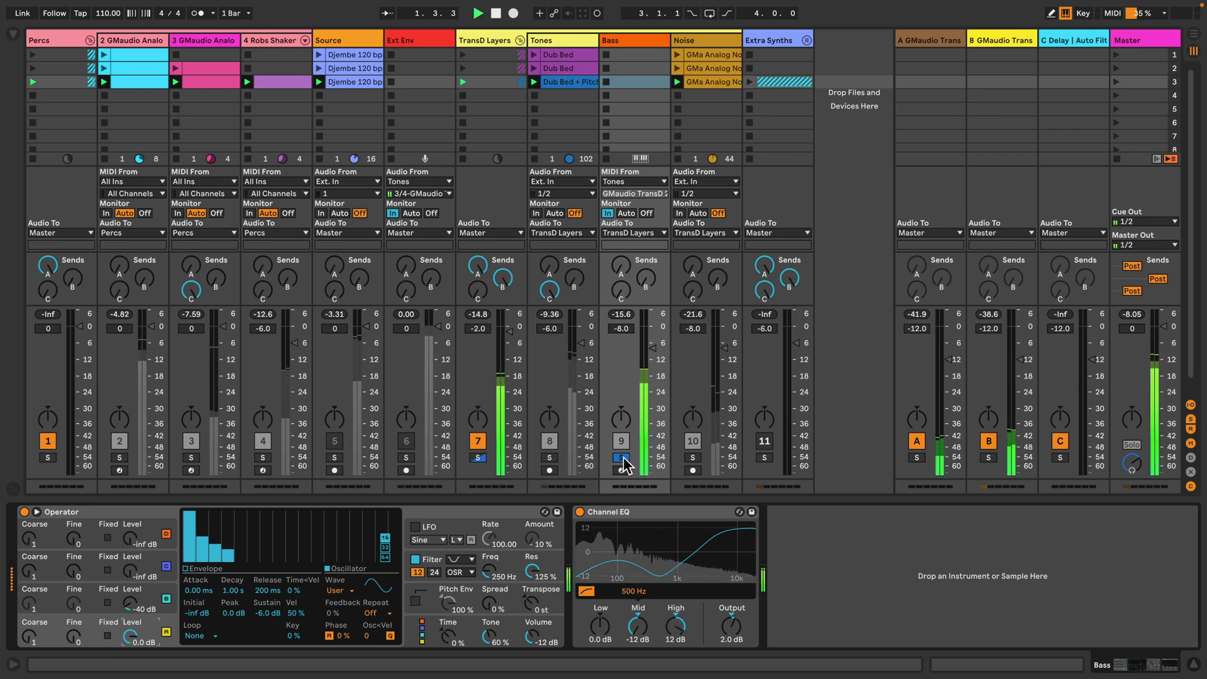
pyautogui.press('space')
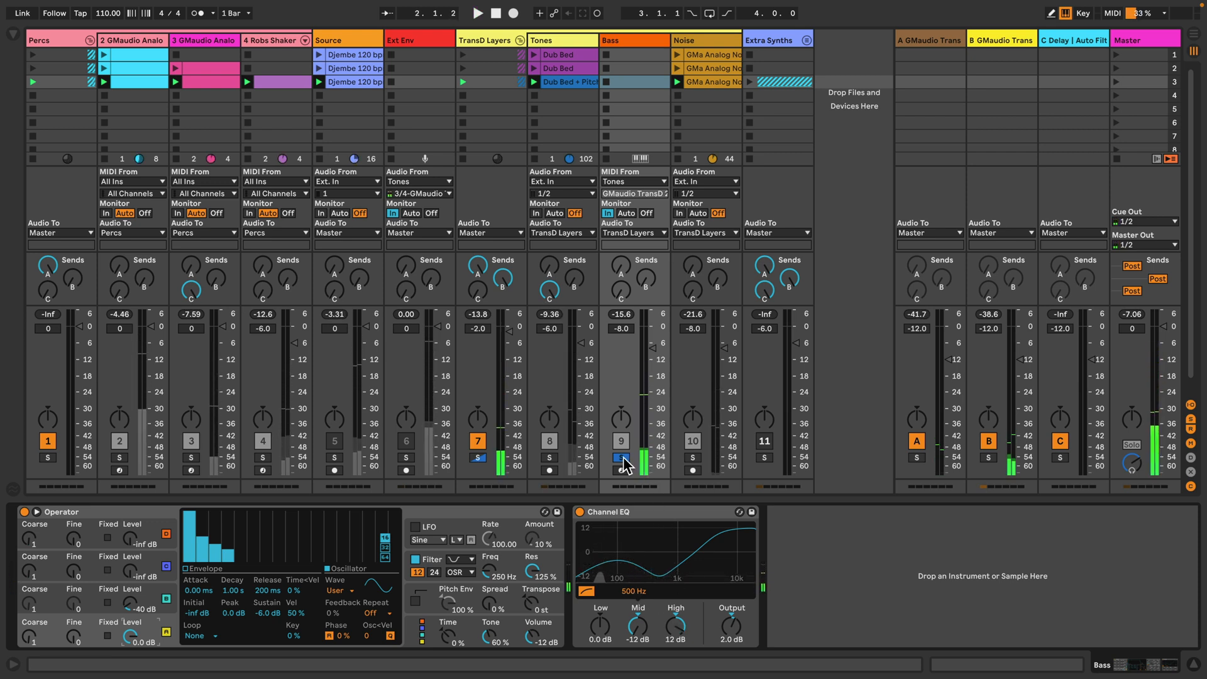
pyautogui.click(621, 457)
# Step: Inspect the TransD 2.0 Note envelope in the Dub Bed + Pitch clip on Tones and close the clip view
pyautogui.doubleClick(579, 81)
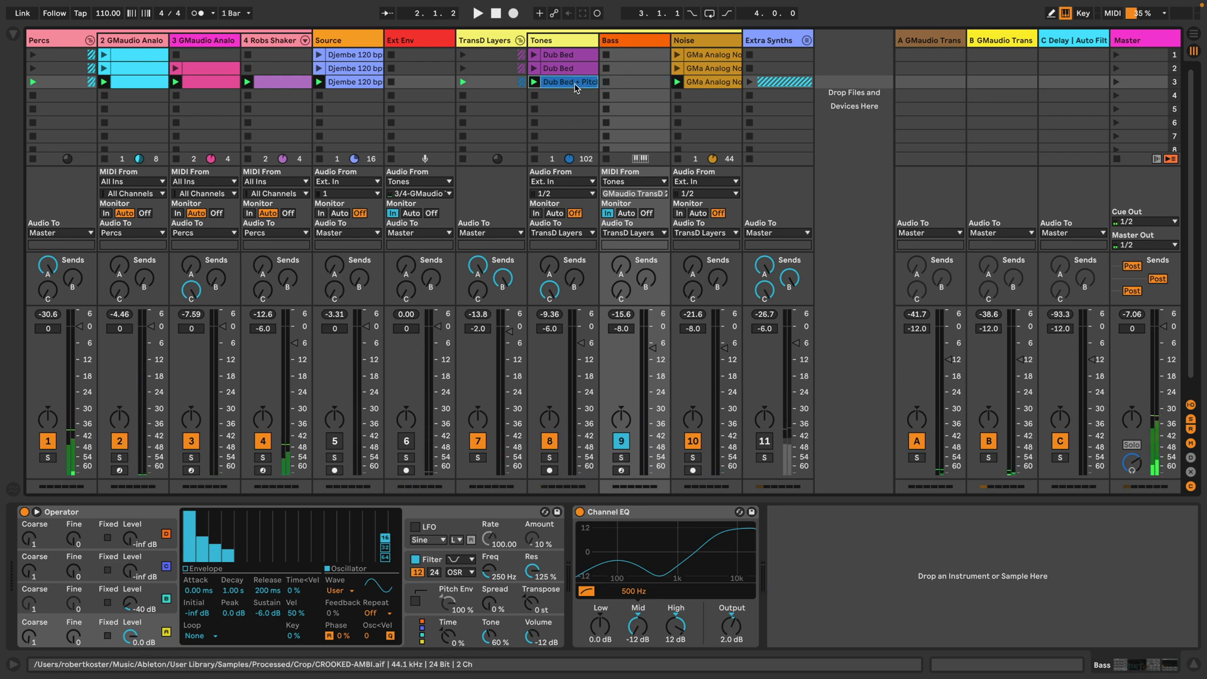
pyautogui.hotkey('shift', 'Tab')
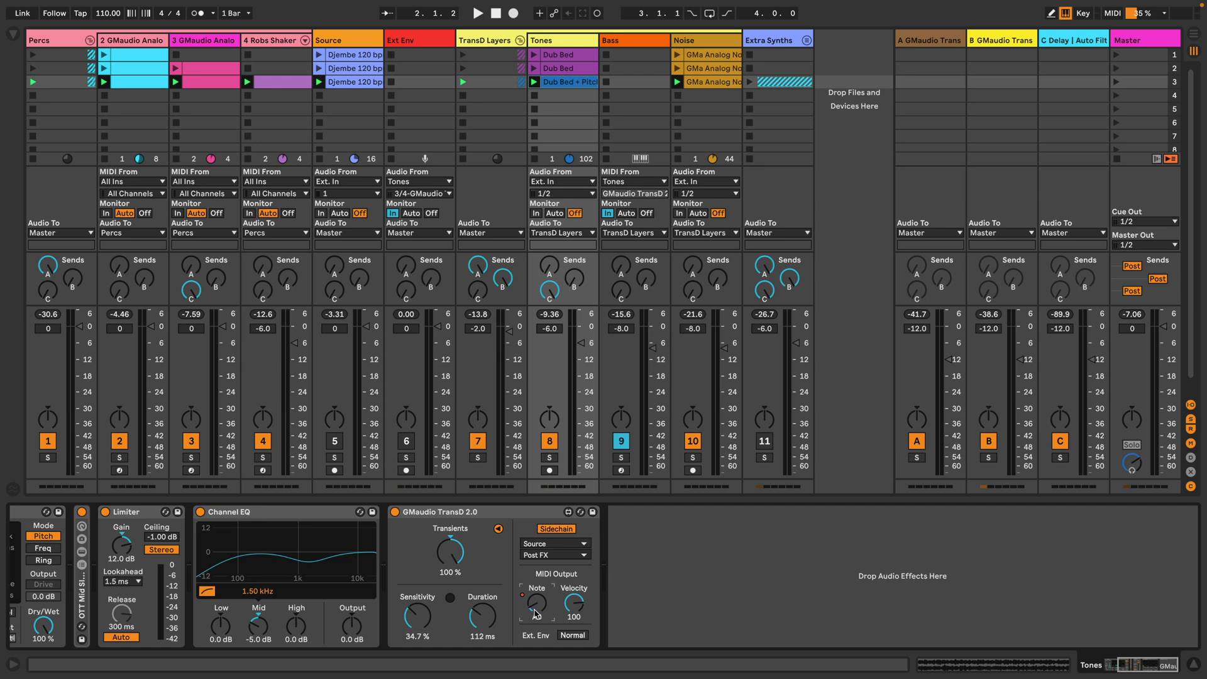
pyautogui.doubleClick(558, 82)
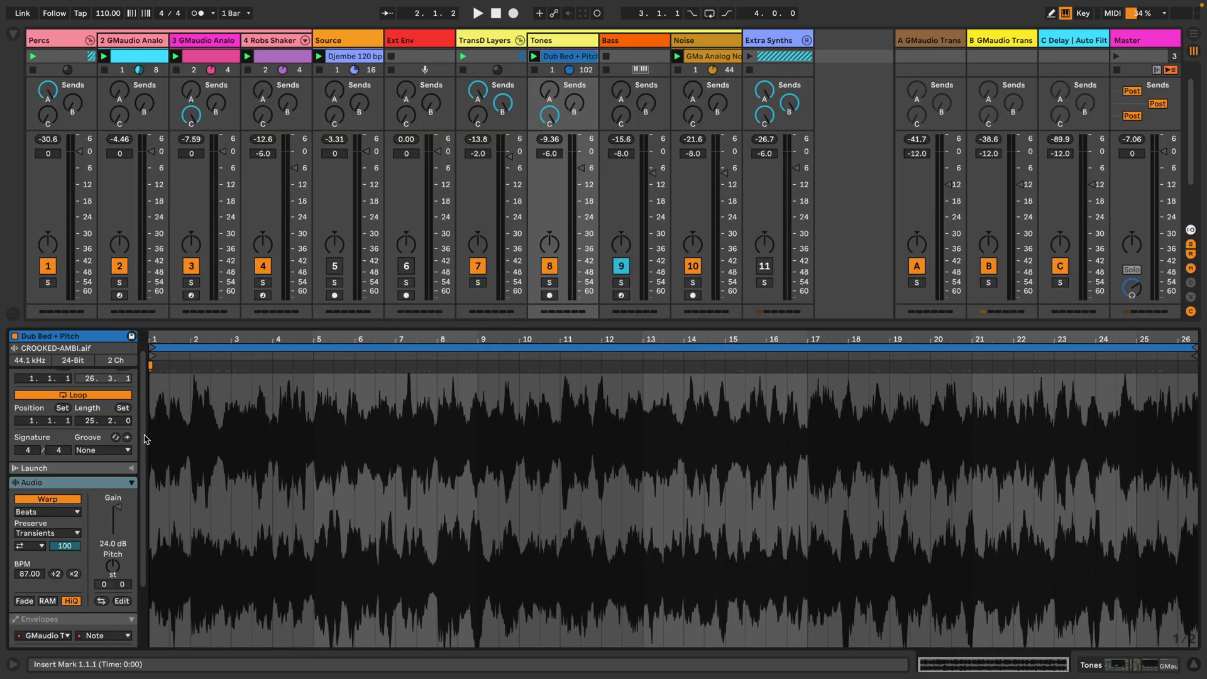
pyautogui.click(69, 621)
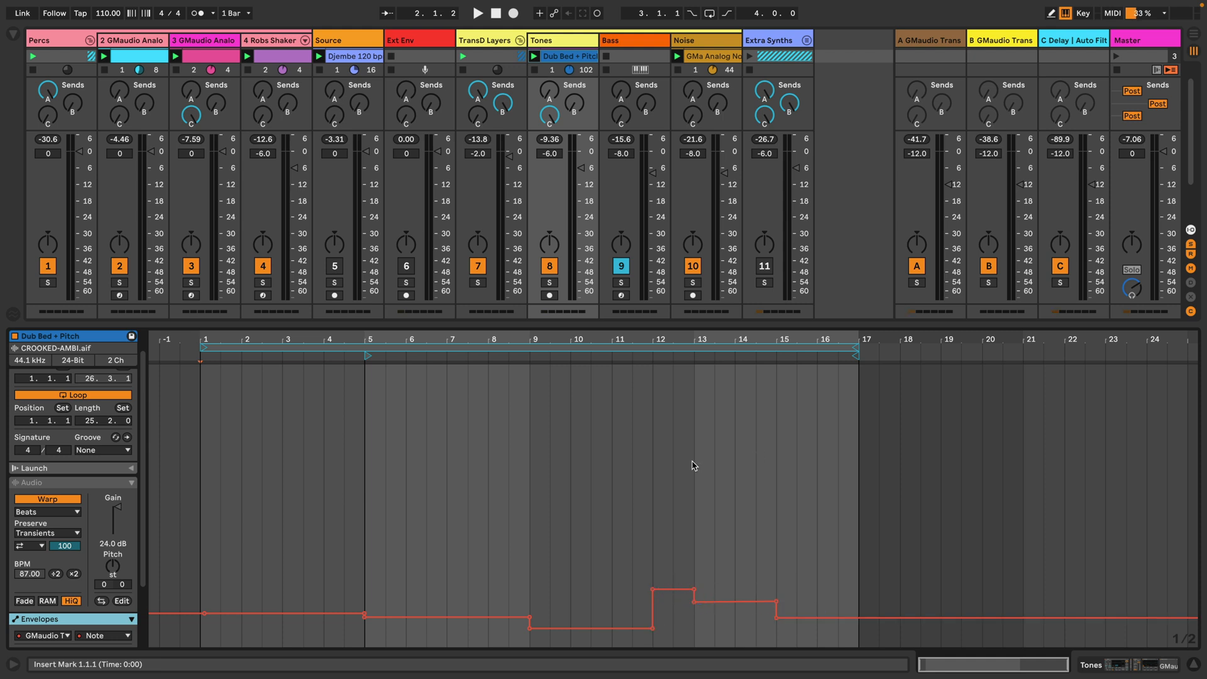
pyautogui.doubleClick(665, 326)
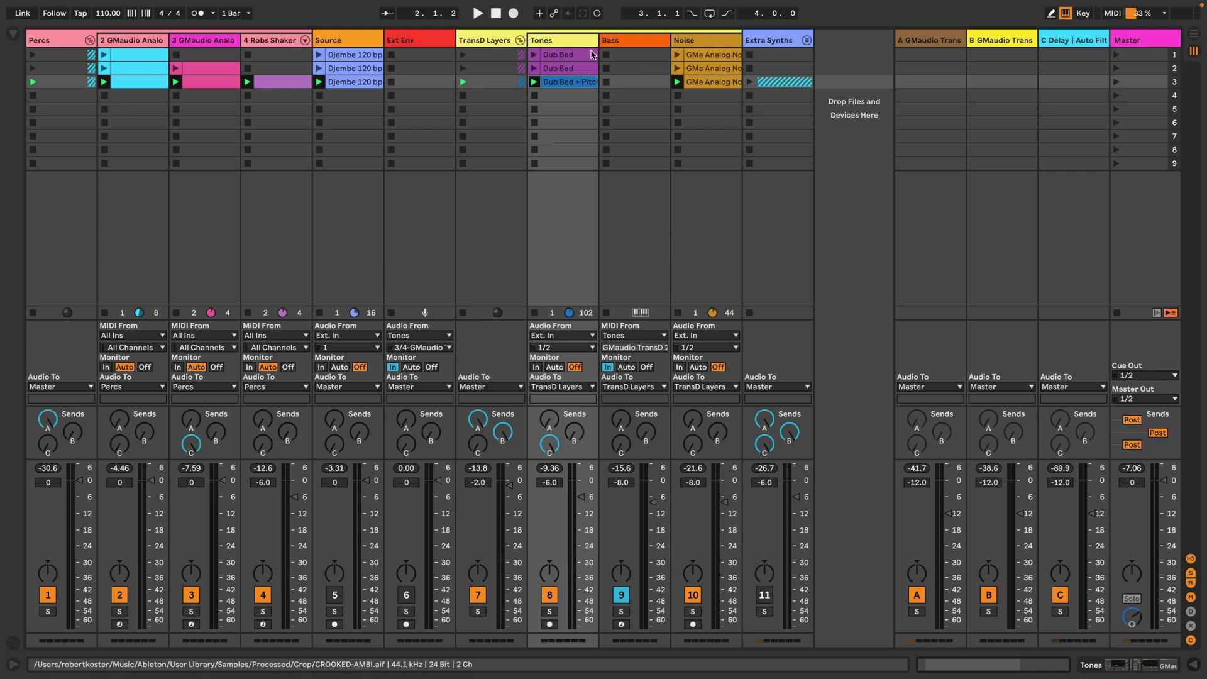
# Step: Solo the TransD Layers group and start playback to hear the Tones and Bass tracks together
pyautogui.click(615, 45)
pyautogui.click(547, 44)
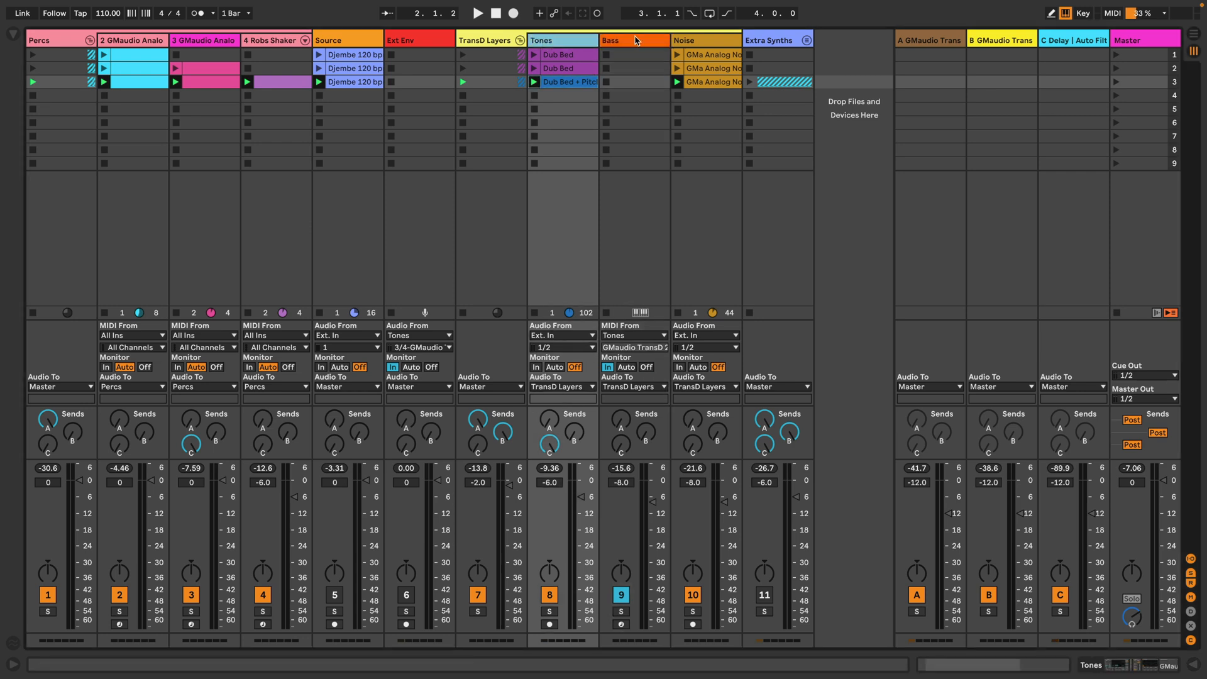
pyautogui.click(636, 41)
pyautogui.click(478, 611)
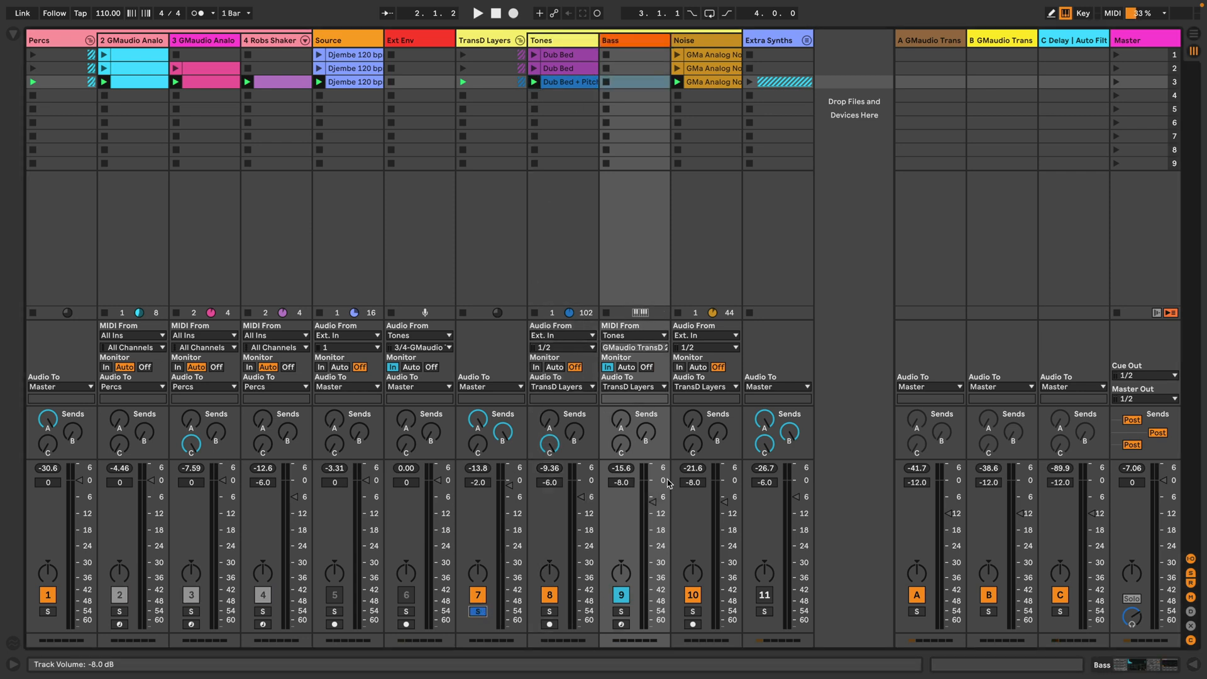
pyautogui.press('space')
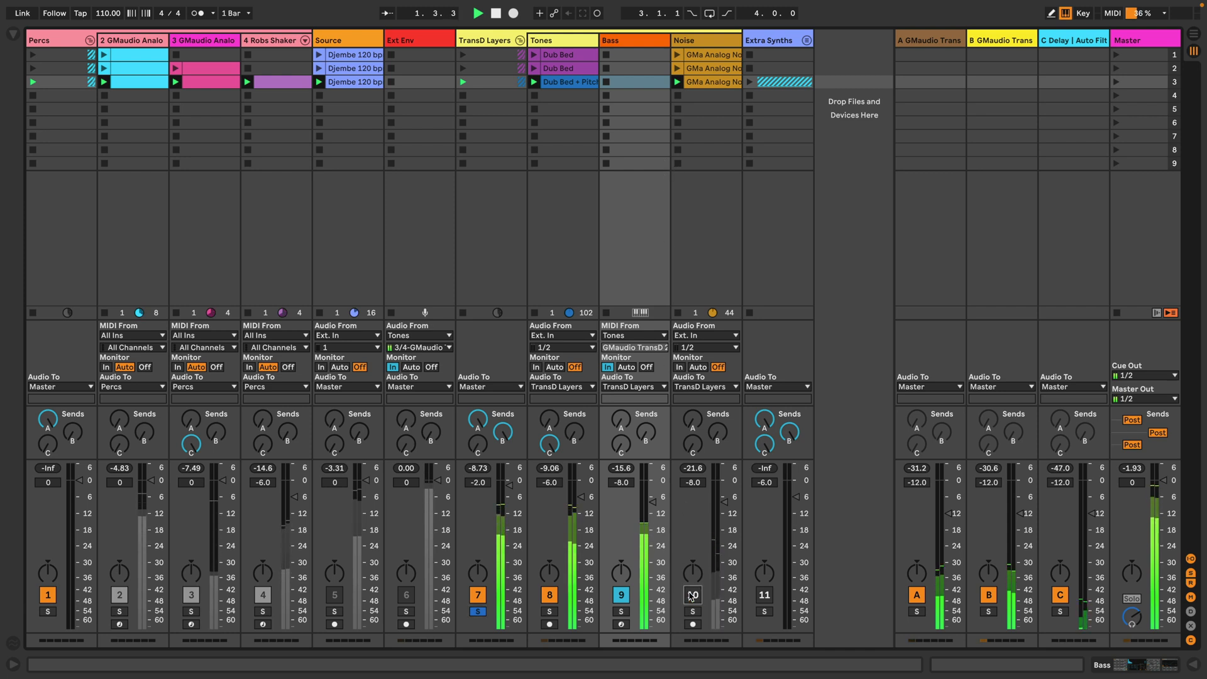
# Step: Activate the Noise track in the mix and look over the Bass, TransD Layers and Noise device chains
pyautogui.doubleClick(631, 40)
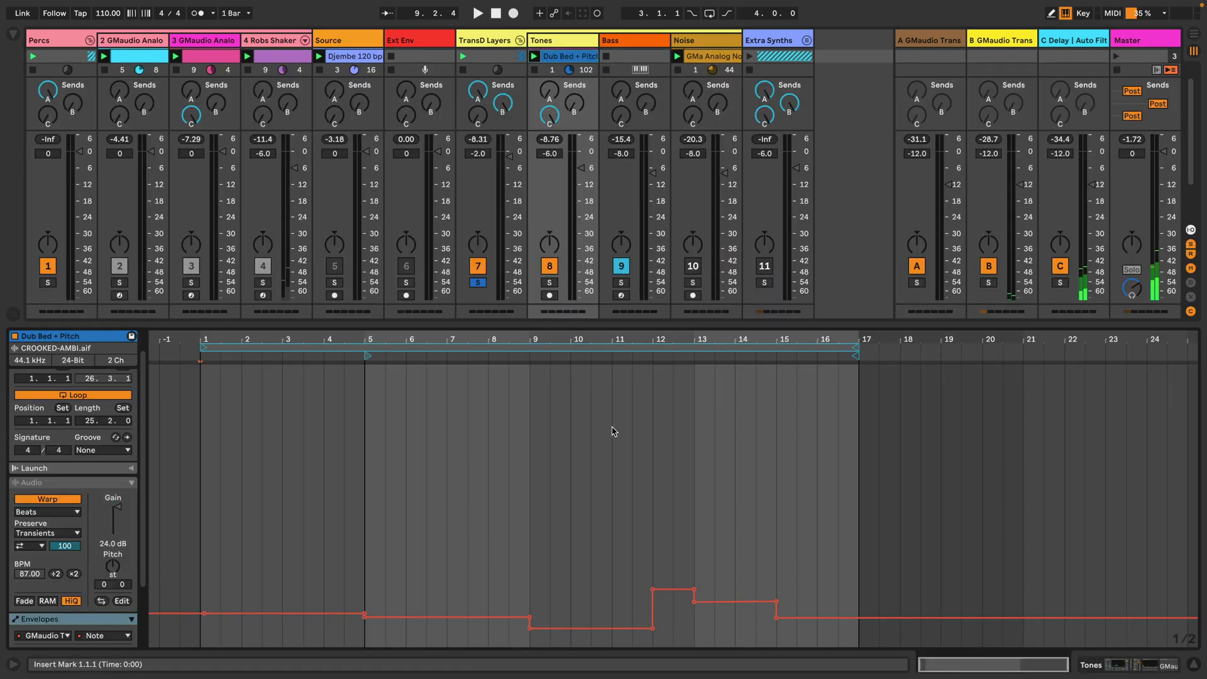
pyautogui.click(641, 44)
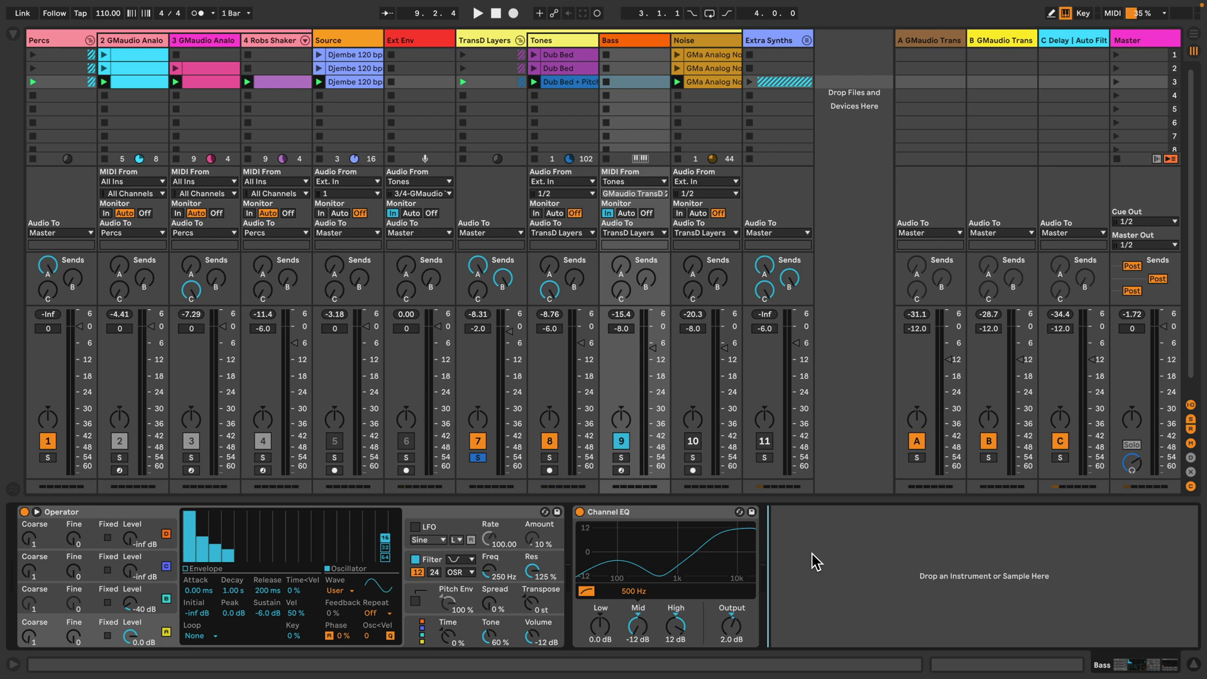
pyautogui.click(690, 44)
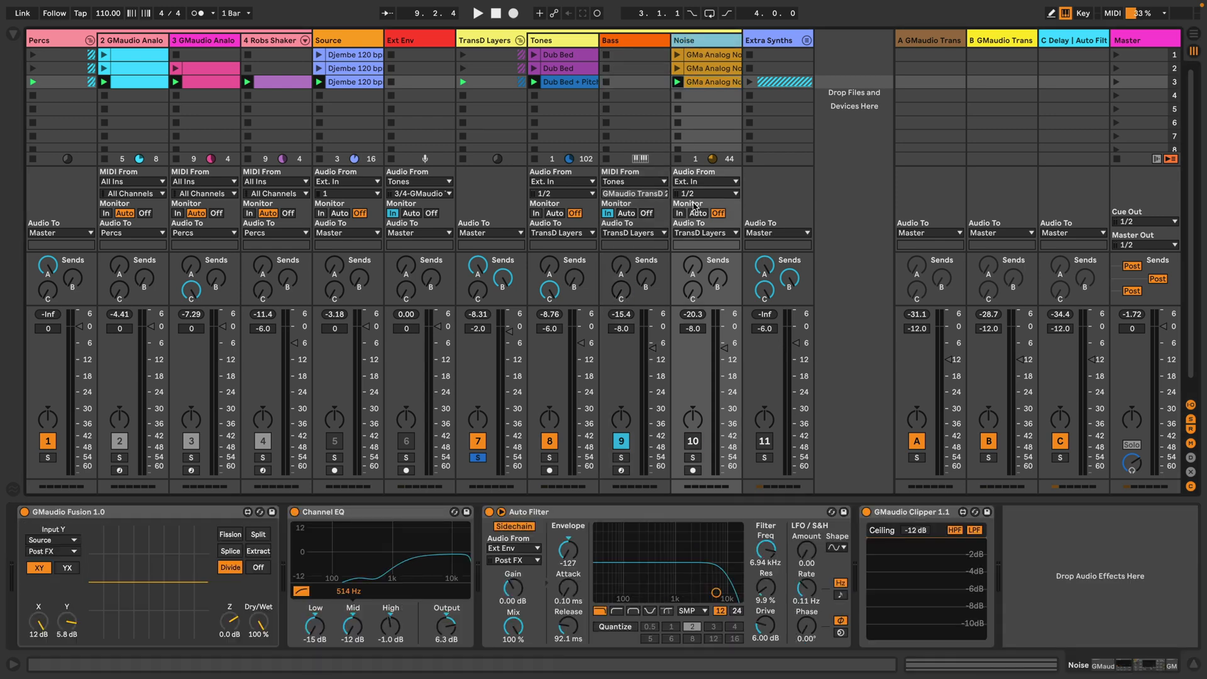
pyautogui.click(694, 442)
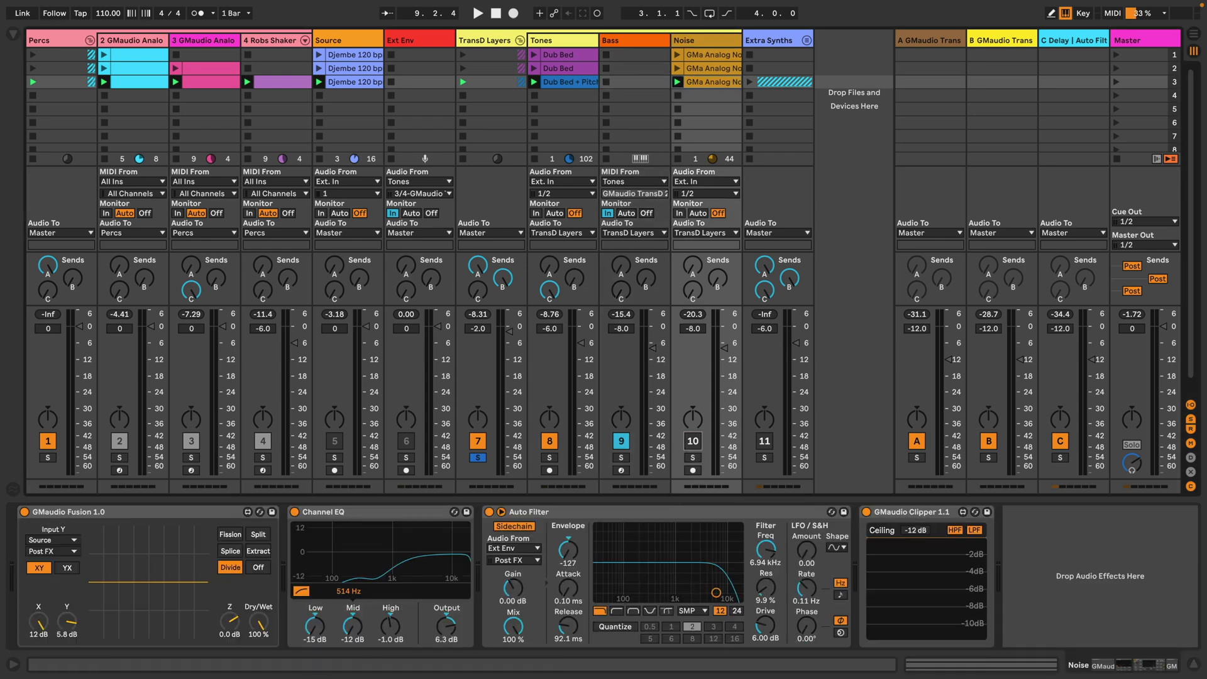
pyautogui.click(476, 42)
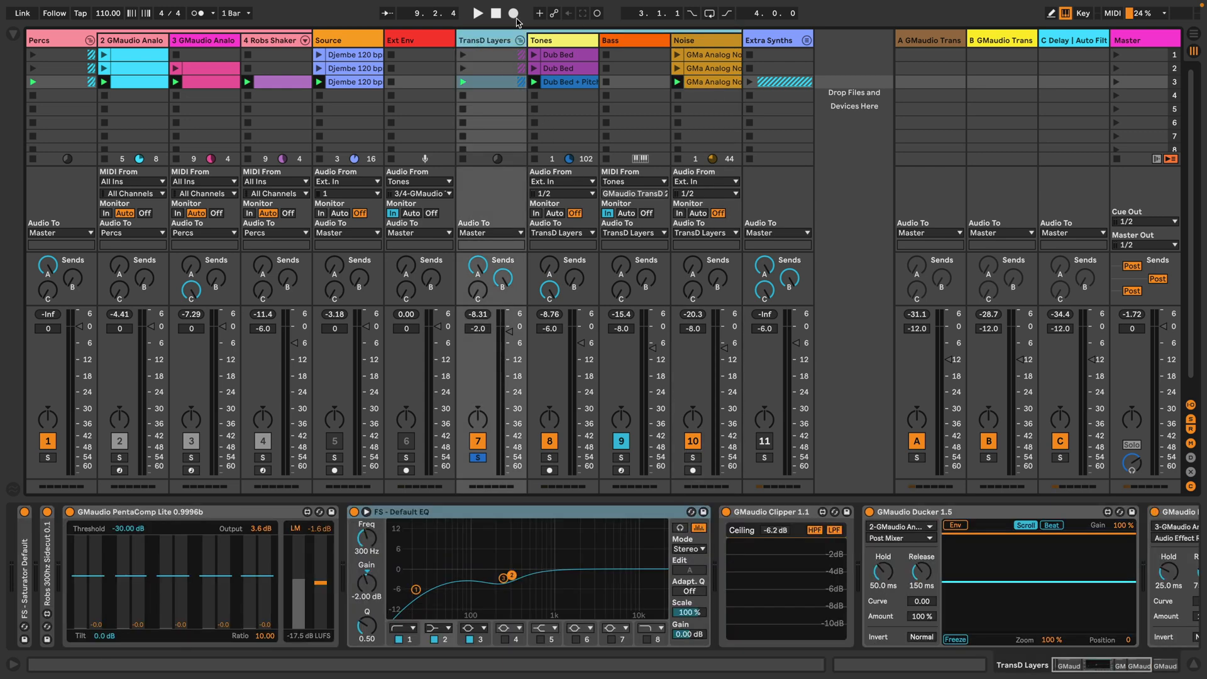
pyautogui.click(691, 44)
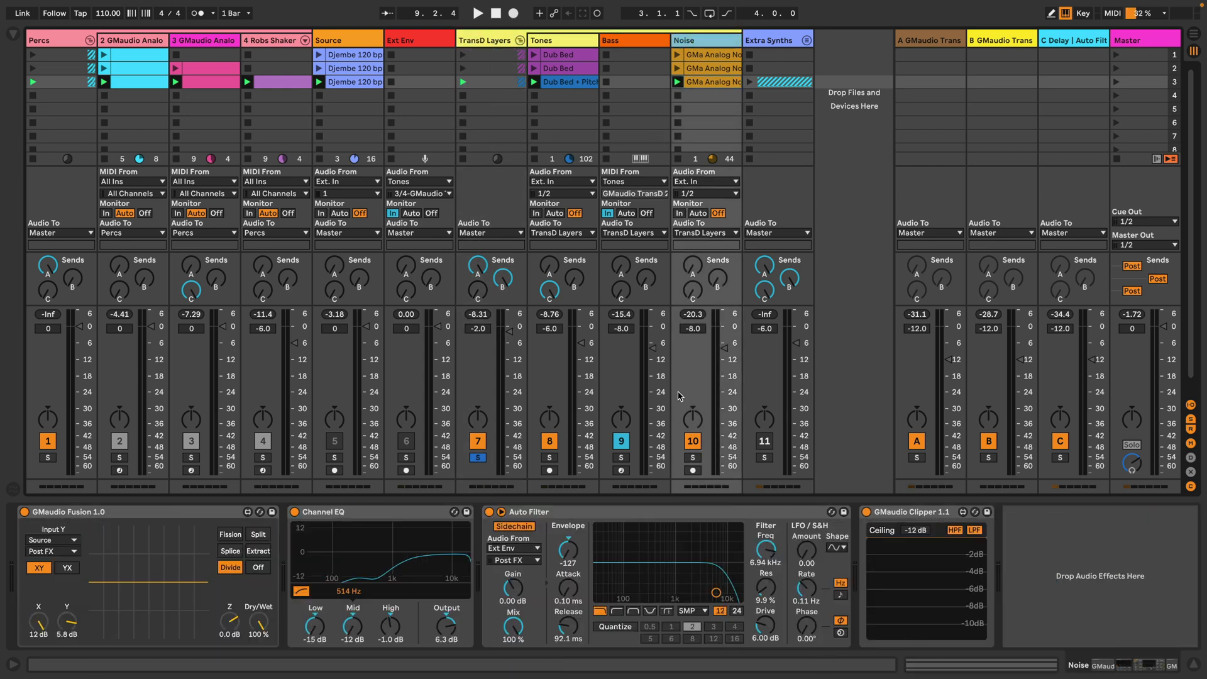
# Step: Solo the Noise track, bypass its Fusion, Channel EQ, Auto Filter and Clipper devices, and audition the unprocessed noise
pyautogui.click(693, 458)
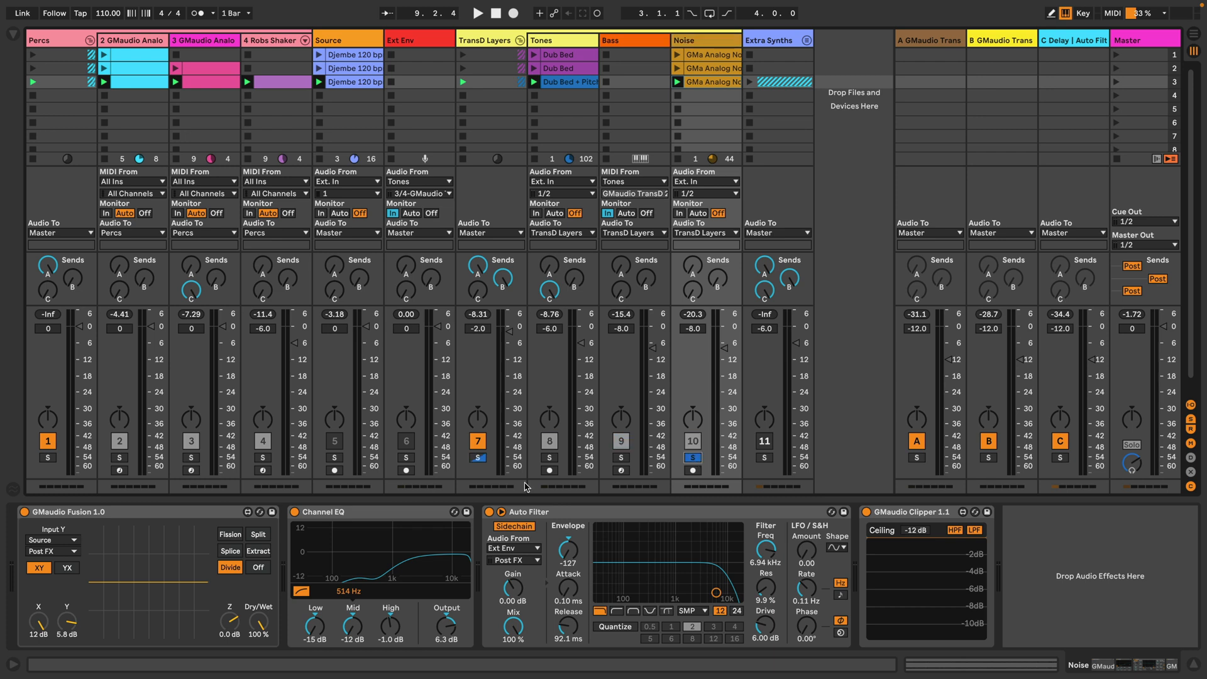
pyautogui.click(23, 511)
pyautogui.click(294, 512)
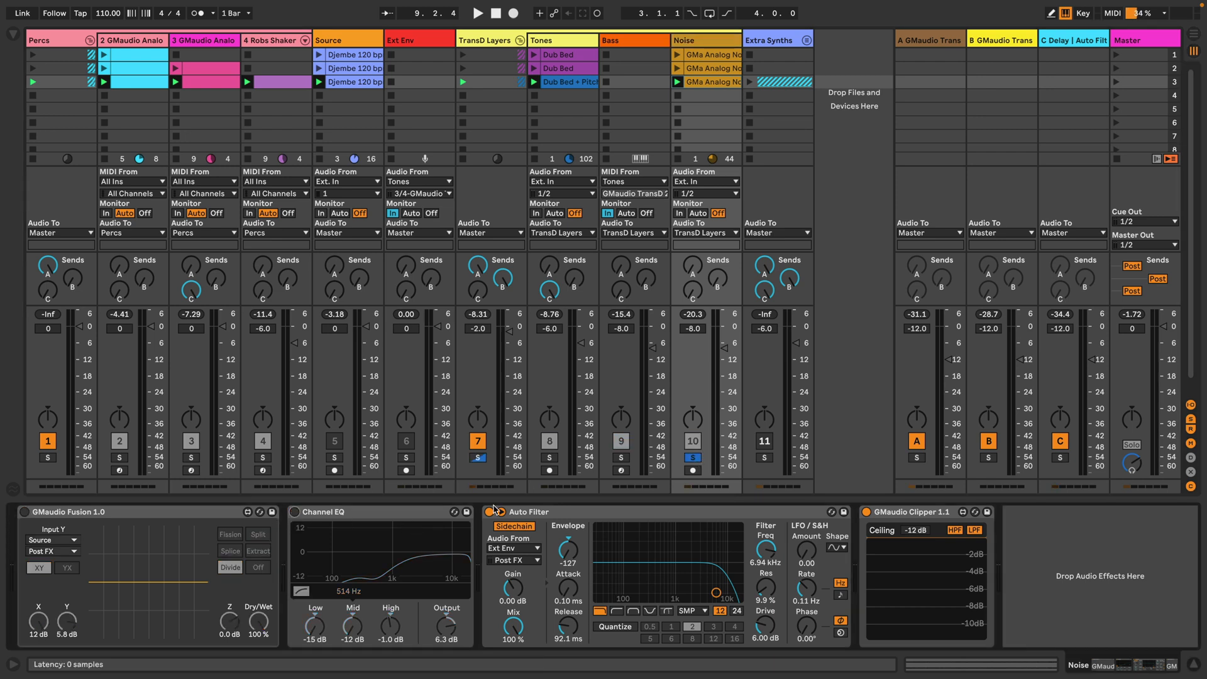
pyautogui.click(490, 512)
pyautogui.click(866, 511)
pyautogui.press('space')
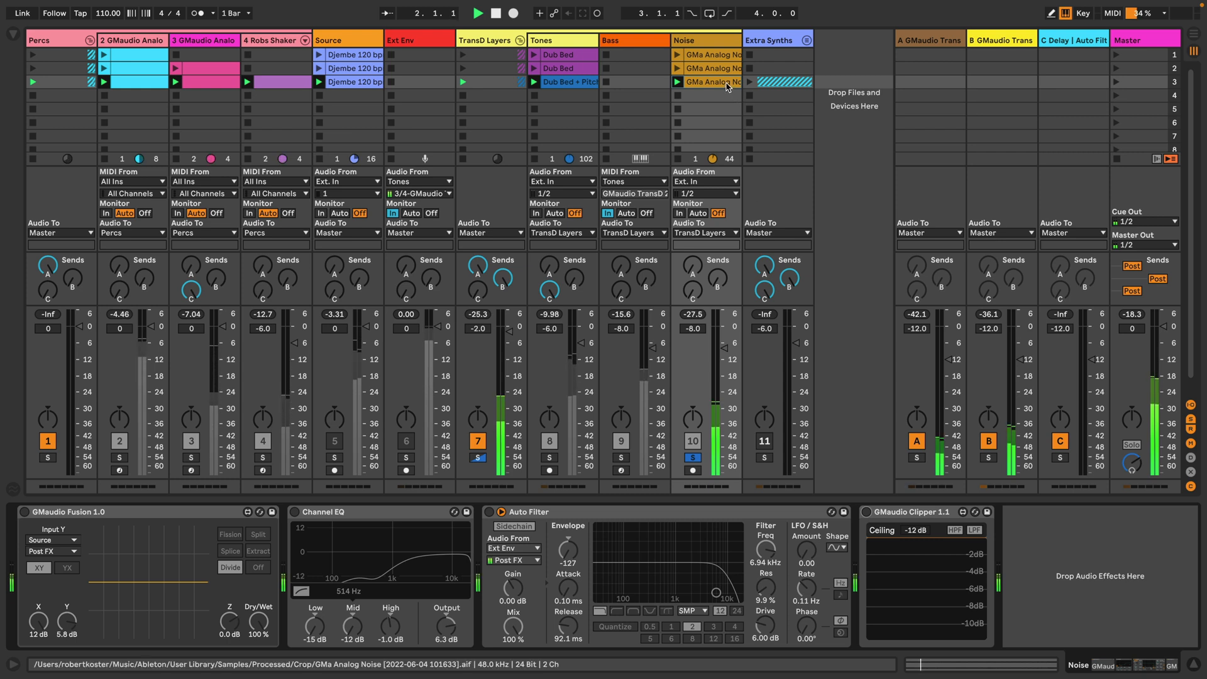
pyautogui.press('space')
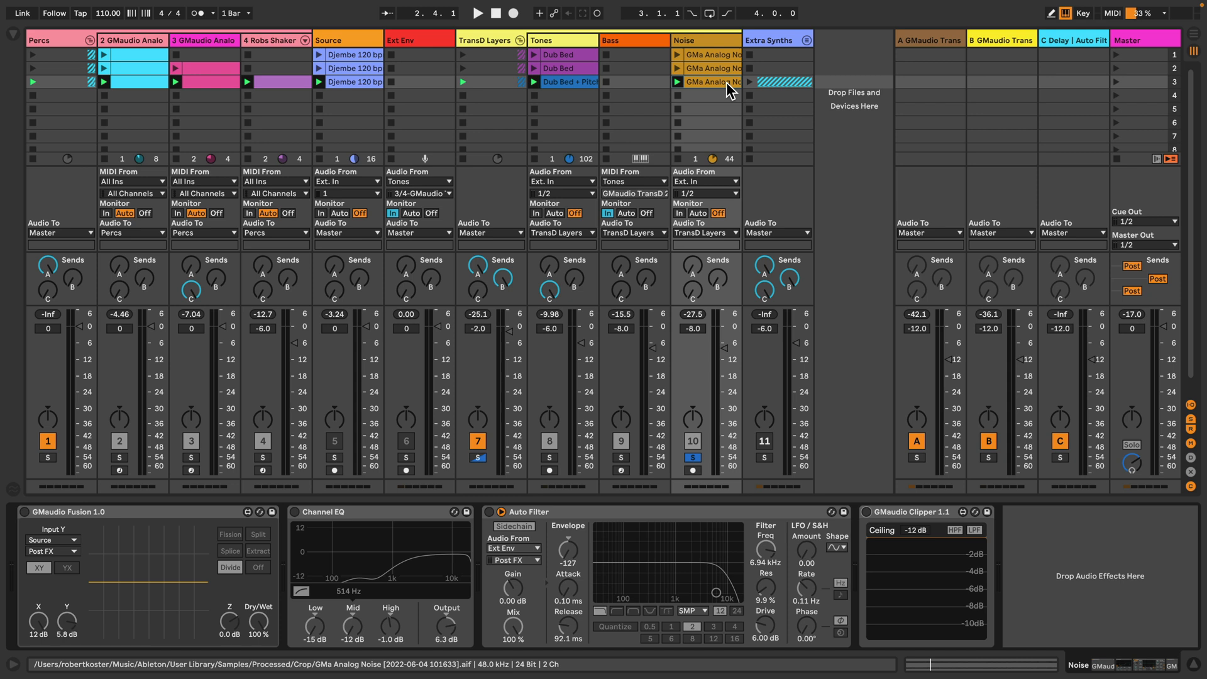
# Step: Enable GMaudio Fusion 1.0 on the Noise track and check its Input Y routing, leaving it on Source
pyautogui.click(24, 511)
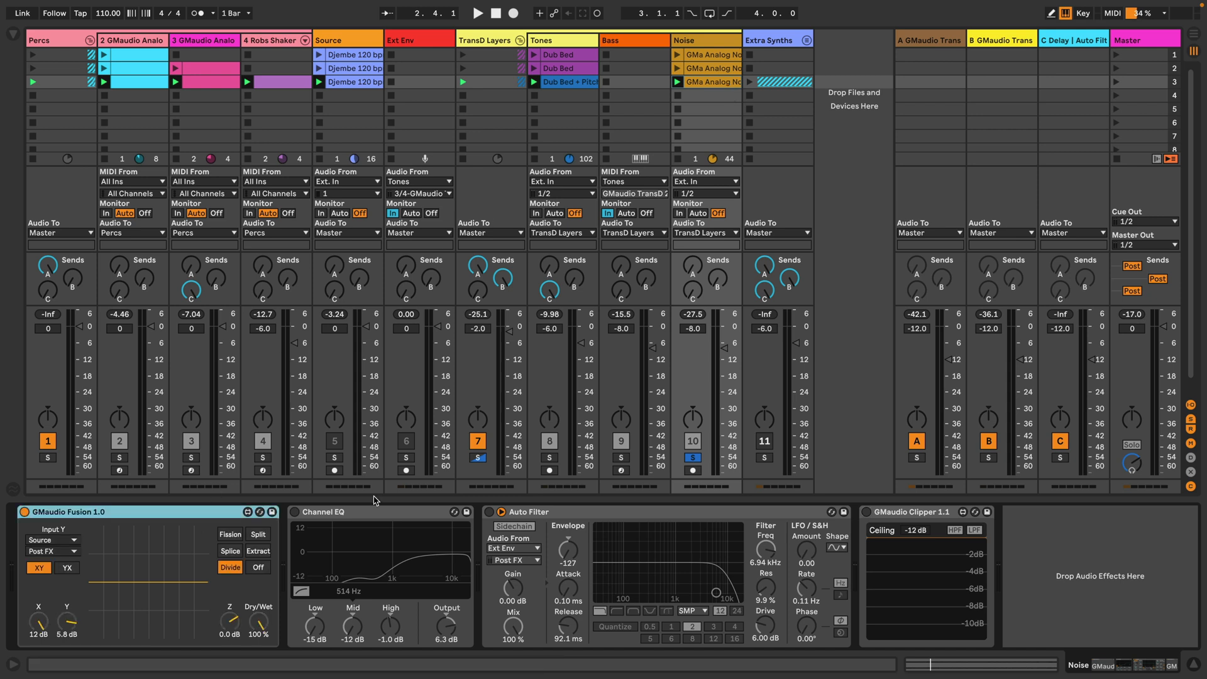
pyautogui.click(65, 544)
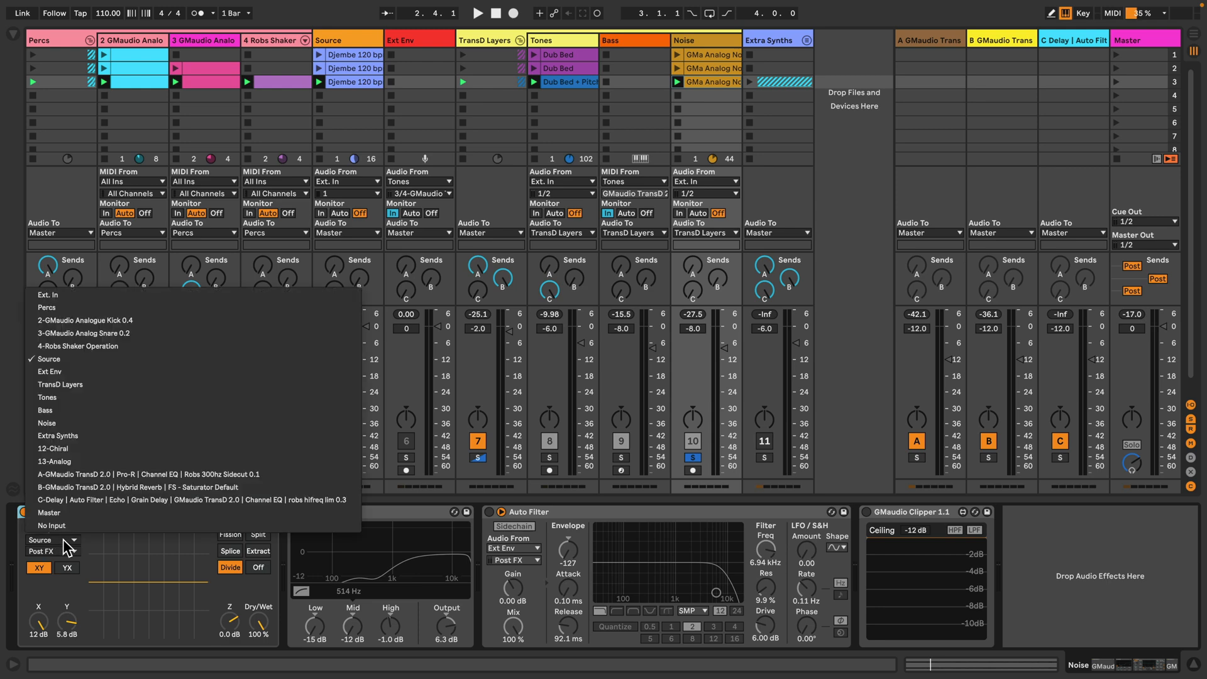
pyautogui.click(66, 545)
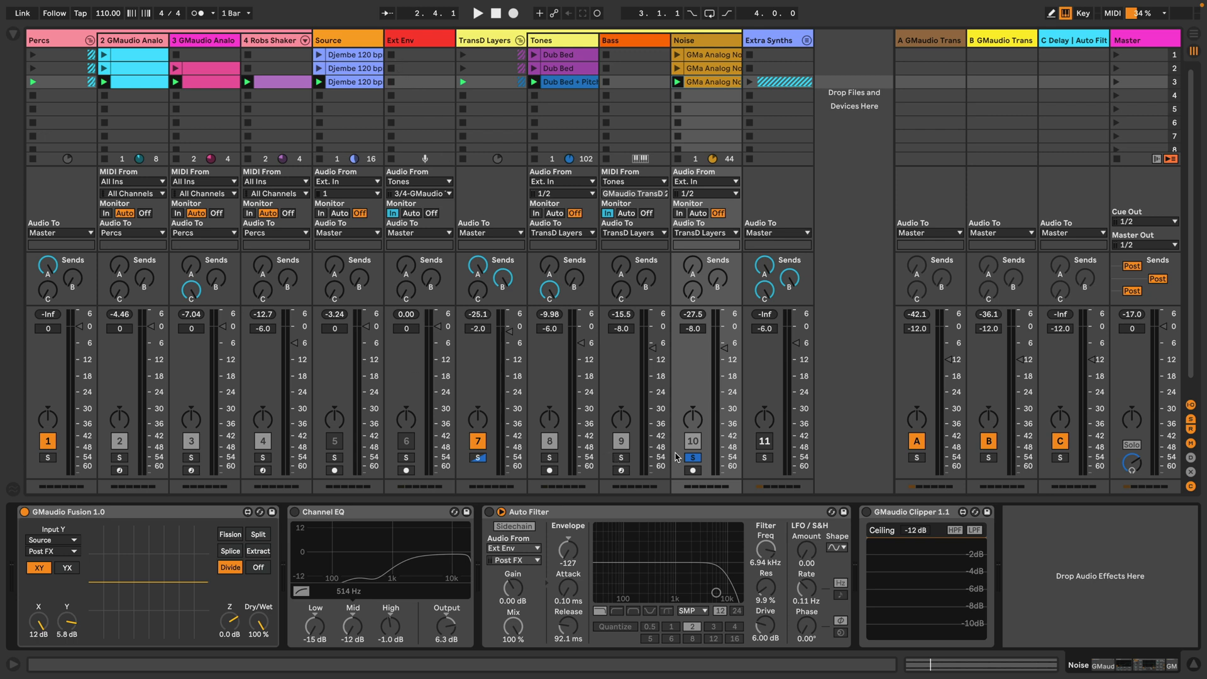
# Step: Audition the noise while switching Fusion 1.0 off and on, finishing with the device enabled and playback restarted
pyautogui.press('space')
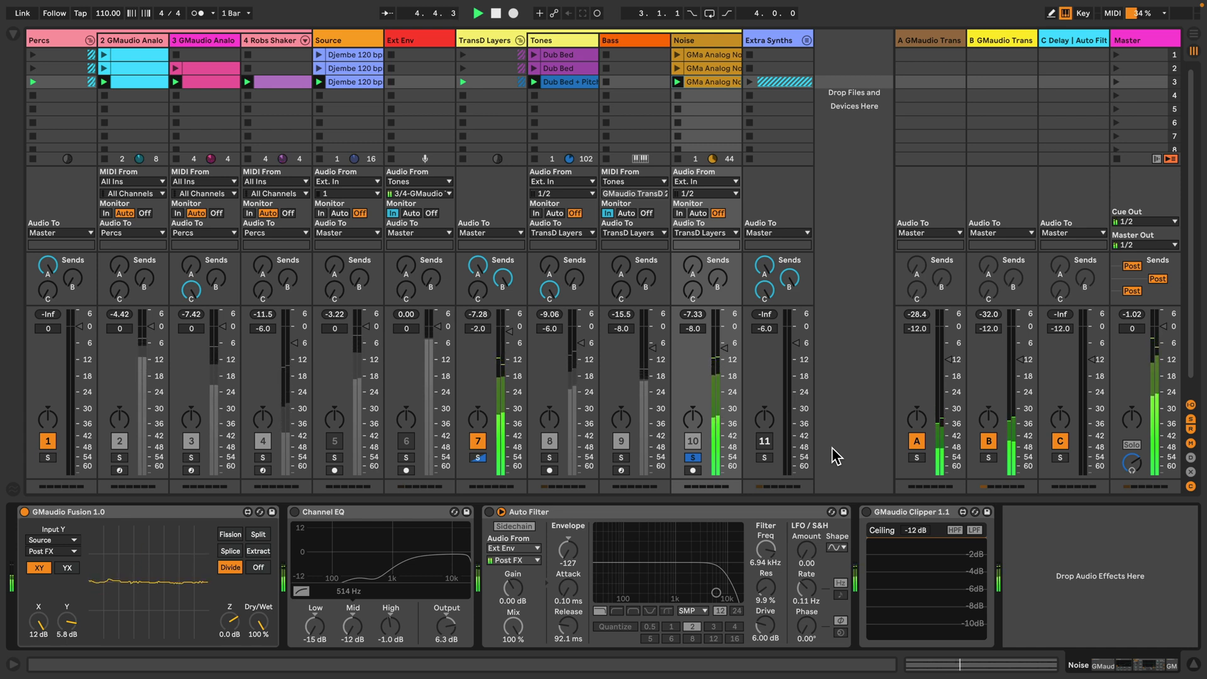
pyautogui.click(25, 512)
pyautogui.click(25, 513)
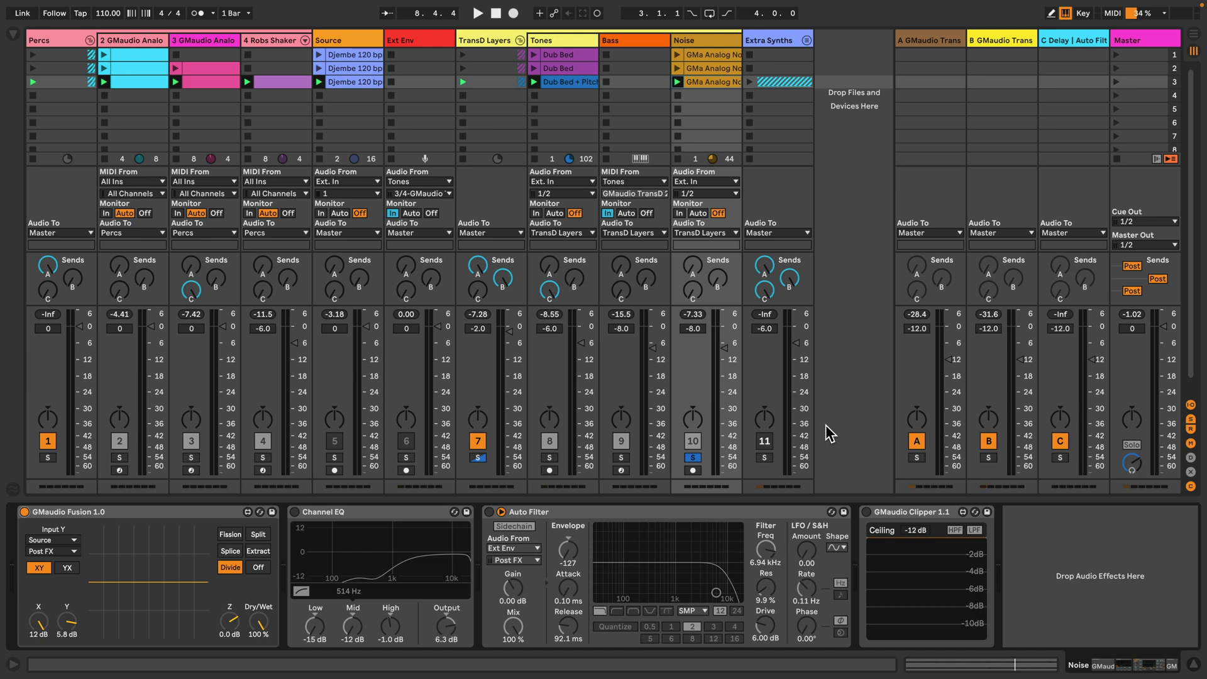
pyautogui.press('space')
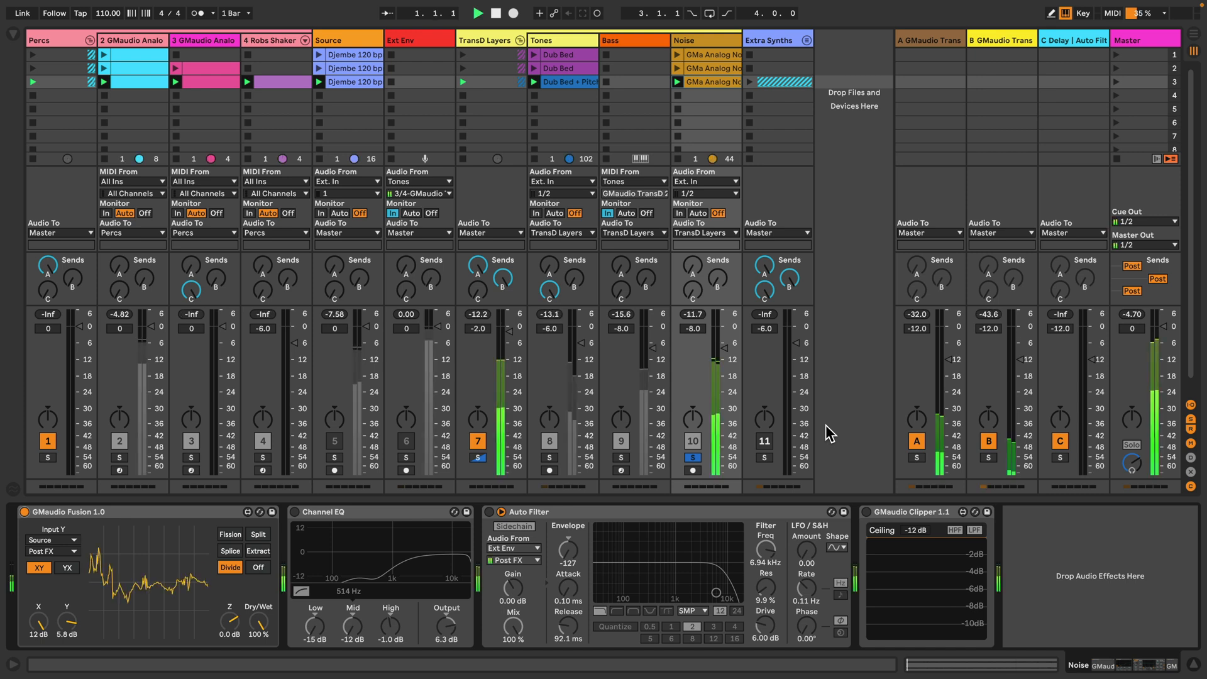
# Step: Enable the Noise track's Channel EQ and audition the noise through Fusion and the EQ
pyautogui.click(294, 513)
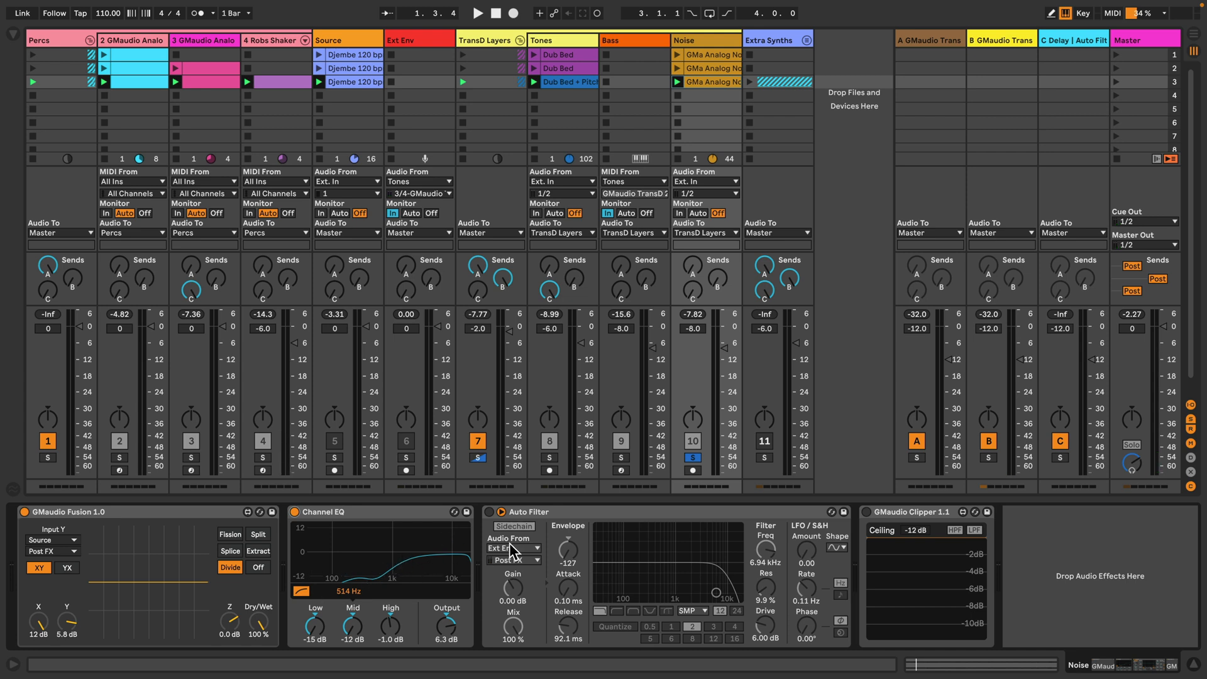
pyautogui.press('Left')
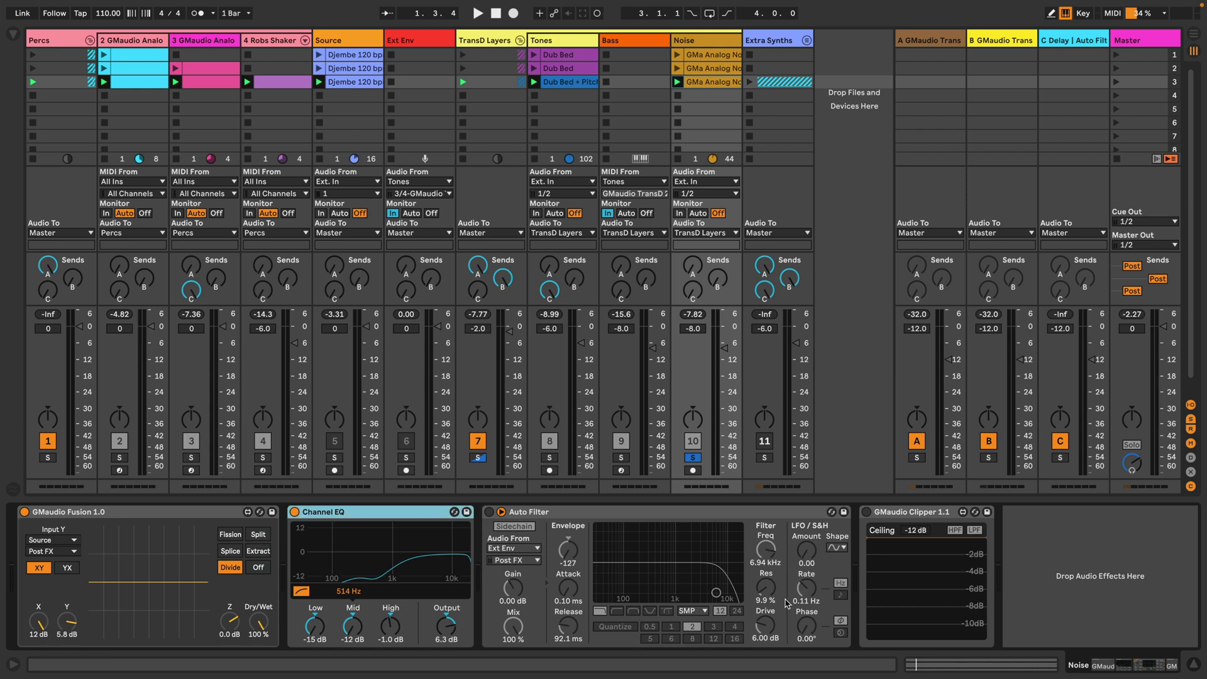
pyautogui.press('space')
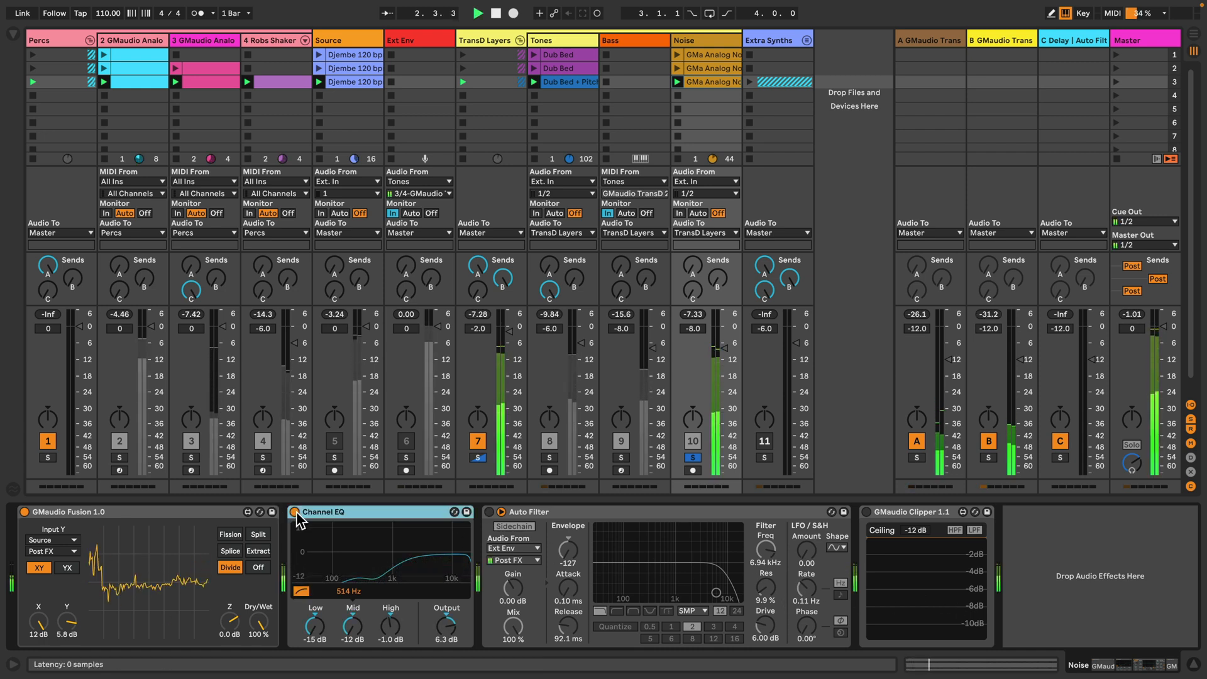
pyautogui.press('space')
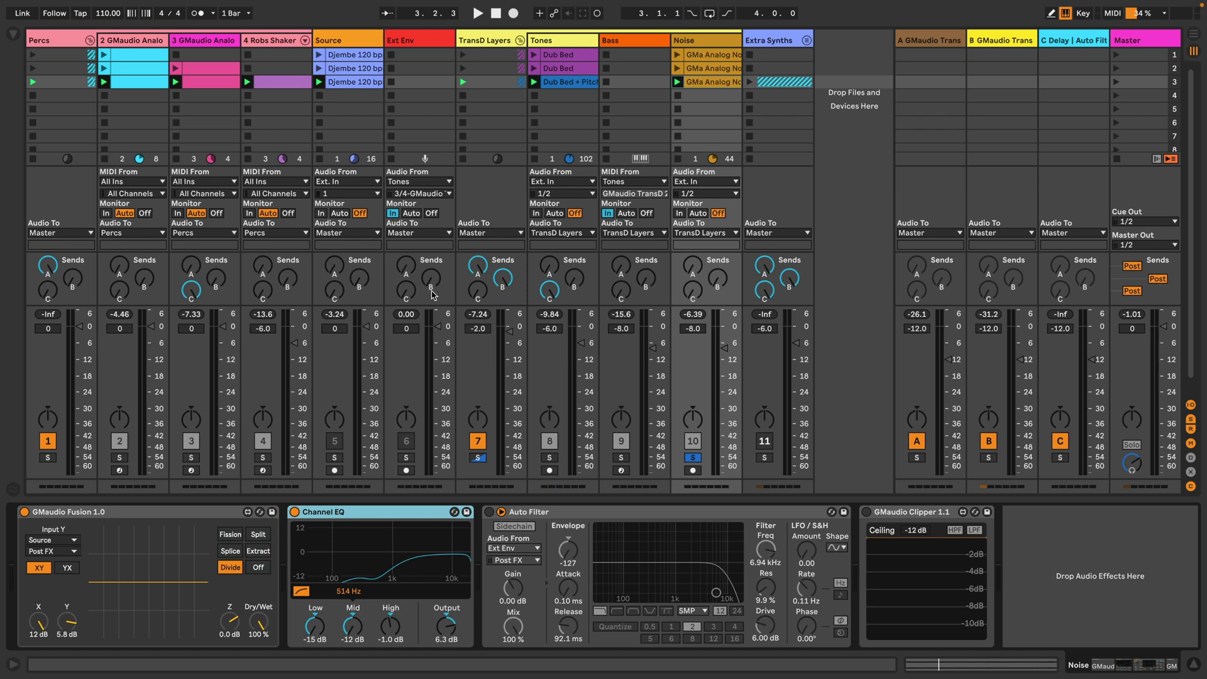
# Step: Enable the Auto Filter on the Noise track and check its sidechain Audio From source, keeping Ext Env
pyautogui.click(489, 512)
pyautogui.click(570, 512)
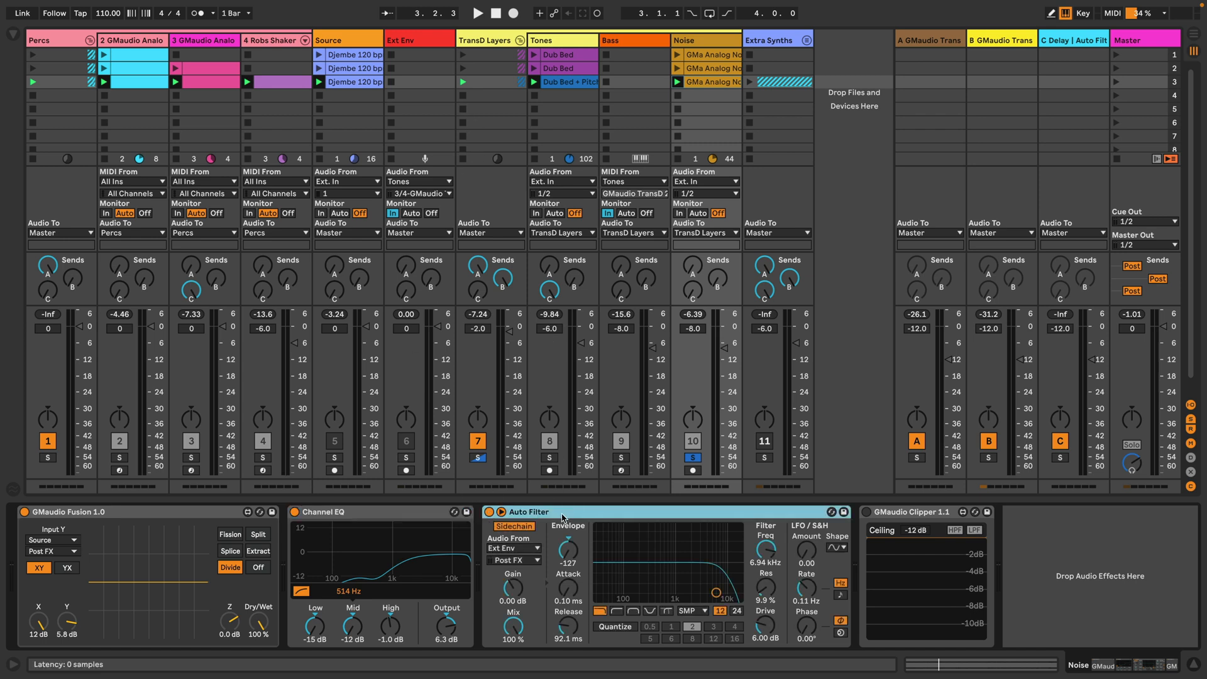
pyautogui.click(534, 550)
pyautogui.click(534, 550)
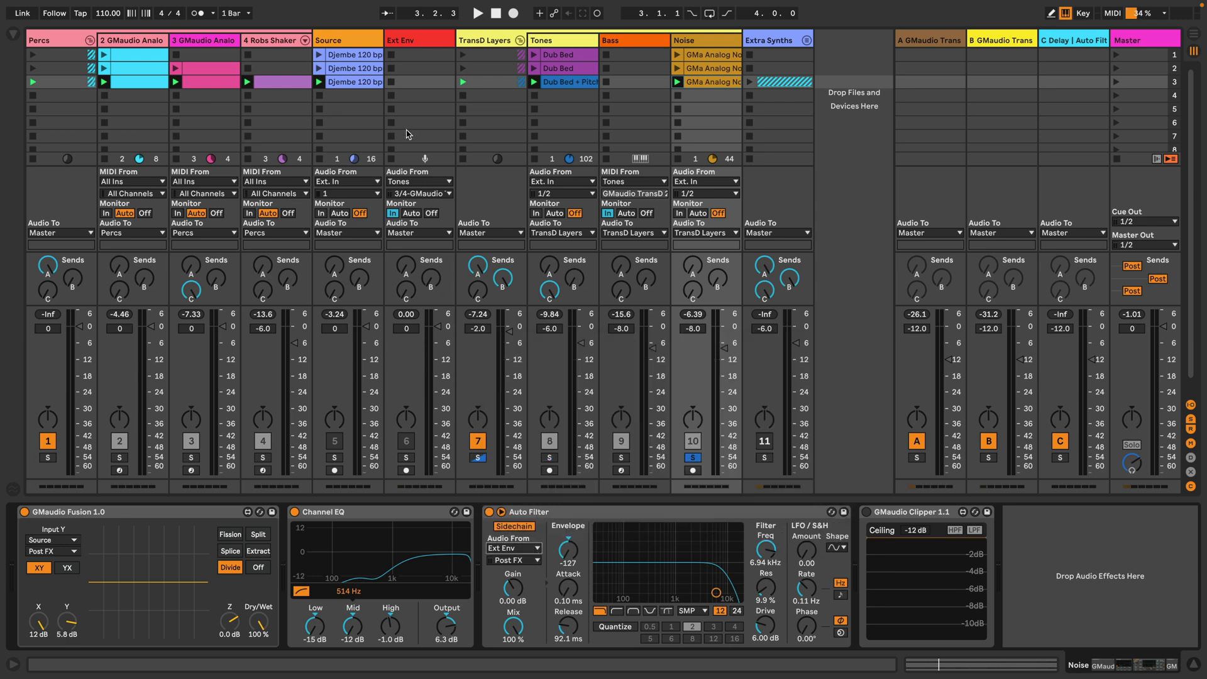
# Step: Check the Ext Env track's input routing against TransD 2.0 on Tones, keeping Tones and 3/4-GMaudio TransD 2.0 selected
pyautogui.click(429, 40)
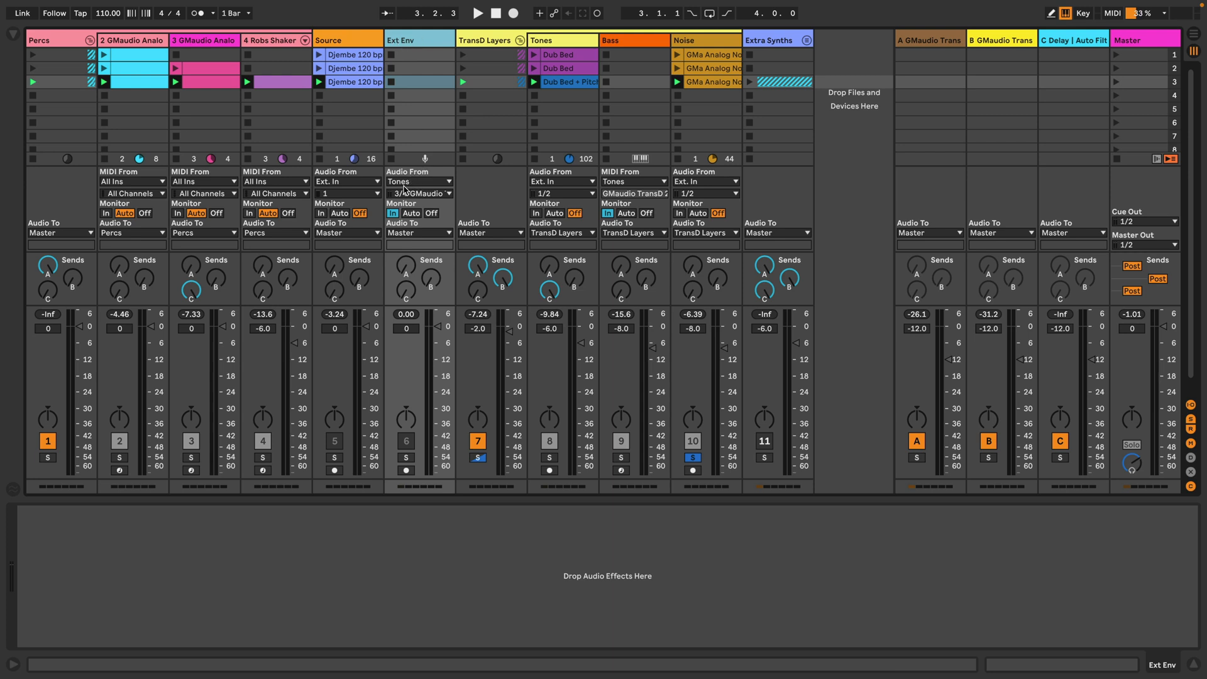
pyautogui.click(421, 187)
pyautogui.click(421, 187)
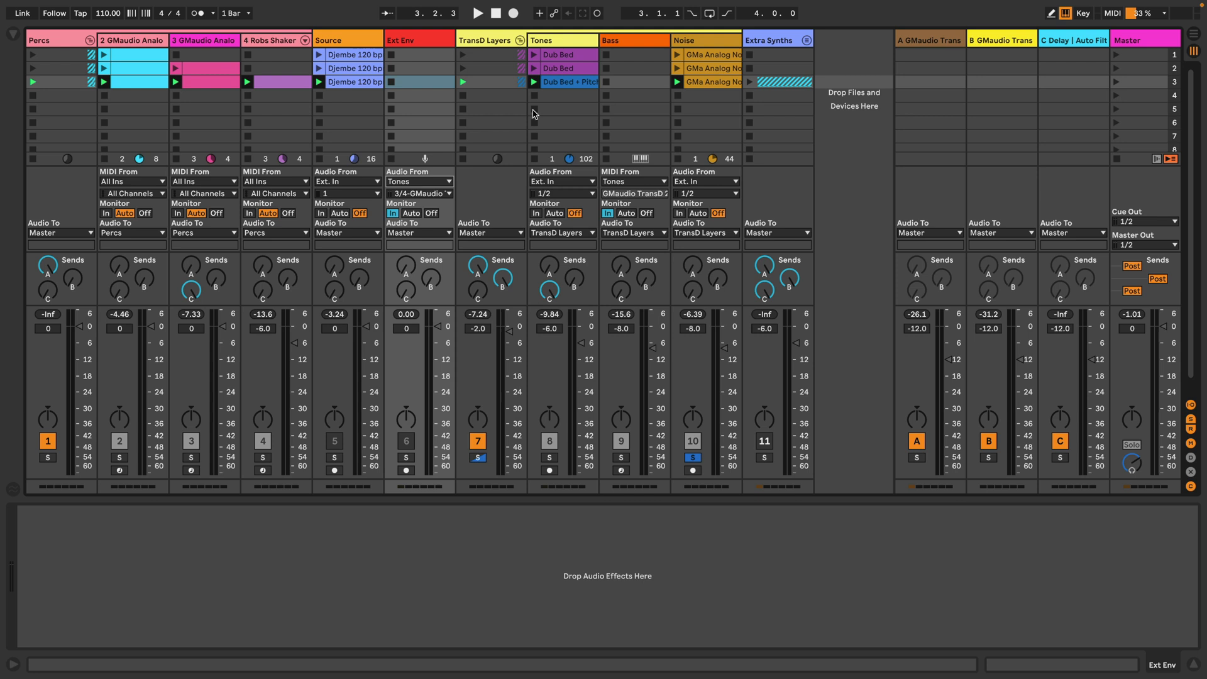
pyautogui.click(556, 48)
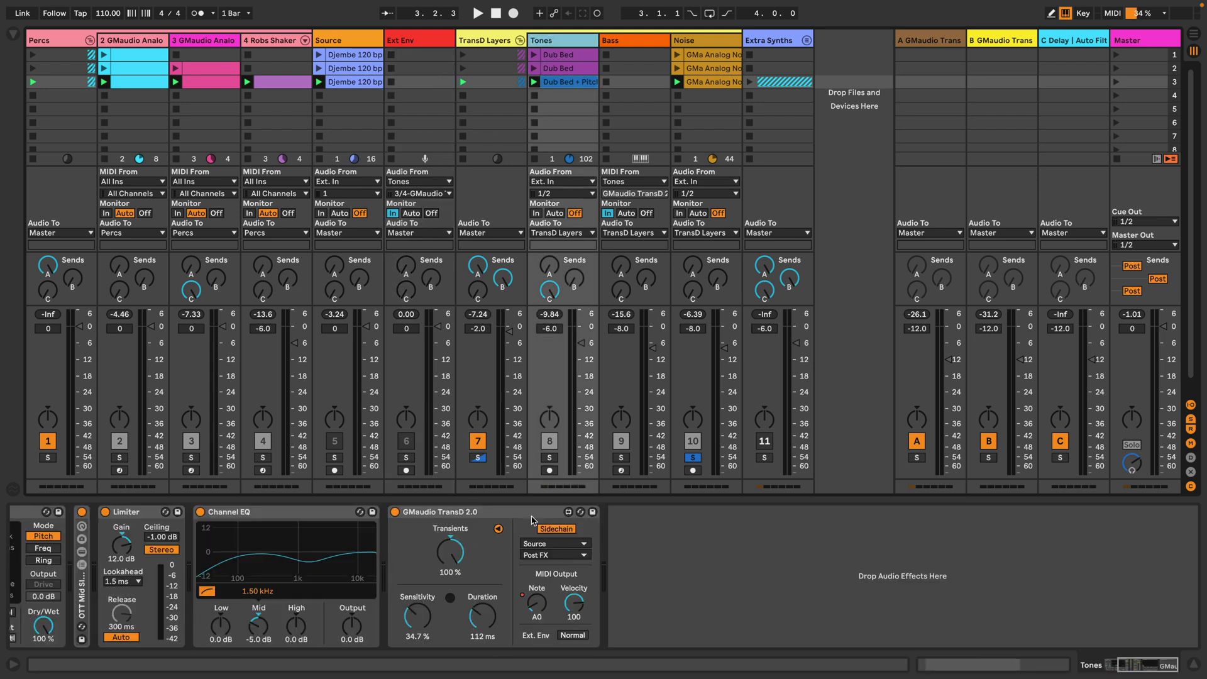
pyautogui.click(425, 82)
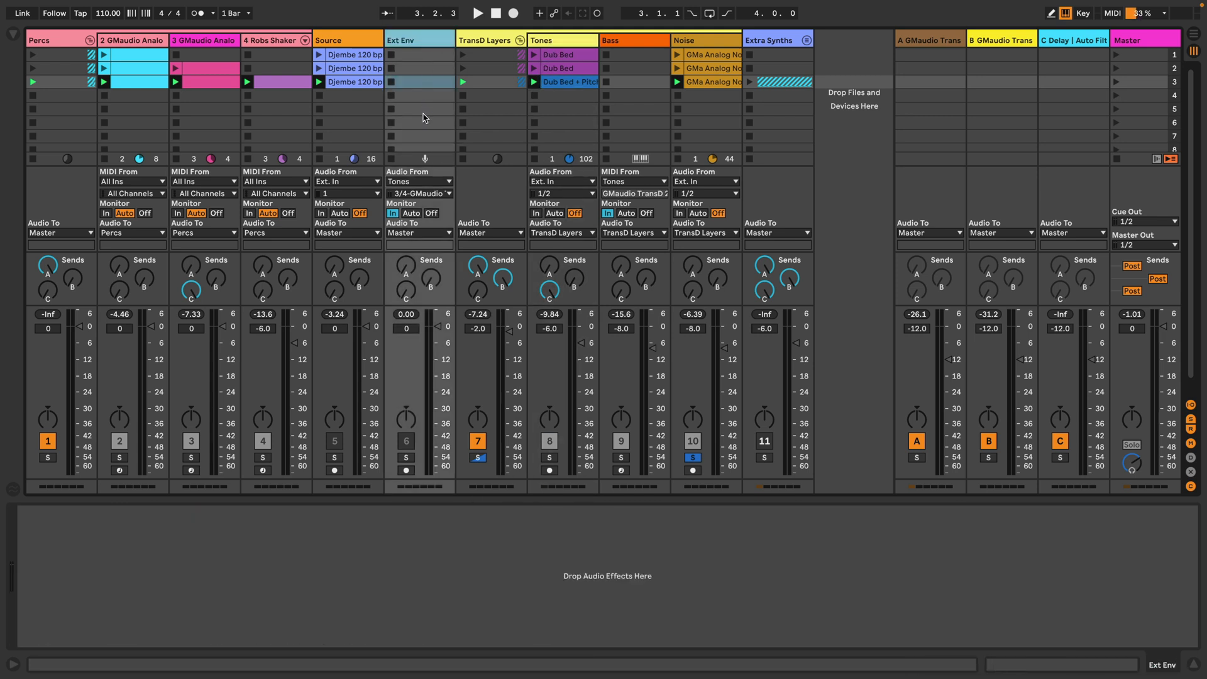
pyautogui.click(424, 194)
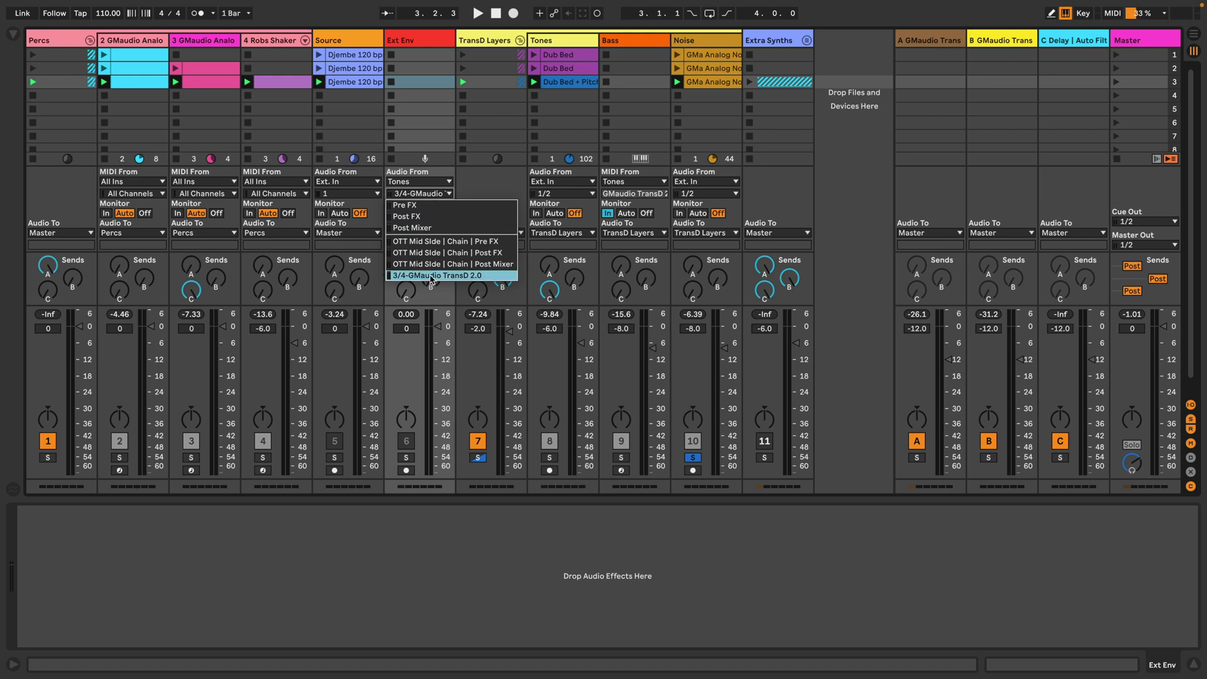
pyautogui.click(432, 276)
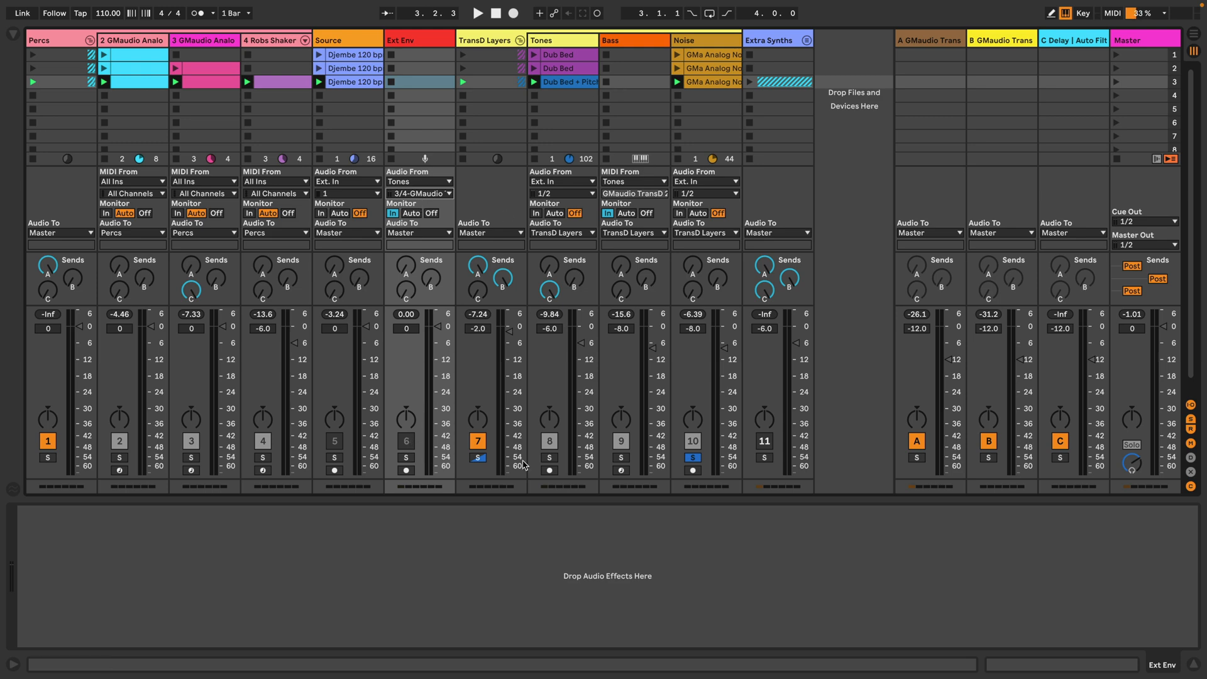
# Step: Check the Noise Auto Filter's sidechain tap point, keeping Post FX, and audition the filtered noise while viewing the Tones devices
pyautogui.click(704, 41)
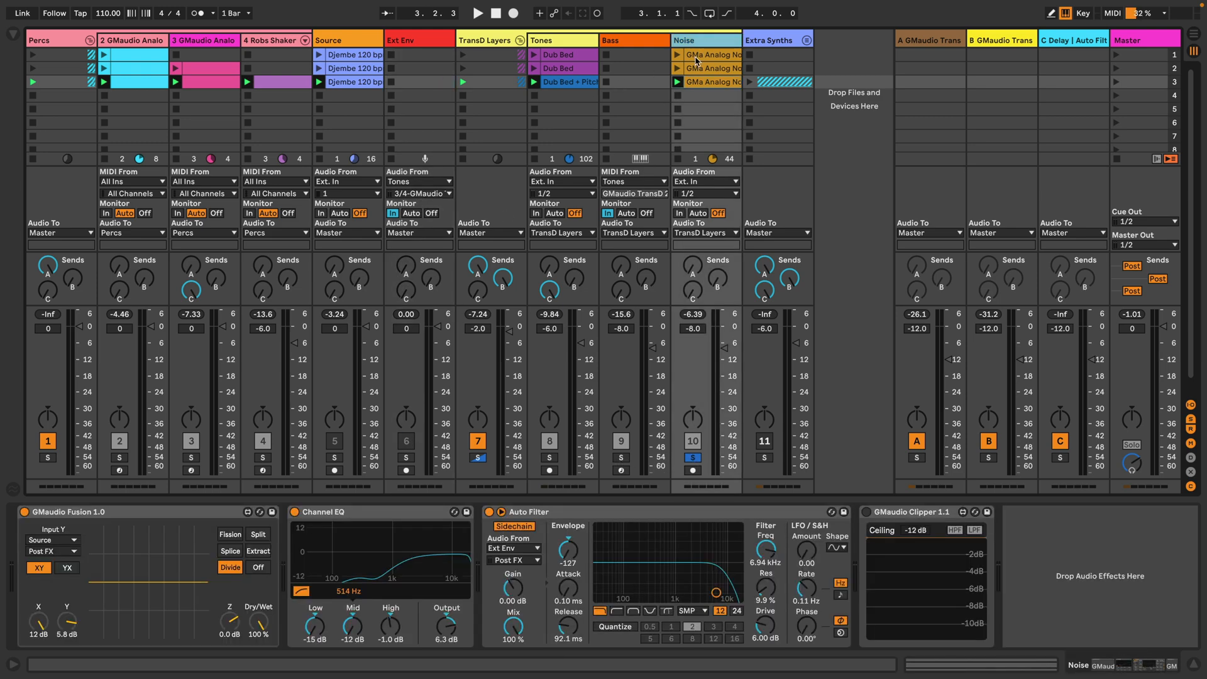
pyautogui.click(534, 561)
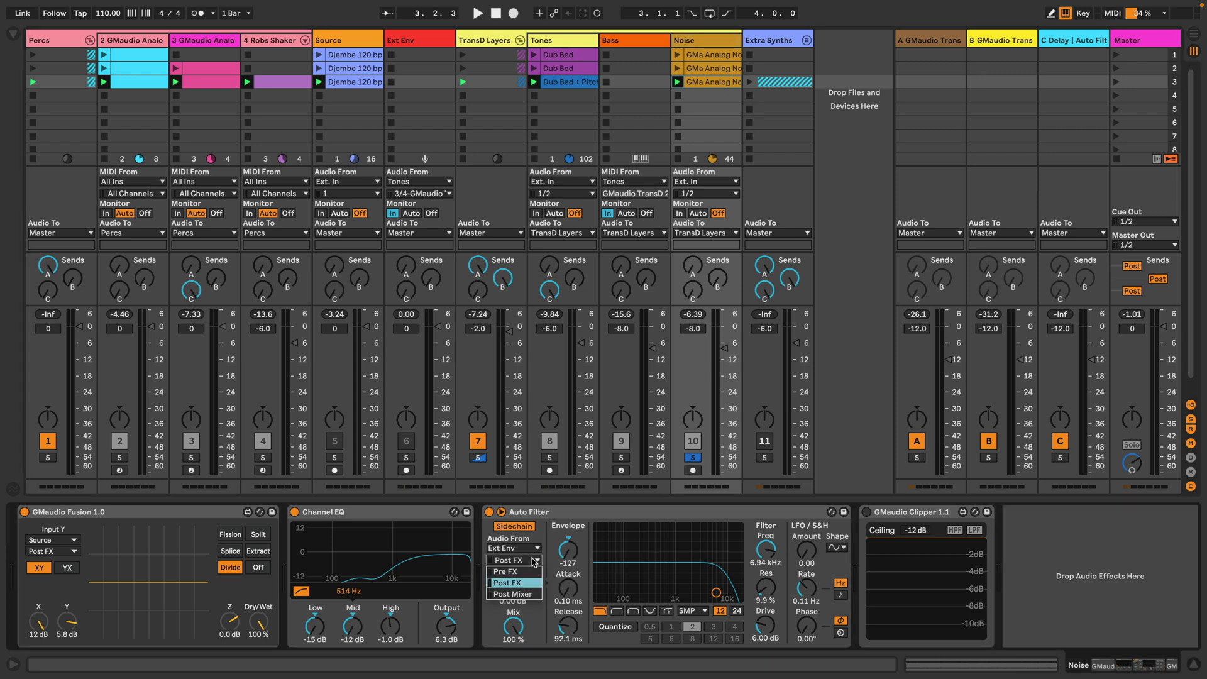
pyautogui.click(536, 563)
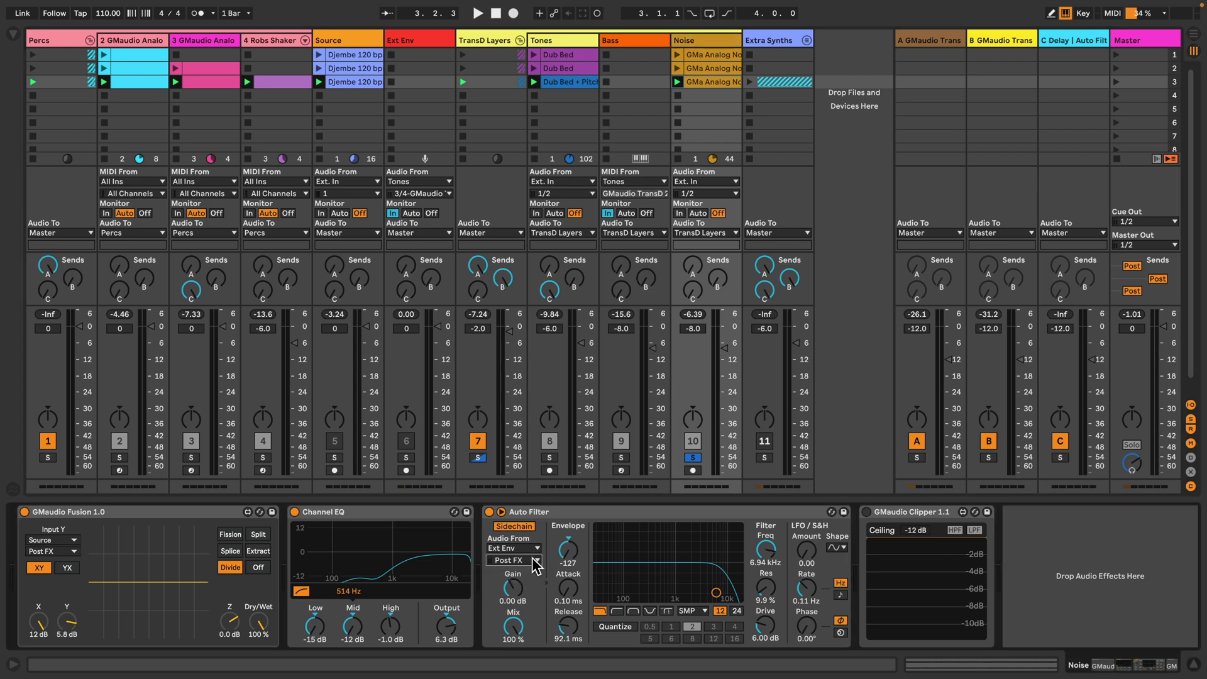
pyautogui.press('space')
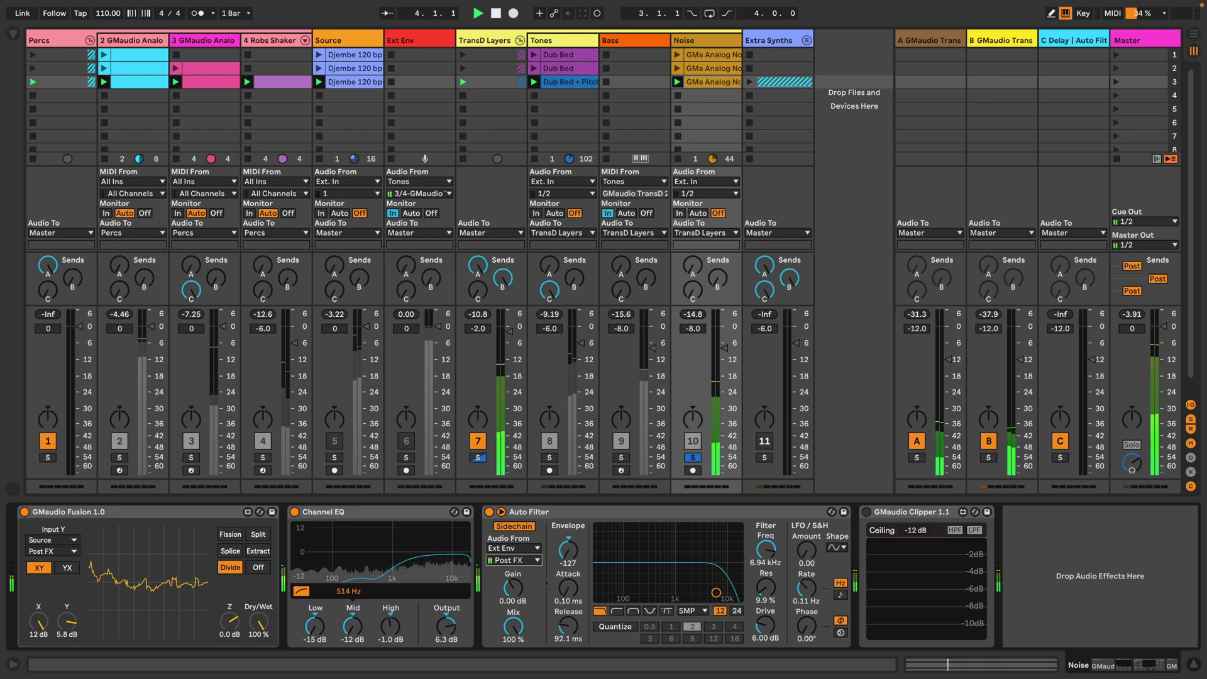
pyautogui.click(563, 378)
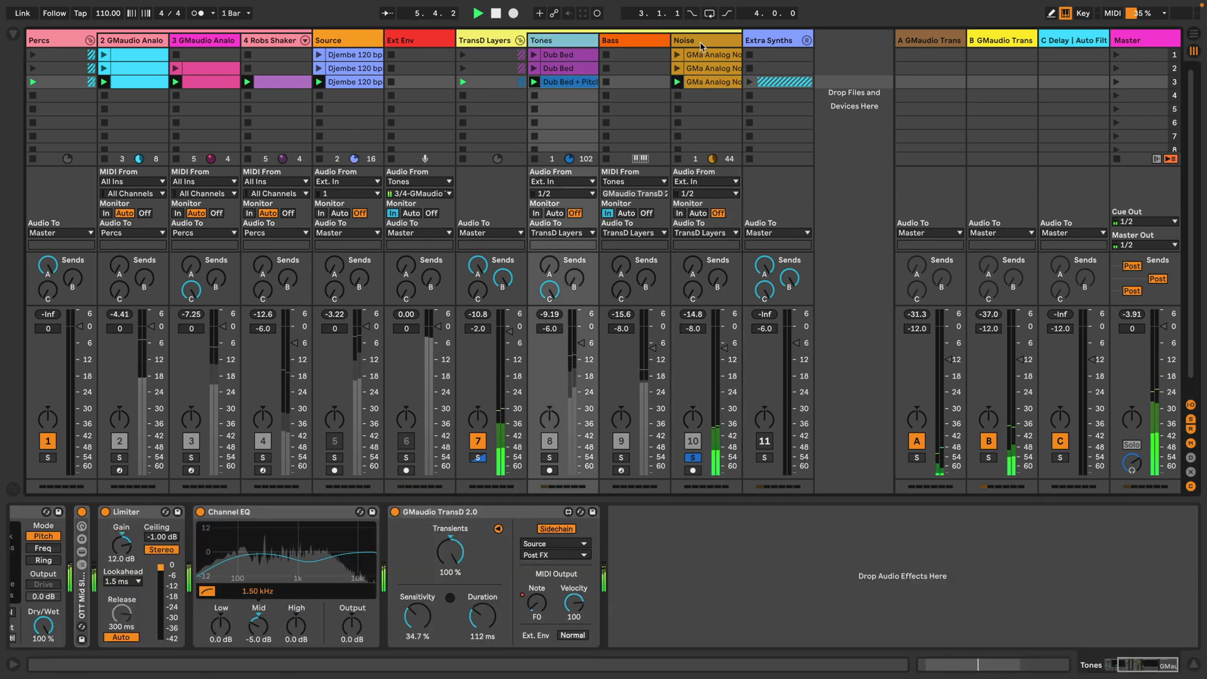
# Step: Enable GMaudio Clipper 1.1 on the Noise track and unsolo the track to audition all TransD Layers together
pyautogui.click(686, 427)
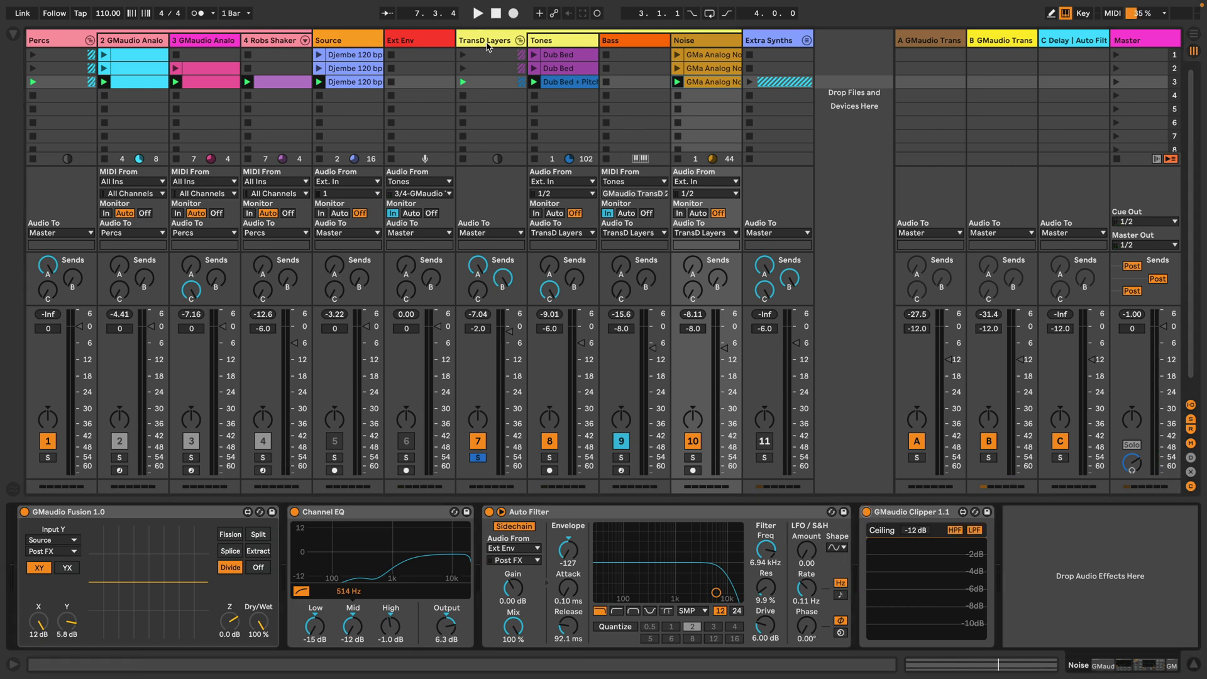
pyautogui.press('space')
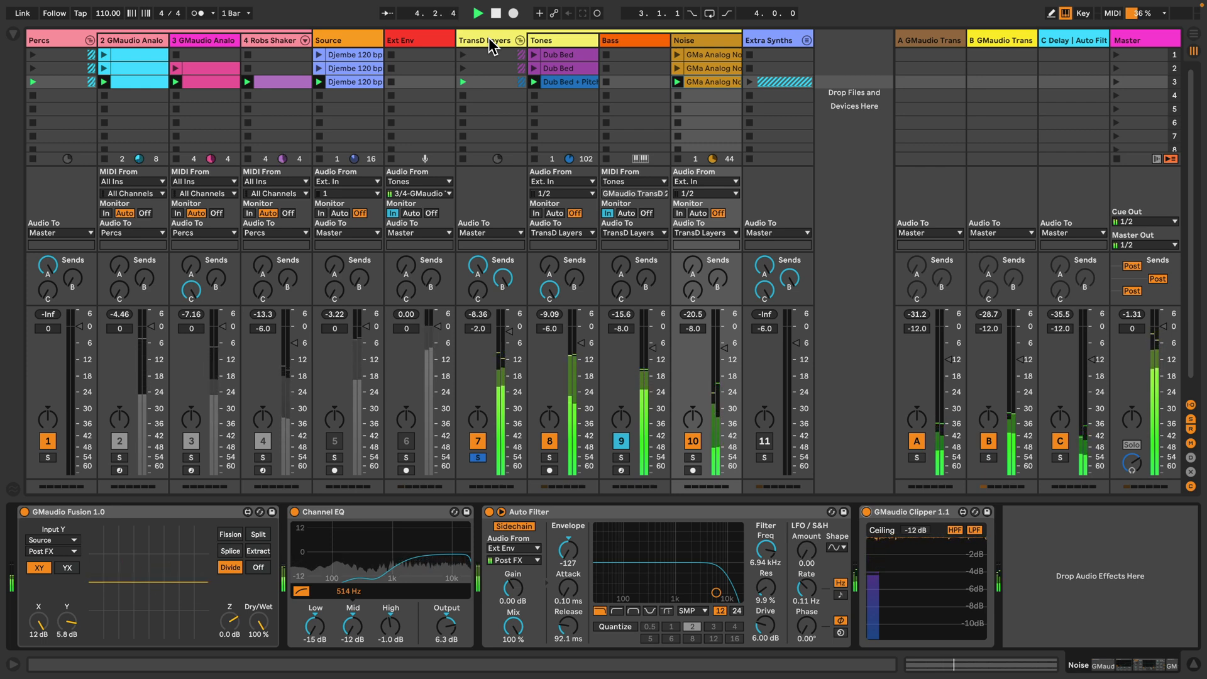
# Step: Stop playback, collapse the TransD Layers group and look over its effect chain, expanding and collapsing FS - Saturator Default
pyautogui.press('space')
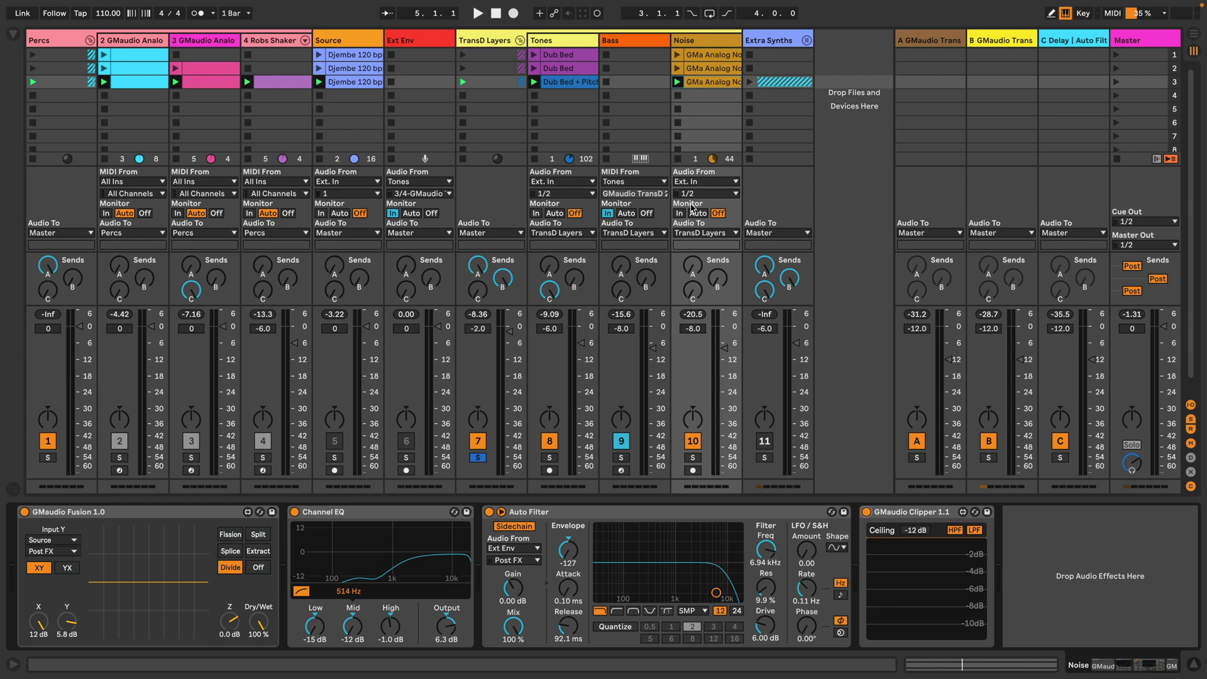
pyautogui.click(521, 40)
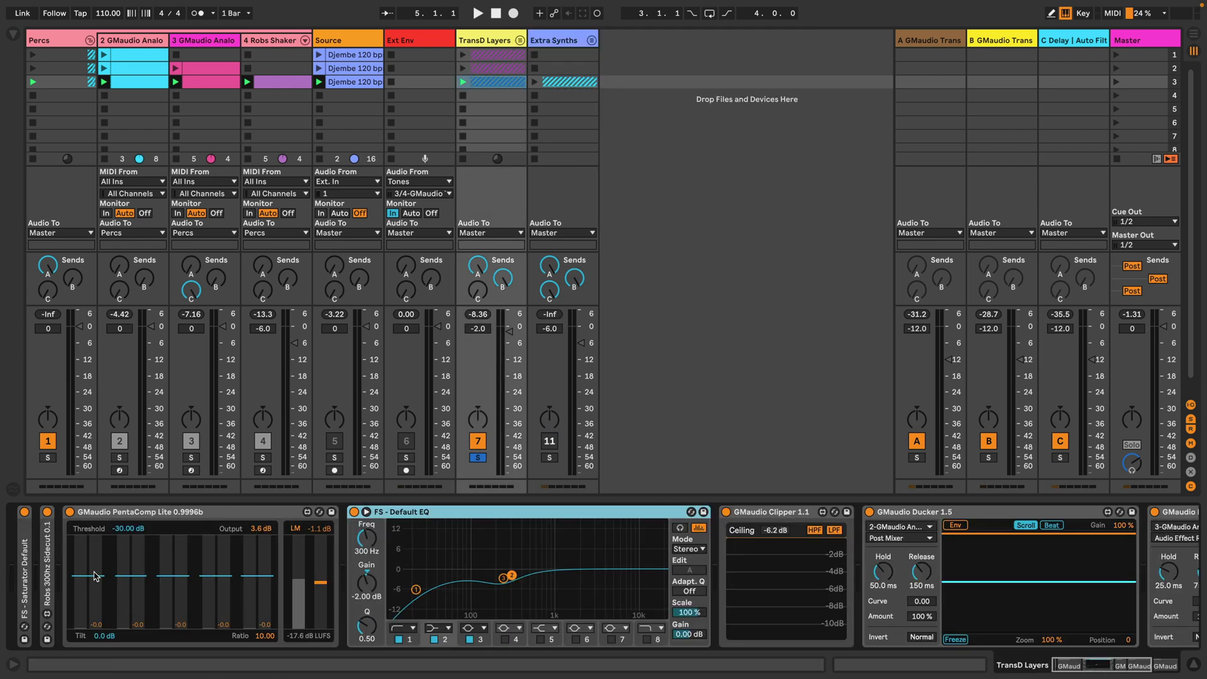
pyautogui.hscroll(10, 400, 590)
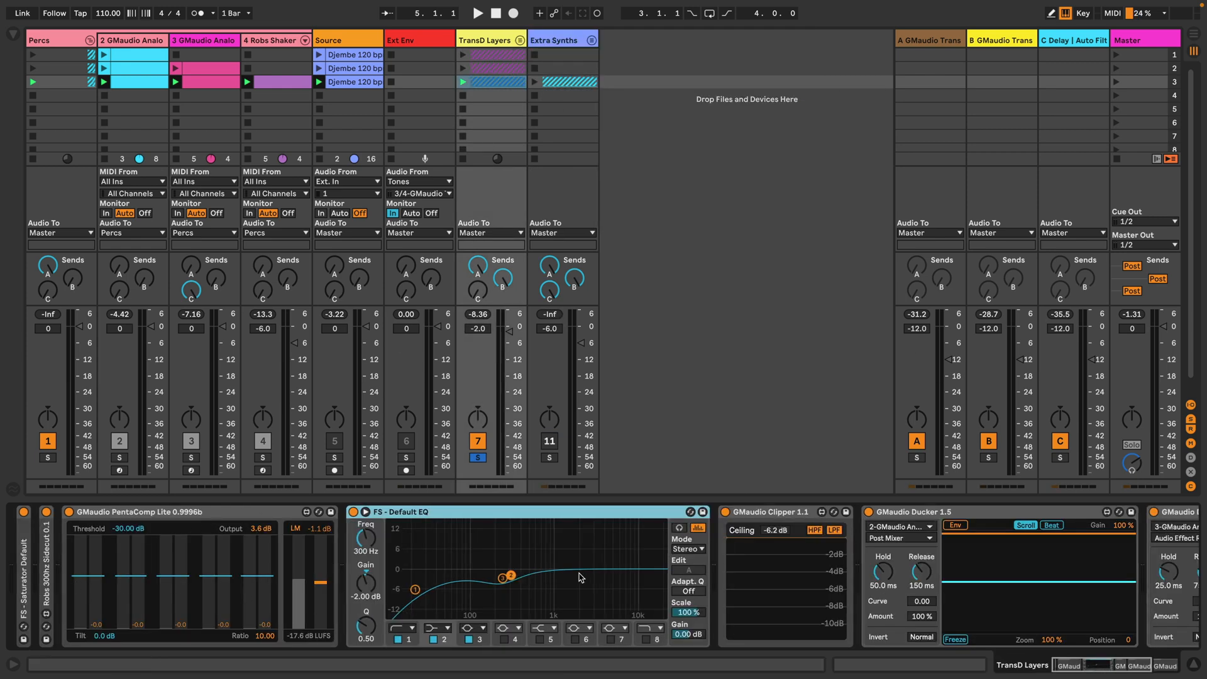
pyautogui.hscroll(-5, 580, 572)
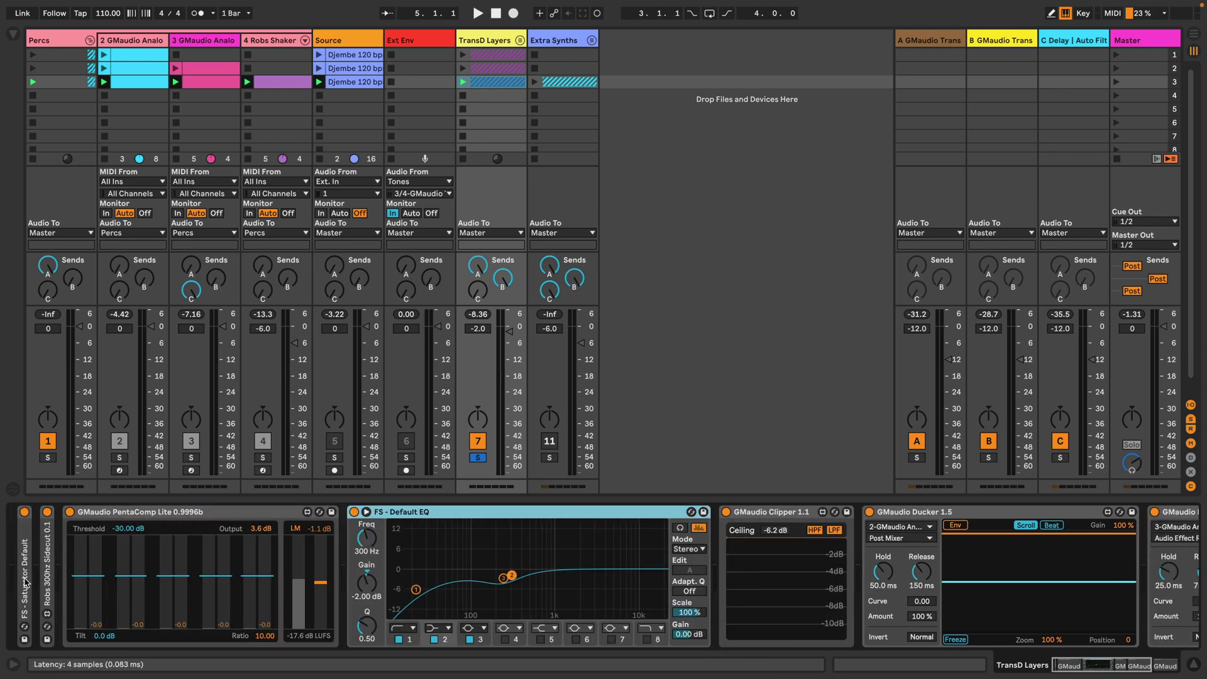
pyautogui.hscroll(-5, 157, 510)
pyautogui.doubleClick(157, 507)
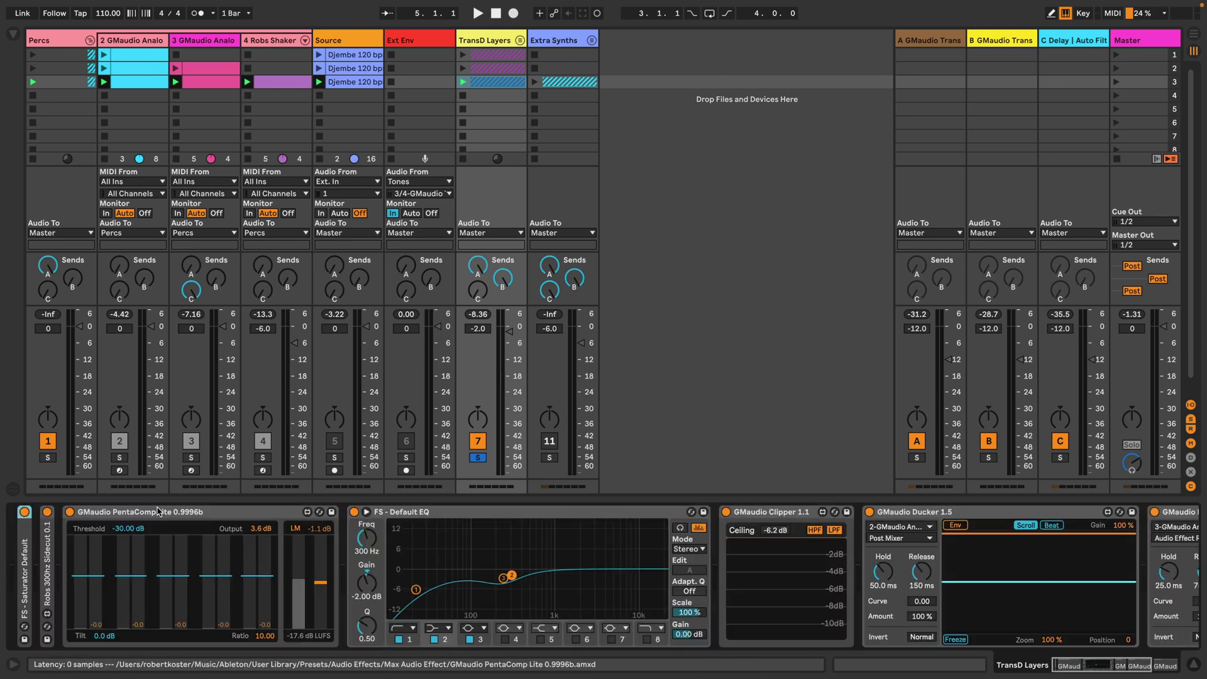
# Step: Inspect the Robs 300hz Sidecut device on TransD Layers and the neighbouring GMaudio PentaComp Lite, leaving the Sidecut device collapsed
pyautogui.doubleClick(48, 592)
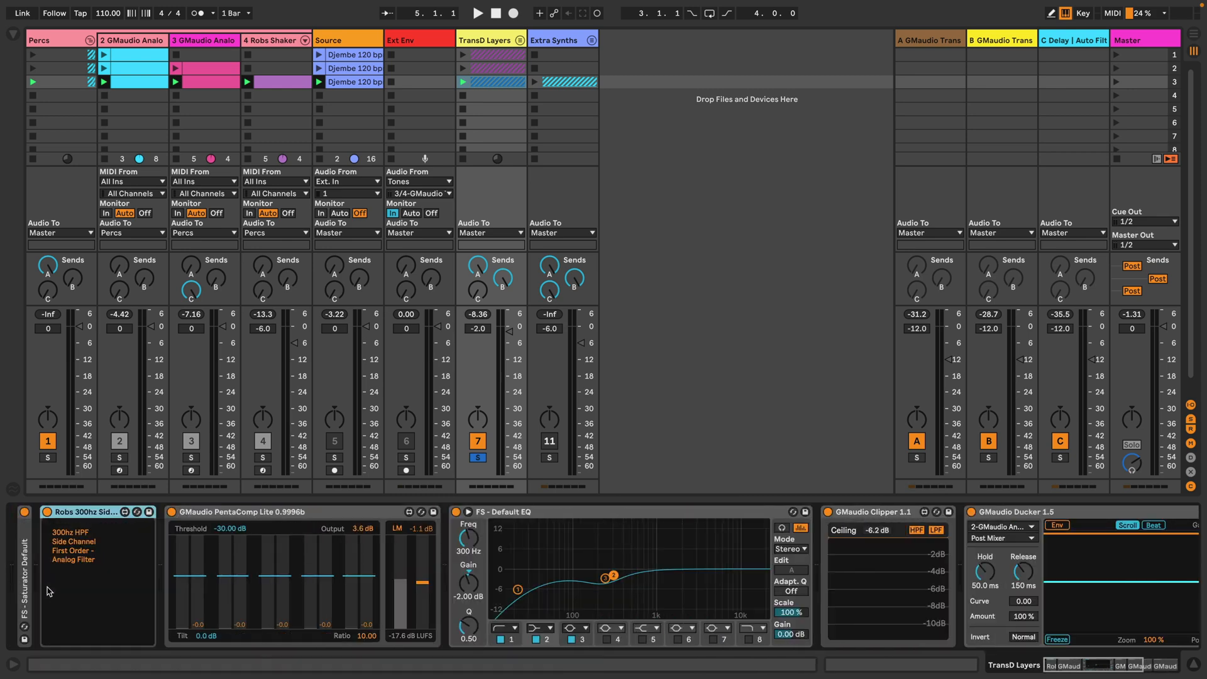
pyautogui.doubleClick(101, 513)
pyautogui.click(158, 515)
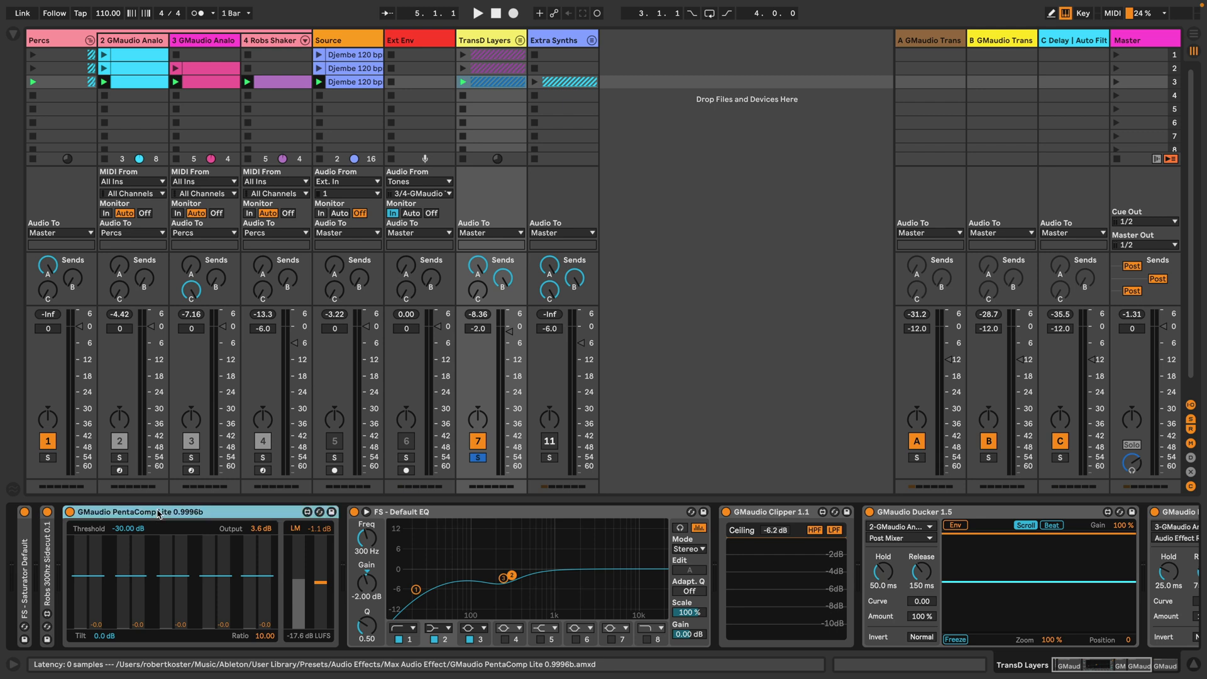
pyautogui.doubleClick(54, 574)
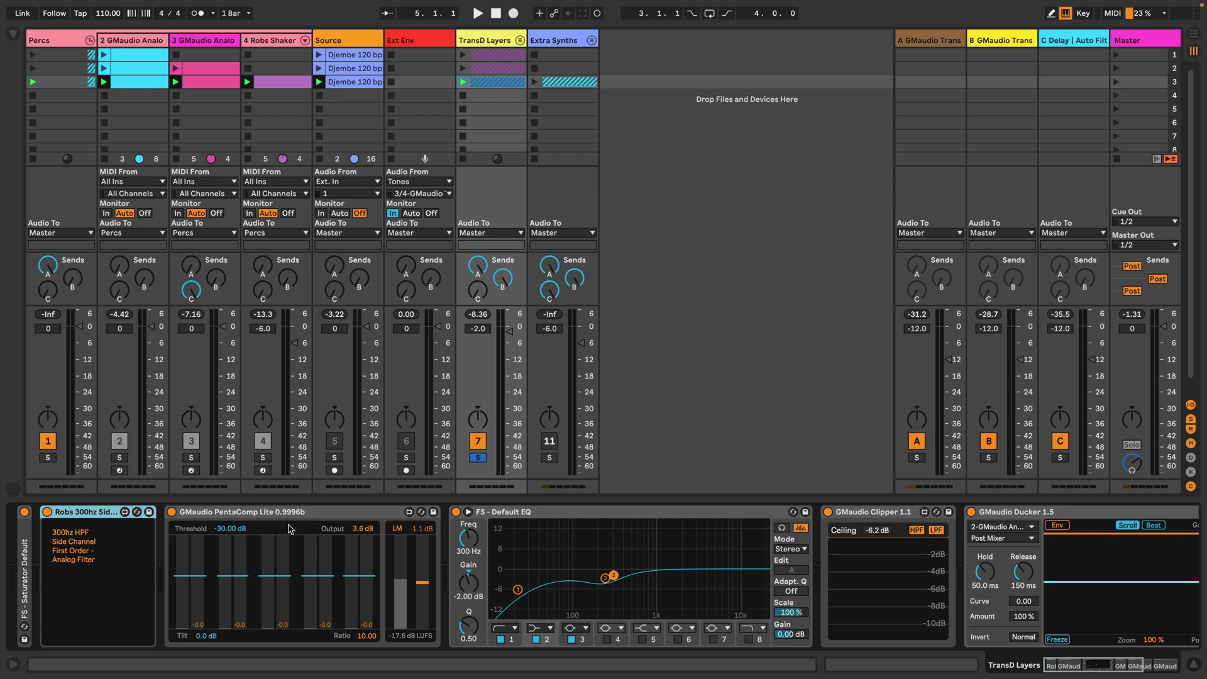
pyautogui.click(47, 512)
pyautogui.doubleClick(98, 513)
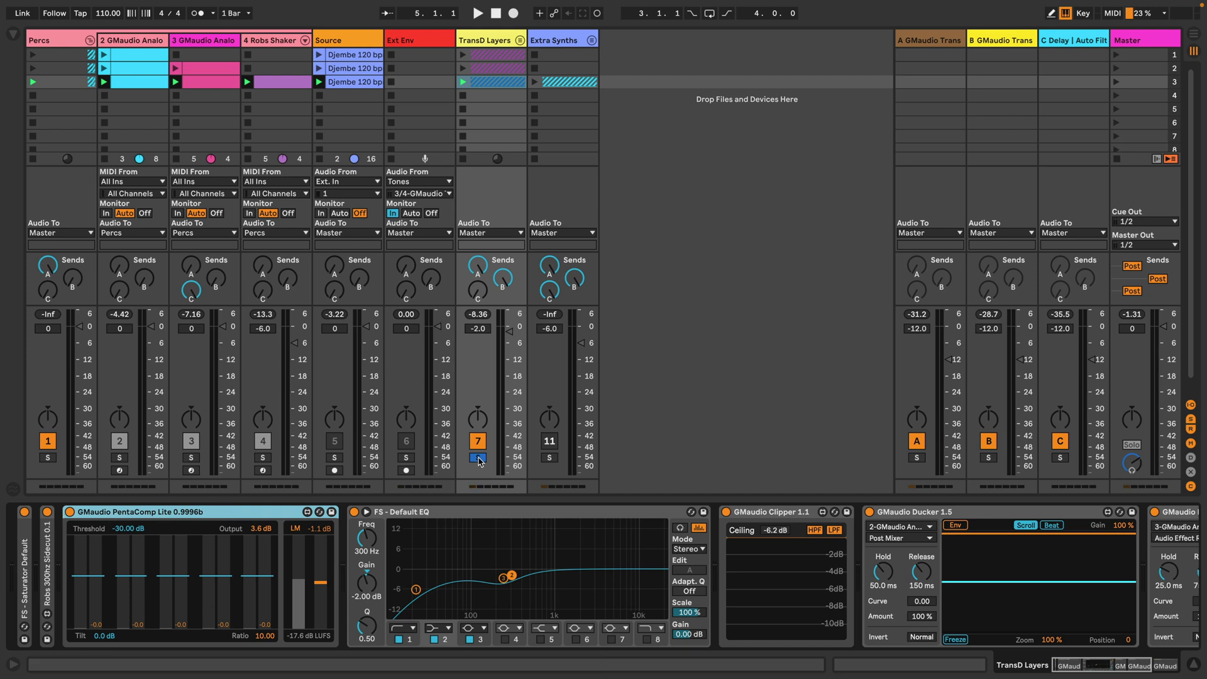
# Step: Audition TransD Layers with GMaudio PentaComp Lite bypassed and re-enabled to compare its effect
pyautogui.press('space')
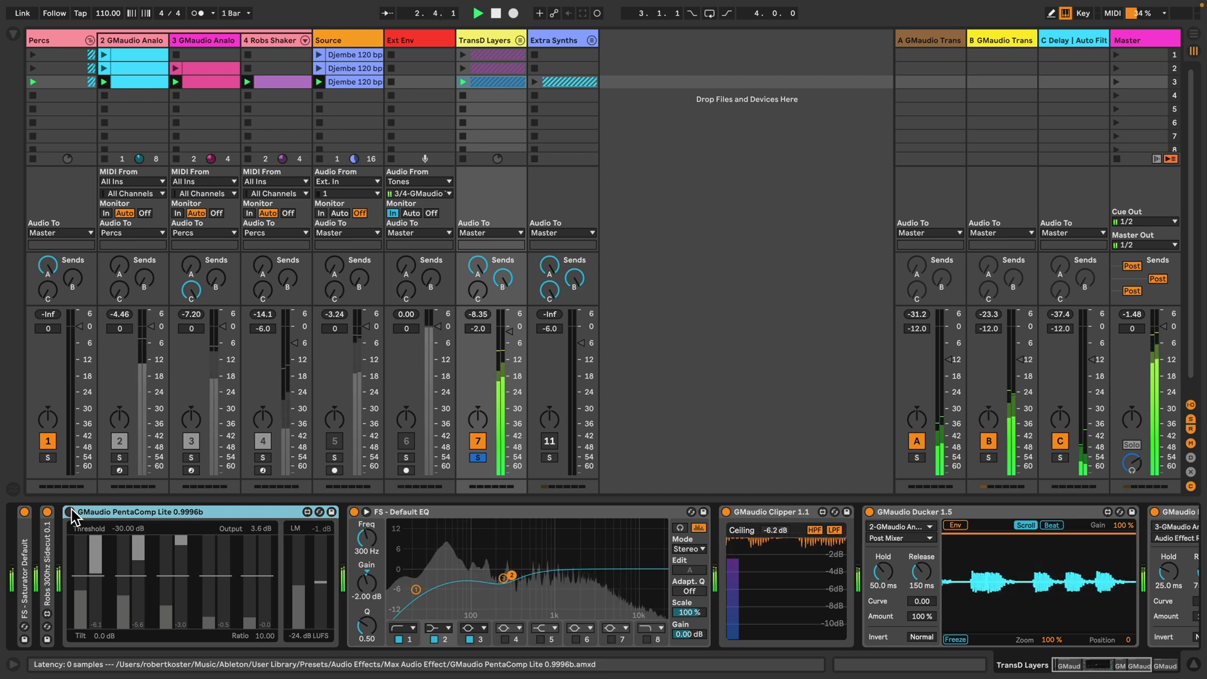
pyautogui.click(70, 508)
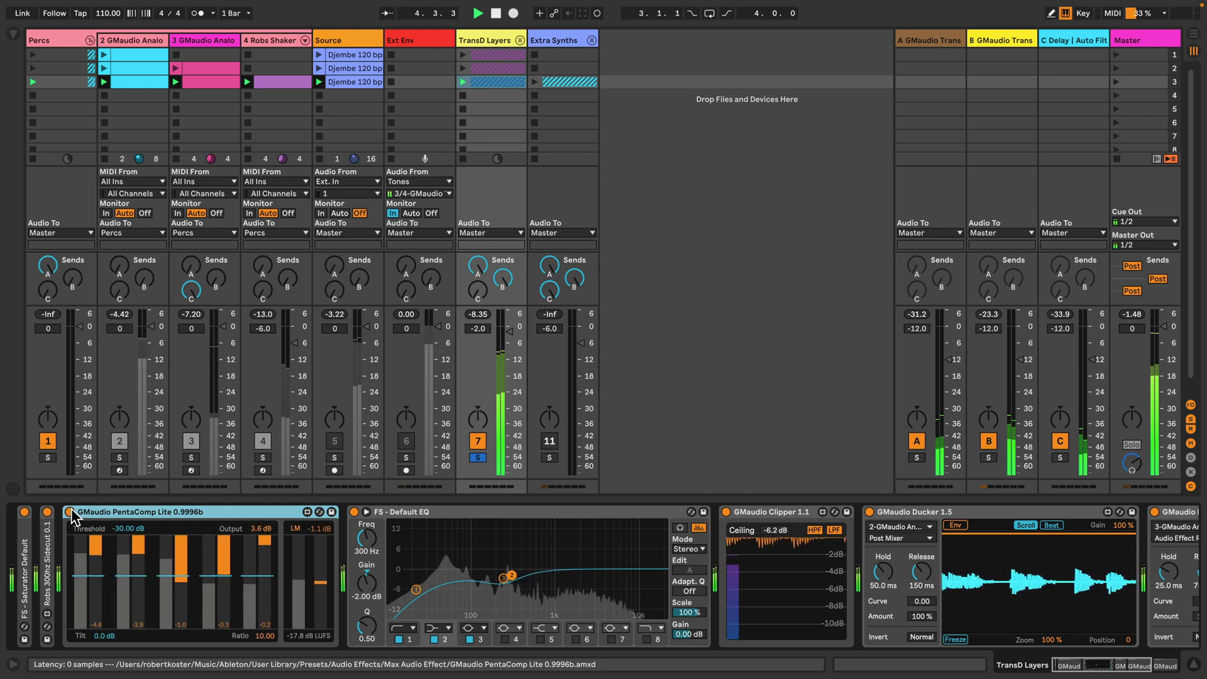
pyautogui.press('space')
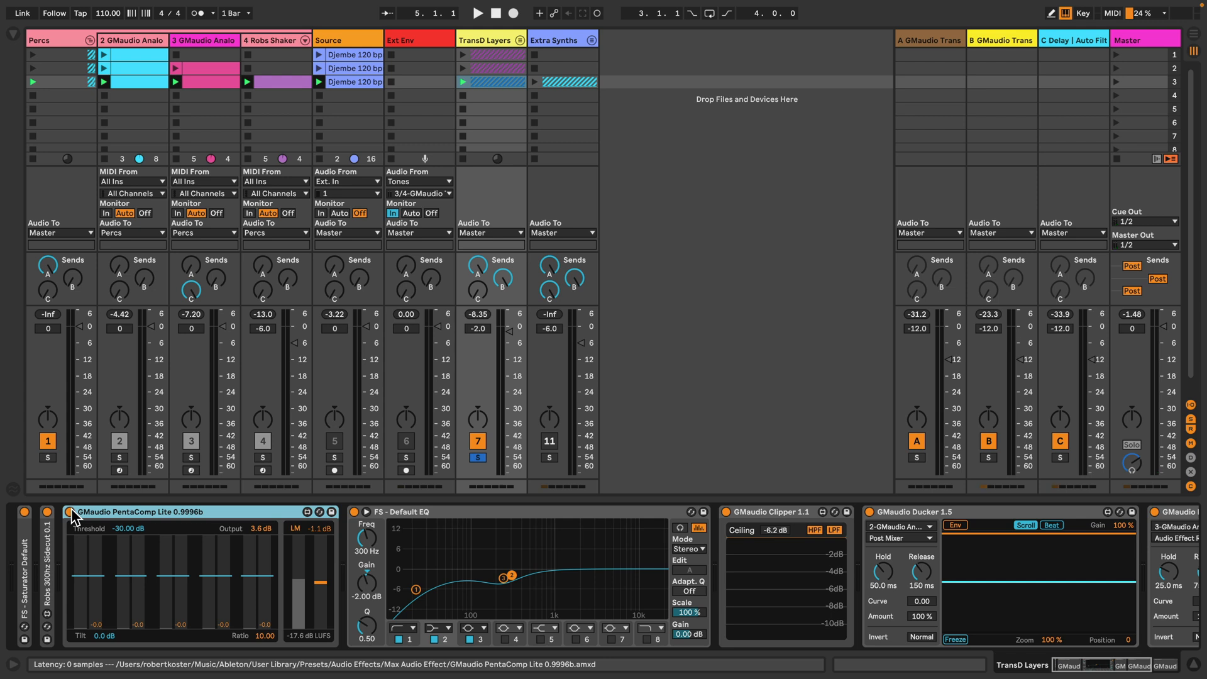
# Step: Examine FS - Default EQ, GMaudio Clipper 1.1 and the two GMaudio Ducker 1.5 devices on TransD Layers
pyautogui.click(476, 585)
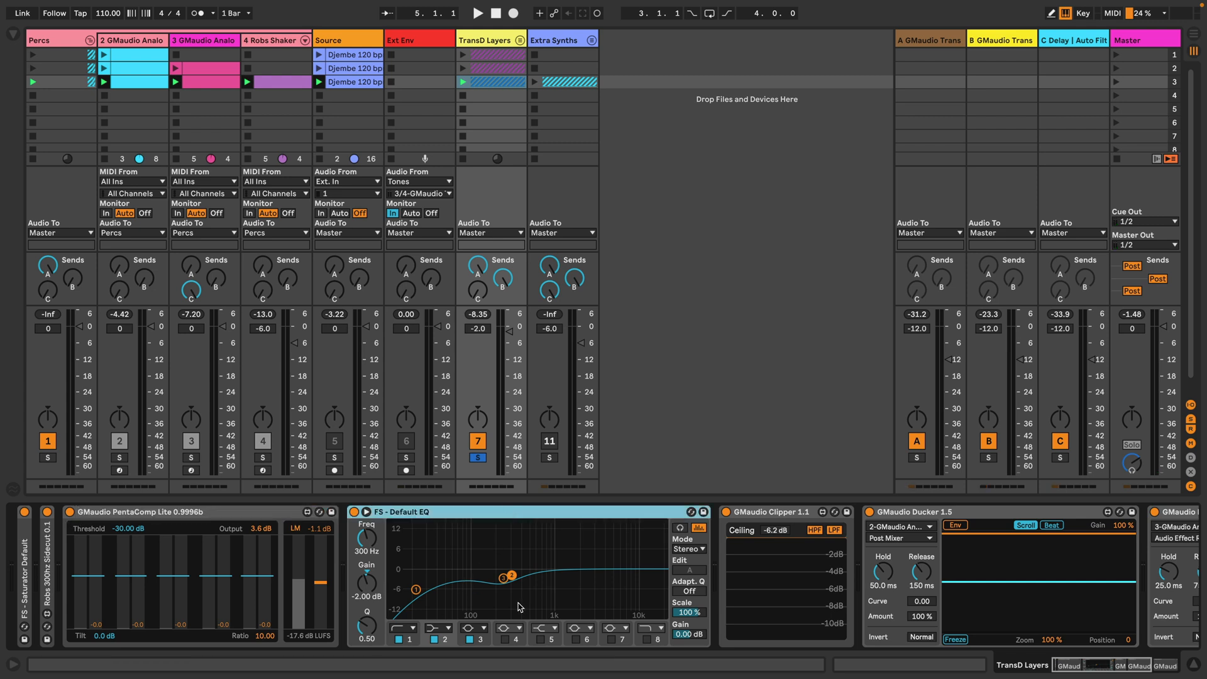
pyautogui.hscroll(5, 772, 551)
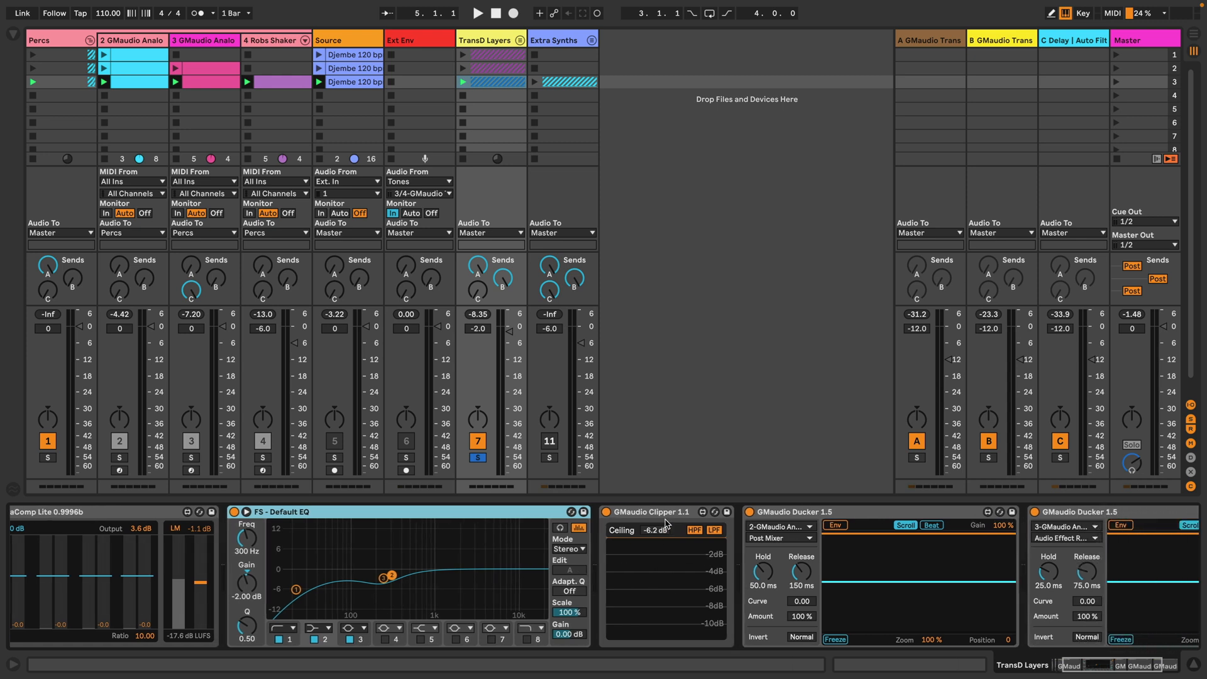
pyautogui.click(626, 535)
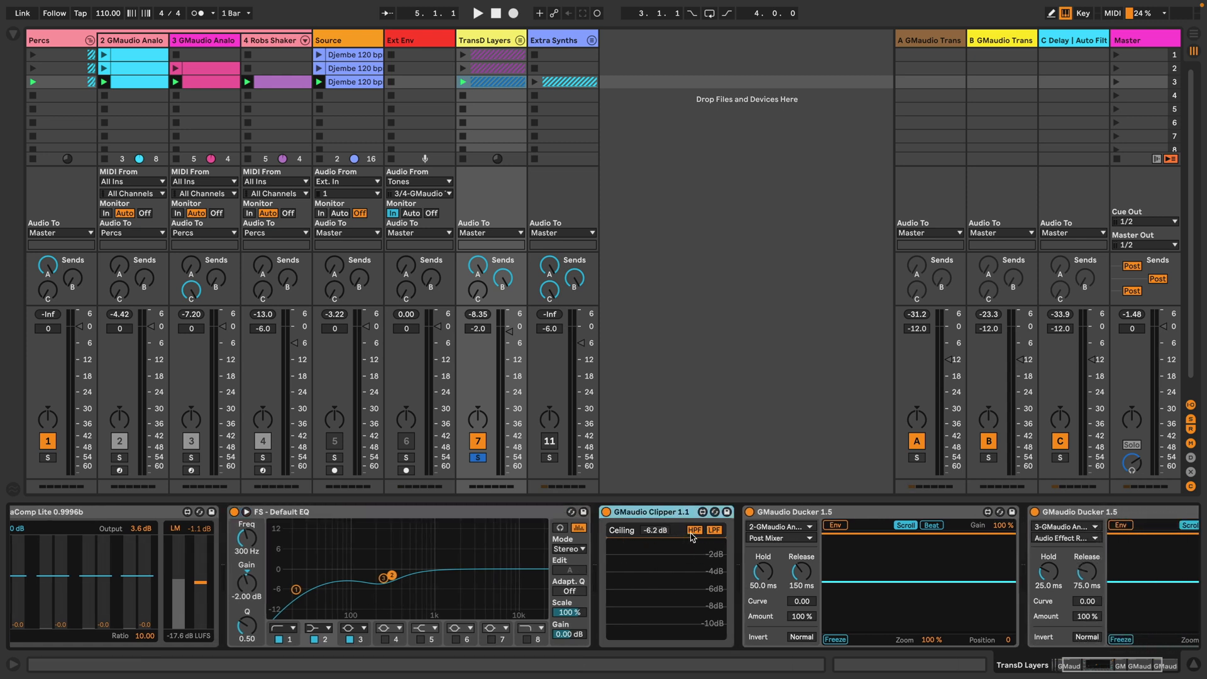
pyautogui.hscroll(8, 774, 538)
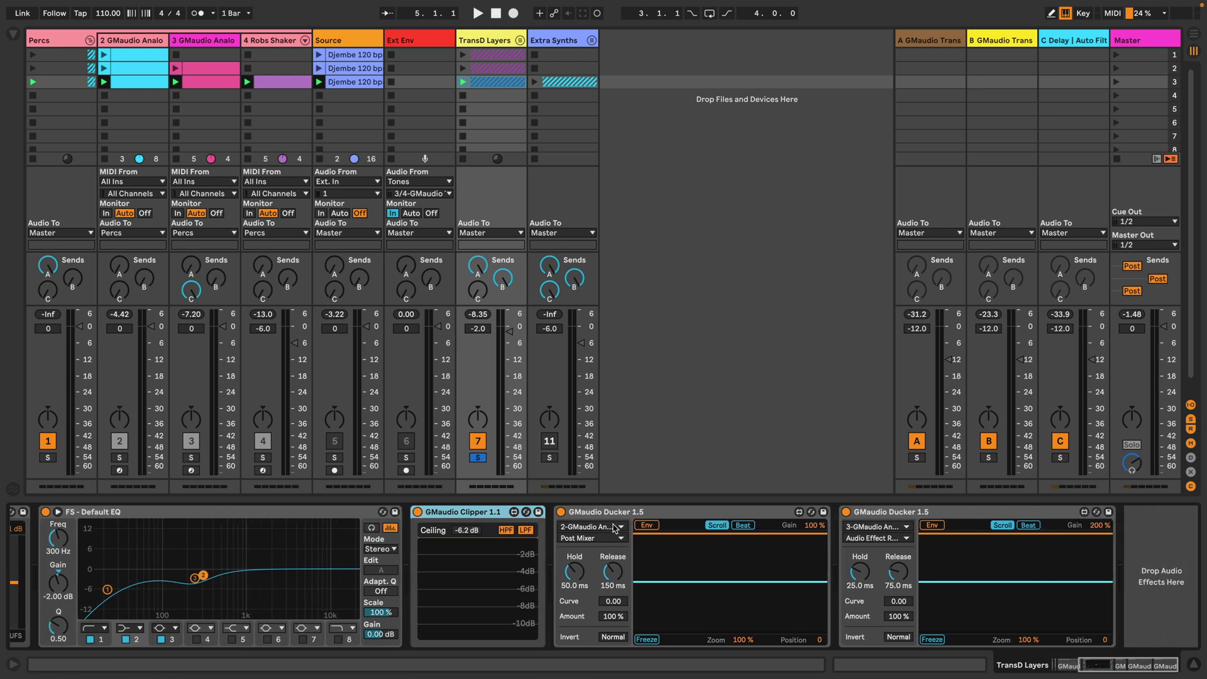
# Step: Audition TransD Layers through the two GMaudio Ducker 1.5 devices and unsolo the group
pyautogui.press('space')
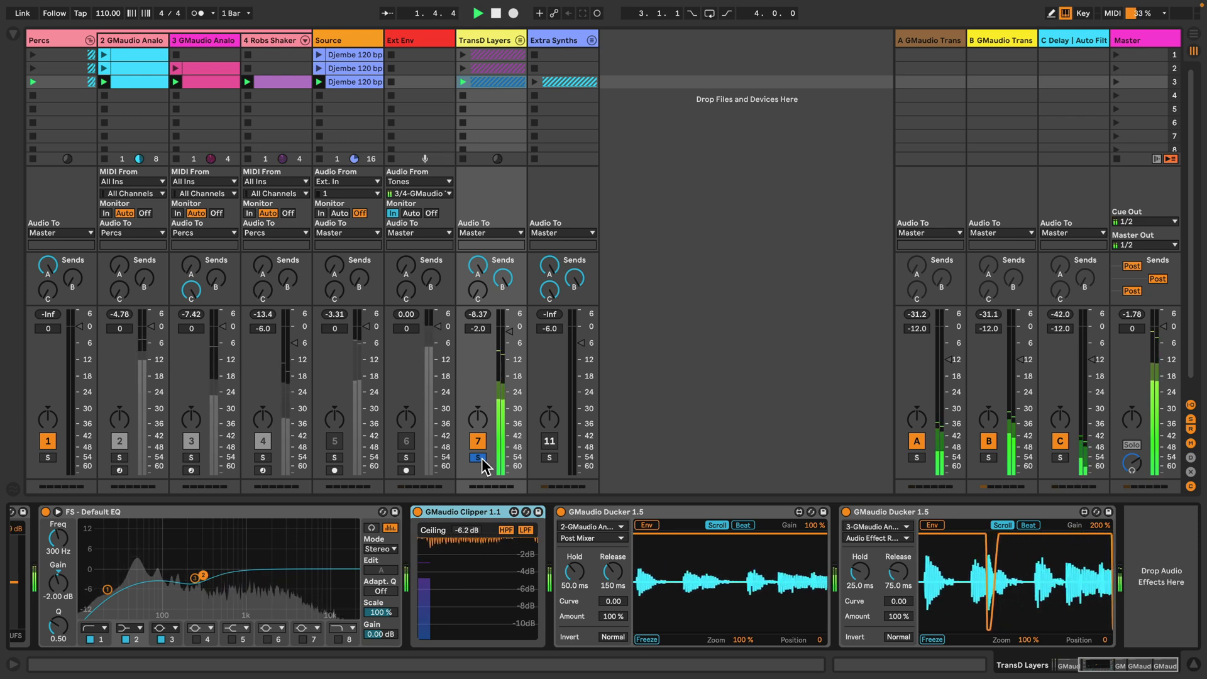
pyautogui.press('space')
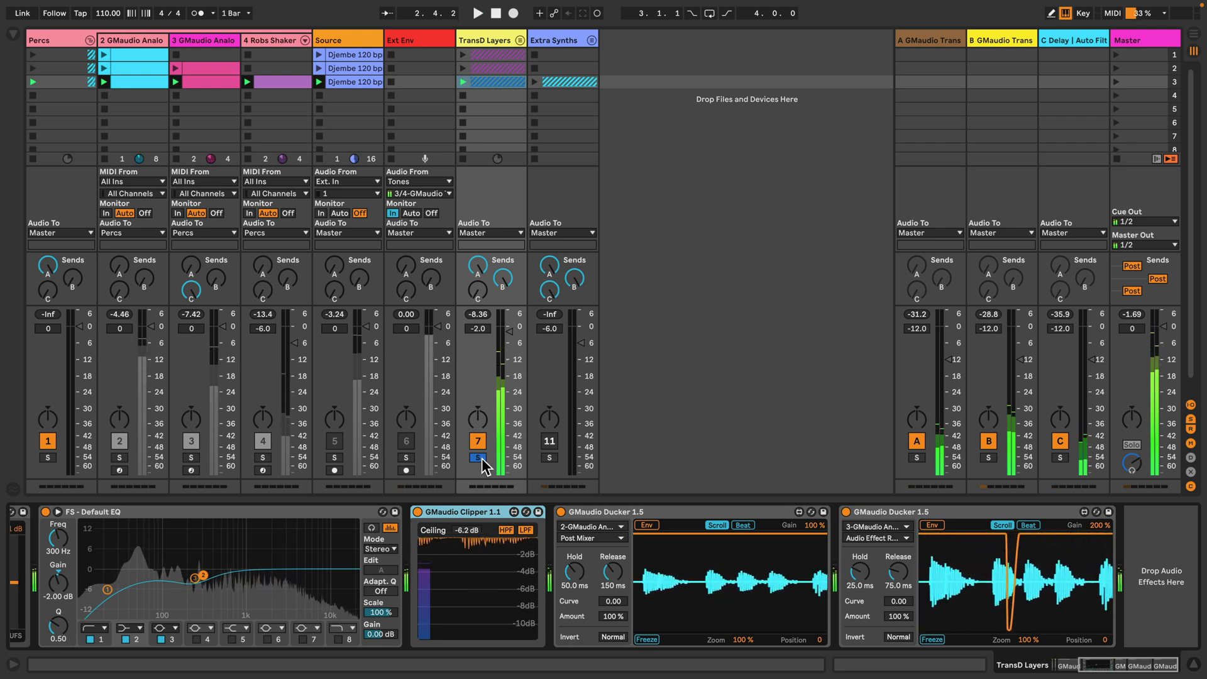
pyautogui.click(478, 458)
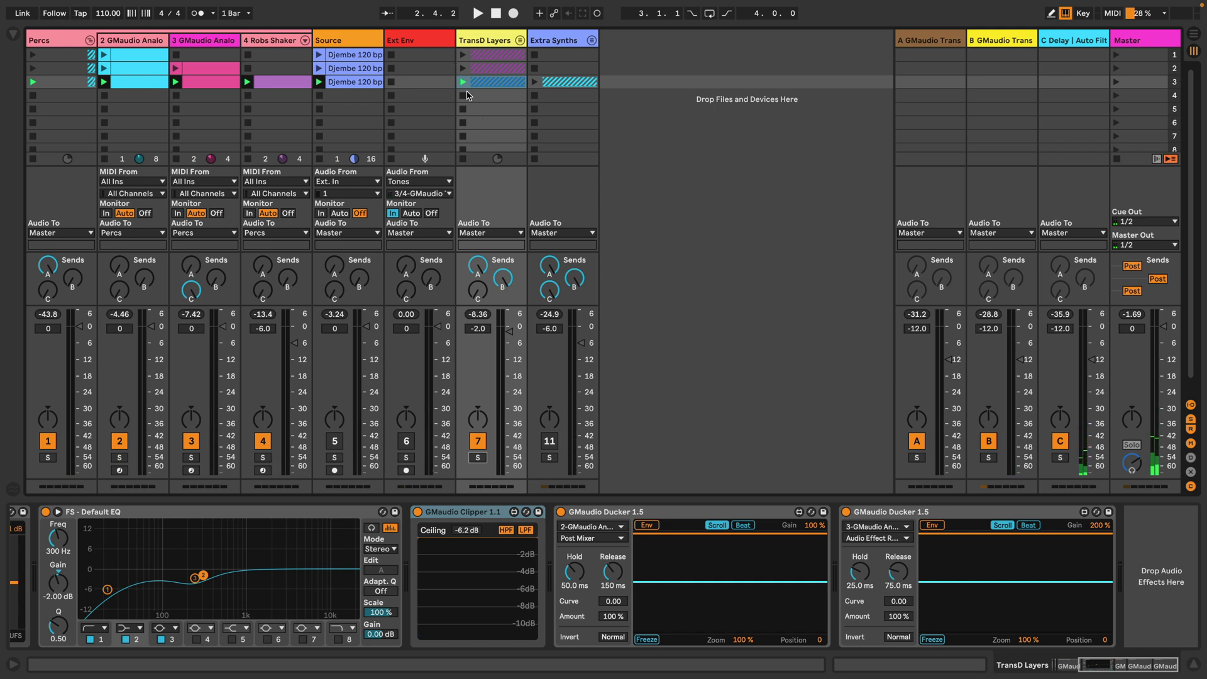
# Step: View the Percs group devices, solo track 2 (GMaudio Analogue Kick) and check its kick instrument's settings, leaving the instrument collapsed
pyautogui.click(69, 41)
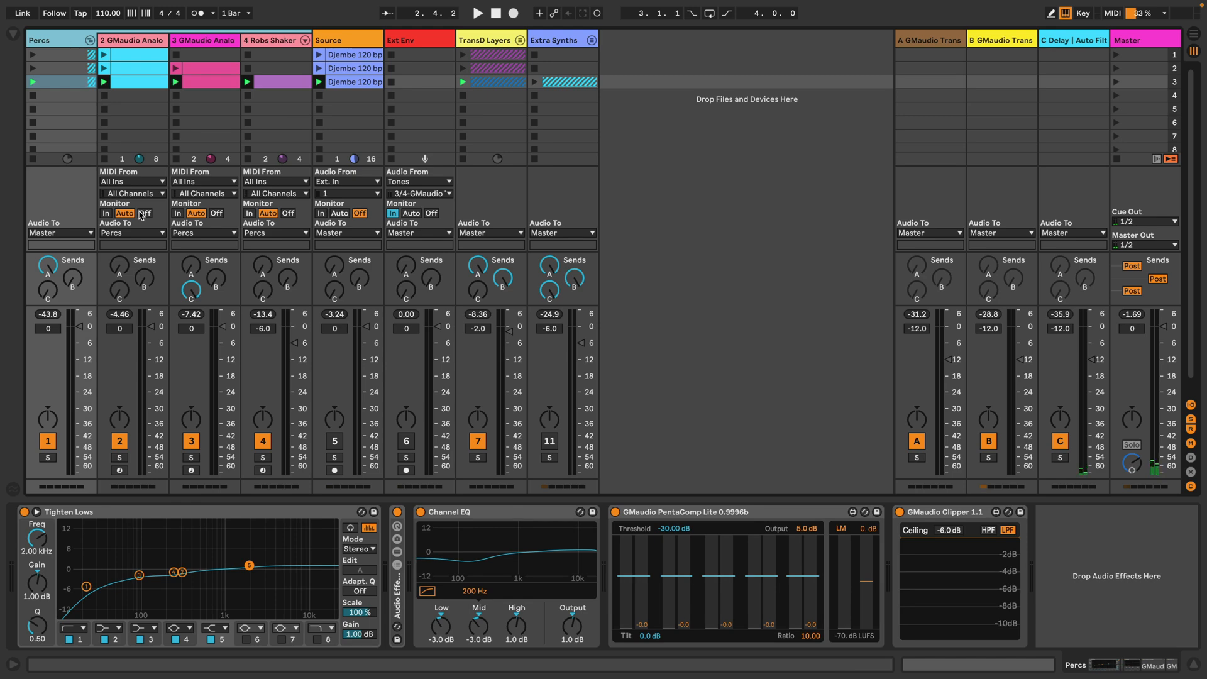
pyautogui.click(143, 42)
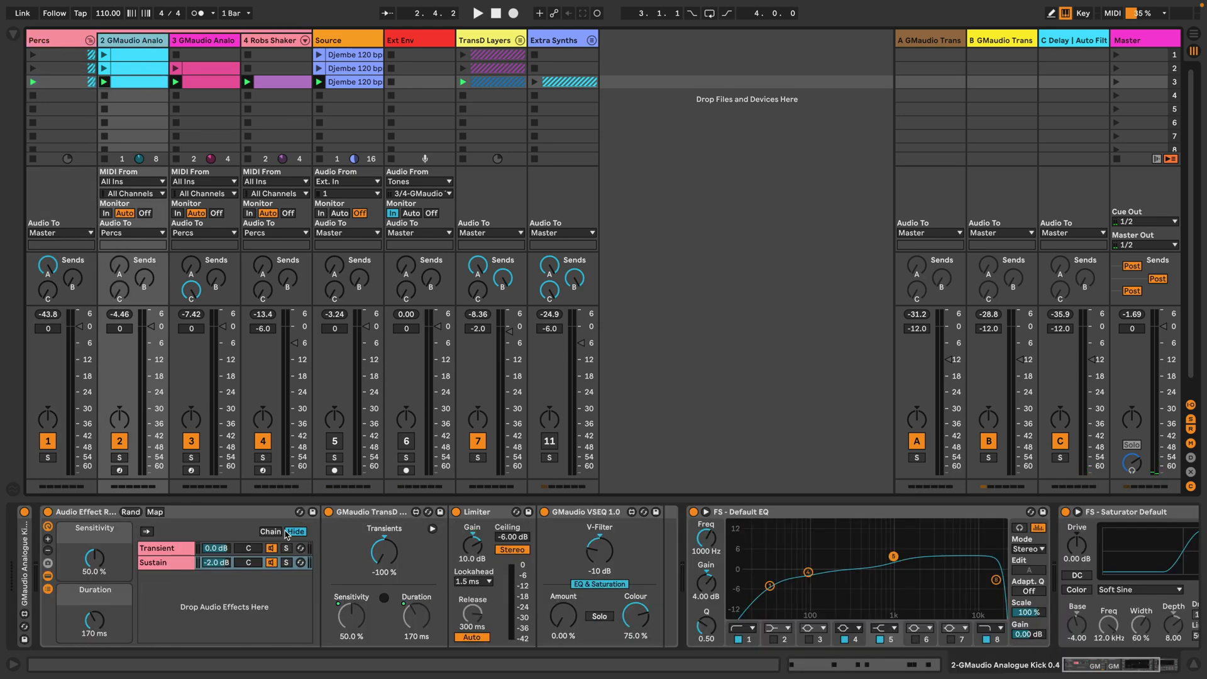
pyautogui.doubleClick(28, 591)
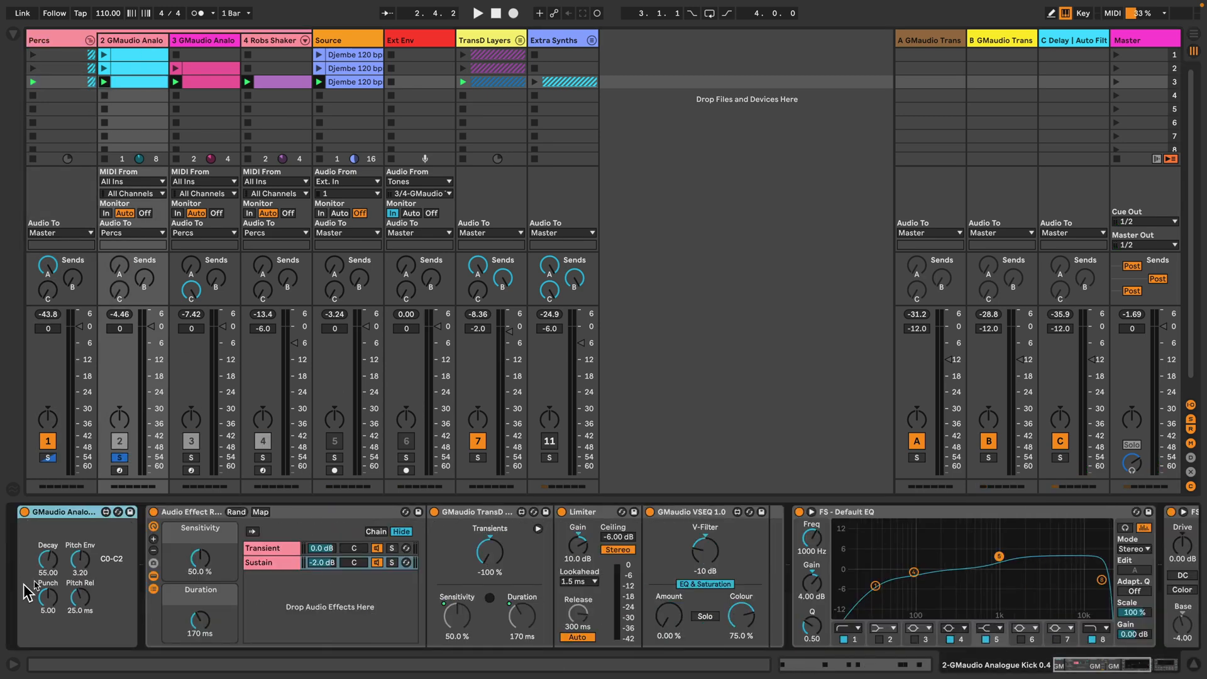
pyautogui.doubleClick(85, 516)
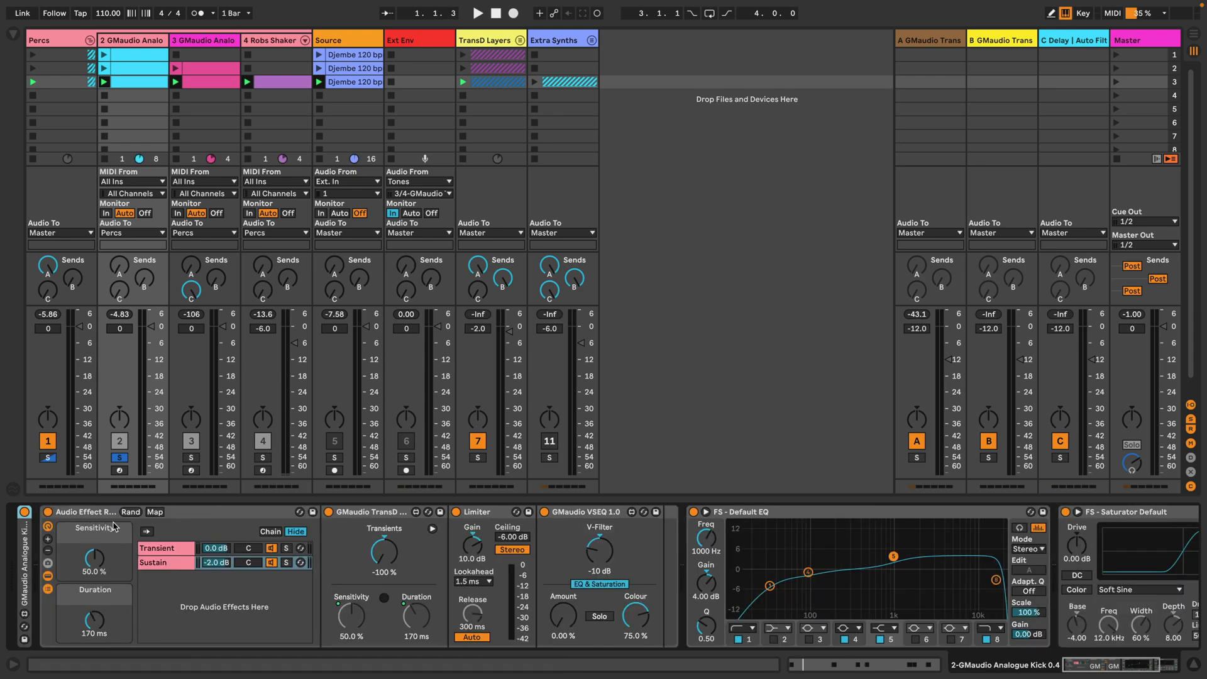
# Step: Solo the Transient chain in the kick's Audio Effect Rack and audition it with GMaudio VSEQ 1.0 bypassed and re-enabled
pyautogui.click(140, 544)
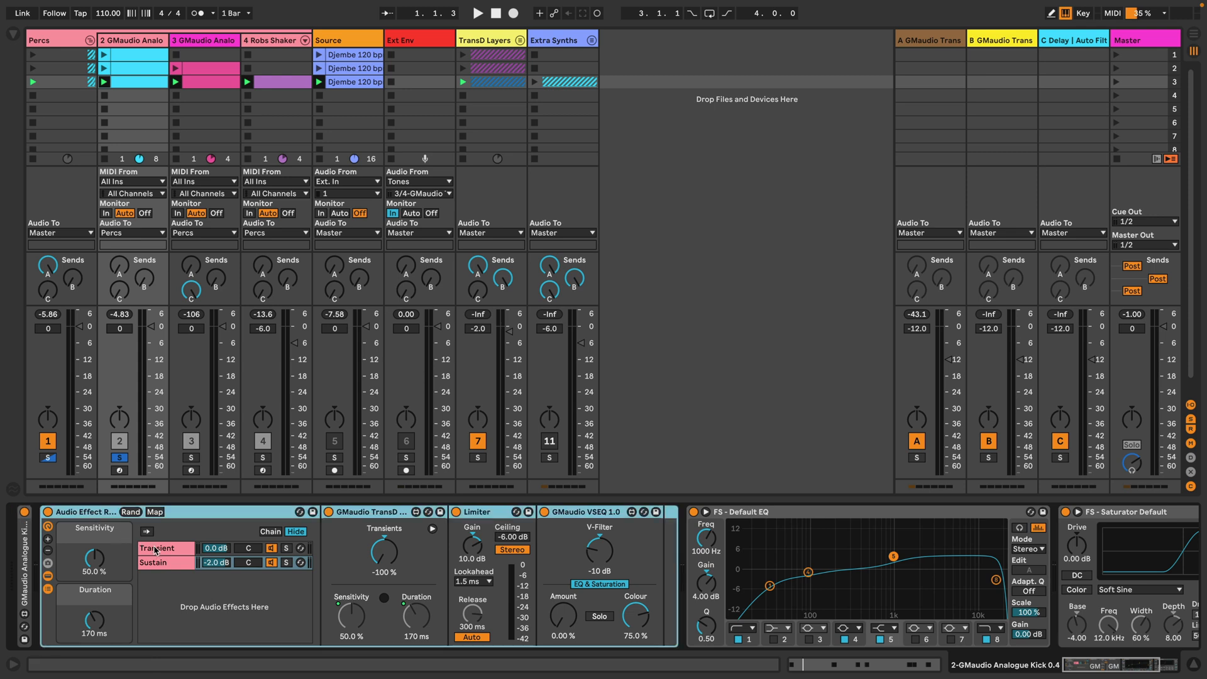
pyautogui.click(154, 549)
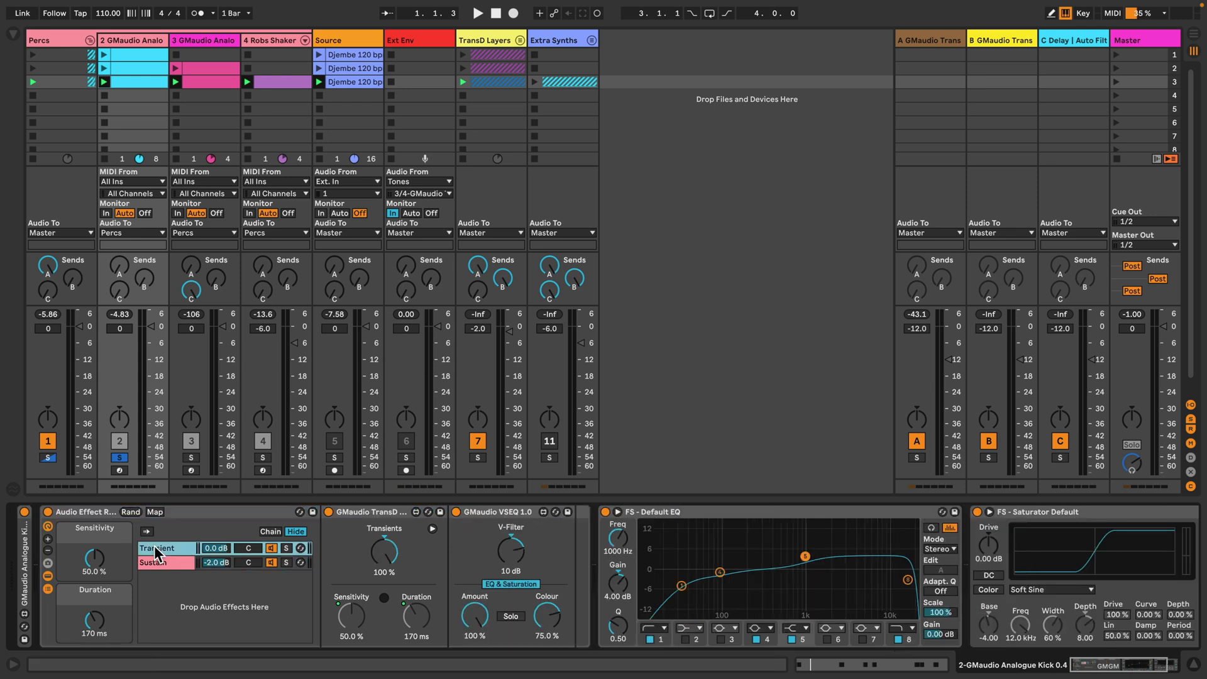
pyautogui.click(287, 548)
pyautogui.press('space')
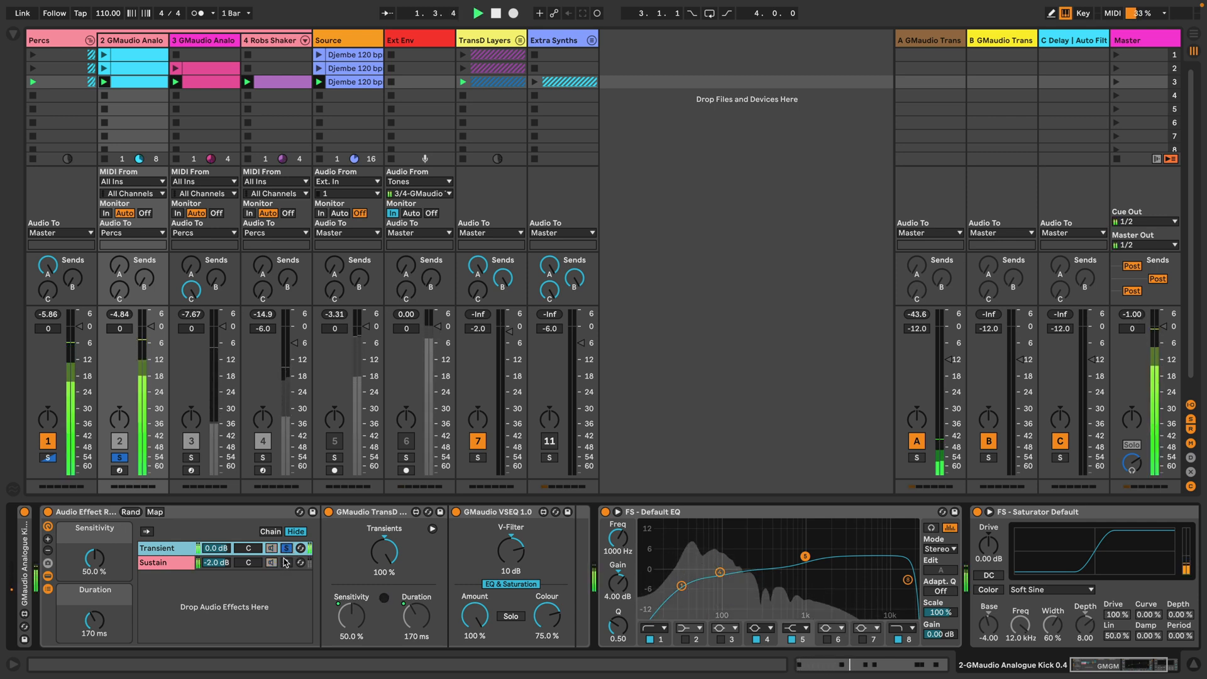
pyautogui.click(456, 512)
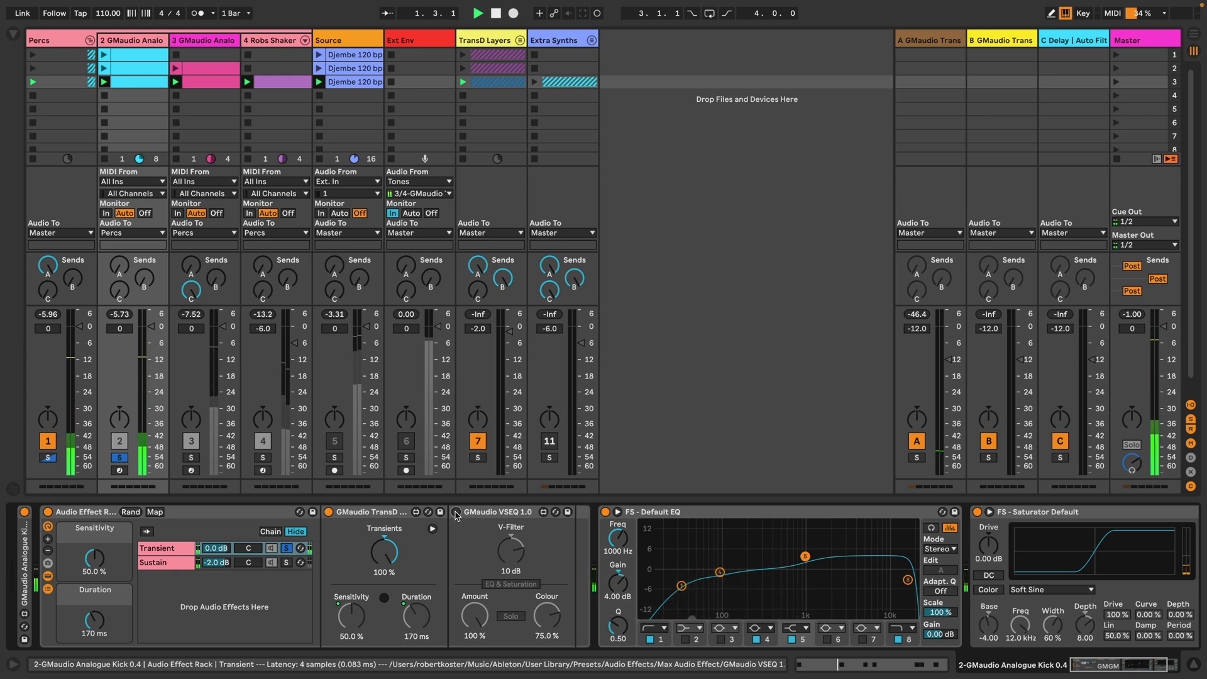
pyautogui.click(456, 513)
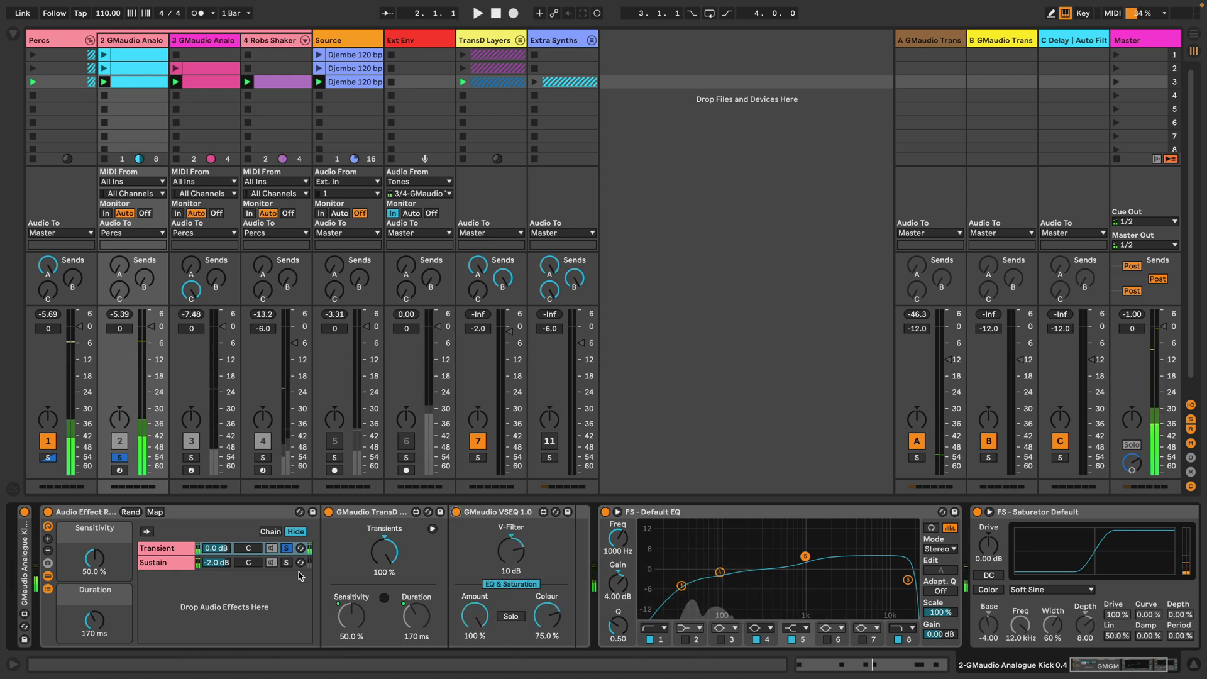
# Step: Compare the devices on the kick rack's Transient and Sustain chains and inspect the V-Filter of GMaudio VSEQ 1.0 on Transient
pyautogui.click(371, 513)
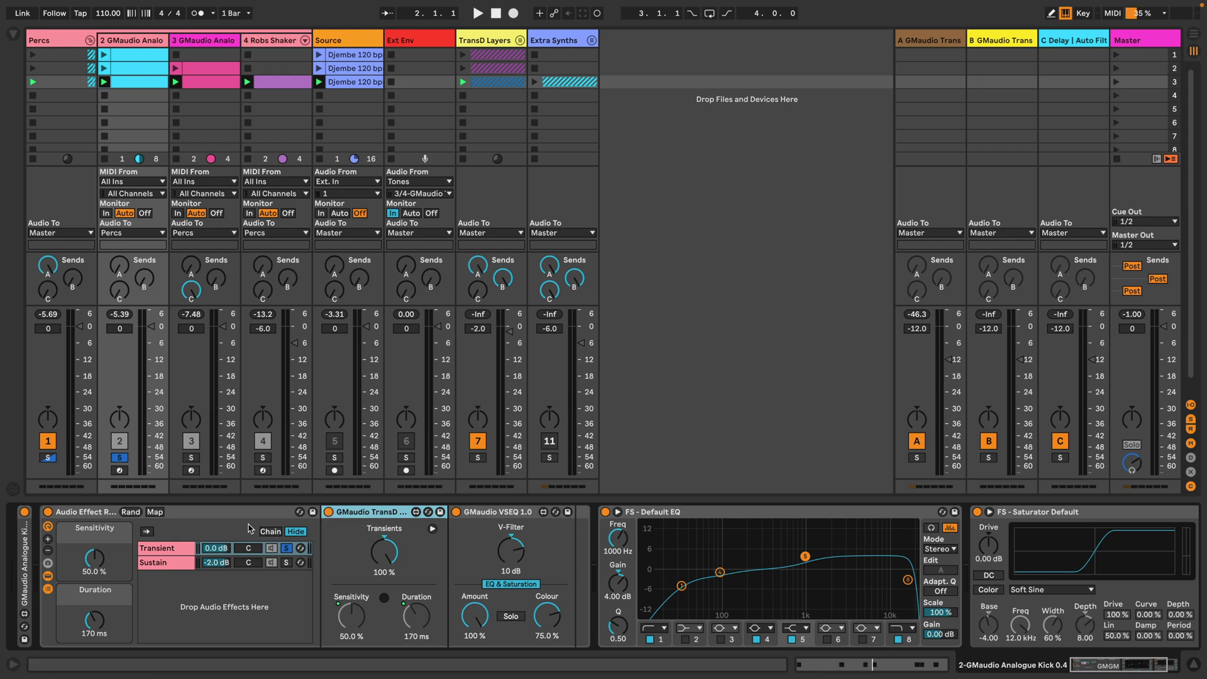
pyautogui.click(180, 552)
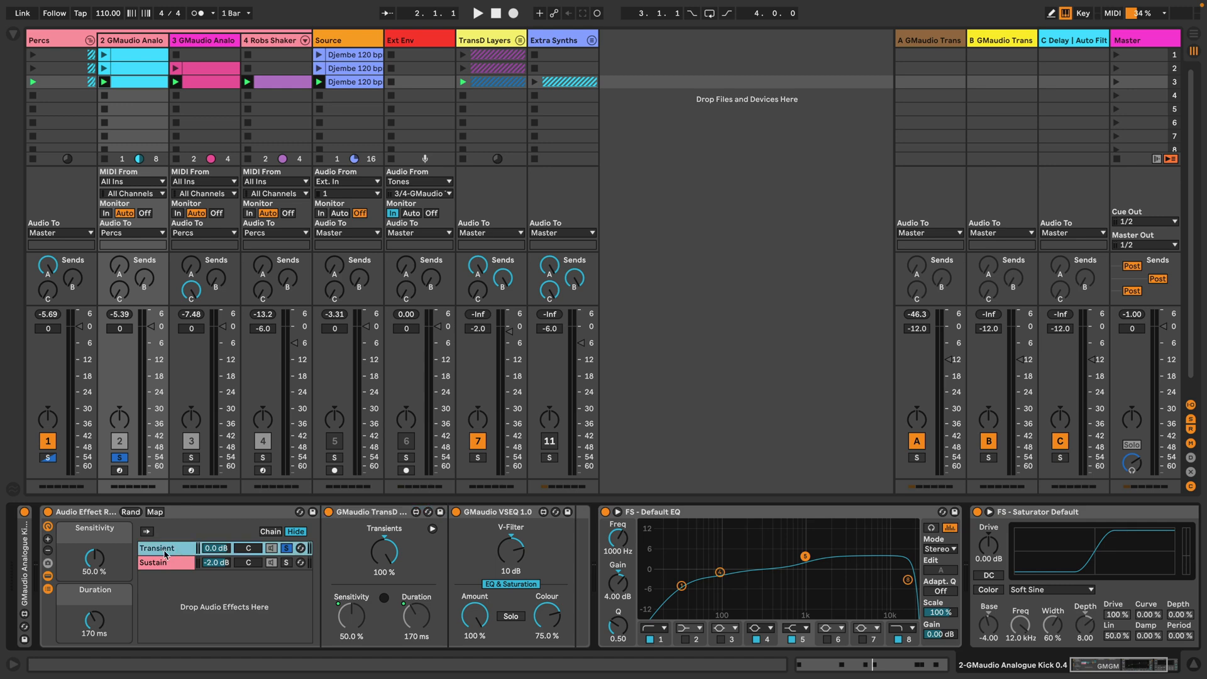
pyautogui.click(163, 566)
pyautogui.click(167, 552)
pyautogui.click(164, 568)
pyautogui.click(167, 555)
pyautogui.click(165, 563)
pyautogui.click(170, 549)
pyautogui.click(171, 551)
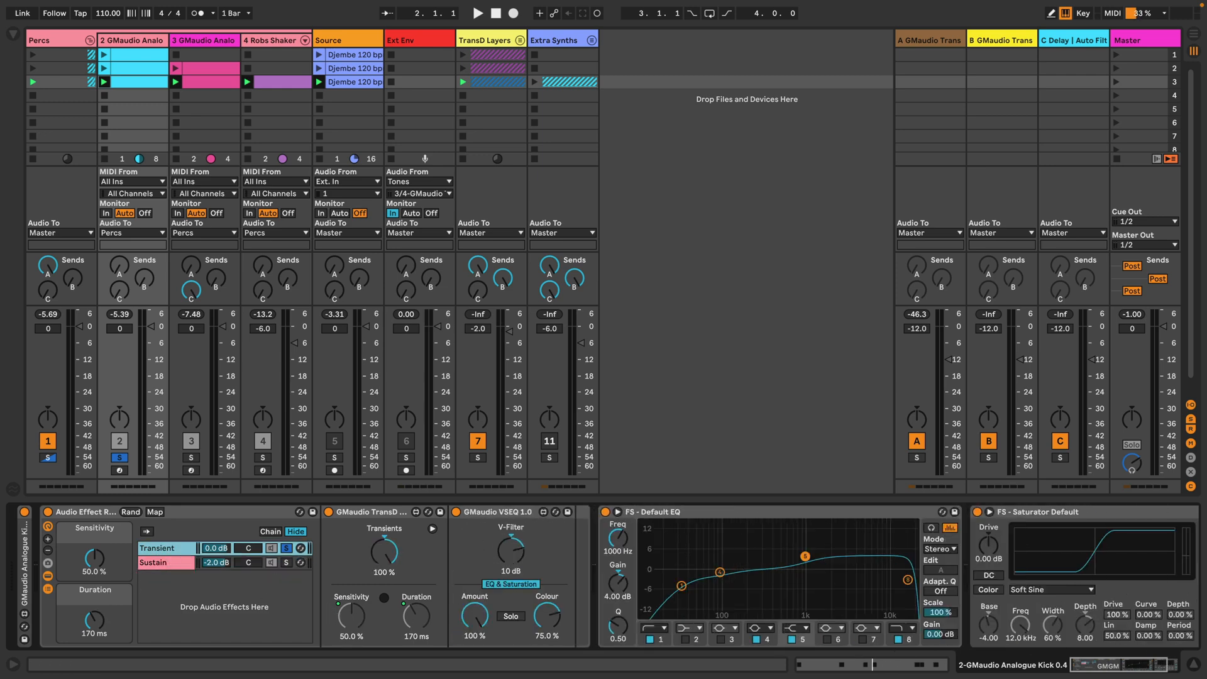
pyautogui.click(173, 566)
pyautogui.click(176, 549)
pyautogui.click(175, 563)
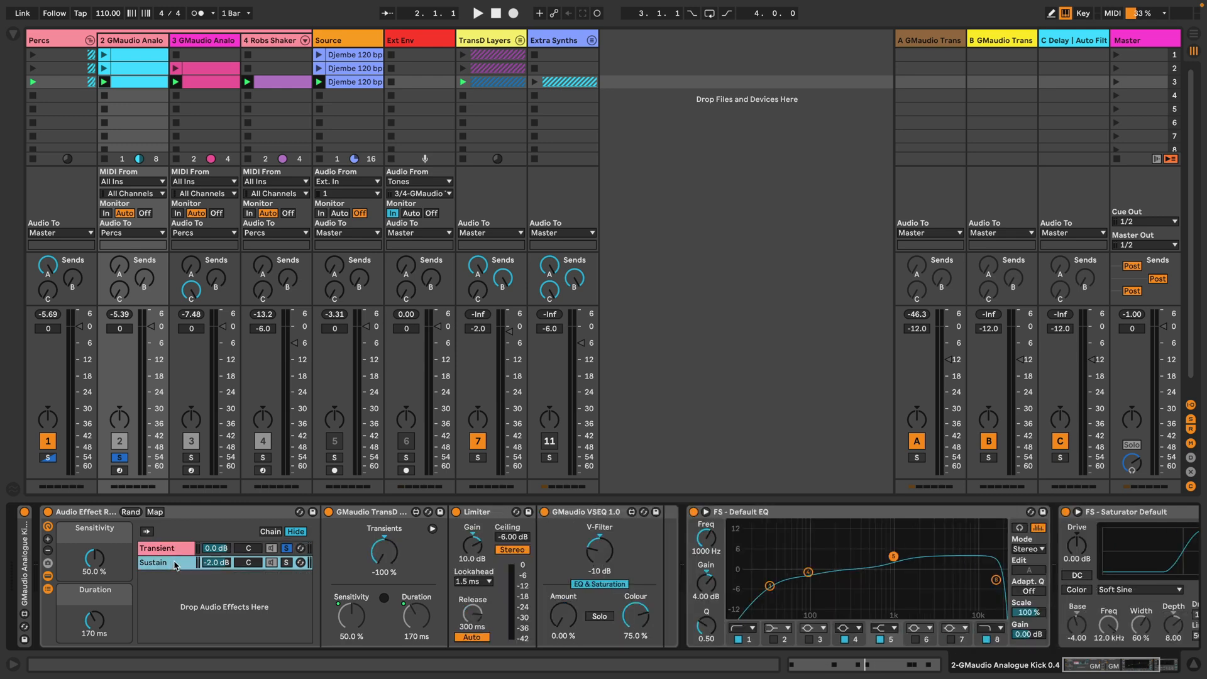
pyautogui.click(177, 552)
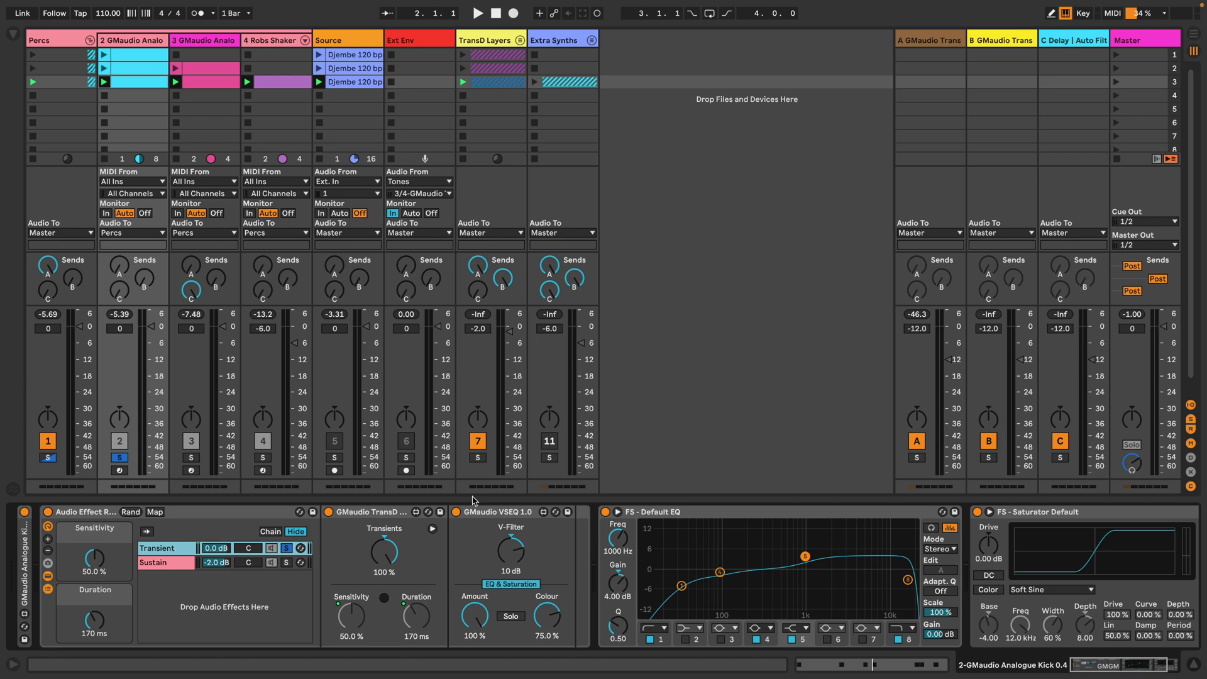
pyautogui.click(496, 513)
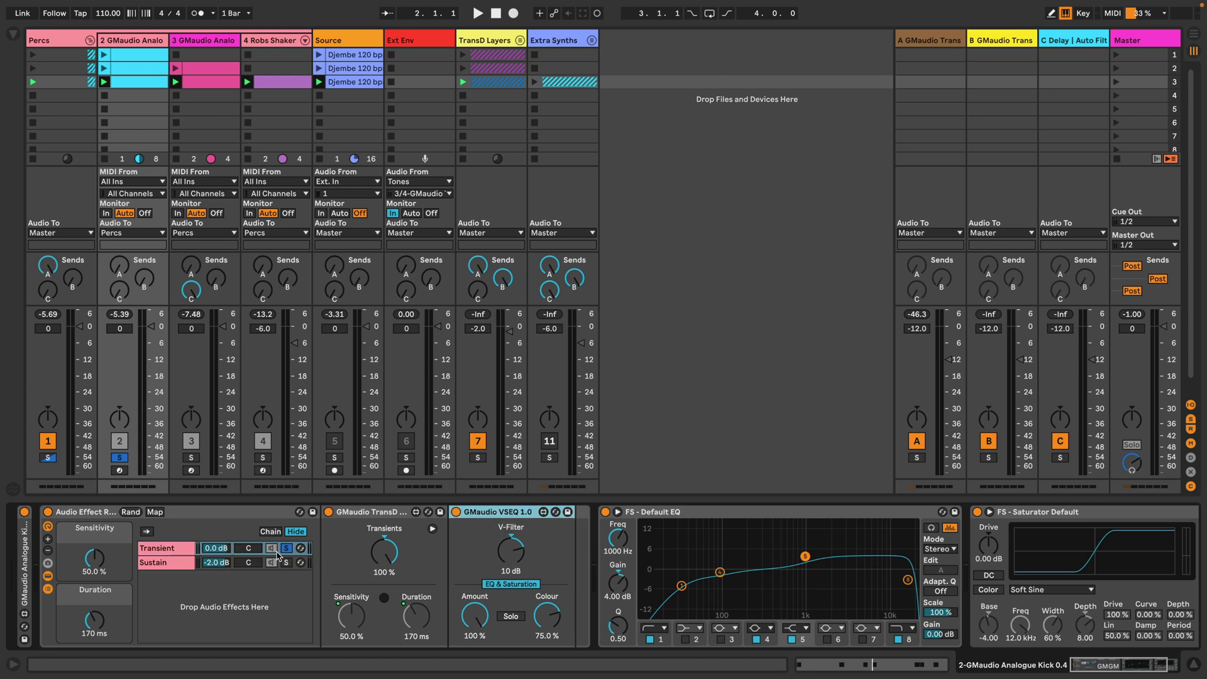
pyautogui.click(515, 561)
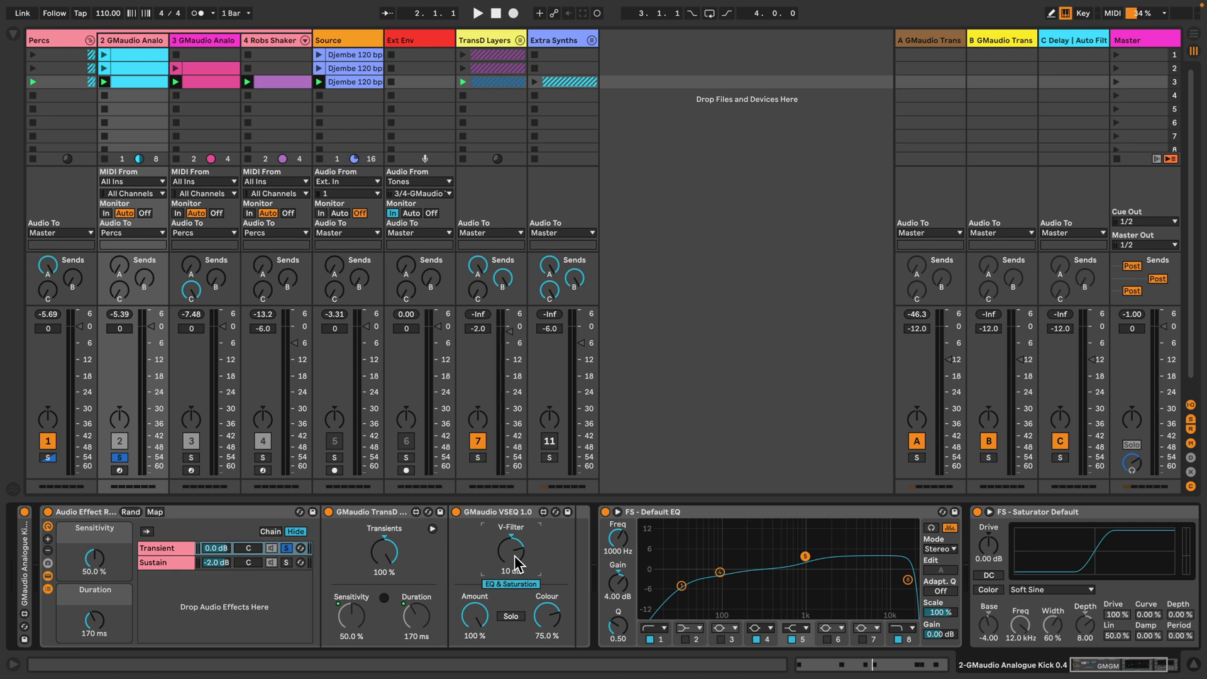
# Step: Check the Amount of GMaudio VSEQ 1.0 and audition the soloed Transient chain twice with that device bypassed and re-enabled
pyautogui.click(485, 614)
pyautogui.press('space')
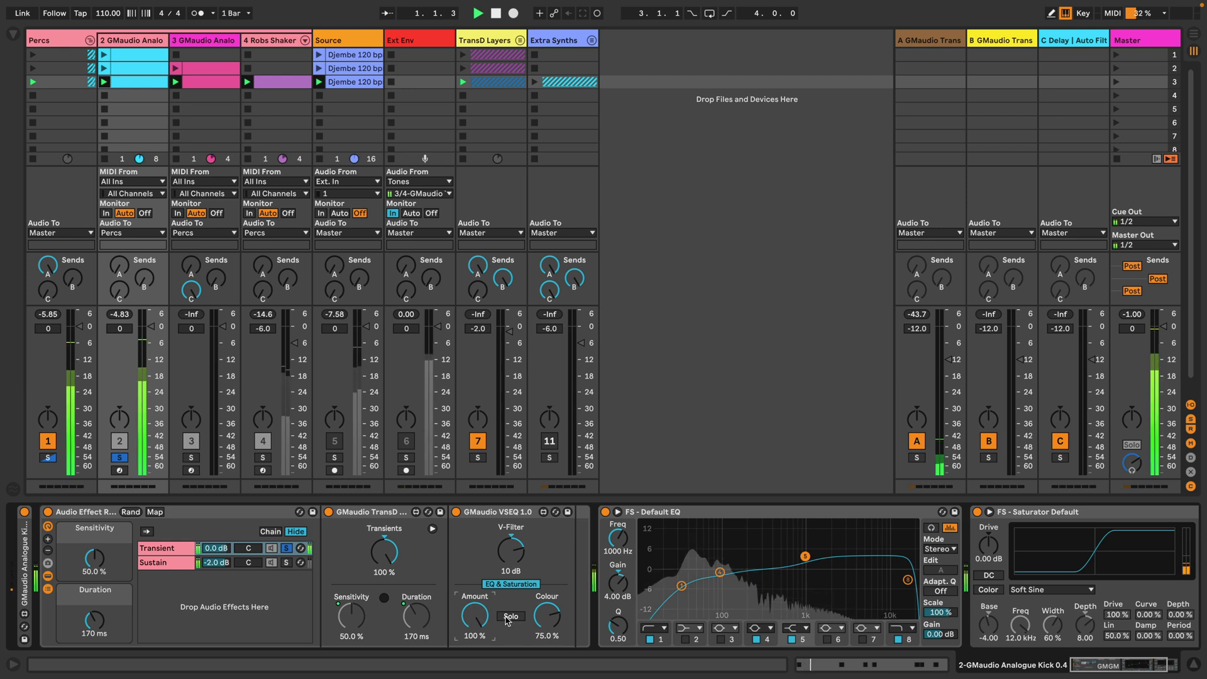
pyautogui.click(457, 512)
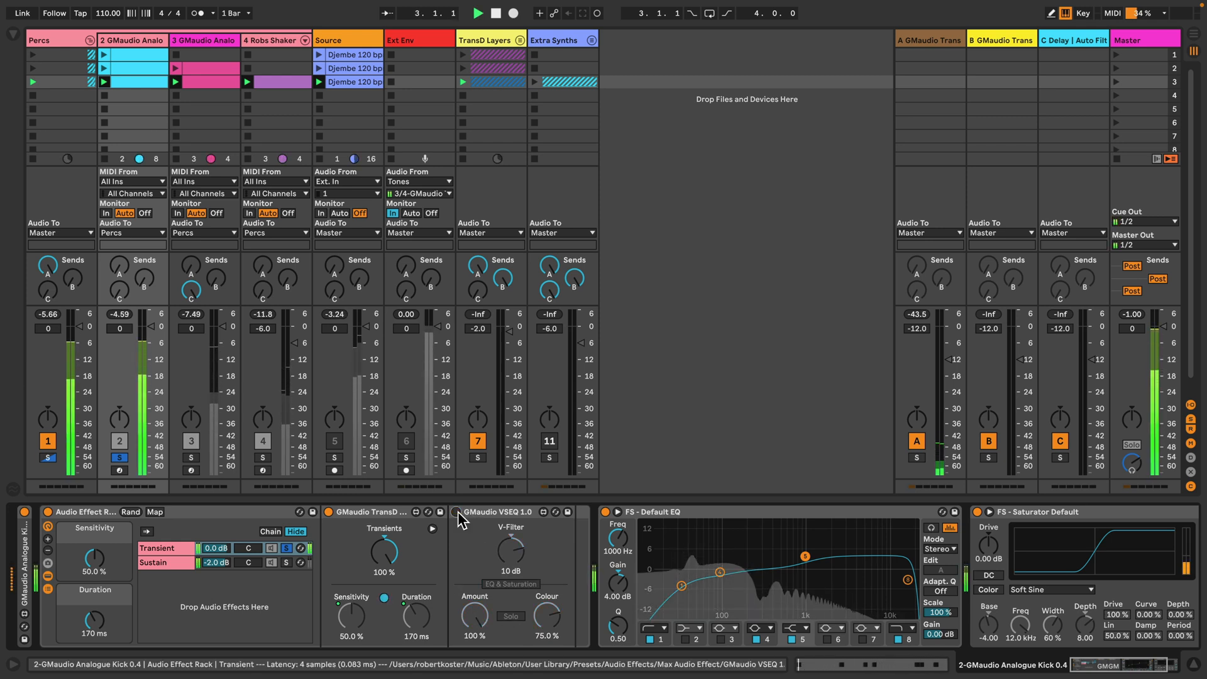
pyautogui.click(457, 512)
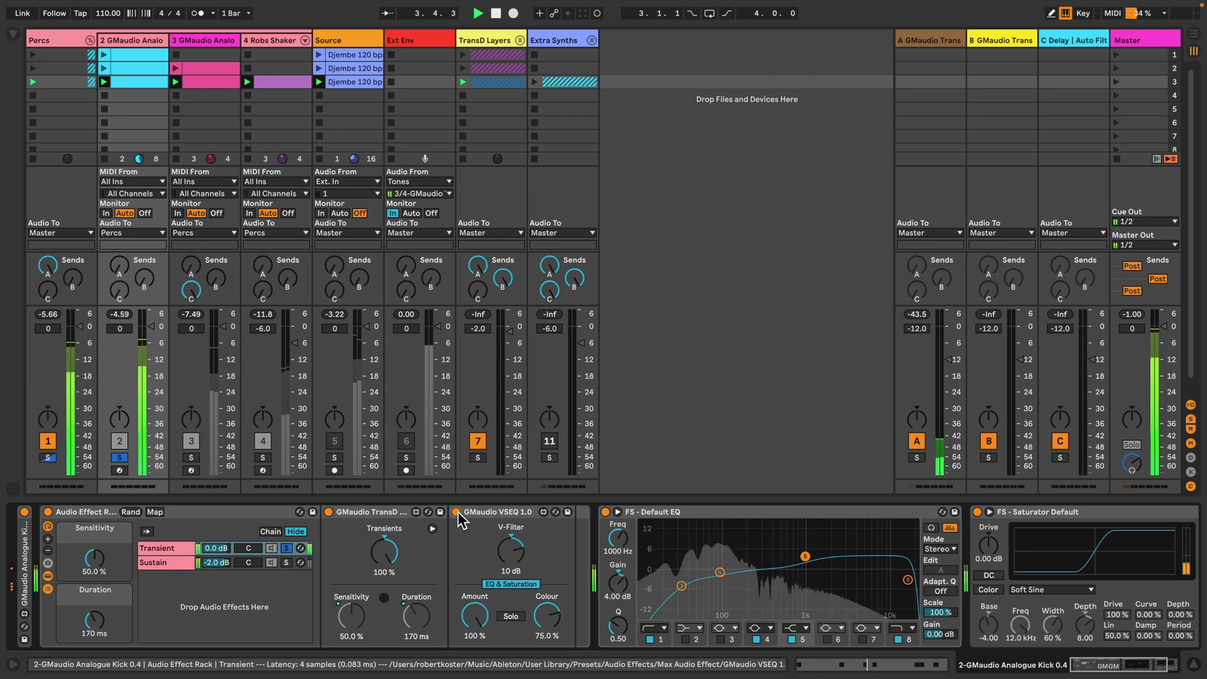
pyautogui.press('space')
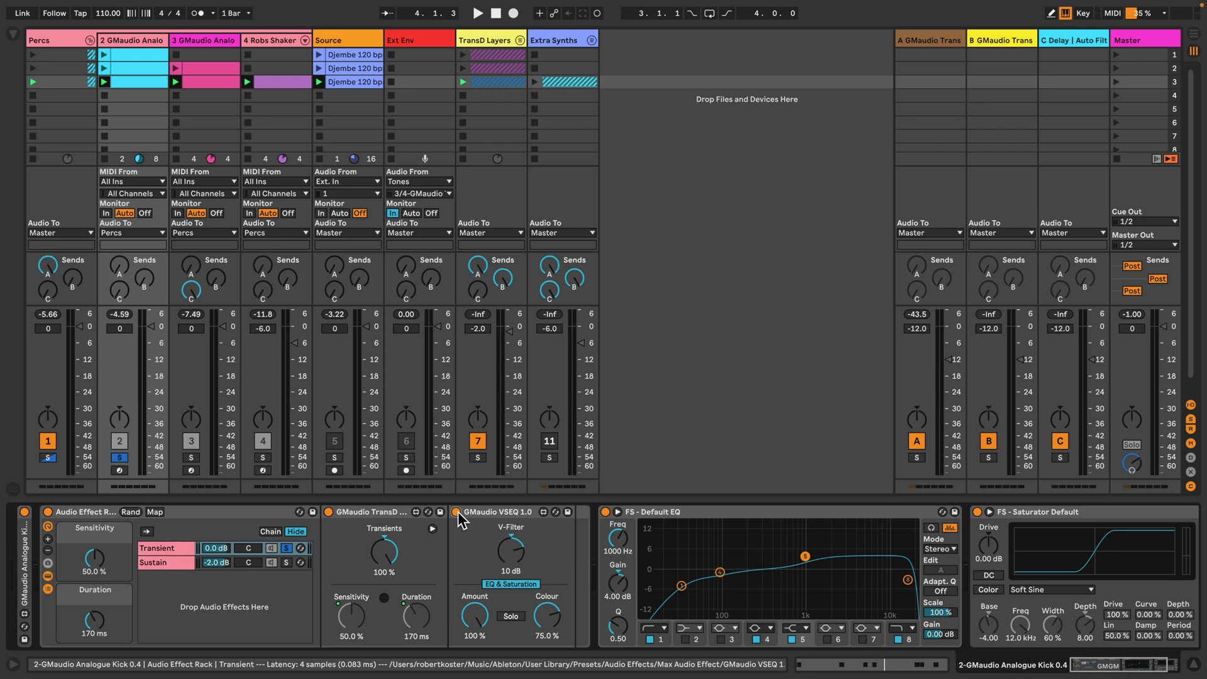
pyautogui.press('space')
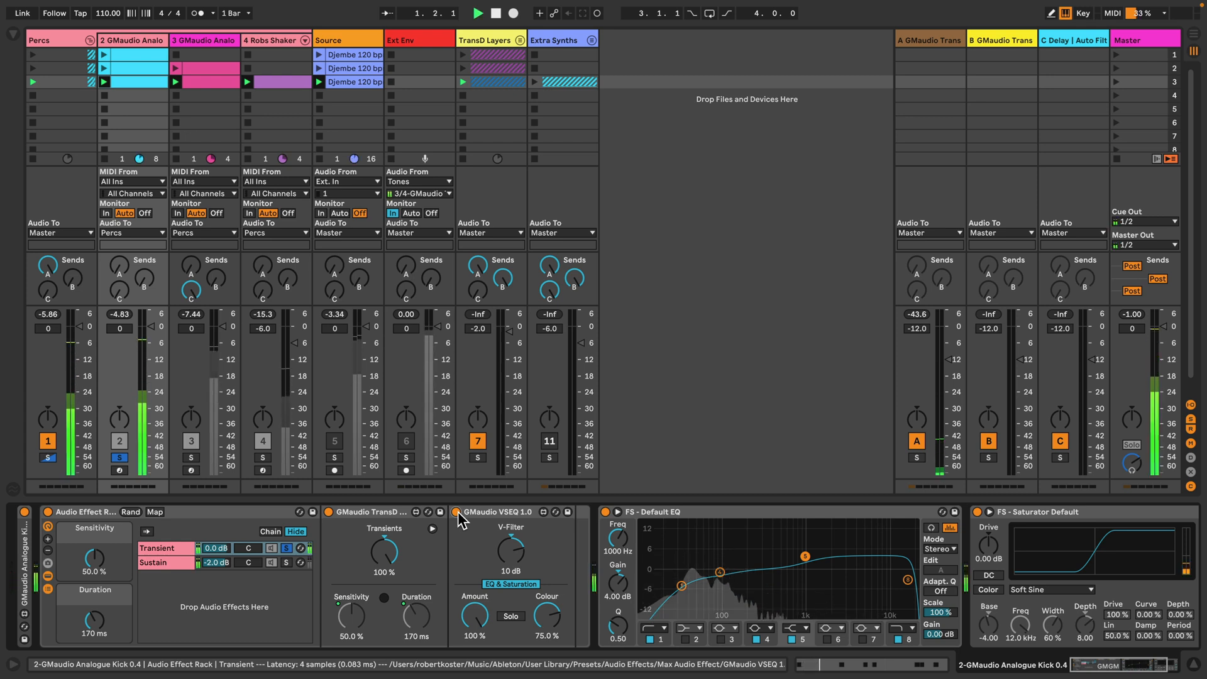
pyautogui.click(457, 512)
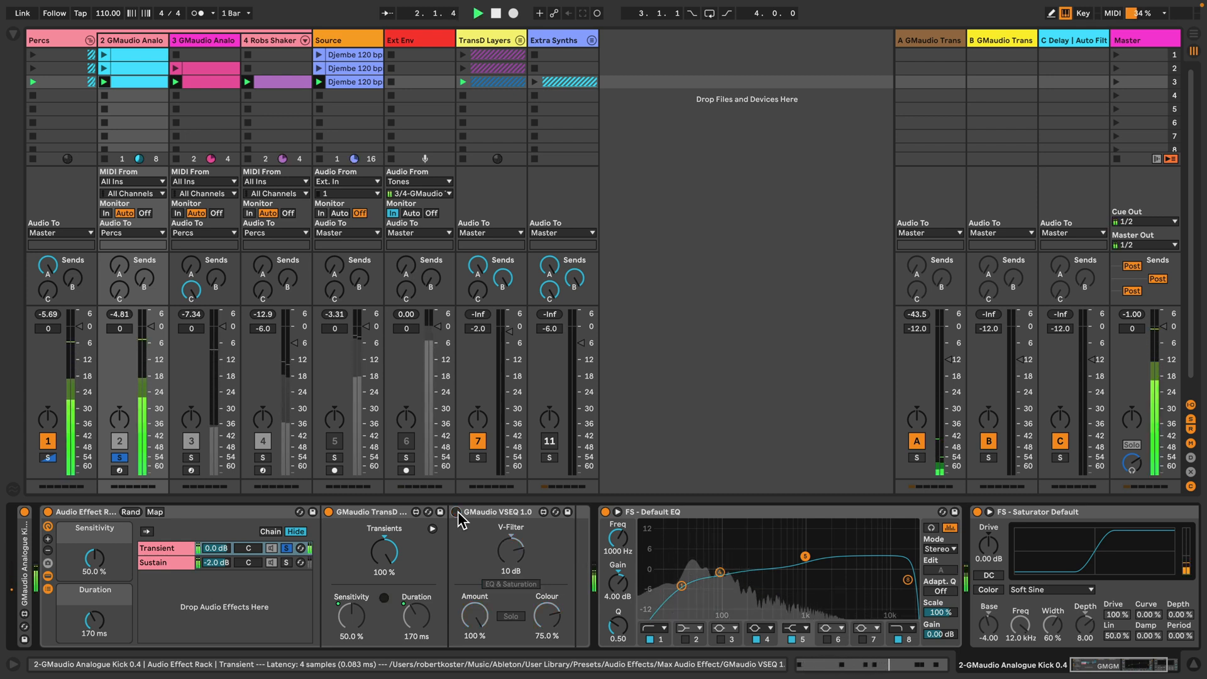
pyautogui.click(457, 512)
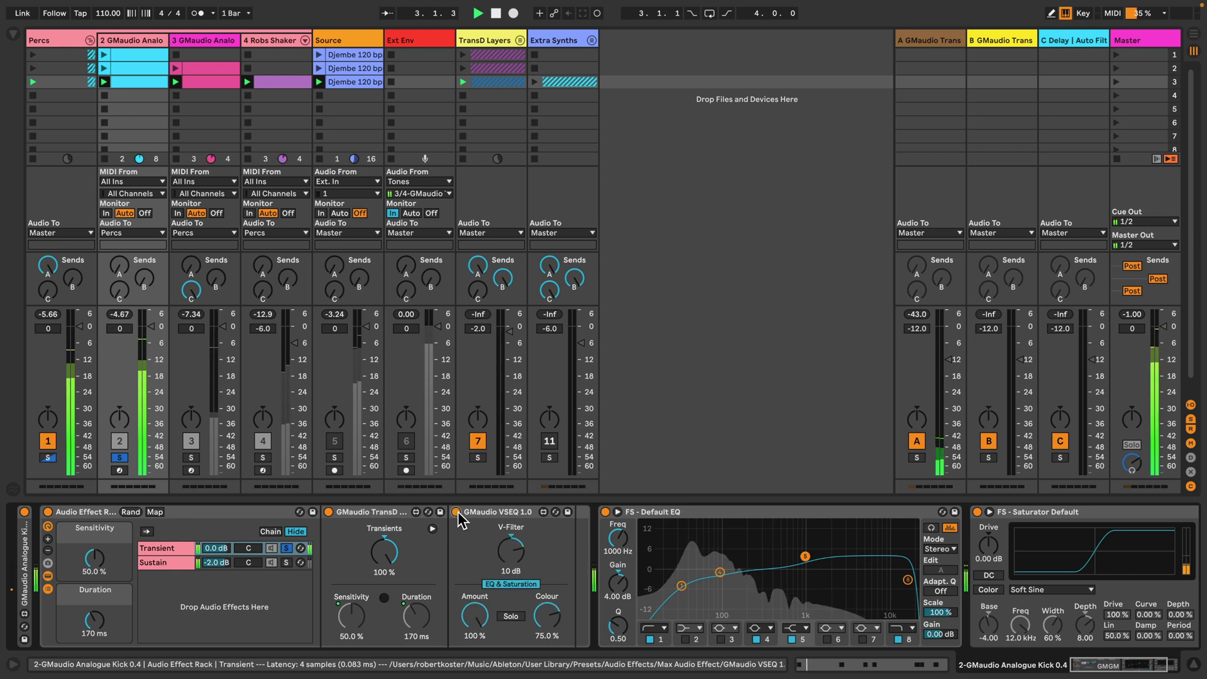
pyautogui.press('space')
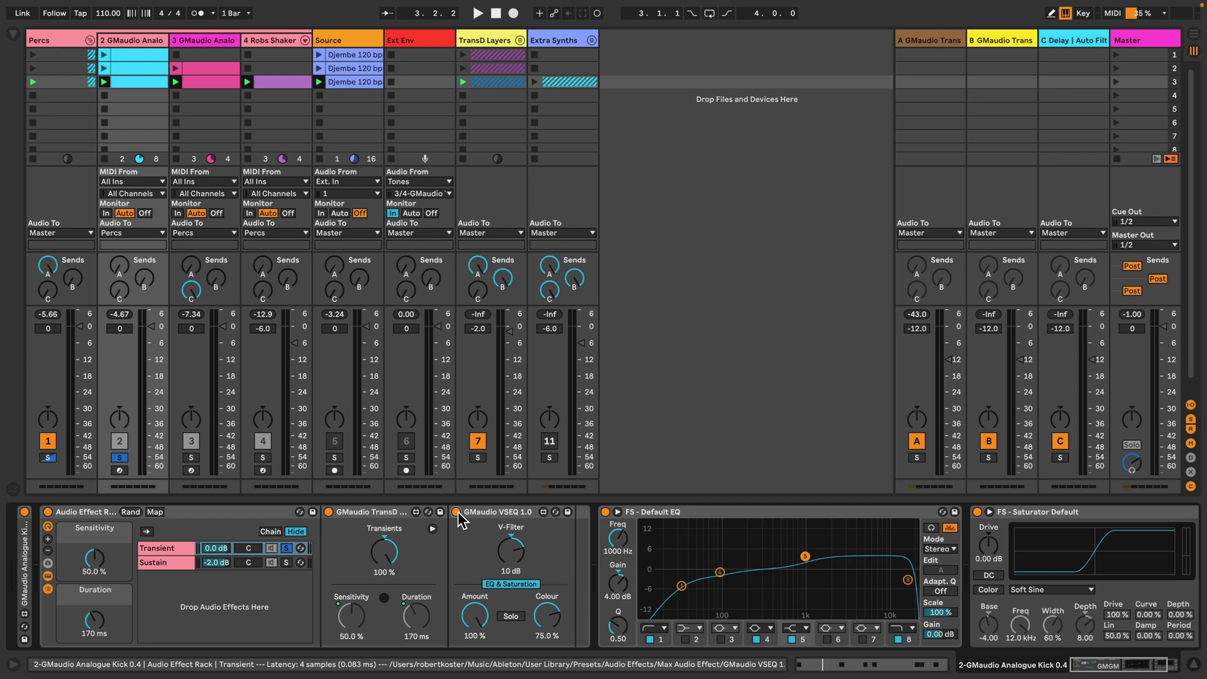
# Step: Solo the kick rack's Sustain chain and inspect its Limiter and the V-Filter of its GMaudio VSEQ 1.0
pyautogui.click(286, 562)
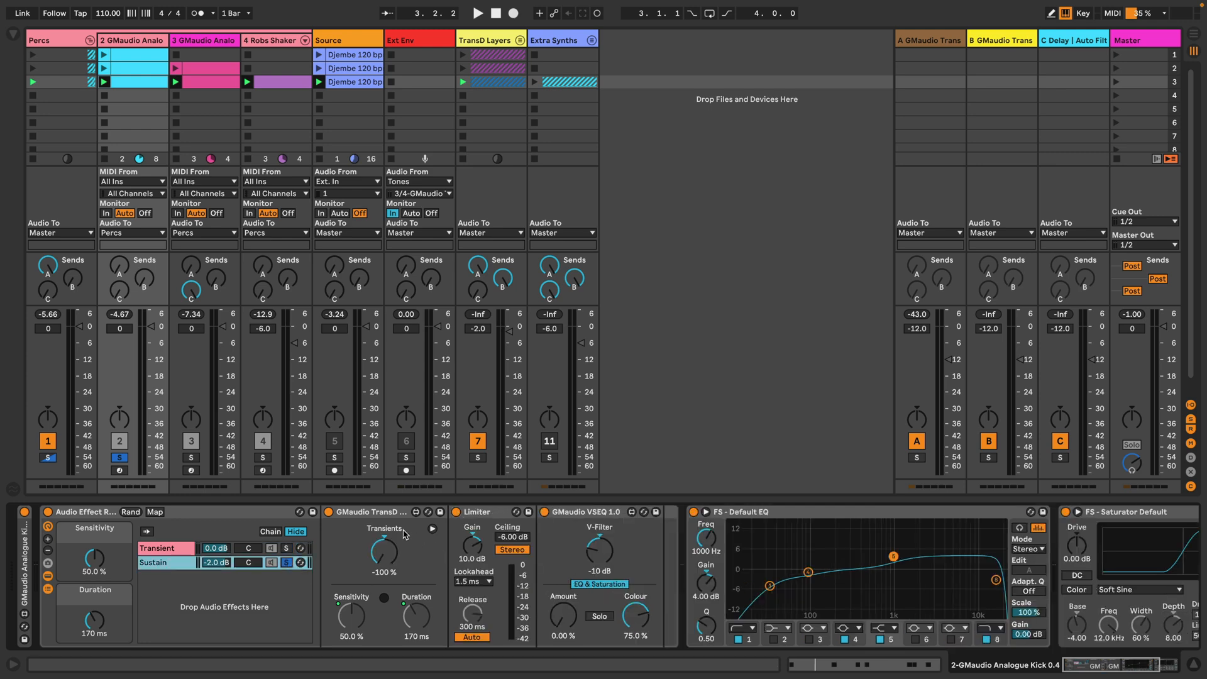
pyautogui.click(488, 515)
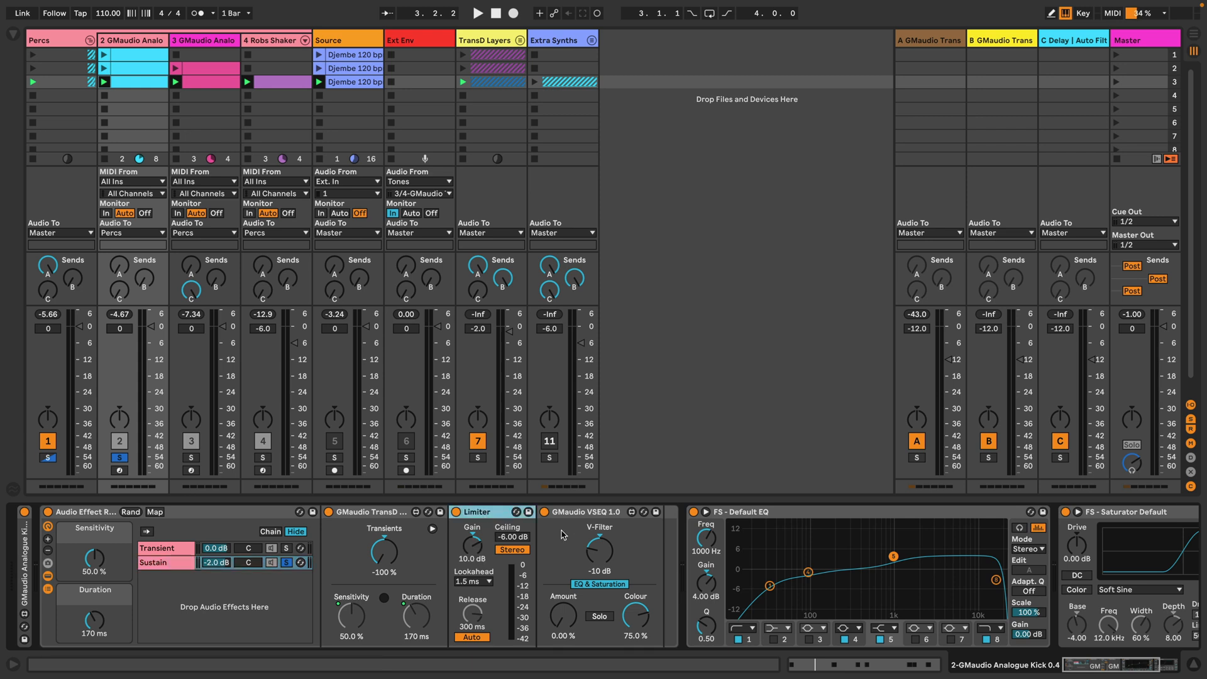
pyautogui.click(595, 512)
pyautogui.click(601, 560)
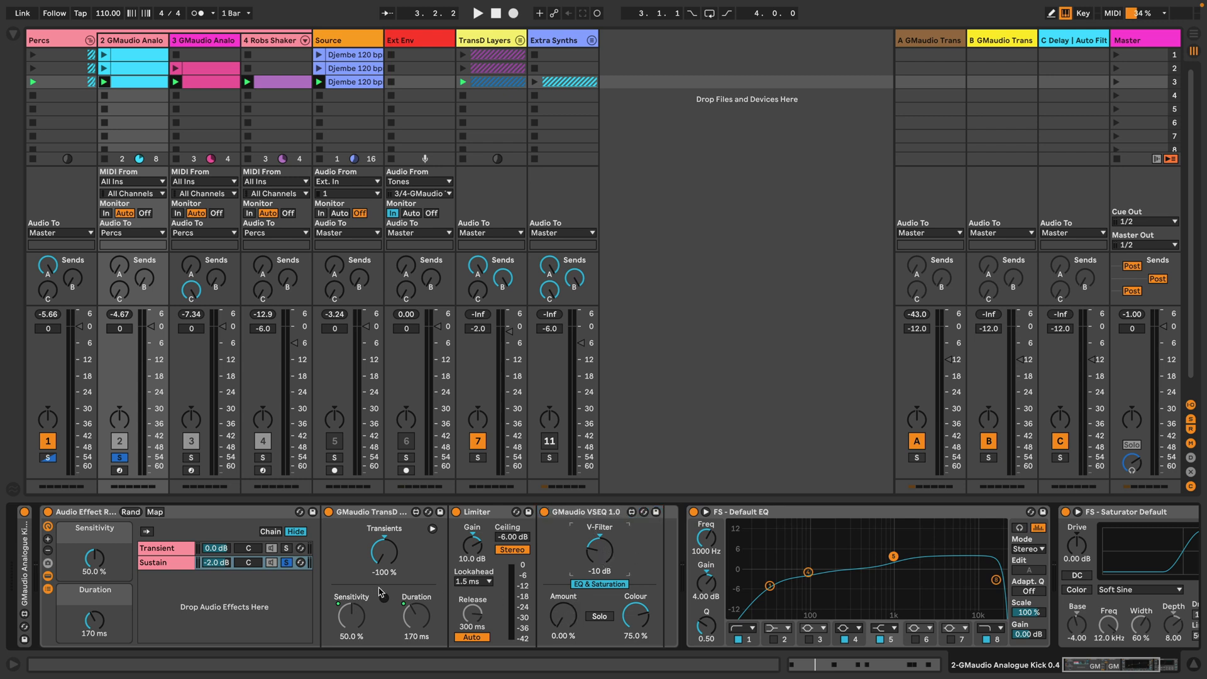
# Step: Audition the soloed Sustain chain with the Limiter and GMaudio VSEQ 1.0 bypassed, re-enabling both devices
pyautogui.press('space')
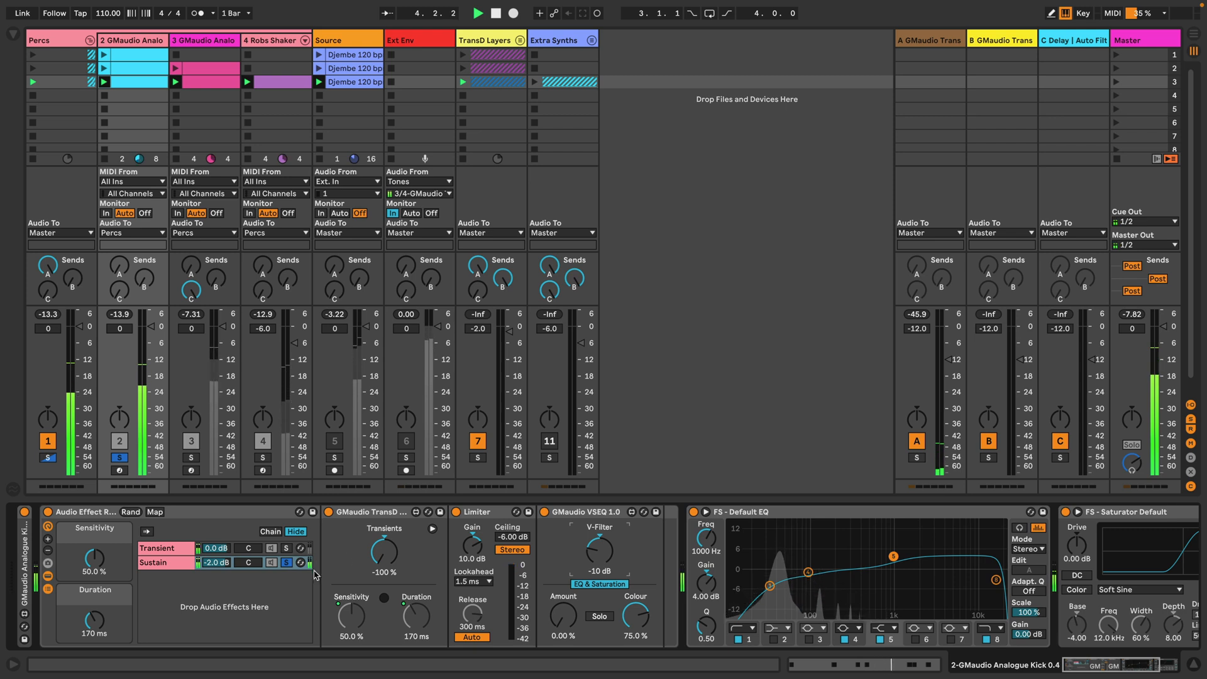
pyautogui.click(457, 512)
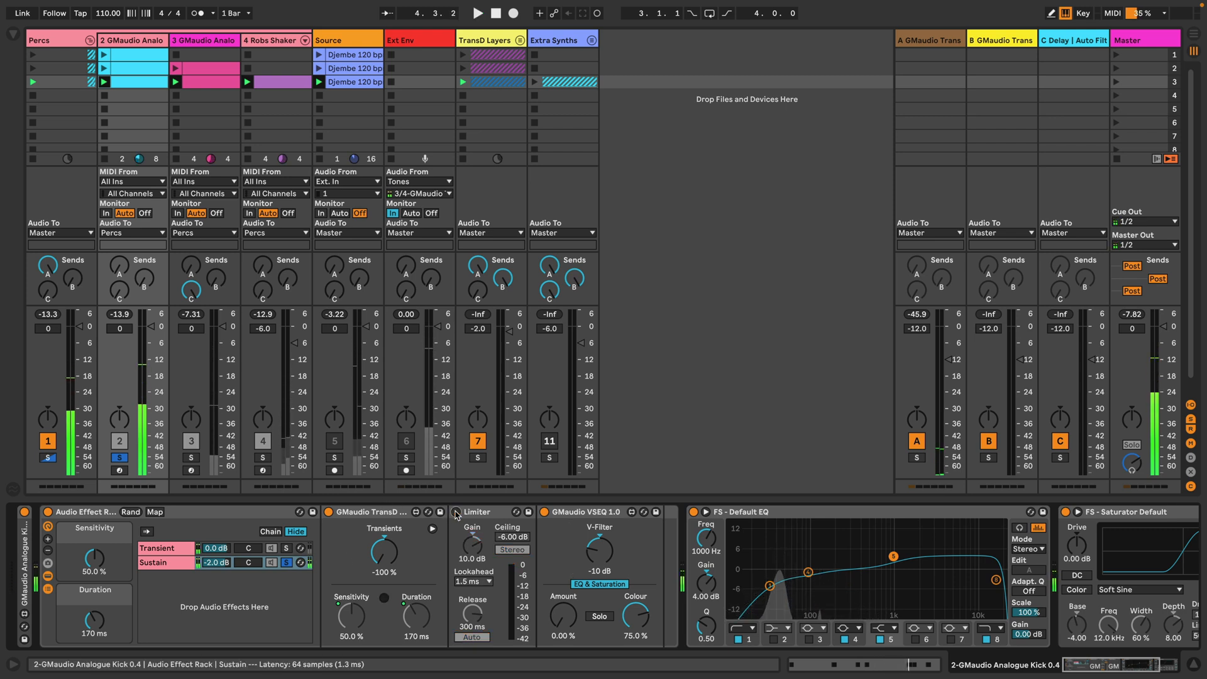
pyautogui.click(544, 512)
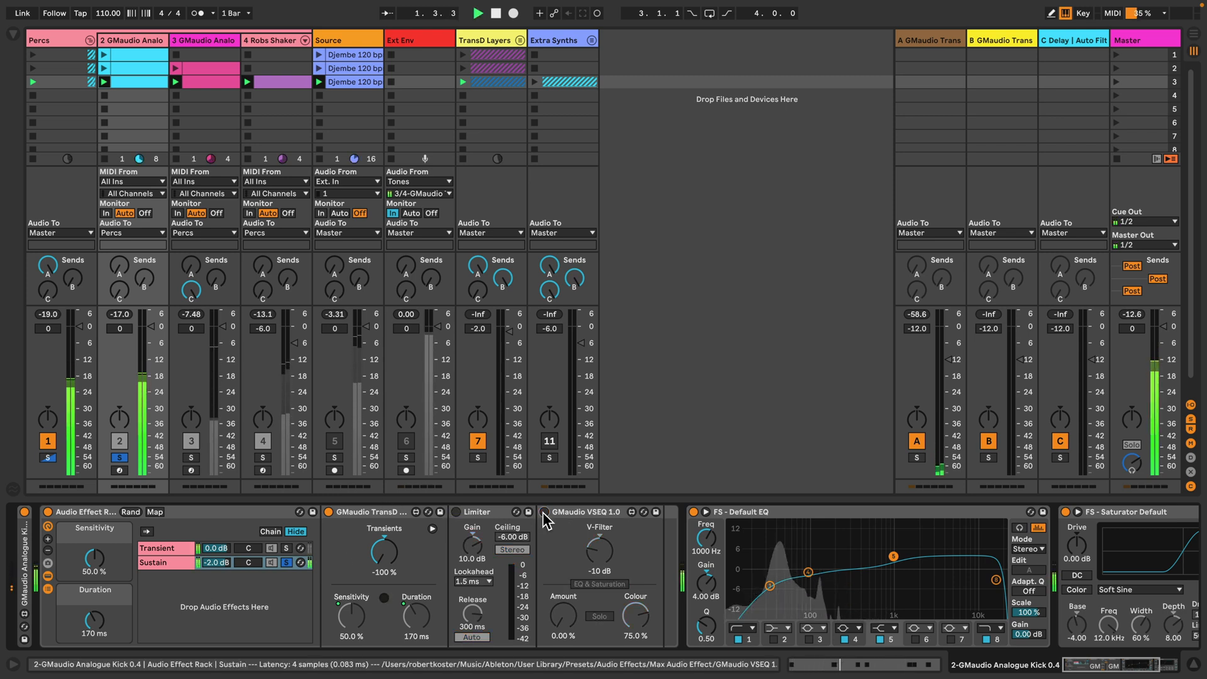
pyautogui.click(456, 512)
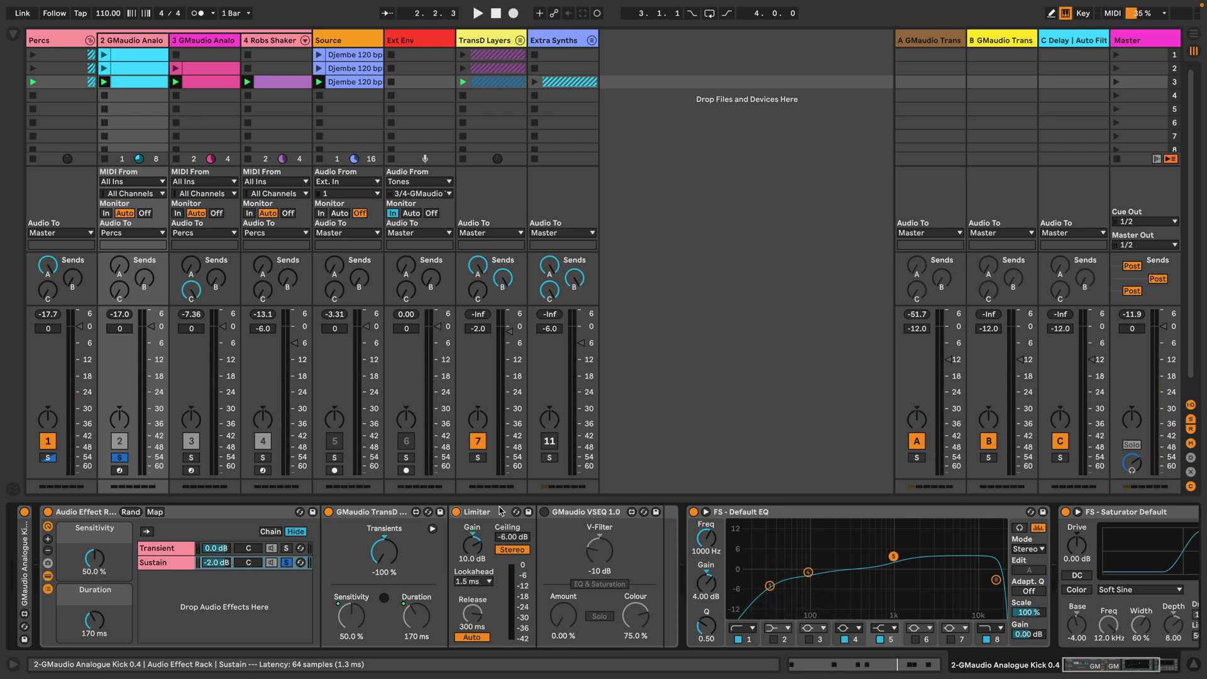
pyautogui.click(544, 512)
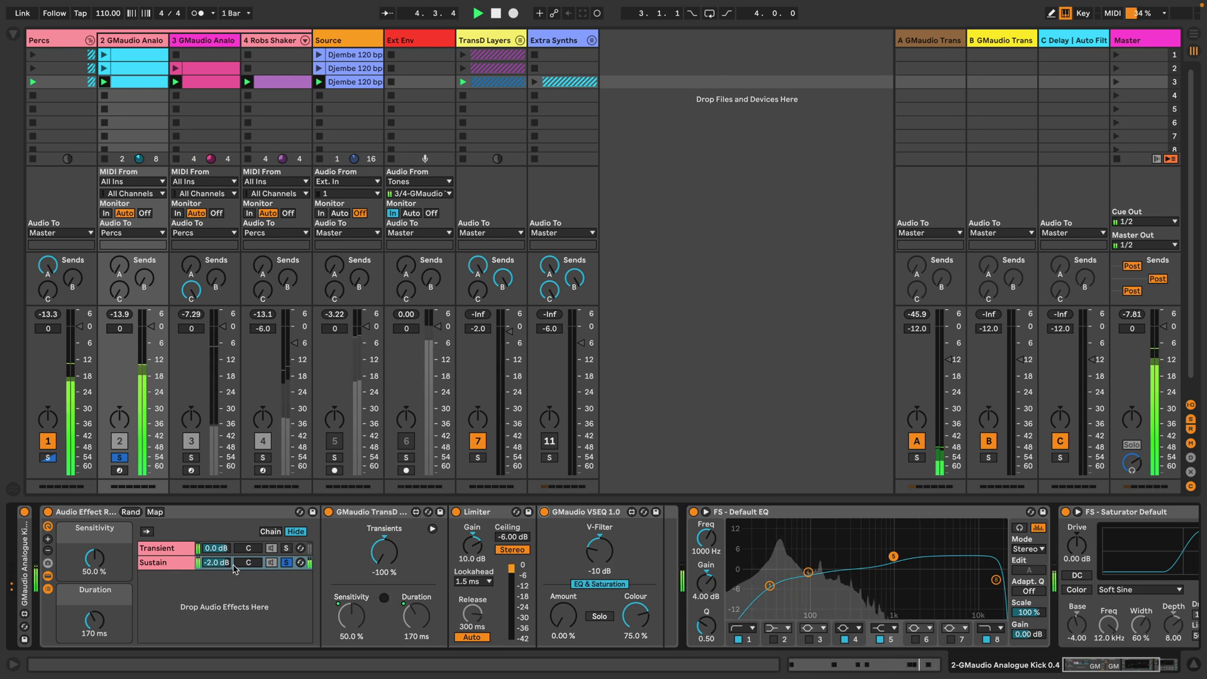
# Step: Unsolo the Sustain chain and audition both kick chains together with the Audio Effect Rack bypassed and re-enabled
pyautogui.click(164, 562)
pyautogui.press('space')
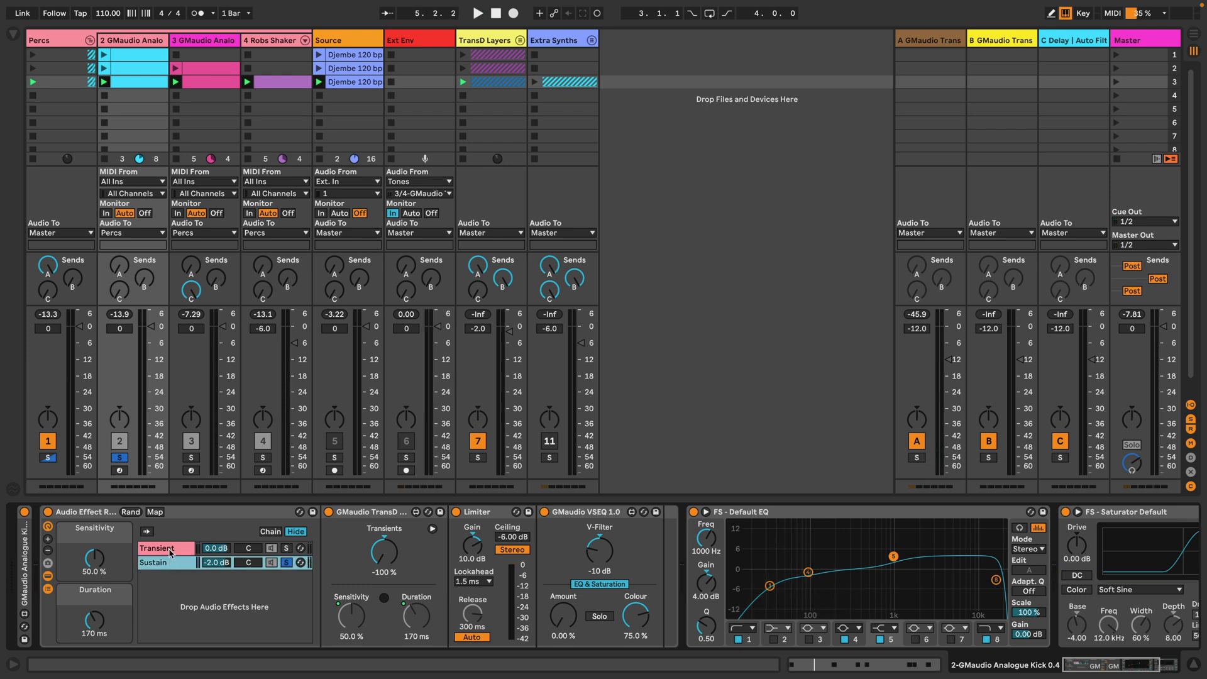
pyautogui.click(170, 549)
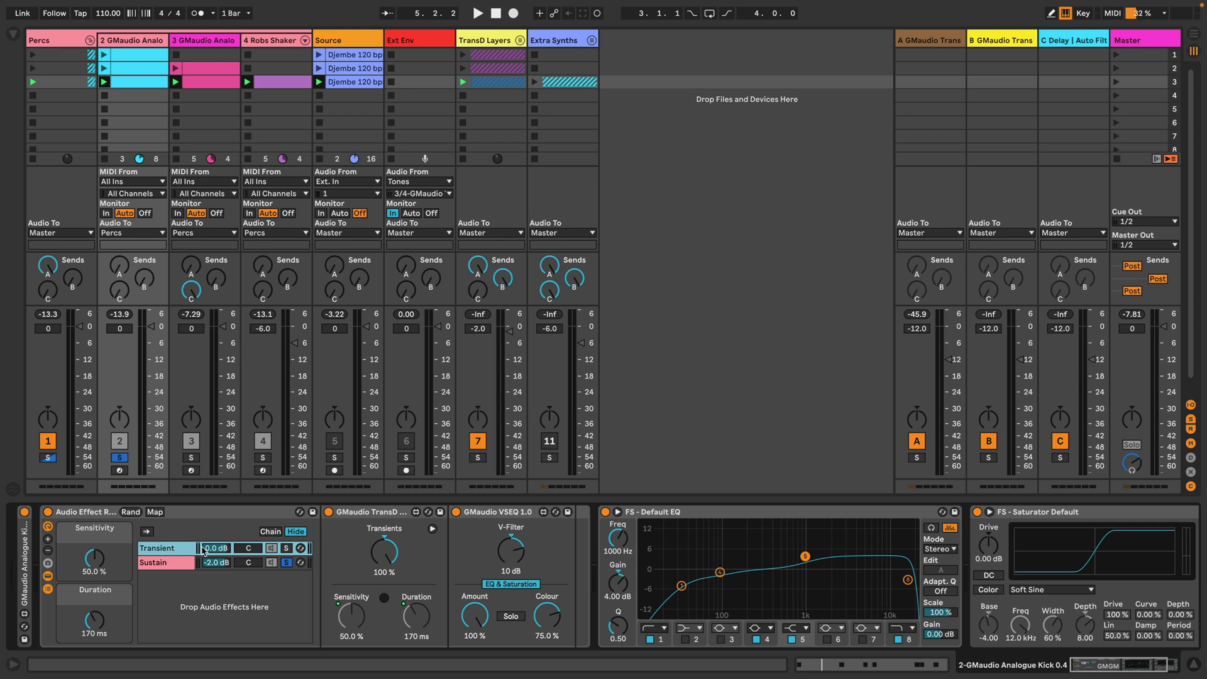
pyautogui.press('Down')
pyautogui.press('space')
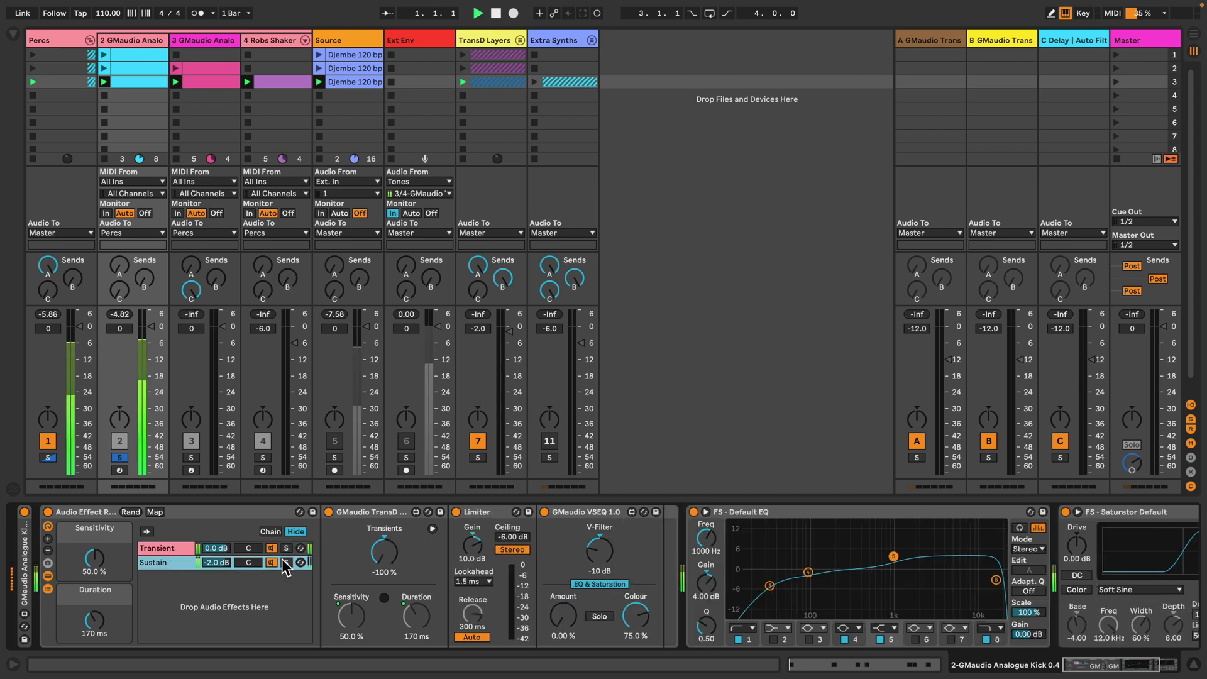
pyautogui.click(48, 511)
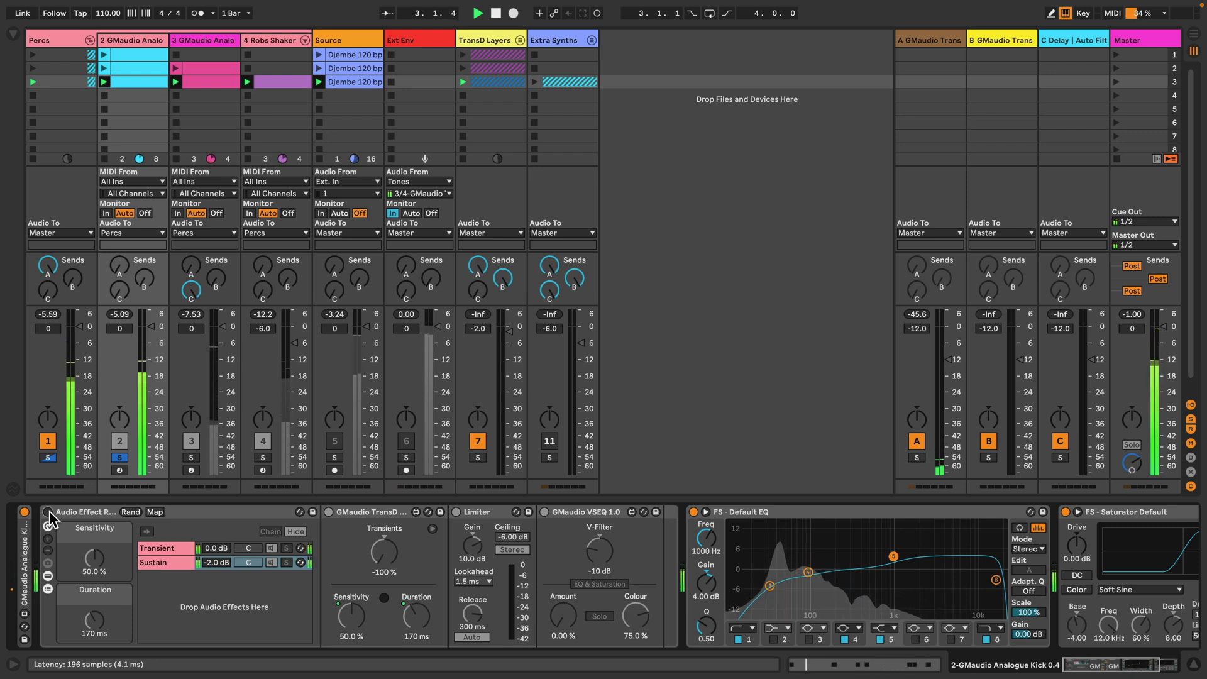
pyautogui.click(48, 512)
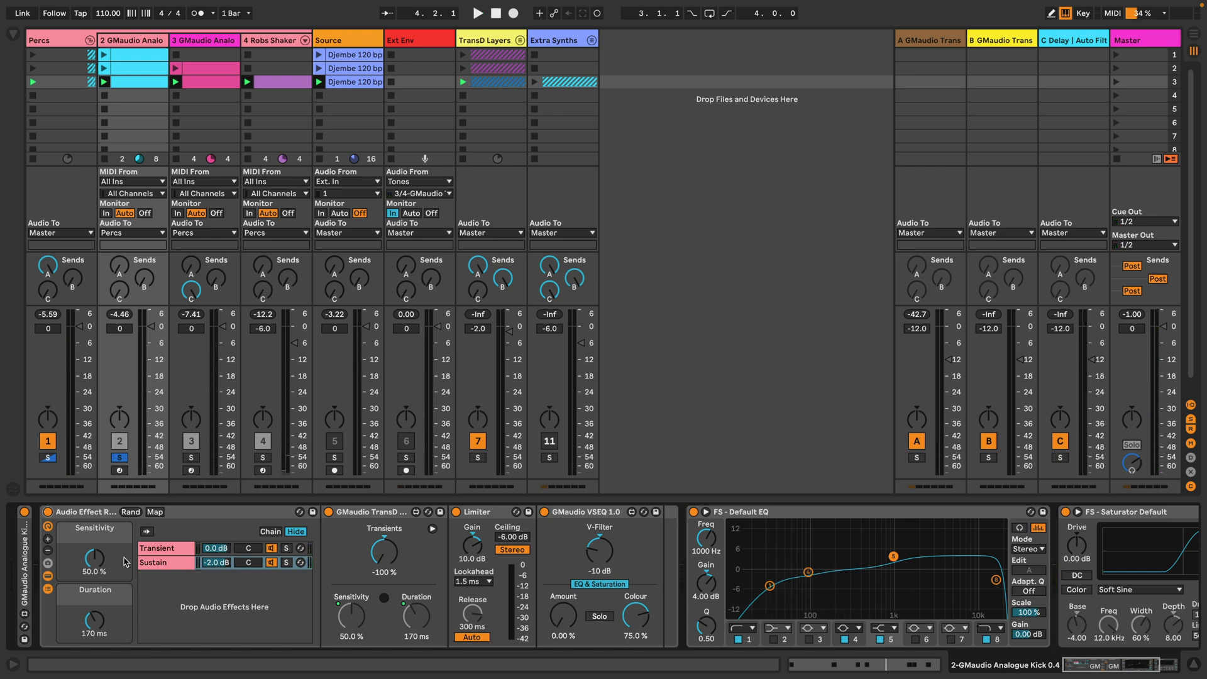
# Step: Add an Erosion effect from Drive & Color after GMaudio VSEQ 1.0 on the kick rack's Sustain chain
pyautogui.click(161, 549)
pyautogui.click(160, 563)
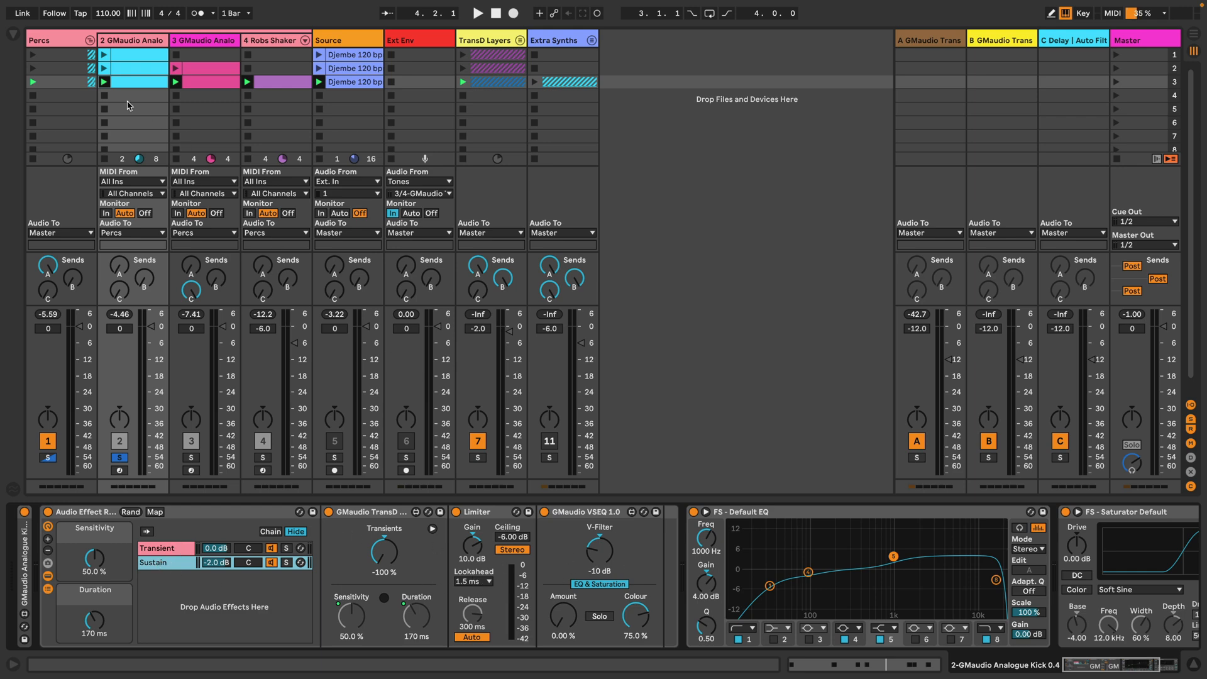
pyautogui.click(9, 32)
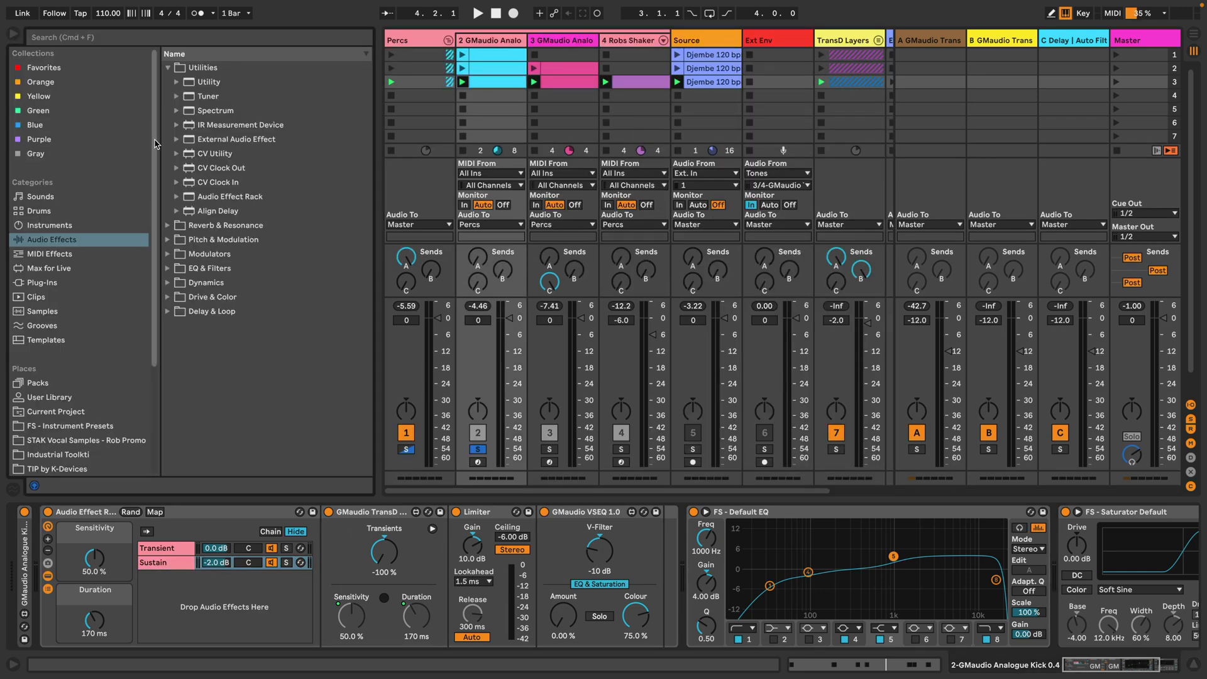
pyautogui.click(167, 69)
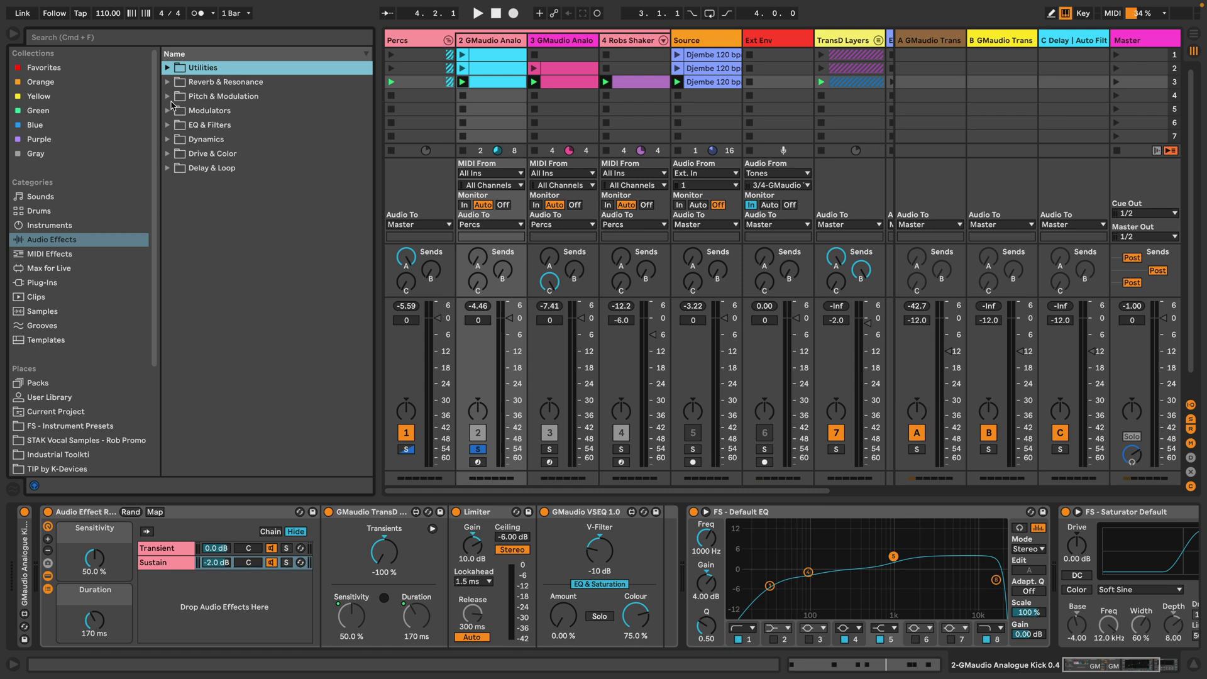
pyautogui.click(167, 154)
pyautogui.moveTo(204, 239); pyautogui.dragTo(563, 536)
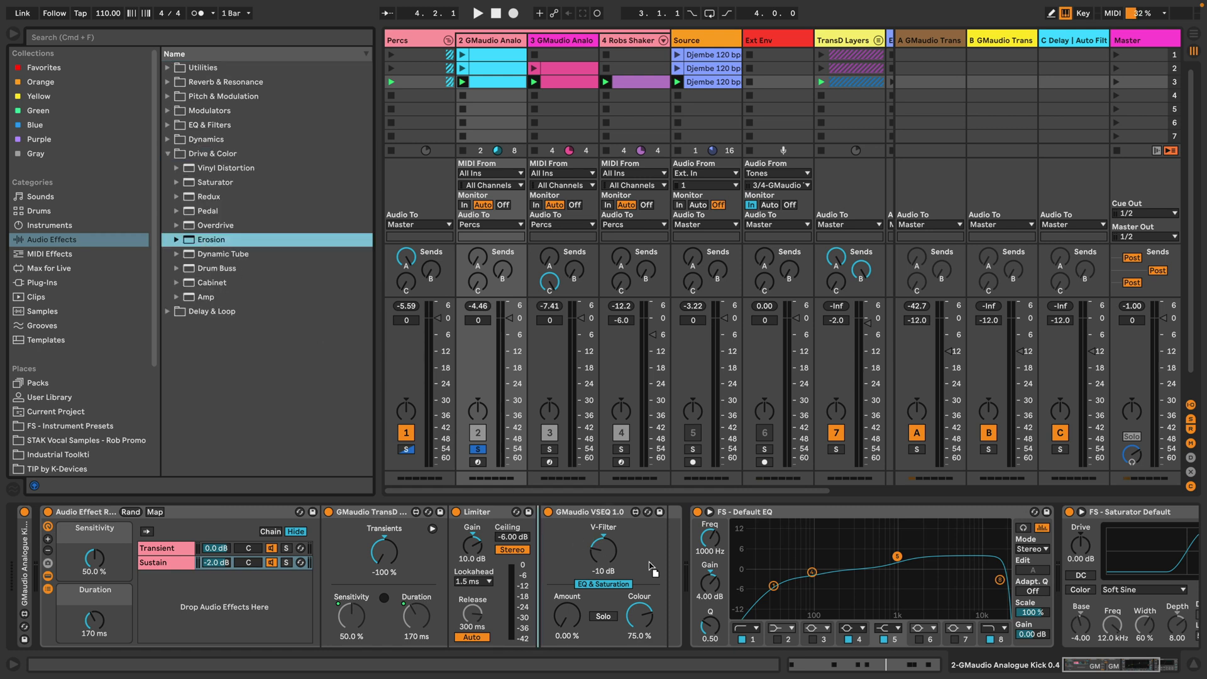
pyautogui.moveTo(667, 561); pyautogui.dragTo(666, 553)
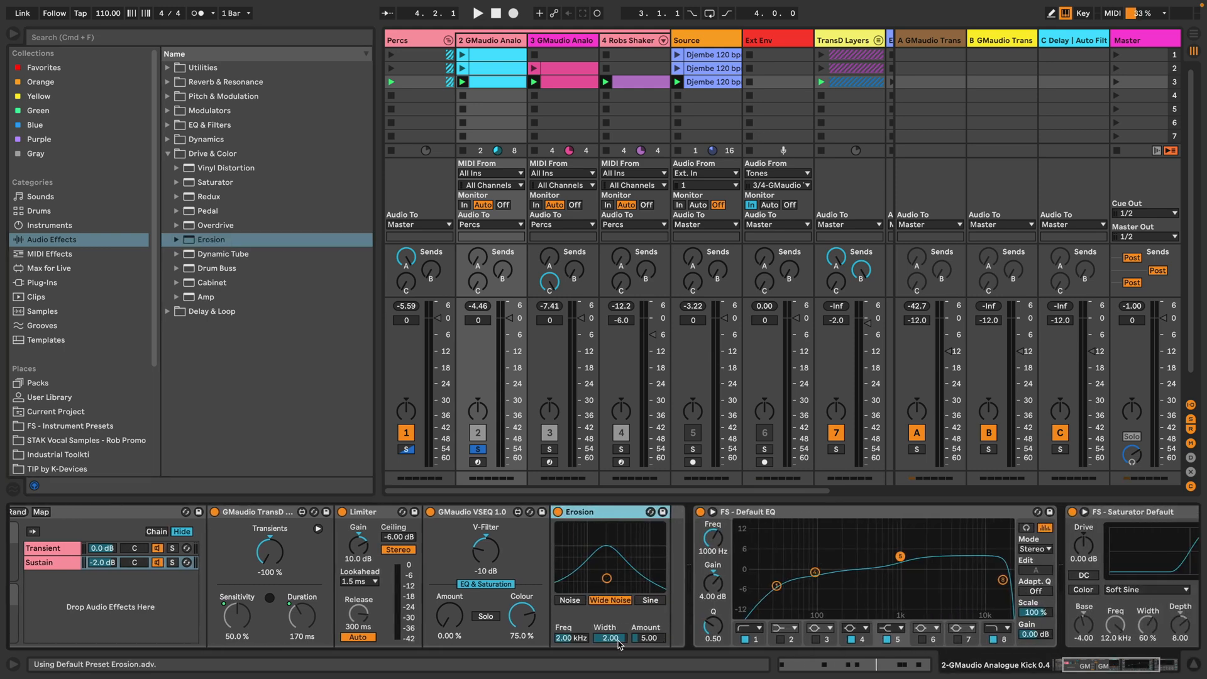
# Step: Set Erosion's Freq to 6.47 kHz, Width to 2.50 and Amount to 1.00, auditioning it on the soloed Sustain chain
pyautogui.moveTo(583, 641); pyautogui.dragTo(651, 649)
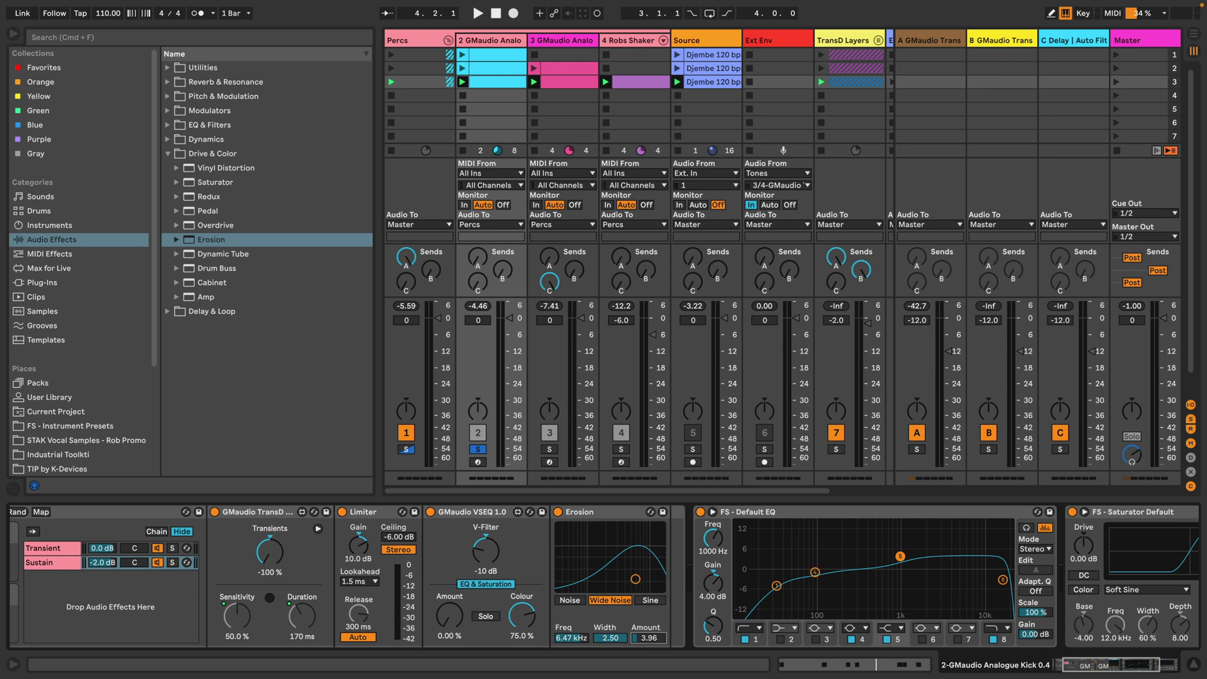
pyautogui.click(172, 562)
pyautogui.press('space')
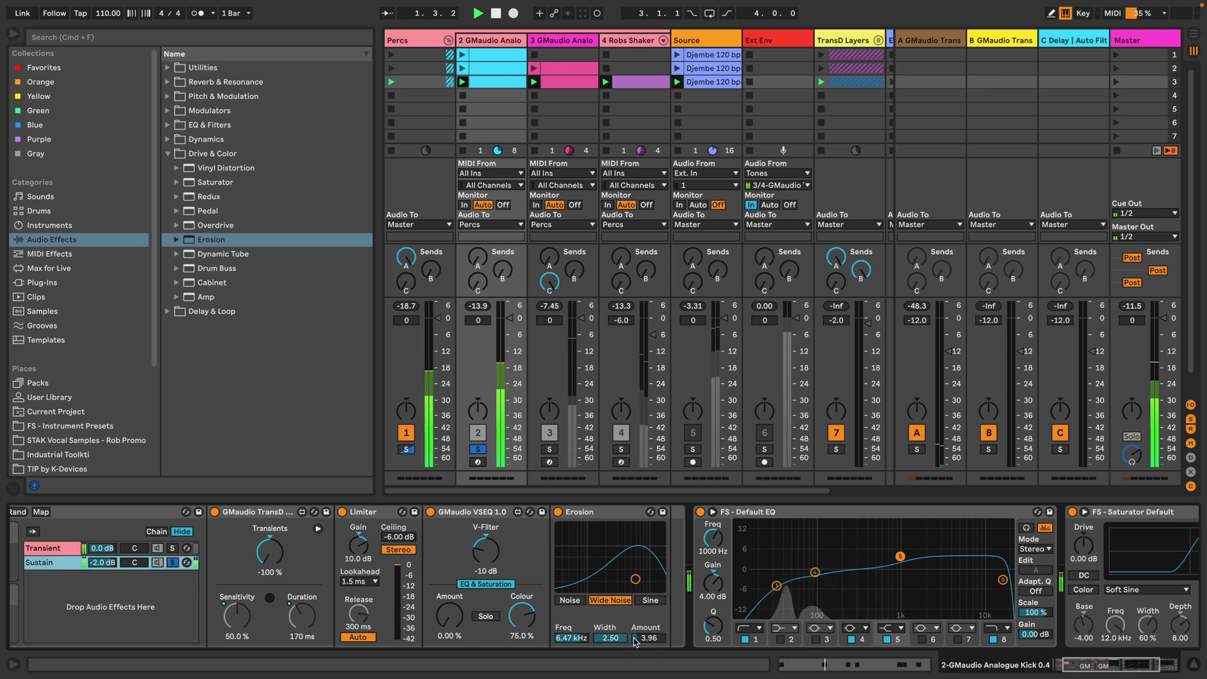
pyautogui.moveTo(635, 641); pyautogui.dragTo(643, 646)
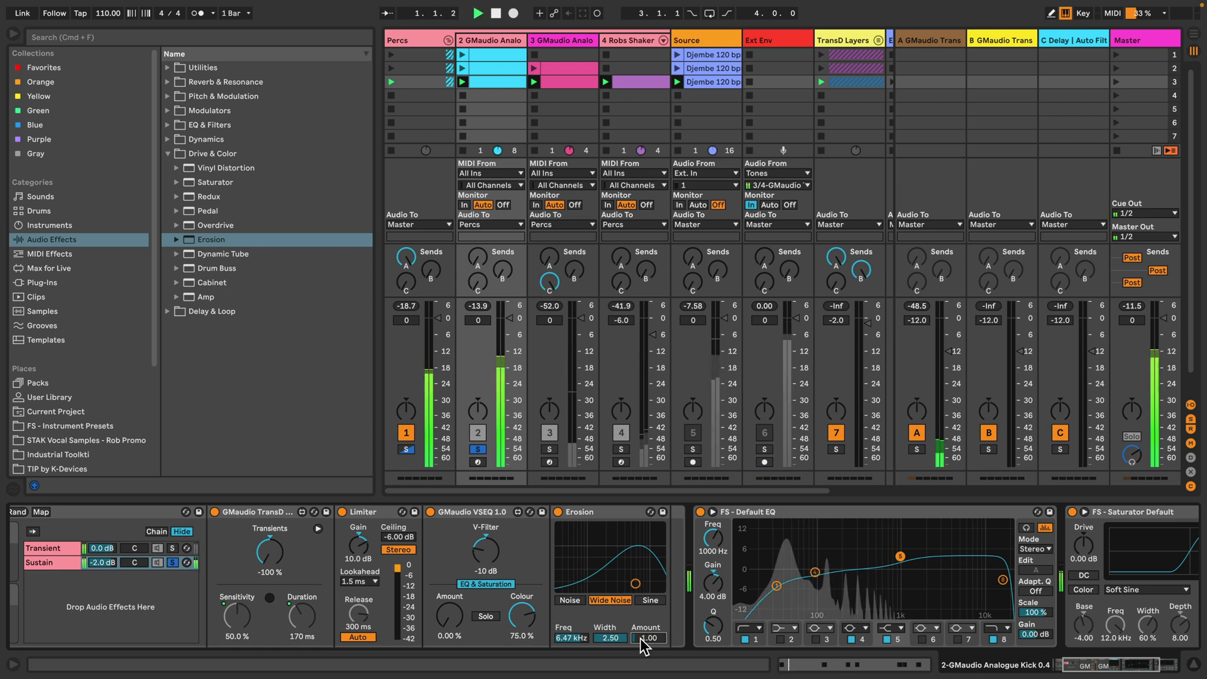
# Step: Audition Erosion at different positions around the Limiter and GMaudio VSEQ 1.0, leaving it directly after GMaudio TransD on the Sustain chain
pyautogui.click(609, 517)
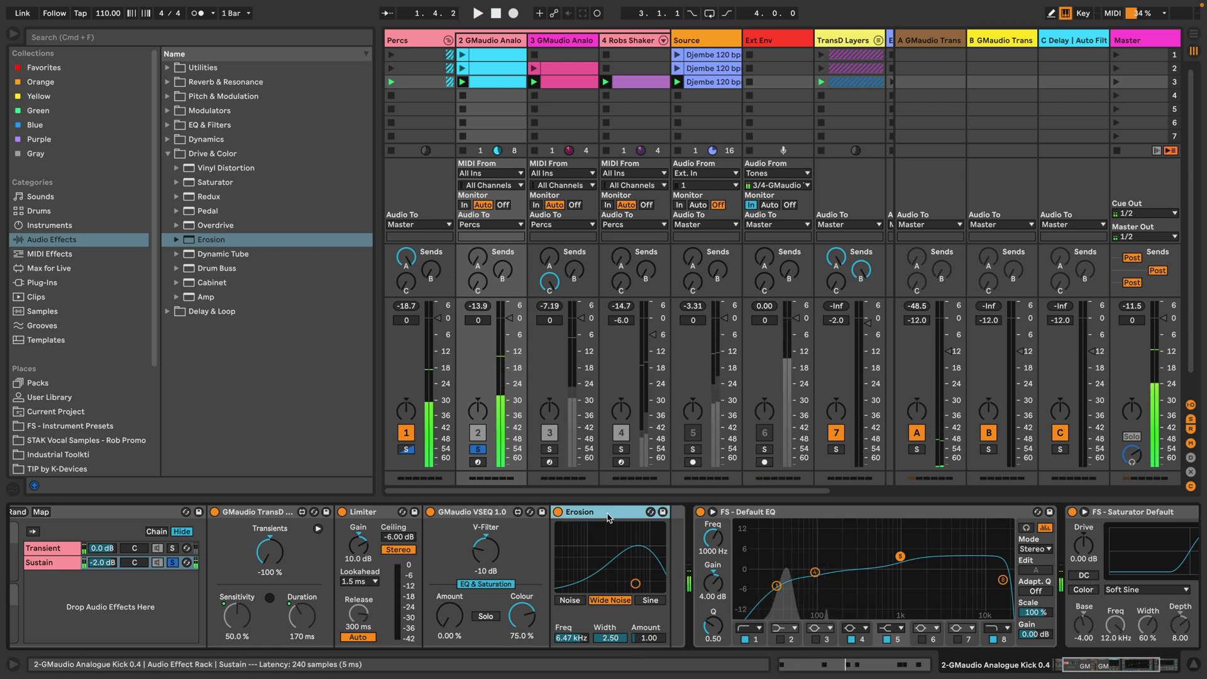
pyautogui.moveTo(609, 517); pyautogui.dragTo(347, 579)
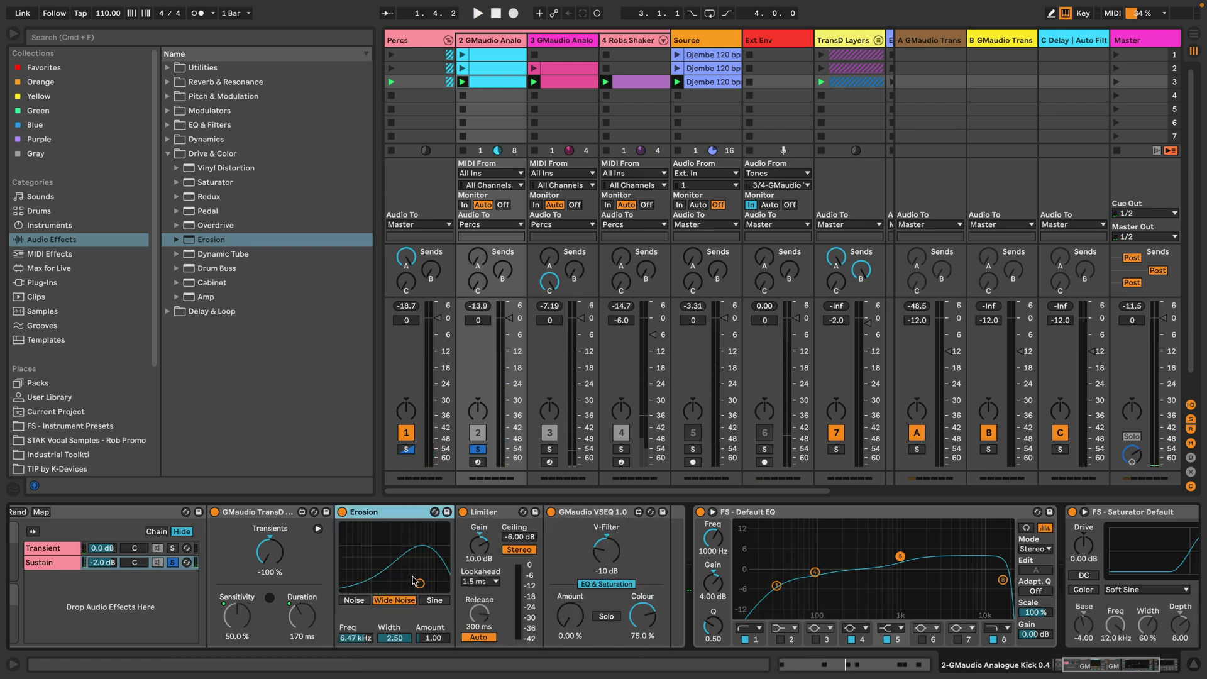
pyautogui.press('space')
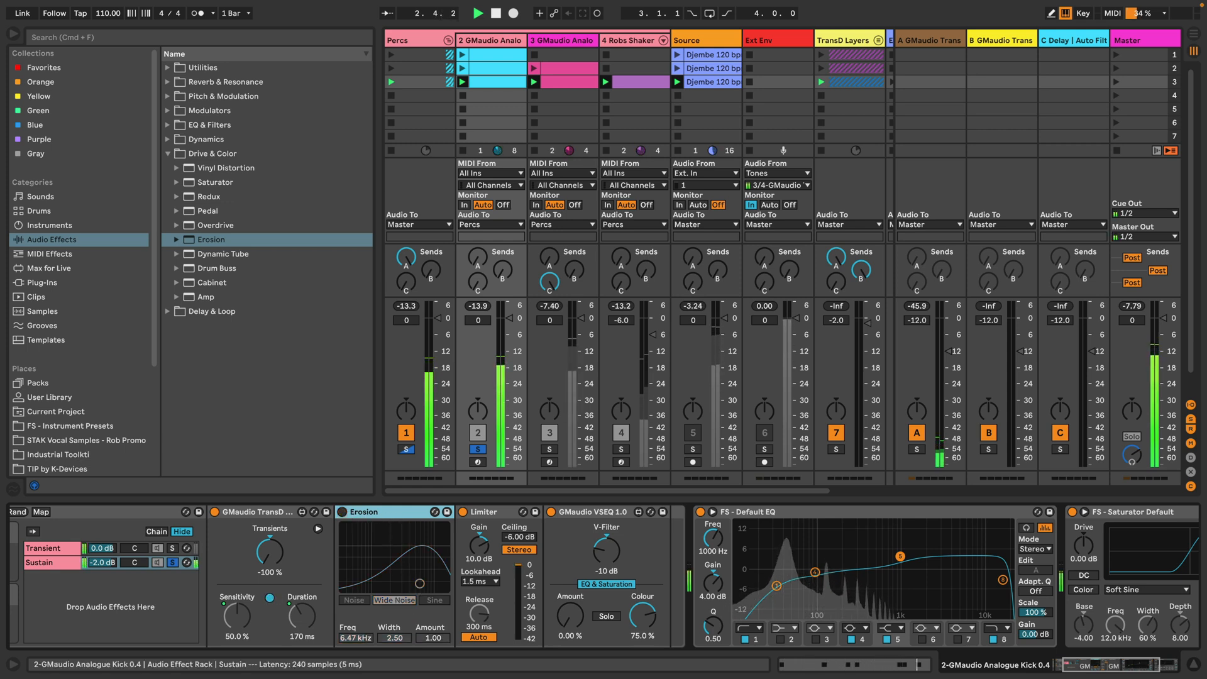
pyautogui.moveTo(510, 540); pyautogui.dragTo(513, 539)
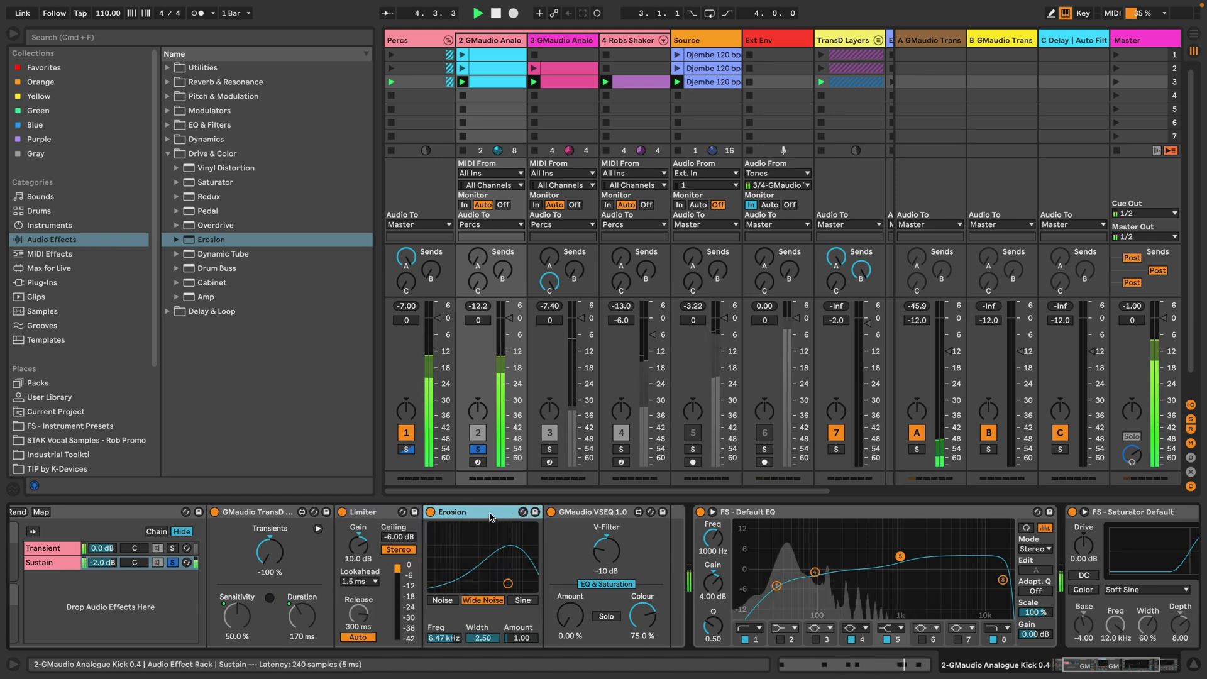
pyautogui.moveTo(591, 552); pyautogui.dragTo(673, 553)
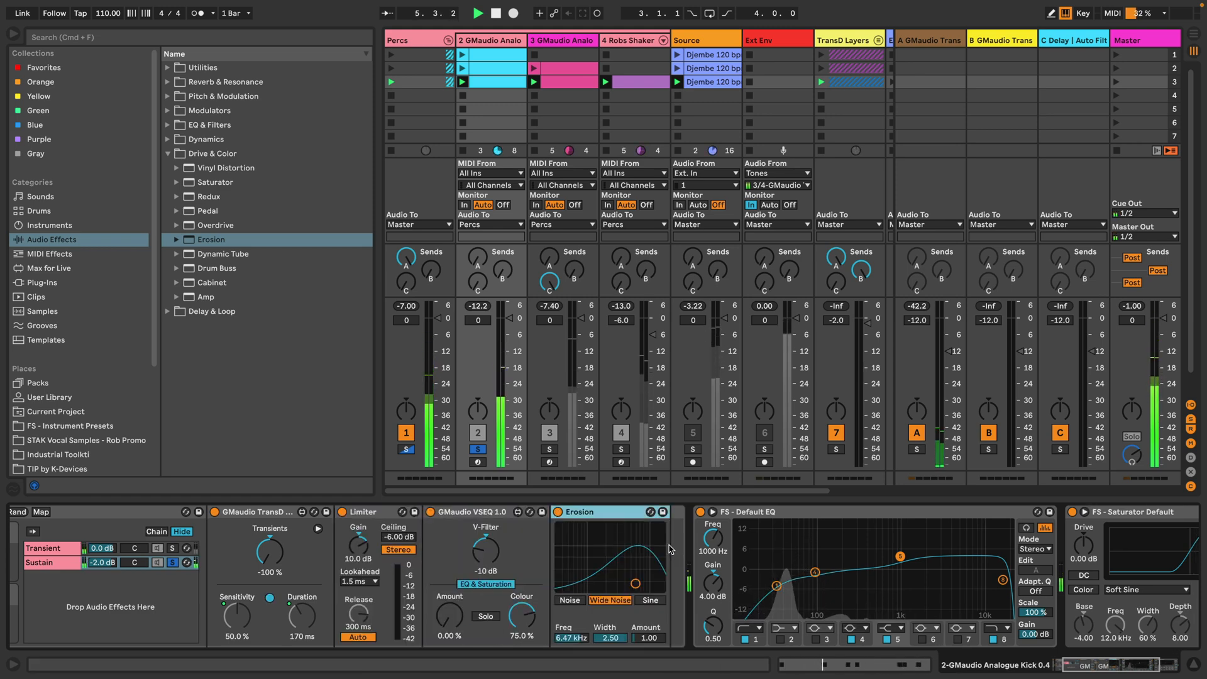
pyautogui.moveTo(544, 517); pyautogui.dragTo(360, 545)
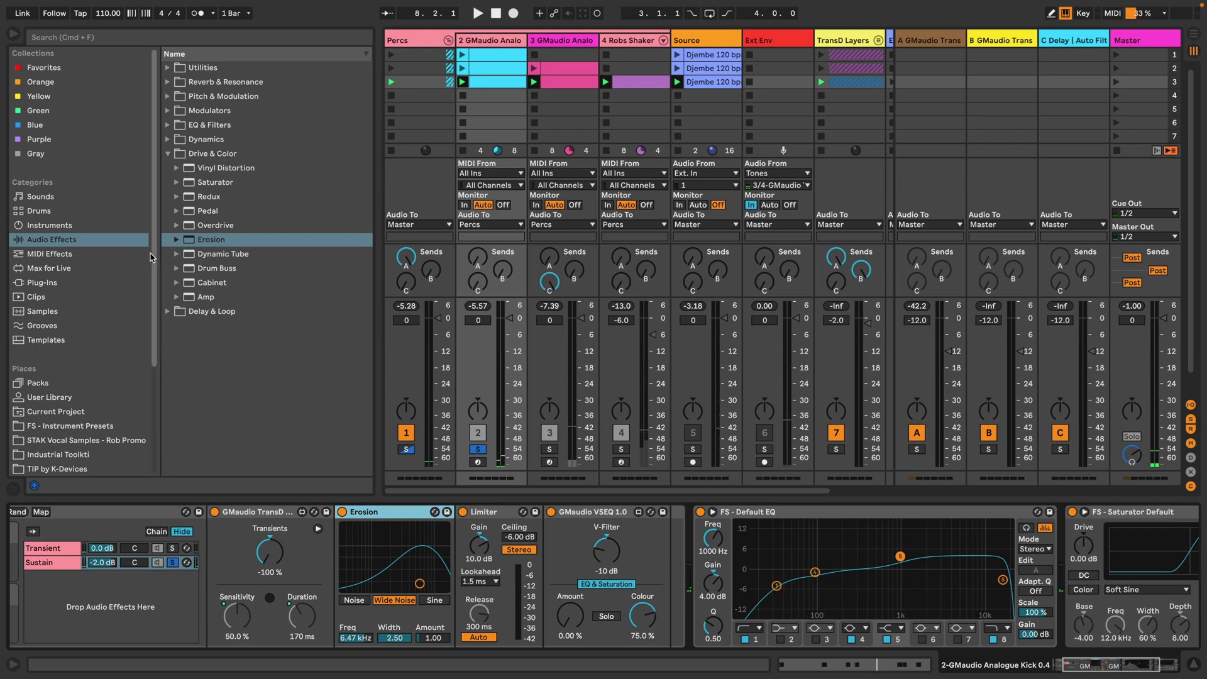
# Step: Hide the browser and unsolo the Sustain chain in the kick's Audio Effect Rack
pyautogui.click(9, 32)
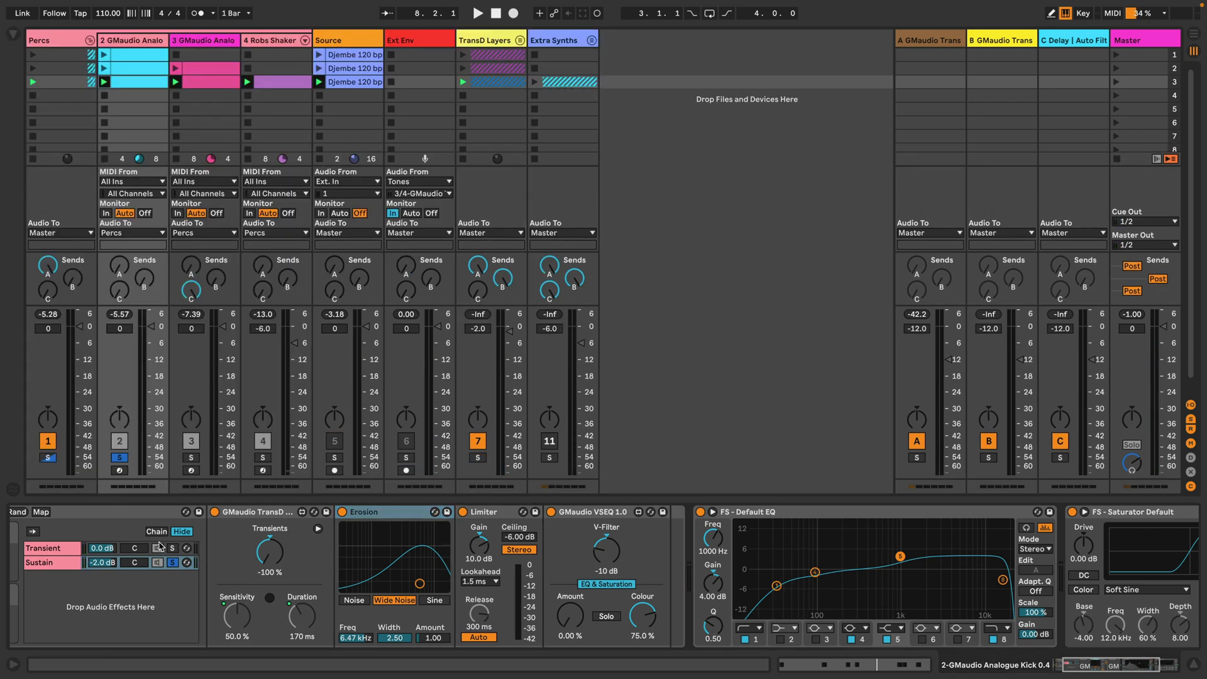
pyautogui.click(174, 563)
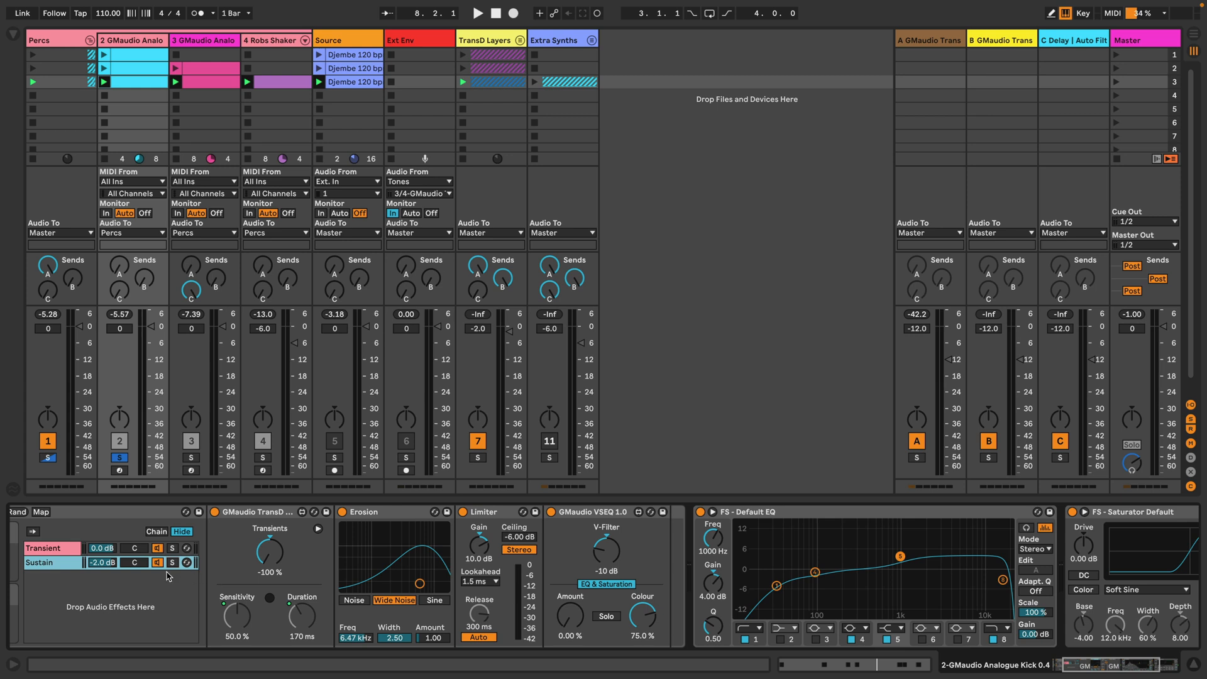
pyautogui.hscroll(-3, 167, 575)
# Step: Audition the kick's Transient and Sustain chains together with Erosion bypassed and re-enabled
pyautogui.press('space')
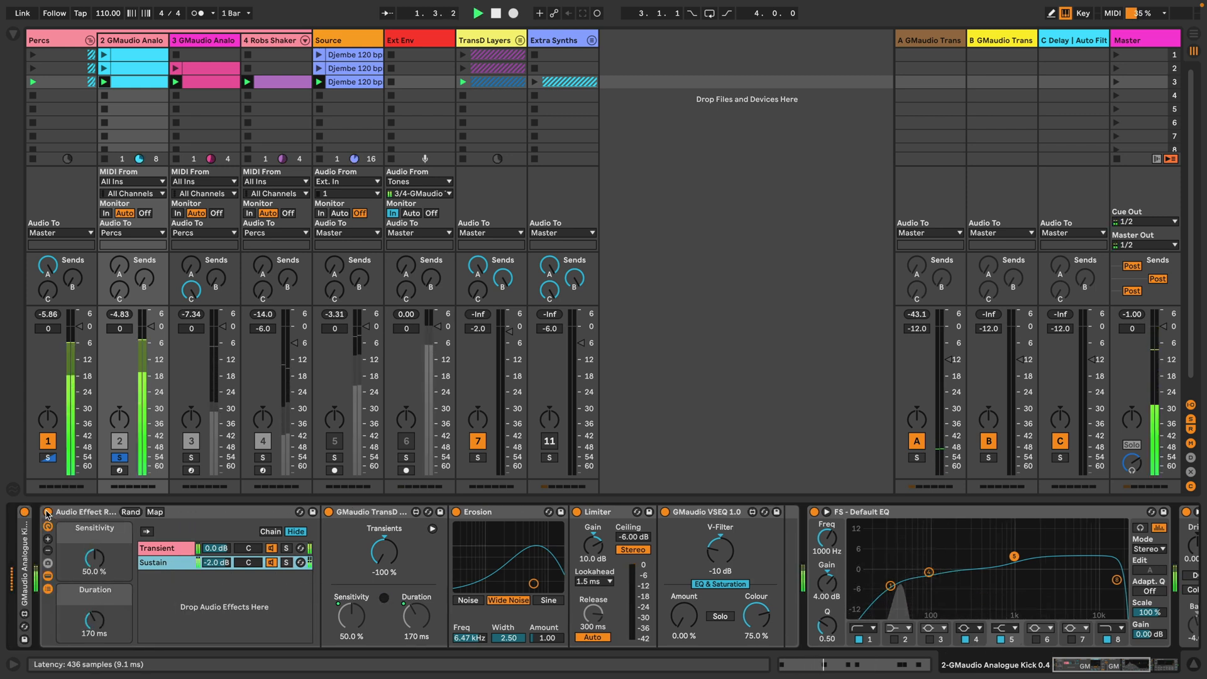
pyautogui.click(457, 513)
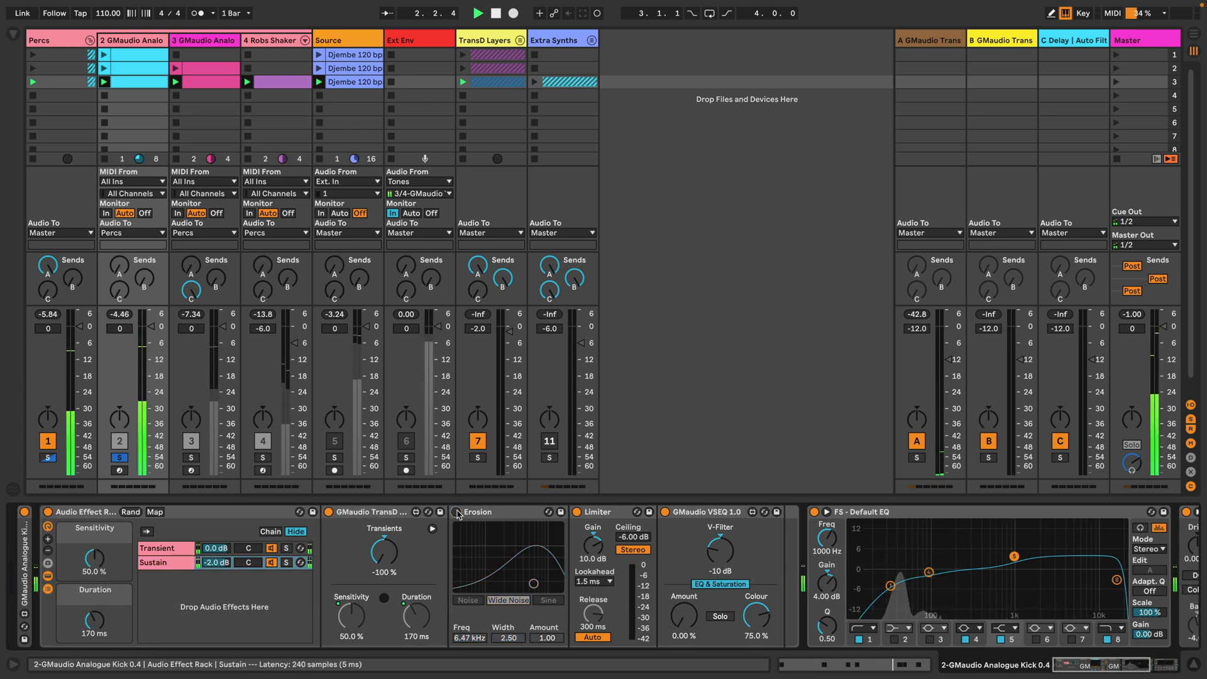
pyautogui.click(457, 512)
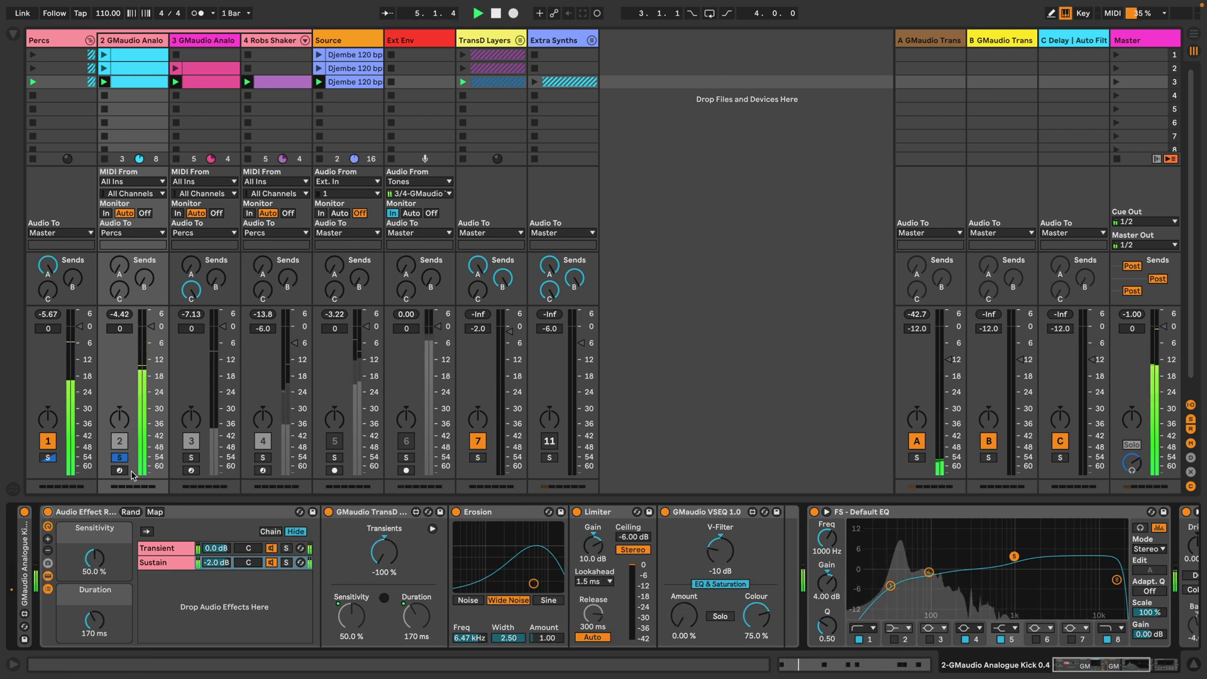
pyautogui.press('space')
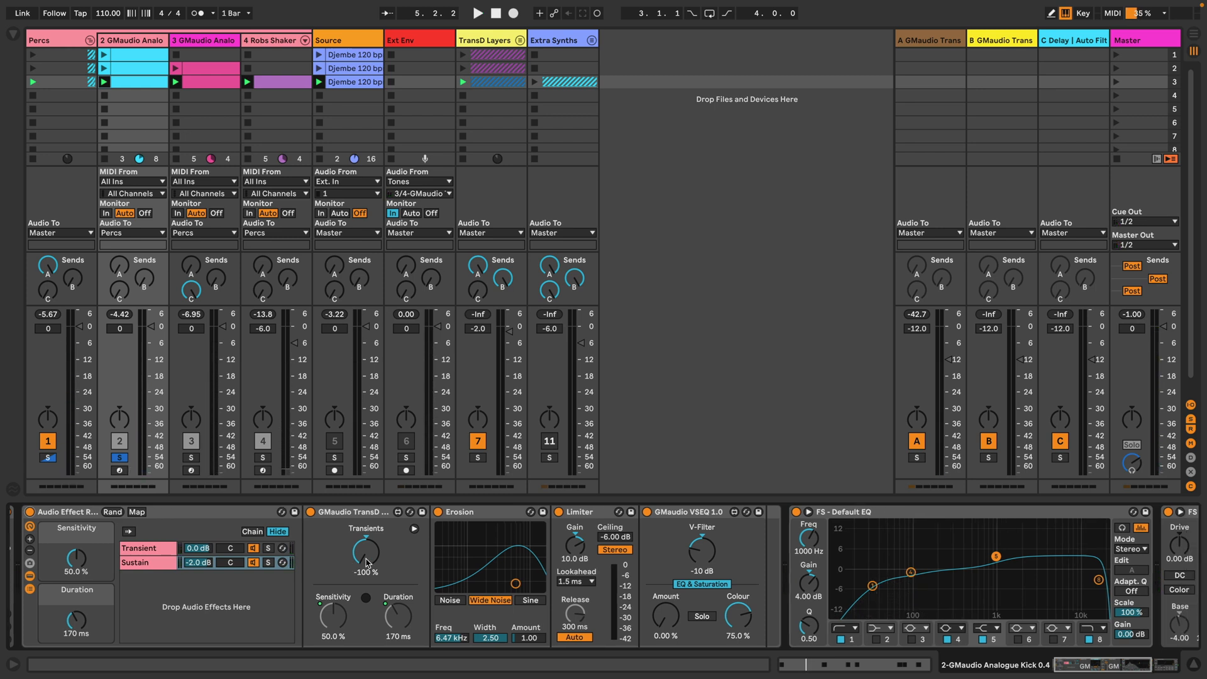
pyautogui.scroll(-5, 368, 561)
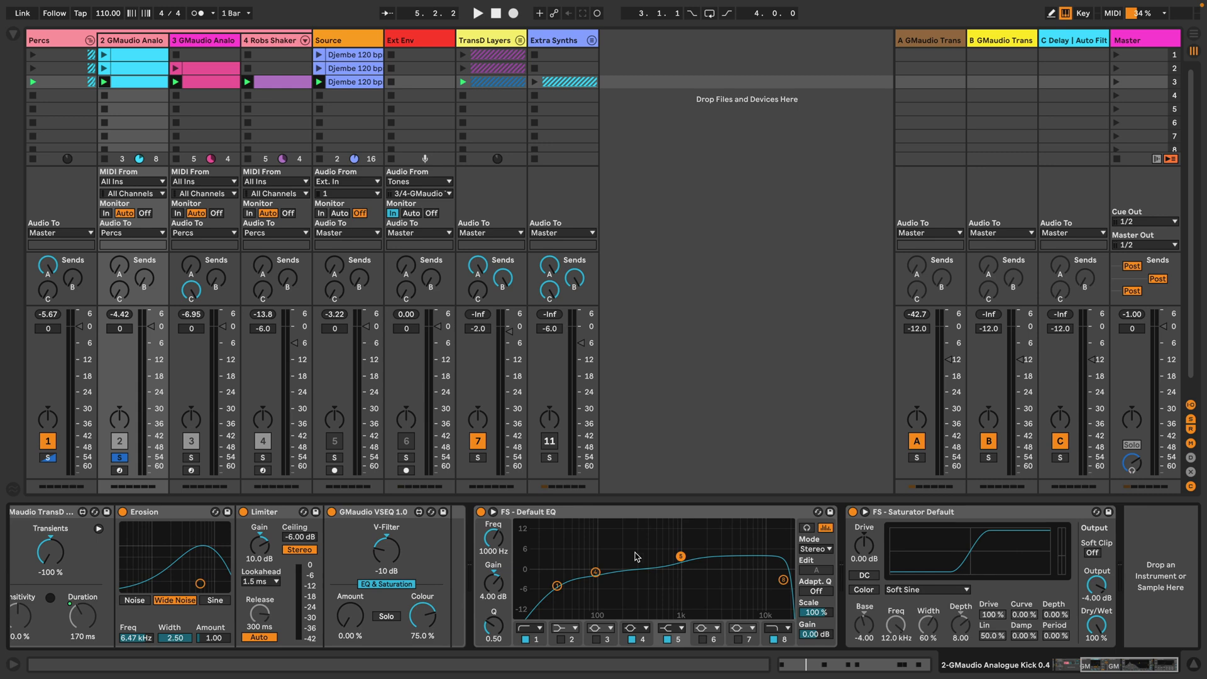
pyautogui.scroll(5, 467, 552)
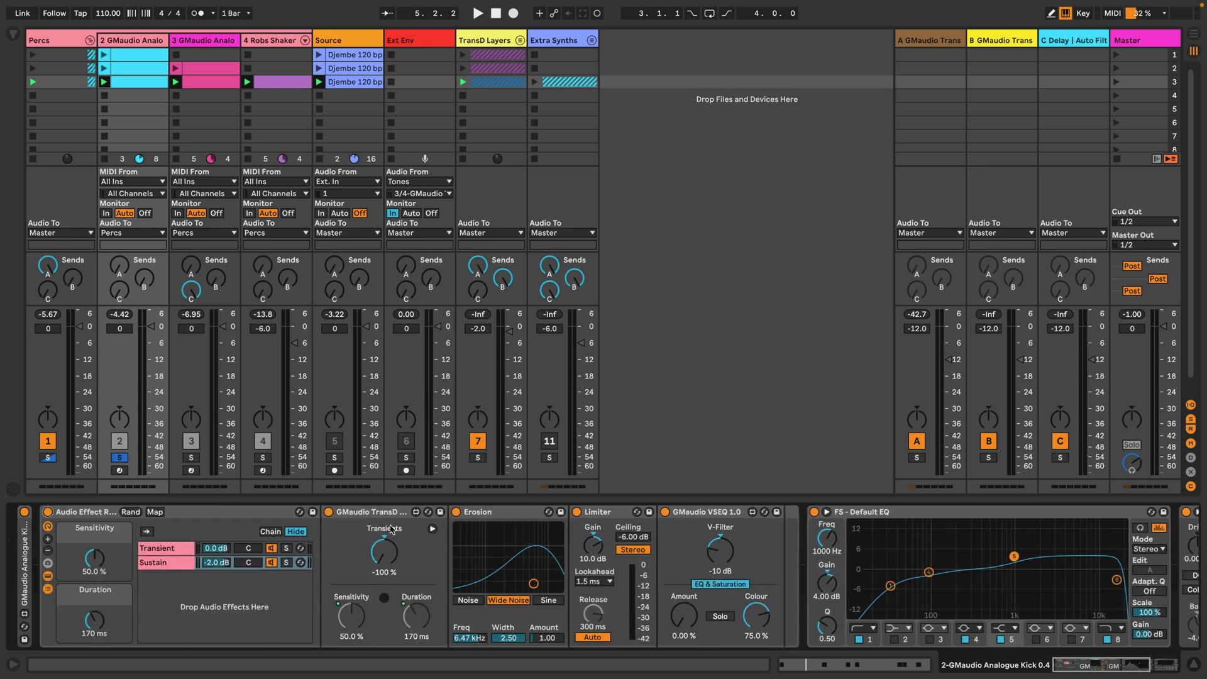
# Step: Open the devices of the GMaudio Analog Snare track, move the solo from the kick to it and audition the snare
pyautogui.click(195, 42)
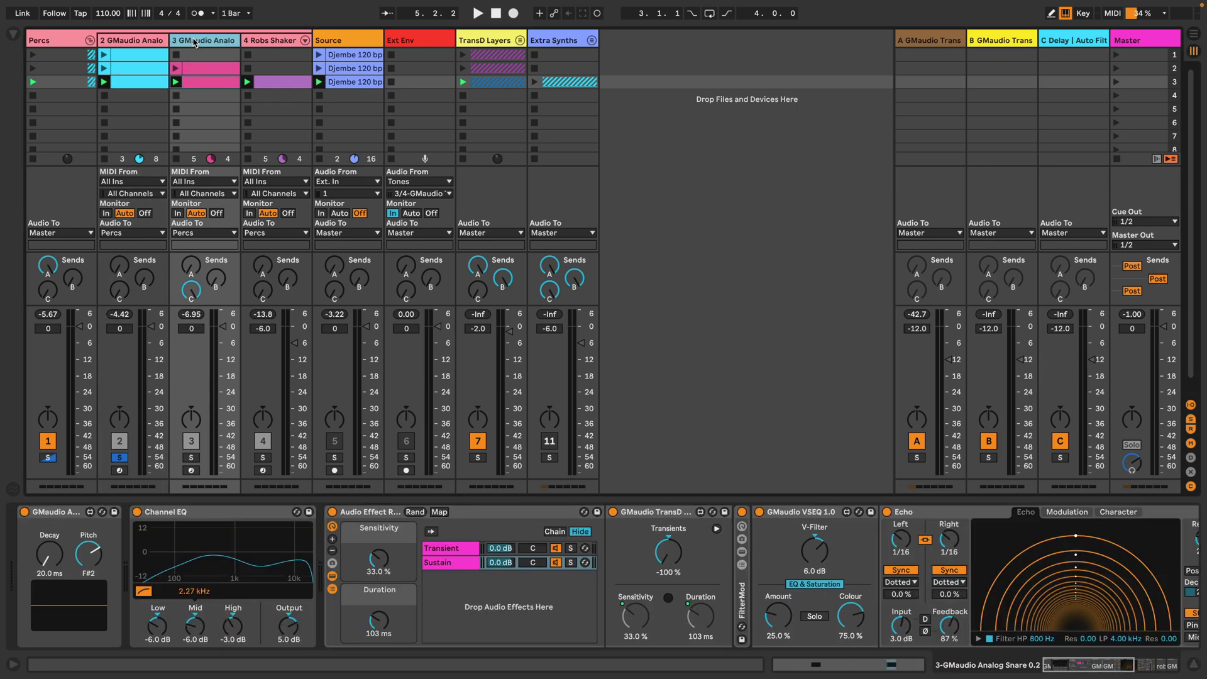
pyautogui.click(119, 457)
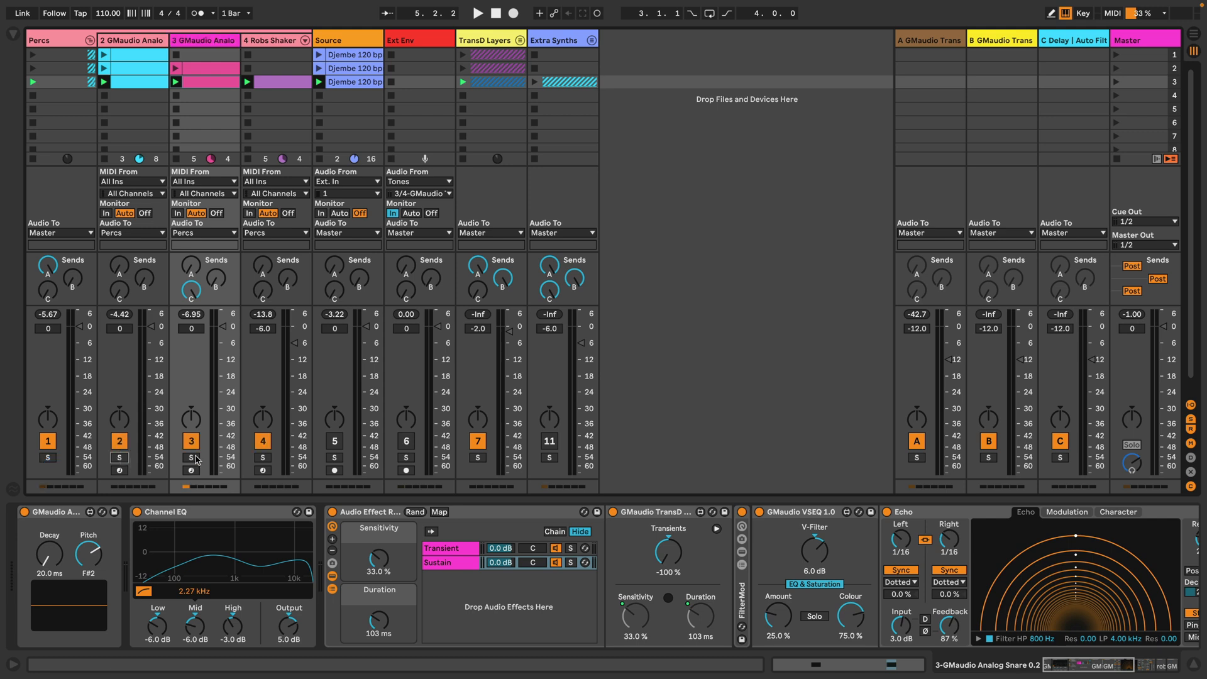
pyautogui.click(196, 458)
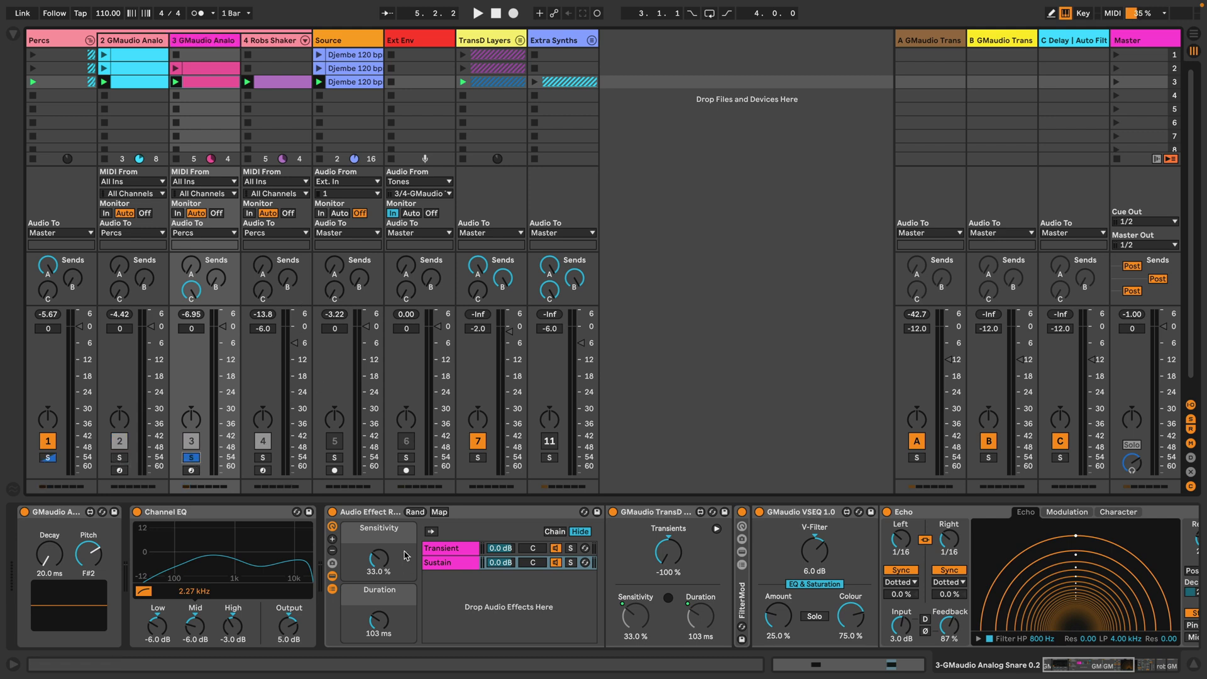
pyautogui.press('space')
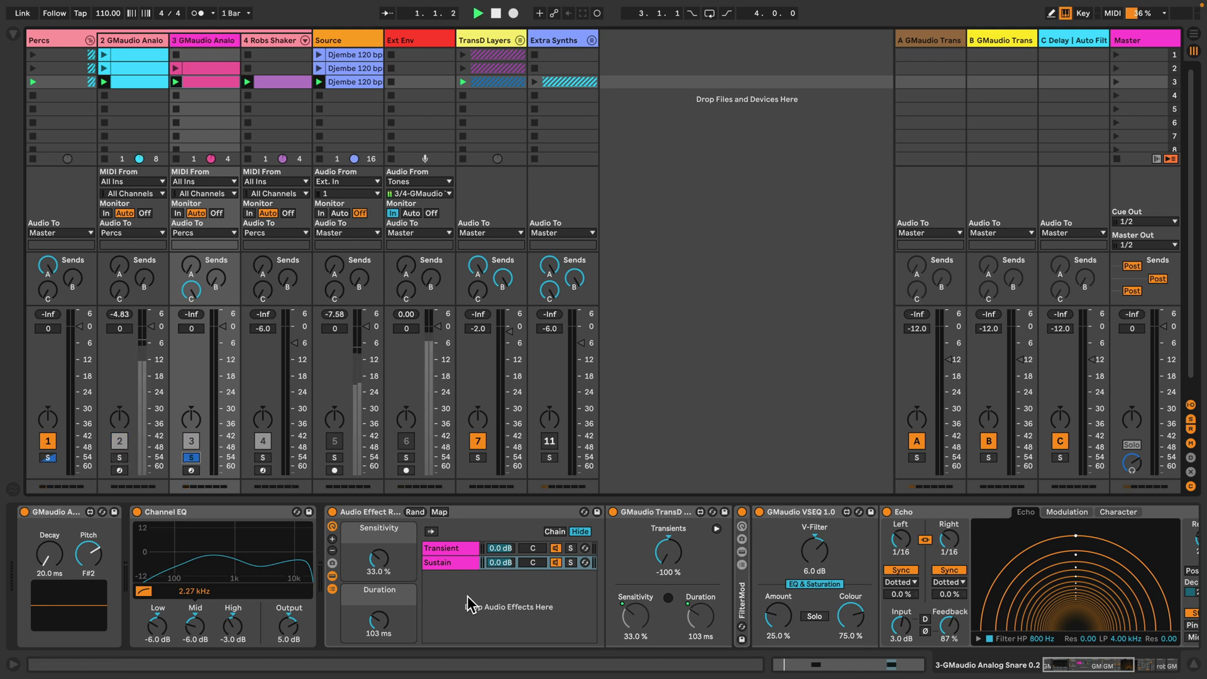
pyautogui.press('space')
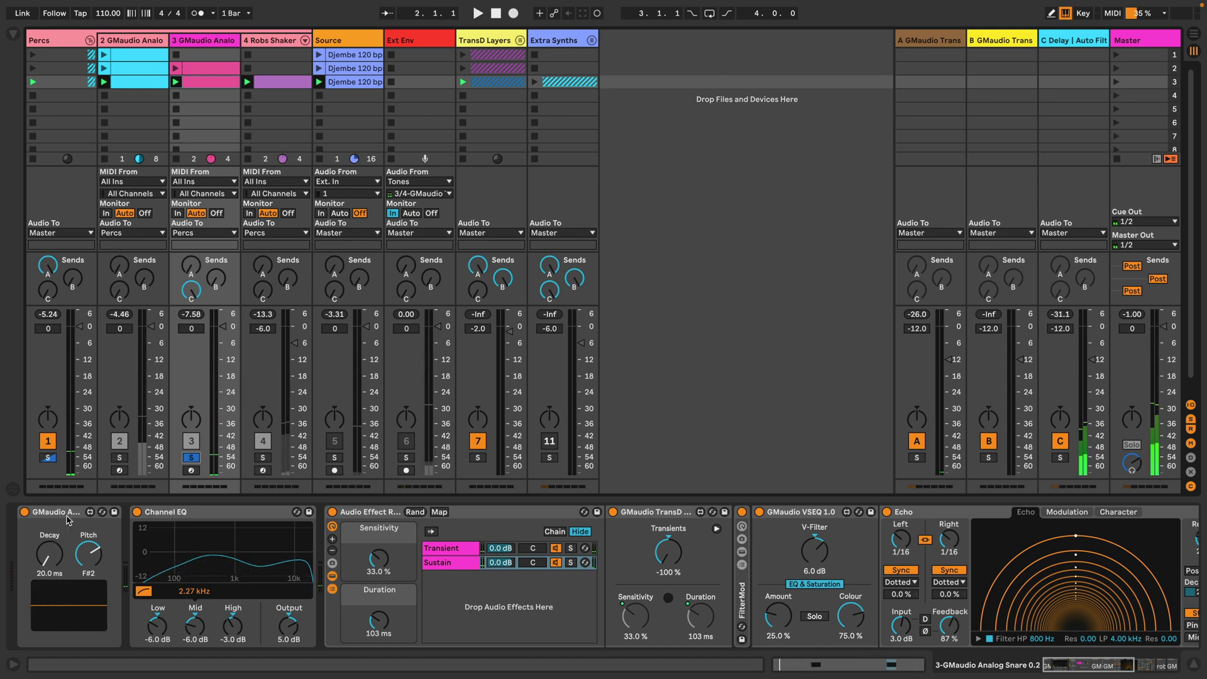
# Step: Audition the soloed snare with its Audio Effect Rack bypassed, and re-enable the rack
pyautogui.click(333, 513)
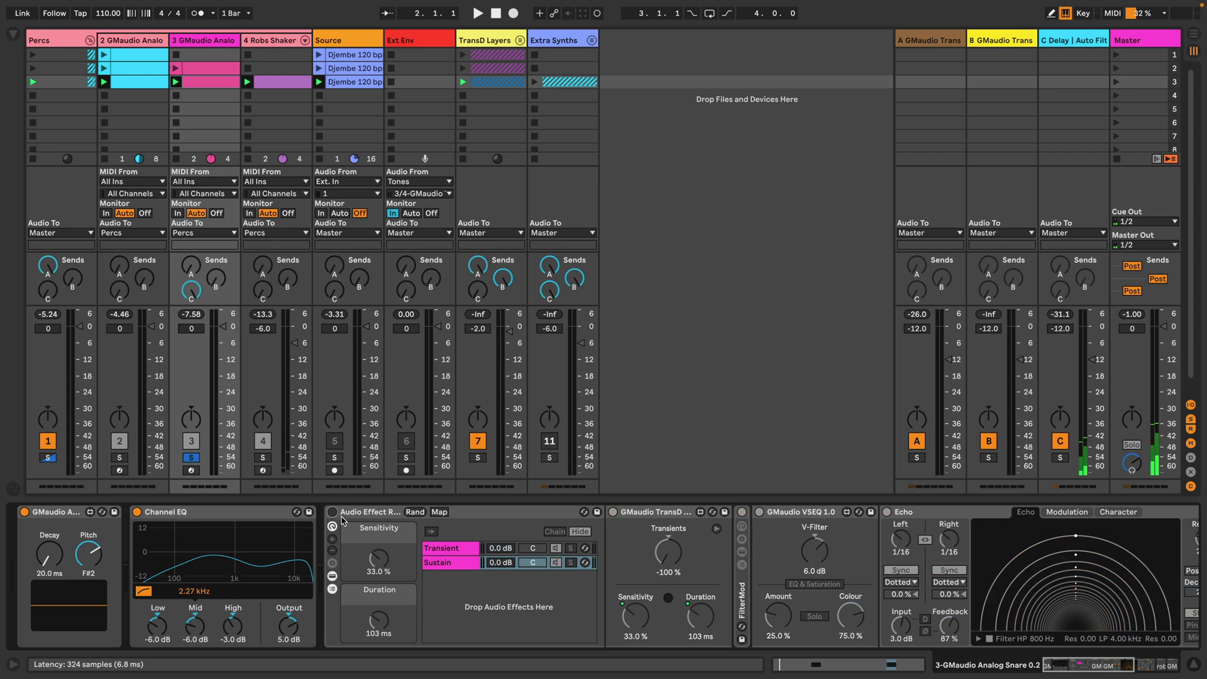
pyautogui.press('space')
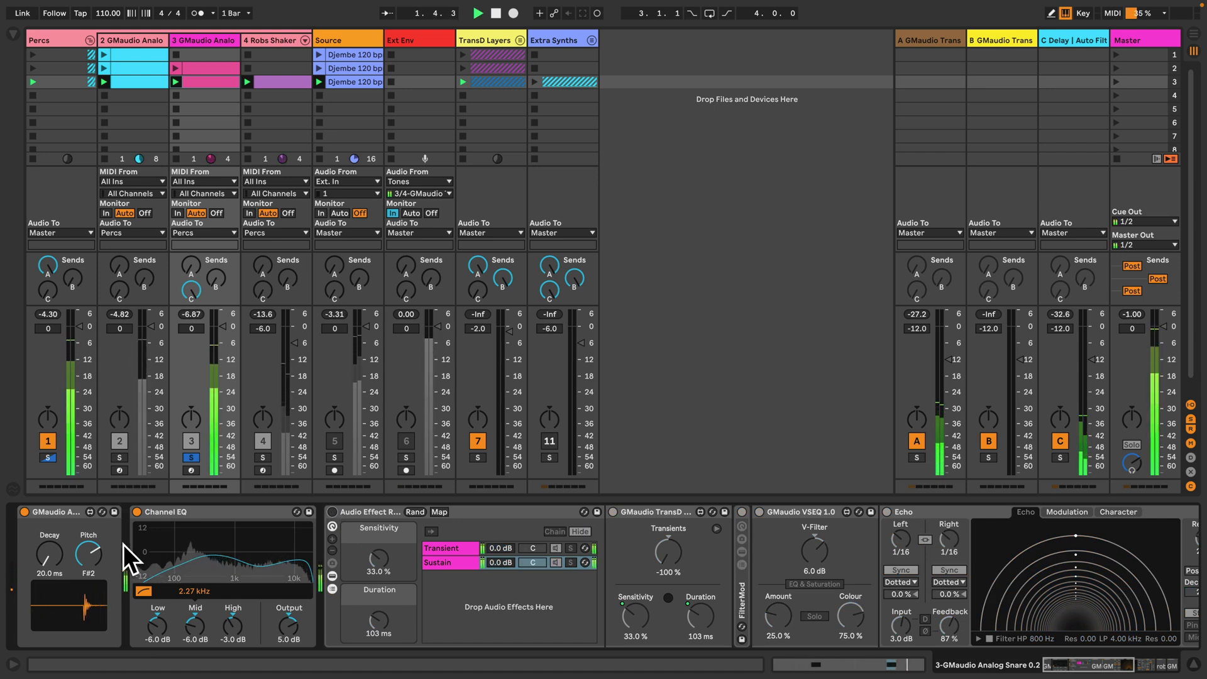
pyautogui.press('space')
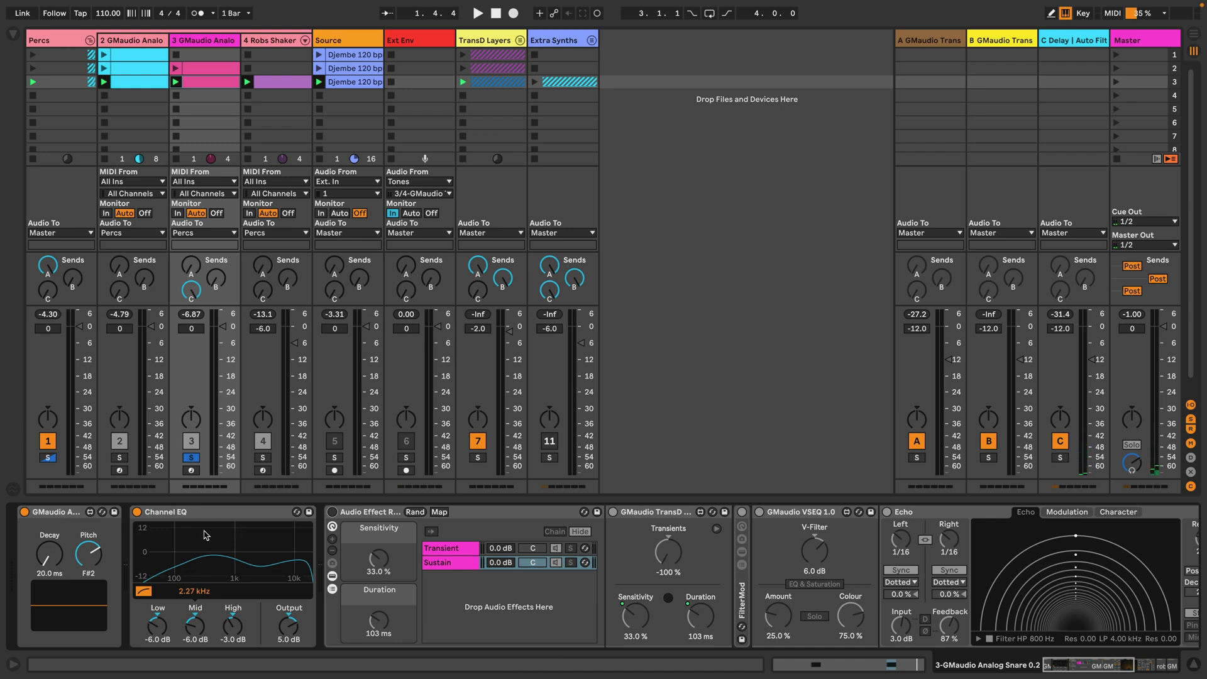
pyautogui.click(349, 512)
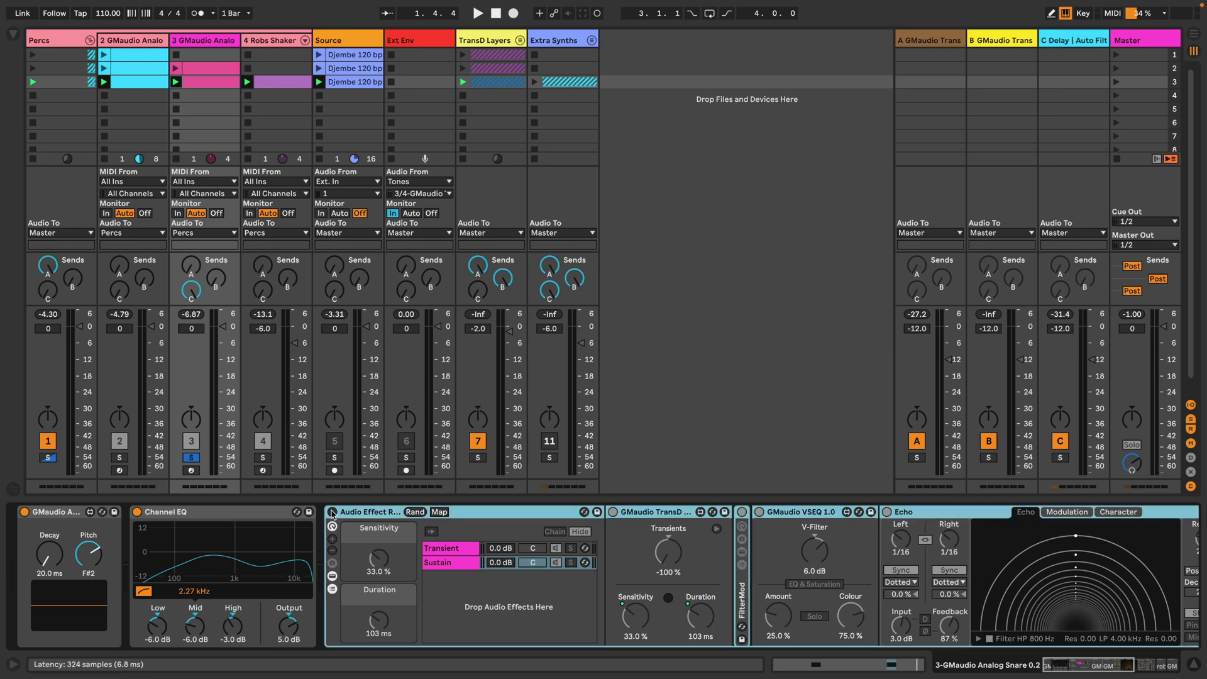
# Step: Solo the snare rack's Transient chain and audition it with Redux bypassed and re-enabled
pyautogui.hscroll(5, 378, 599)
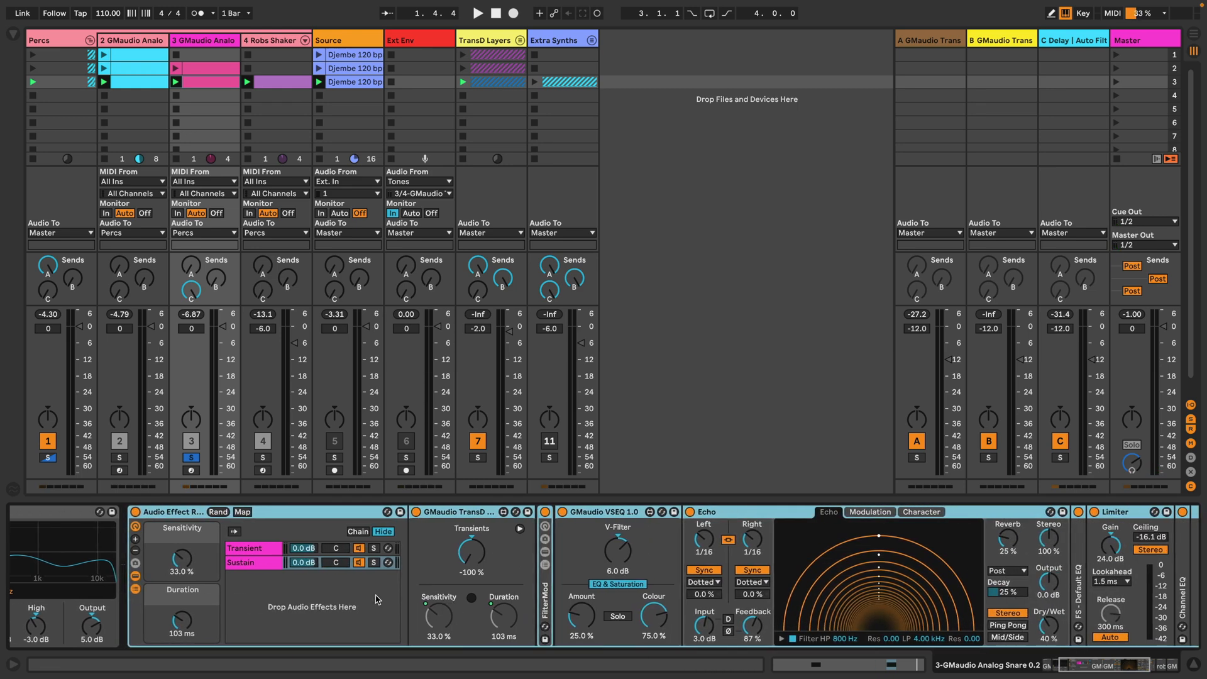
pyautogui.hscroll(2, 378, 600)
pyautogui.click(186, 550)
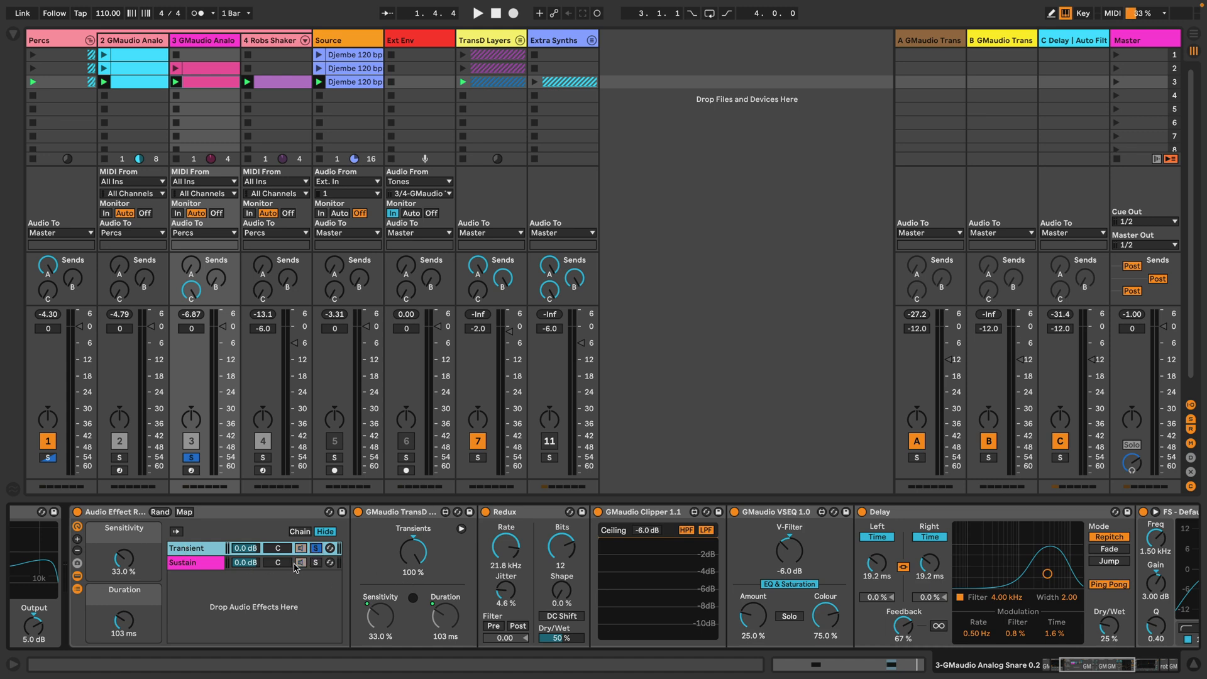
pyautogui.press('space')
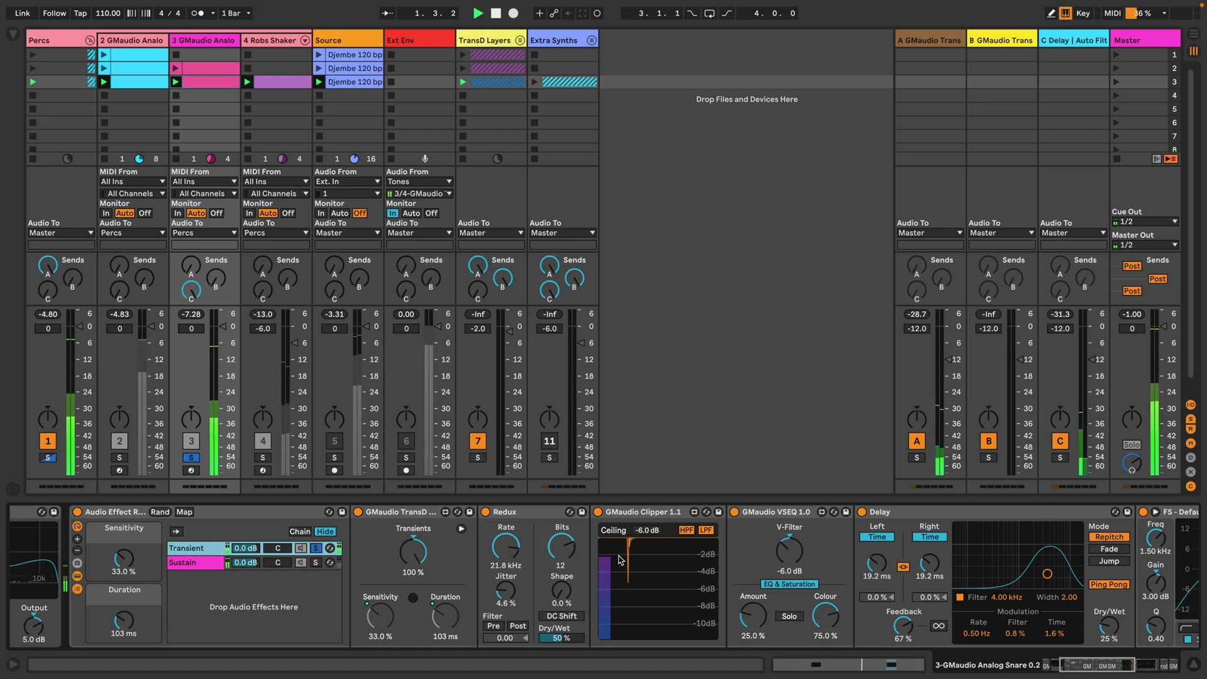
pyautogui.hscroll(8, 654, 576)
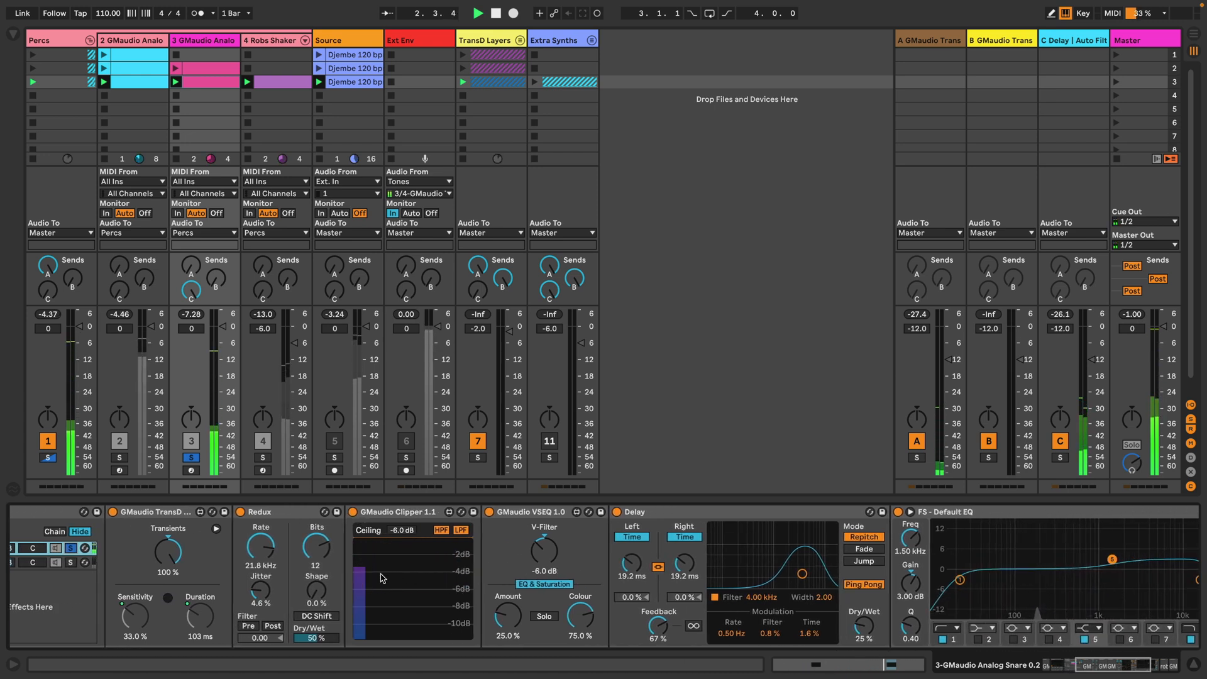
pyautogui.click(240, 513)
pyautogui.click(240, 512)
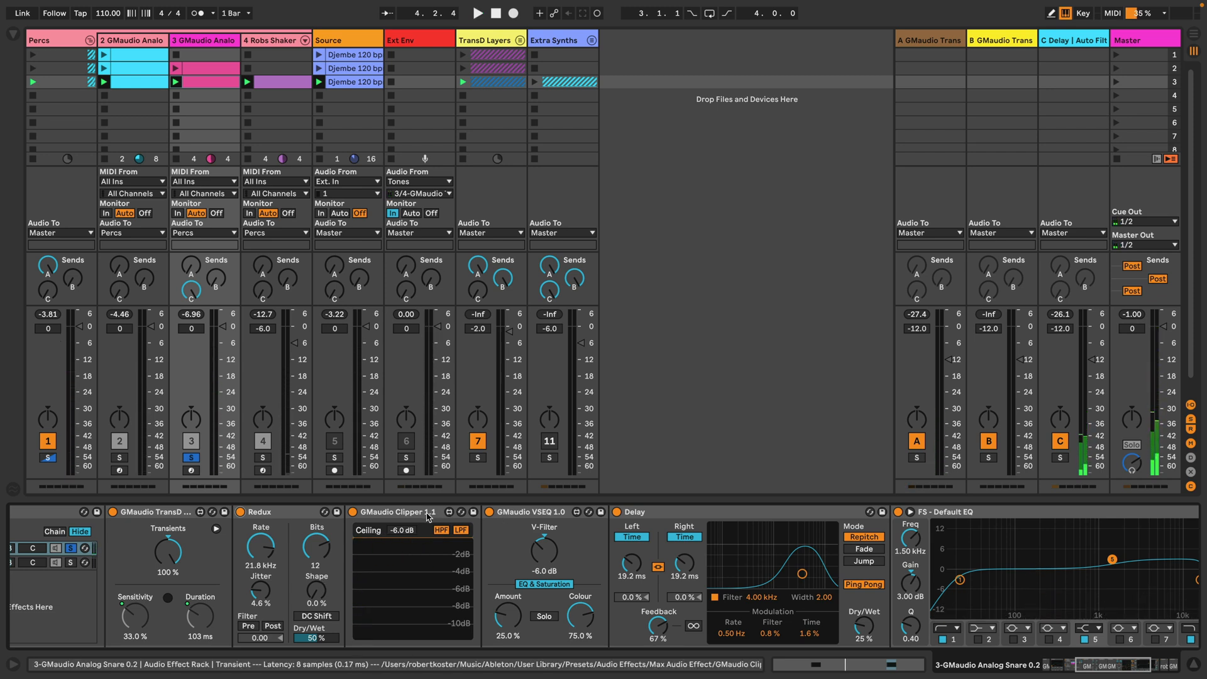
# Step: Examine the GMaudio Clipper 1.1, GMaudio VSEQ 1.0 and Delay settings on the snare's Transient chain
pyautogui.click(425, 565)
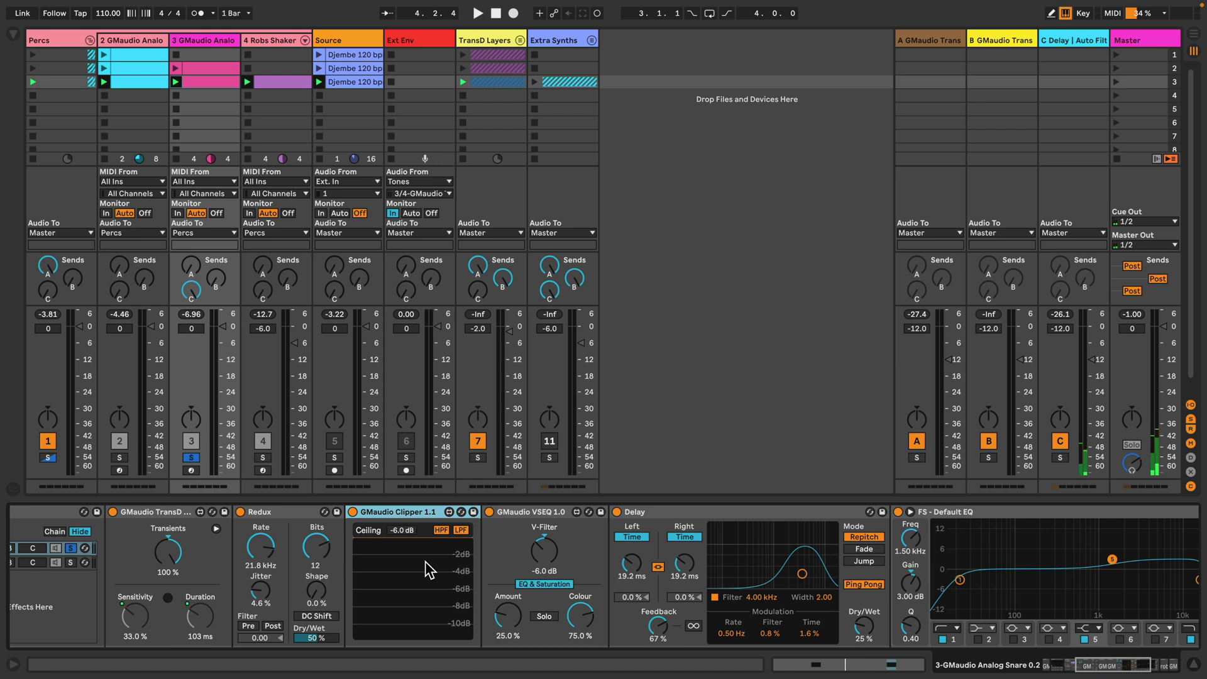
pyautogui.hscroll(3, 427, 569)
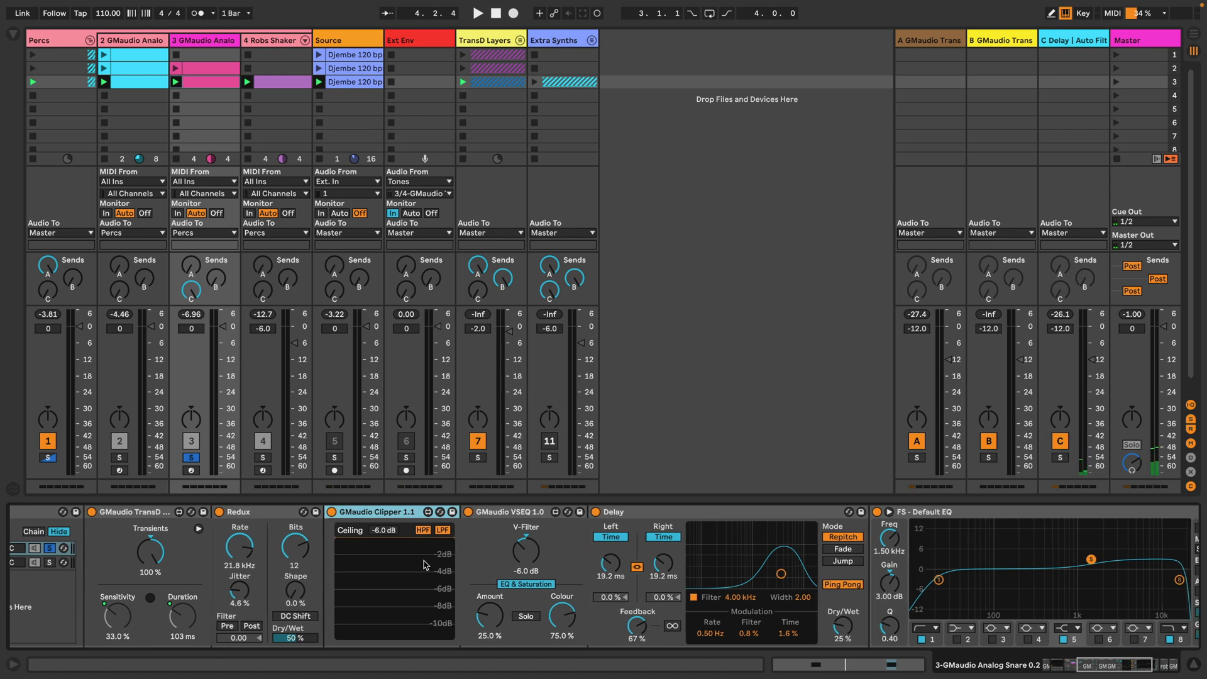
pyautogui.click(454, 548)
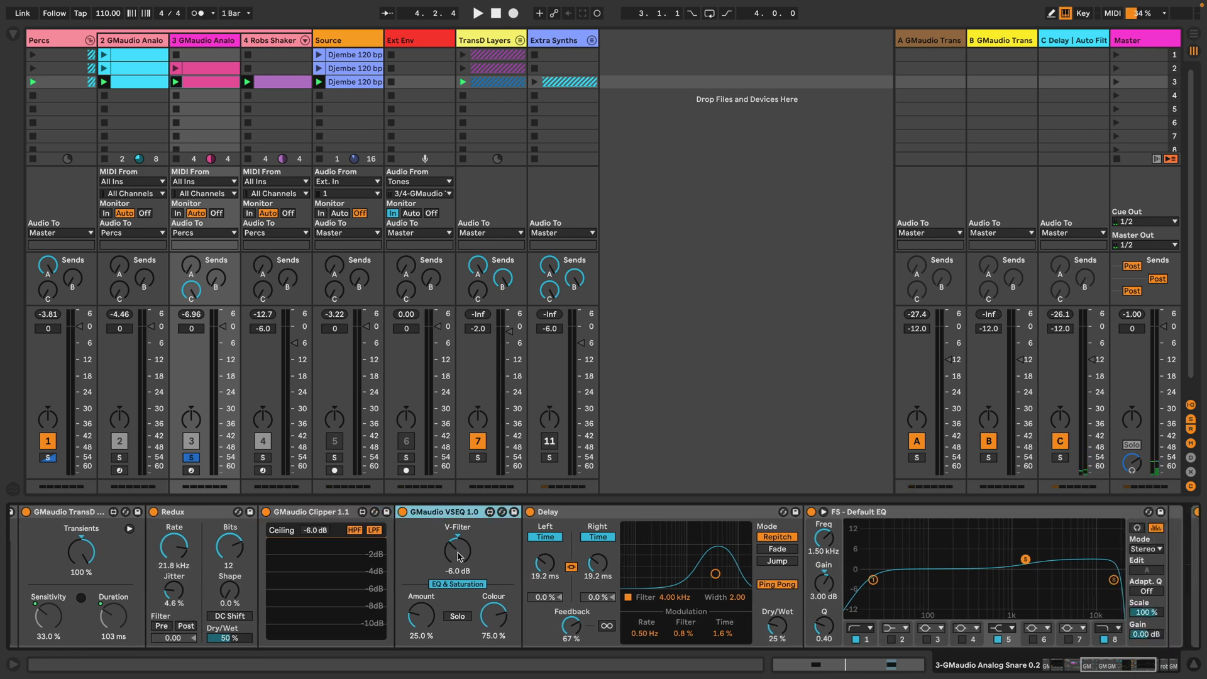
pyautogui.click(459, 557)
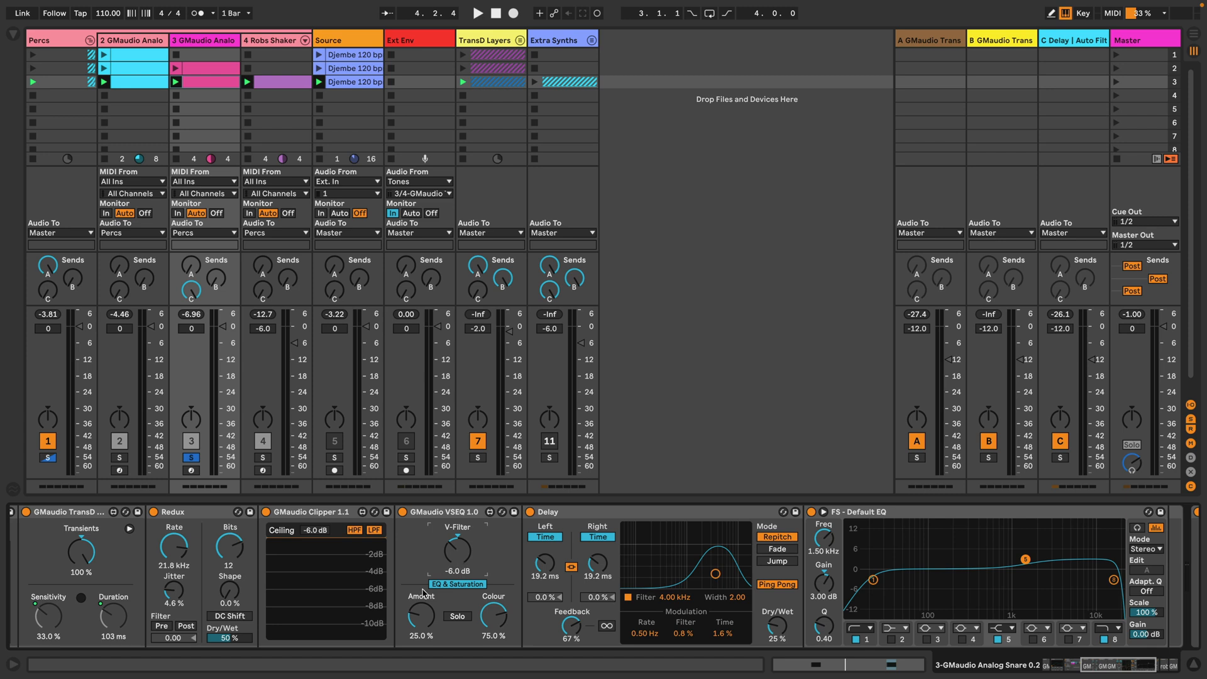
pyautogui.click(645, 517)
pyautogui.hscroll(3, 464, 574)
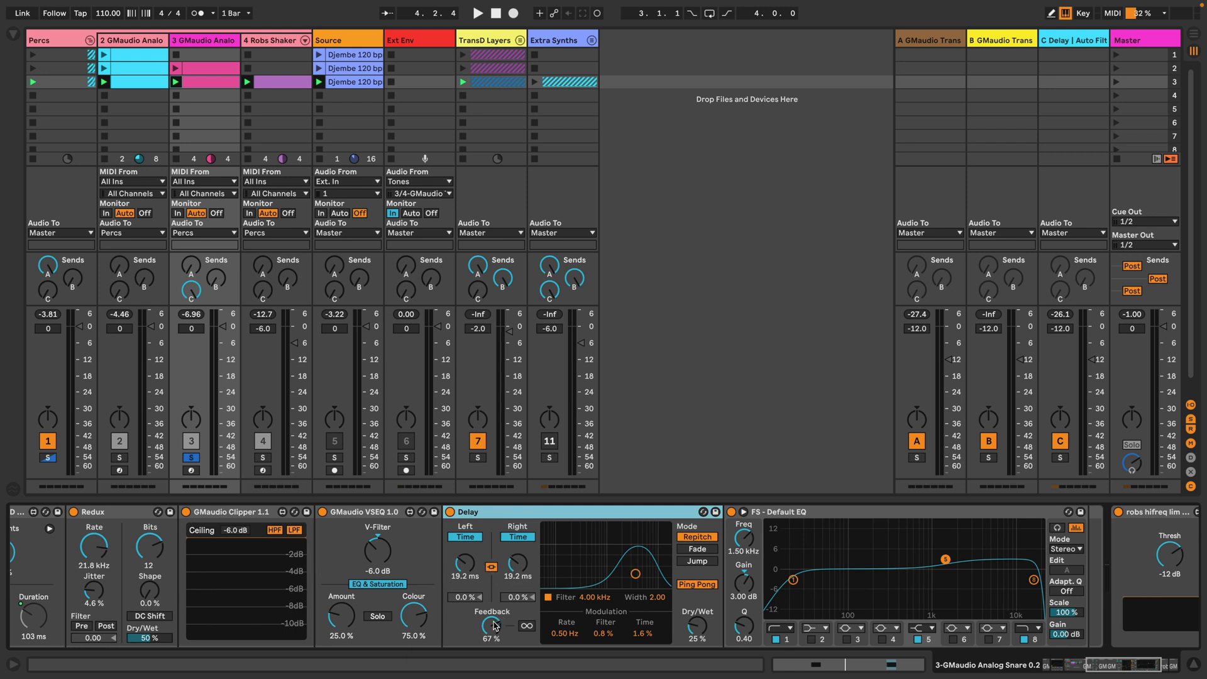
pyautogui.hscroll(1, 636, 575)
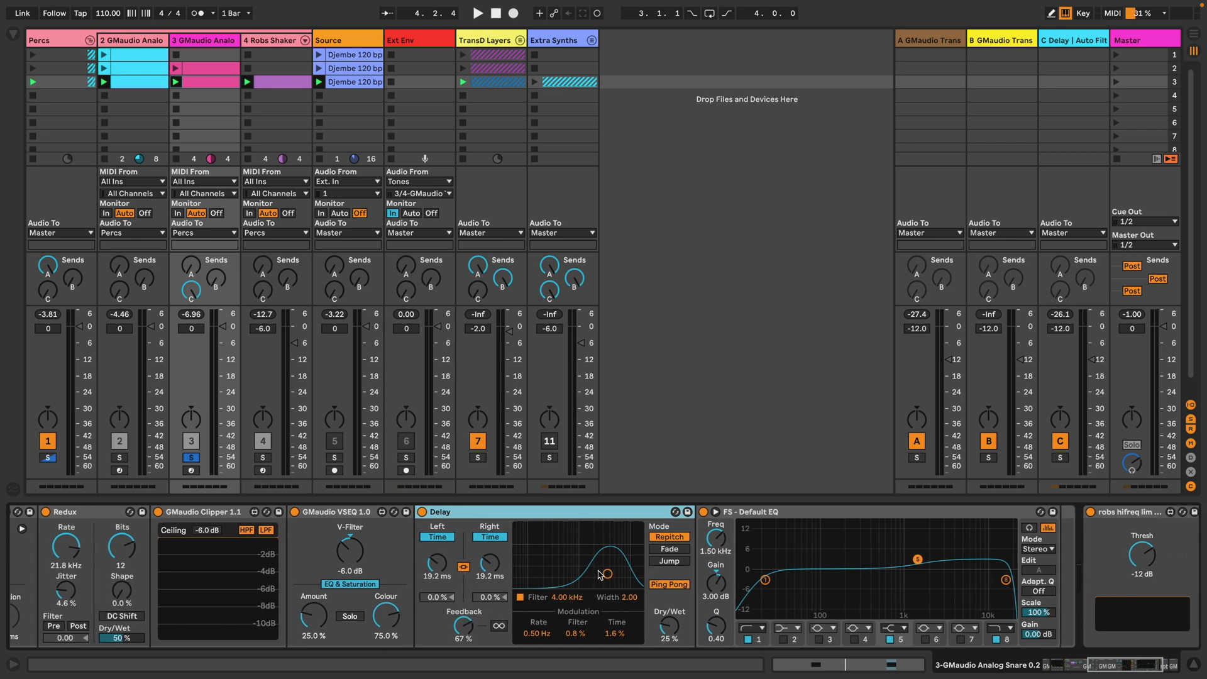
pyautogui.hscroll(-10, 430, 588)
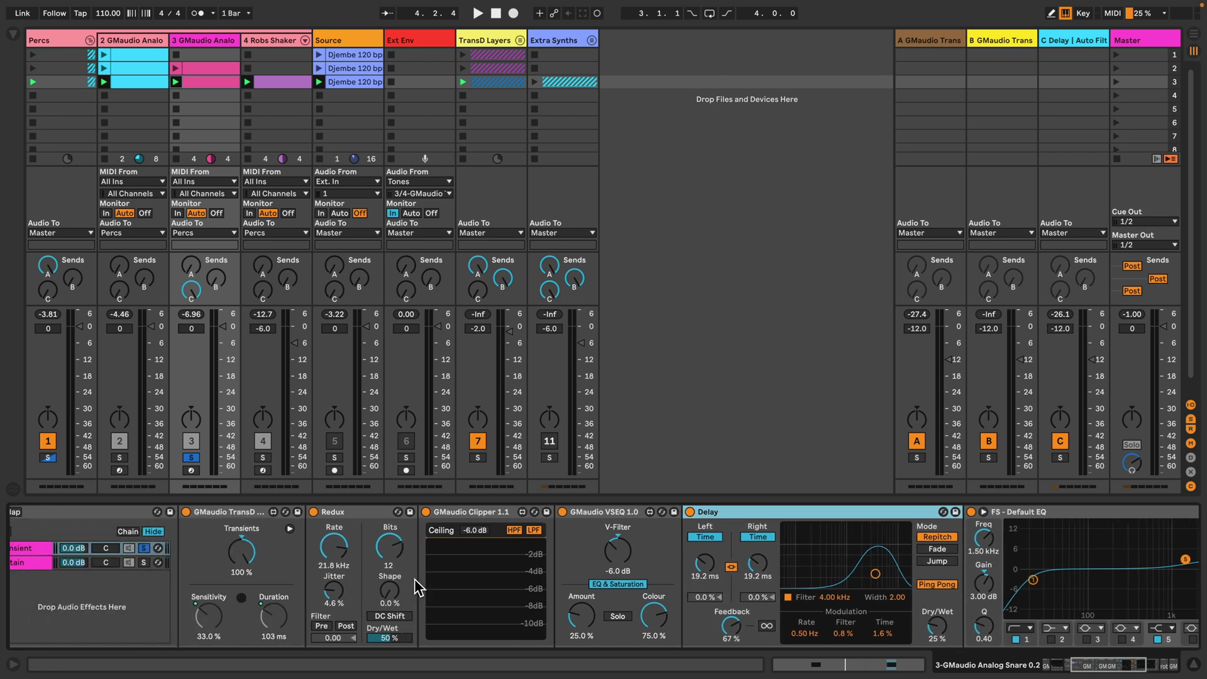
# Step: Audition the snare's soloed Transient chain with Delay bypassed and re-enabled
pyautogui.press('space')
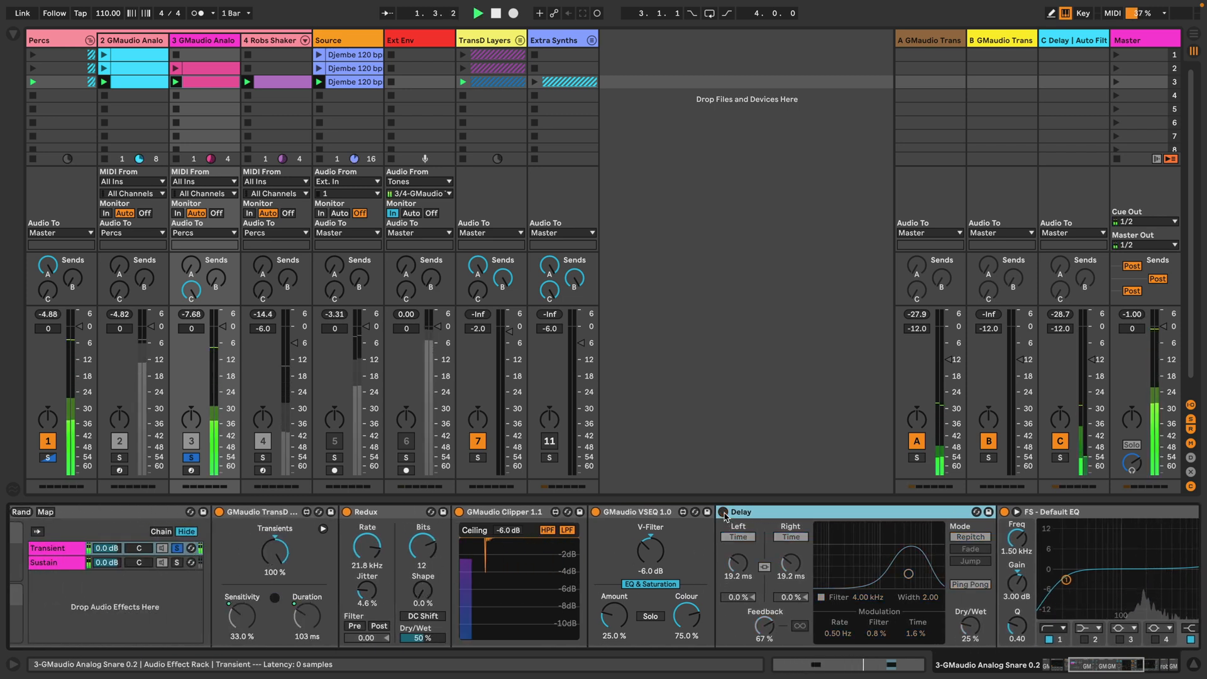
pyautogui.click(724, 512)
pyautogui.click(725, 511)
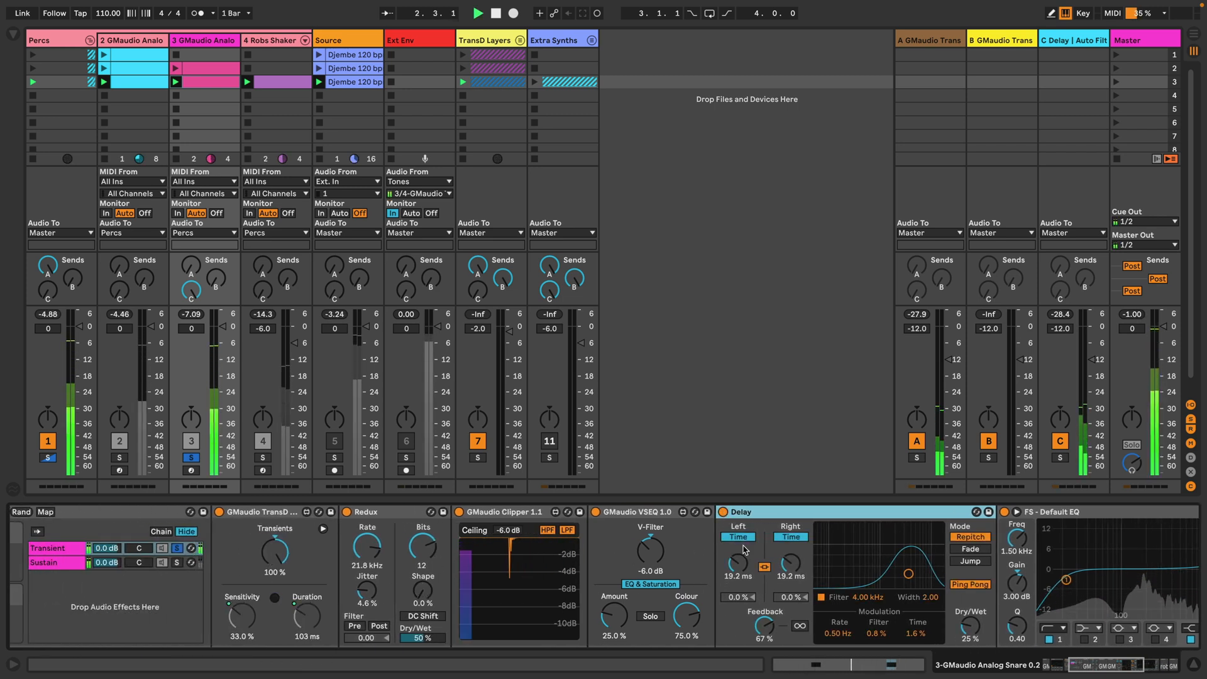
pyautogui.hscroll(6, 757, 552)
pyautogui.hscroll(1, 757, 552)
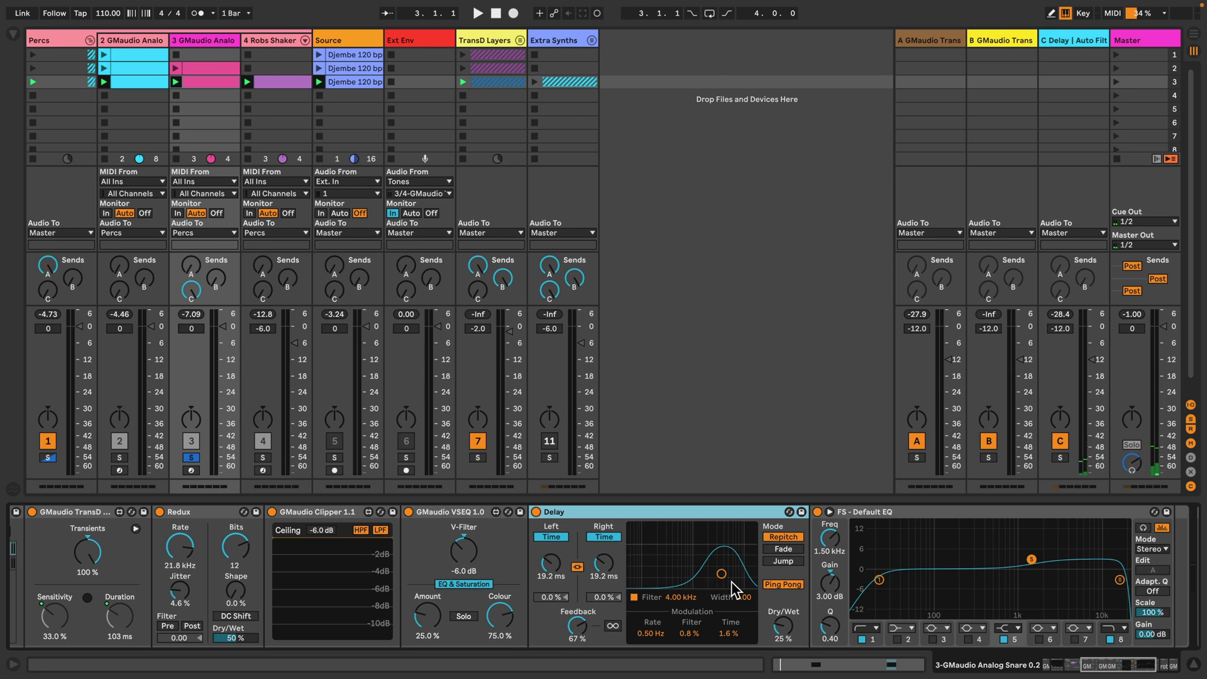
# Step: Audition the Transient chain while viewing its FS - Default EQ, and switch the solo to the snare rack's Sustain chain
pyautogui.hscroll(8, 730, 581)
pyautogui.press('space')
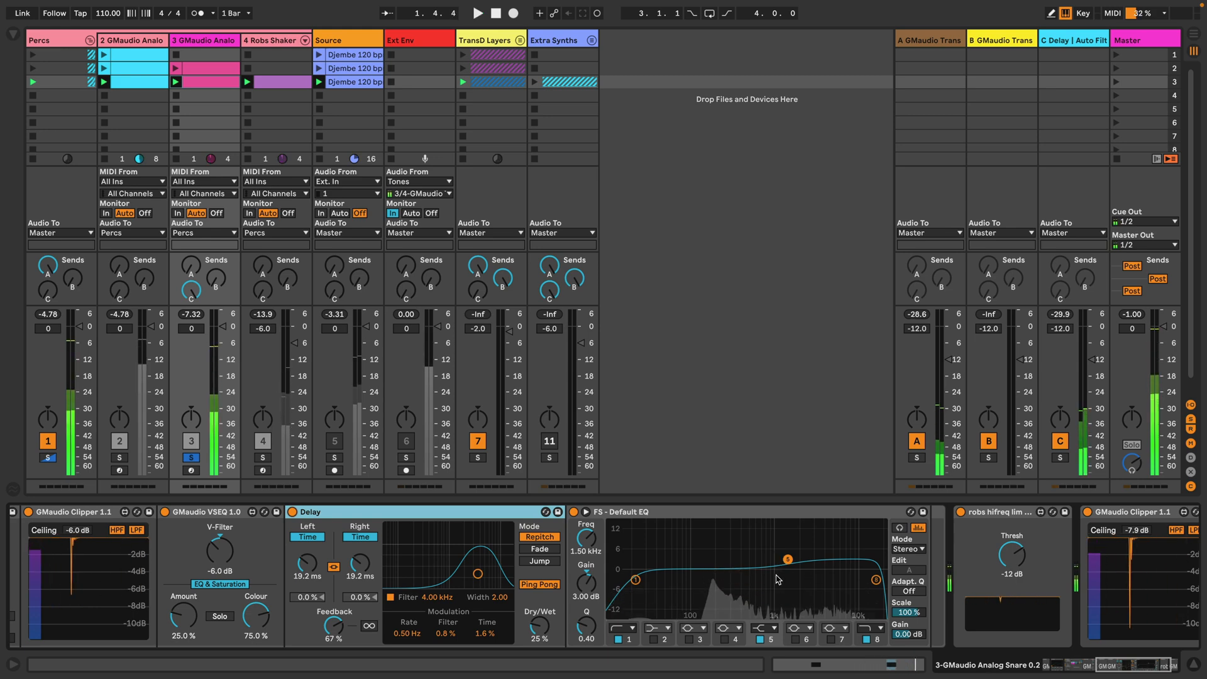
pyautogui.hscroll(-20, 669, 571)
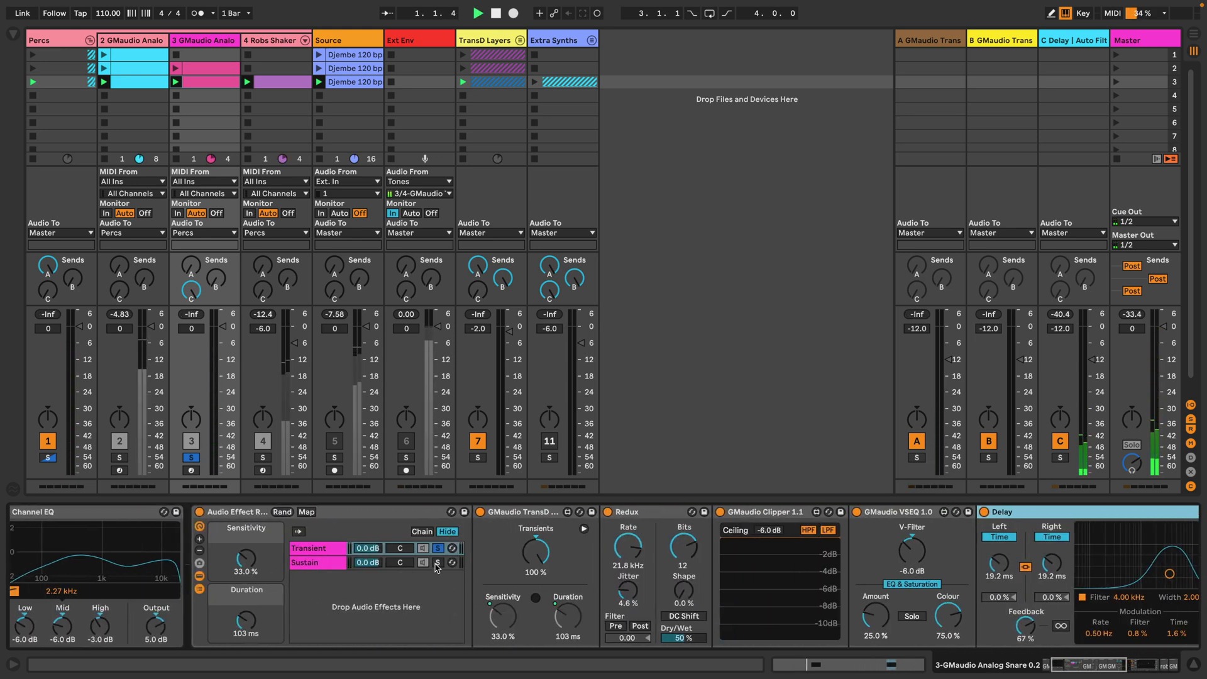
pyautogui.click(438, 562)
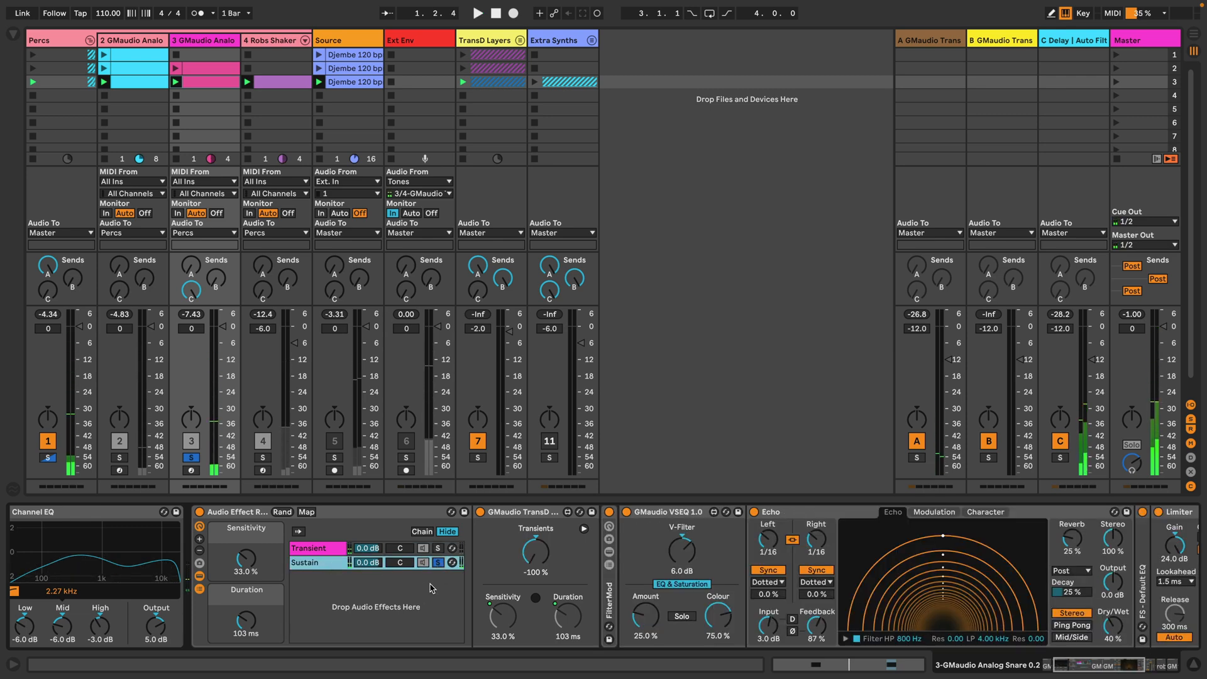
# Step: Audition the snare's soloed Sustain chain and unfold its FilterMod rack to examine the first chain's Auto Filter settings
pyautogui.press('space')
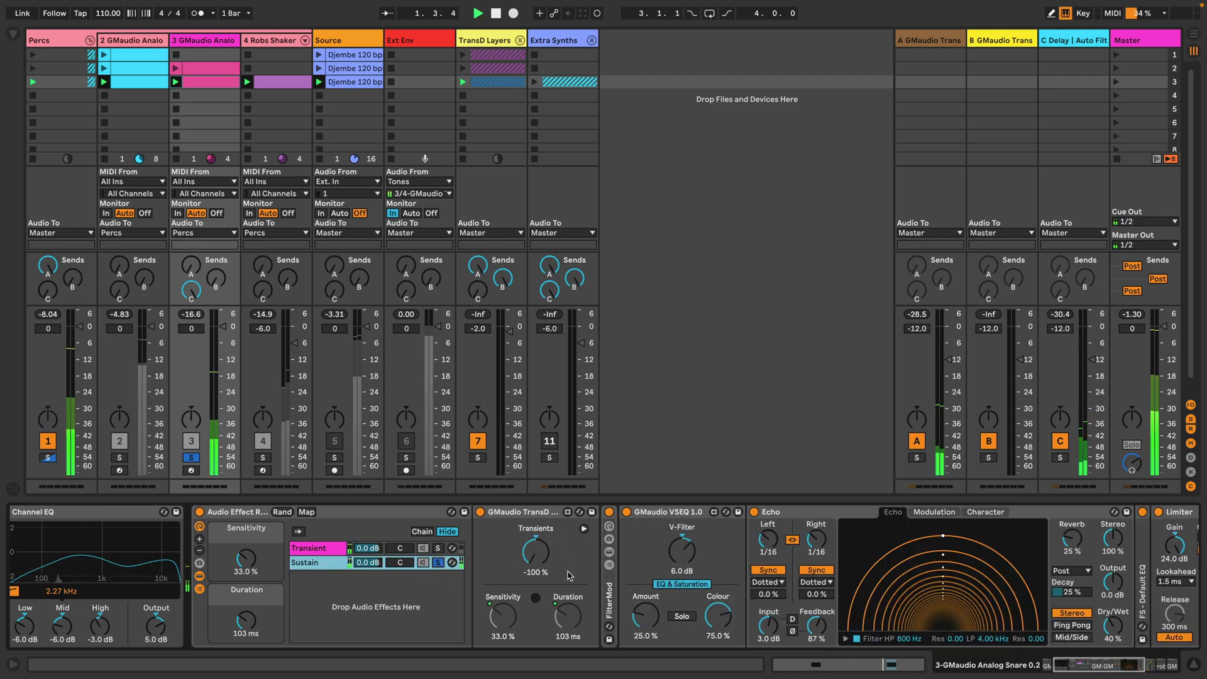
pyautogui.hscroll(3, 601, 596)
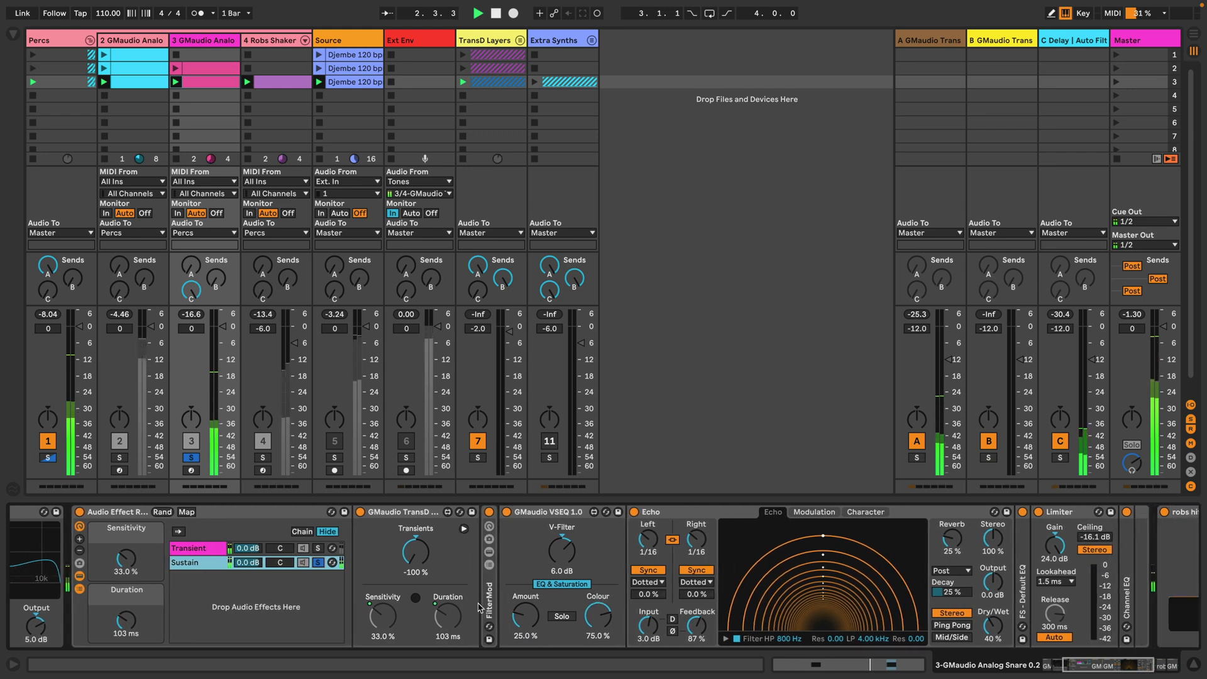
pyautogui.press('space')
pyautogui.click(495, 604)
pyautogui.doubleClick(492, 603)
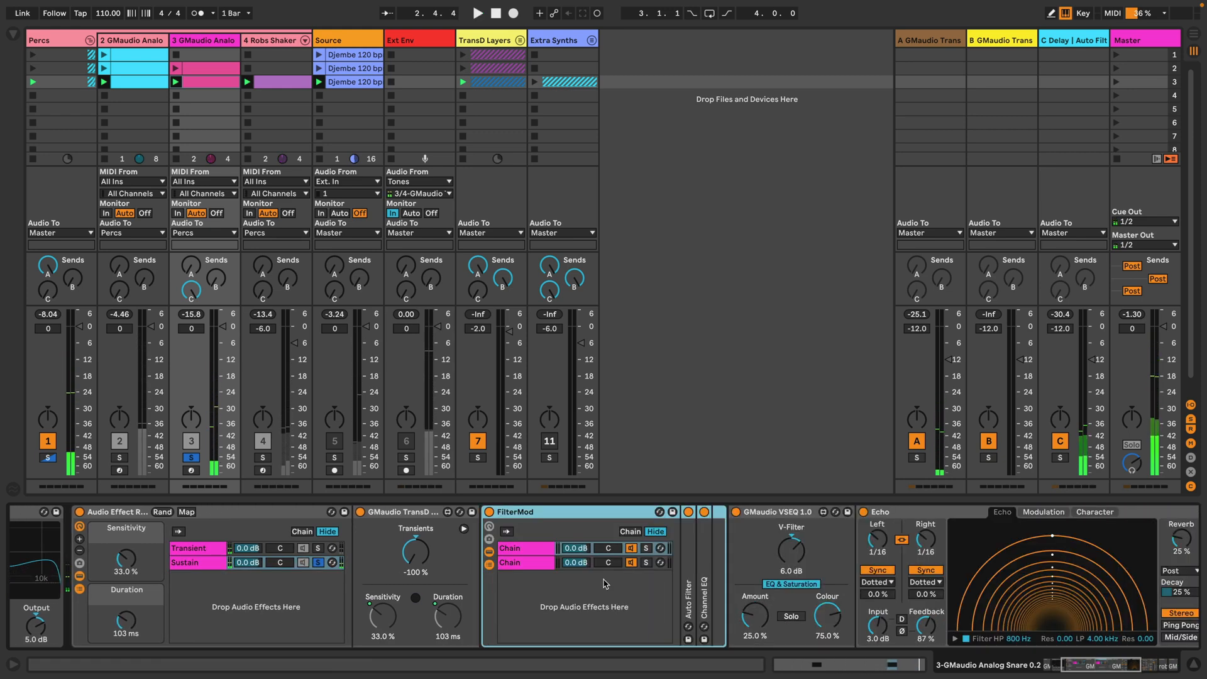
pyautogui.click(413, 548)
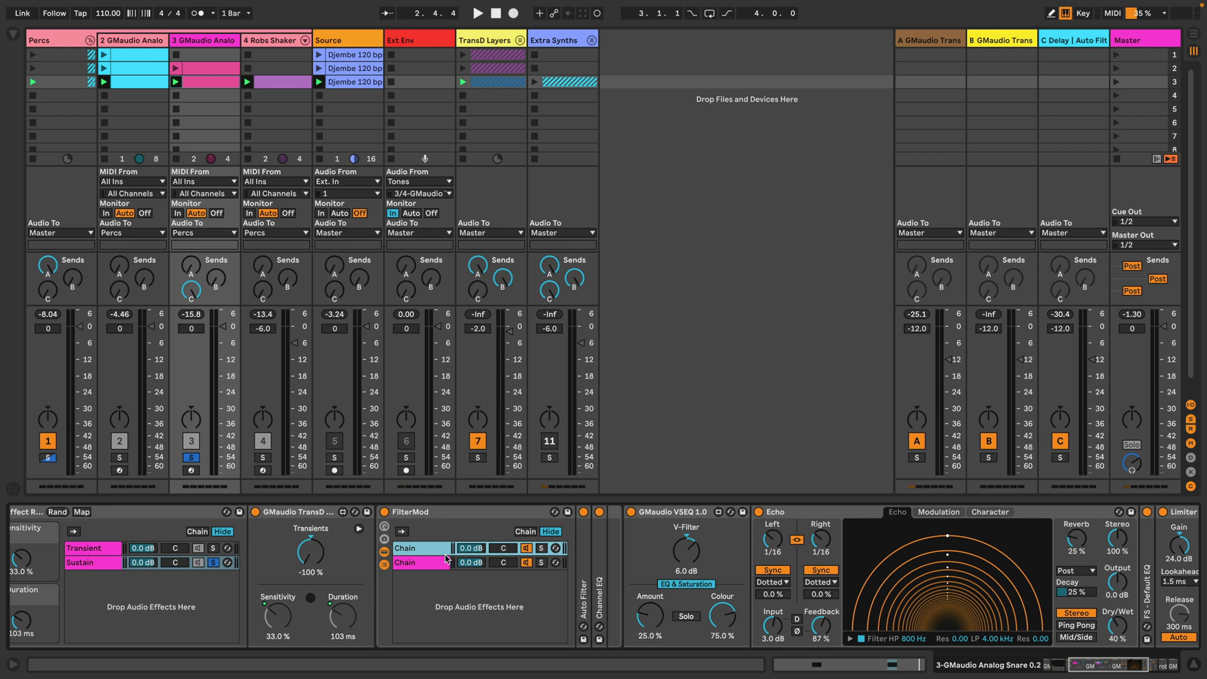
pyautogui.doubleClick(582, 566)
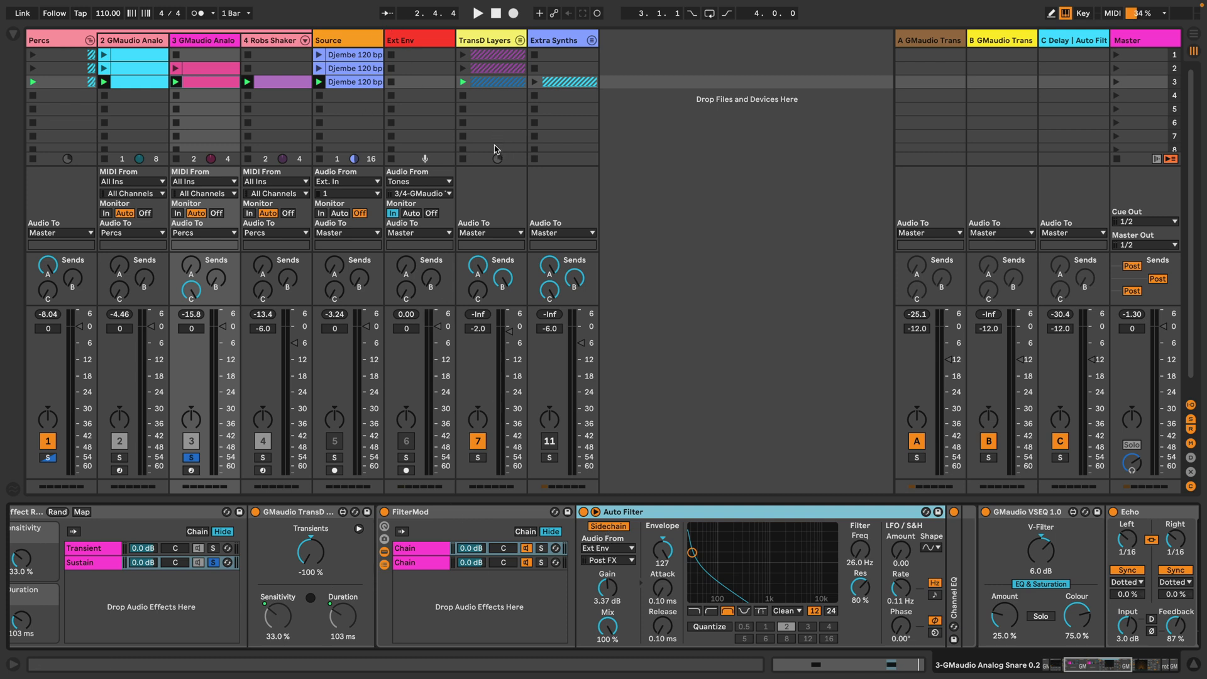
# Step: Audition the TransD Layers track in solo, and return the solo to the snare track for comparison
pyautogui.click(478, 457)
pyautogui.press('space')
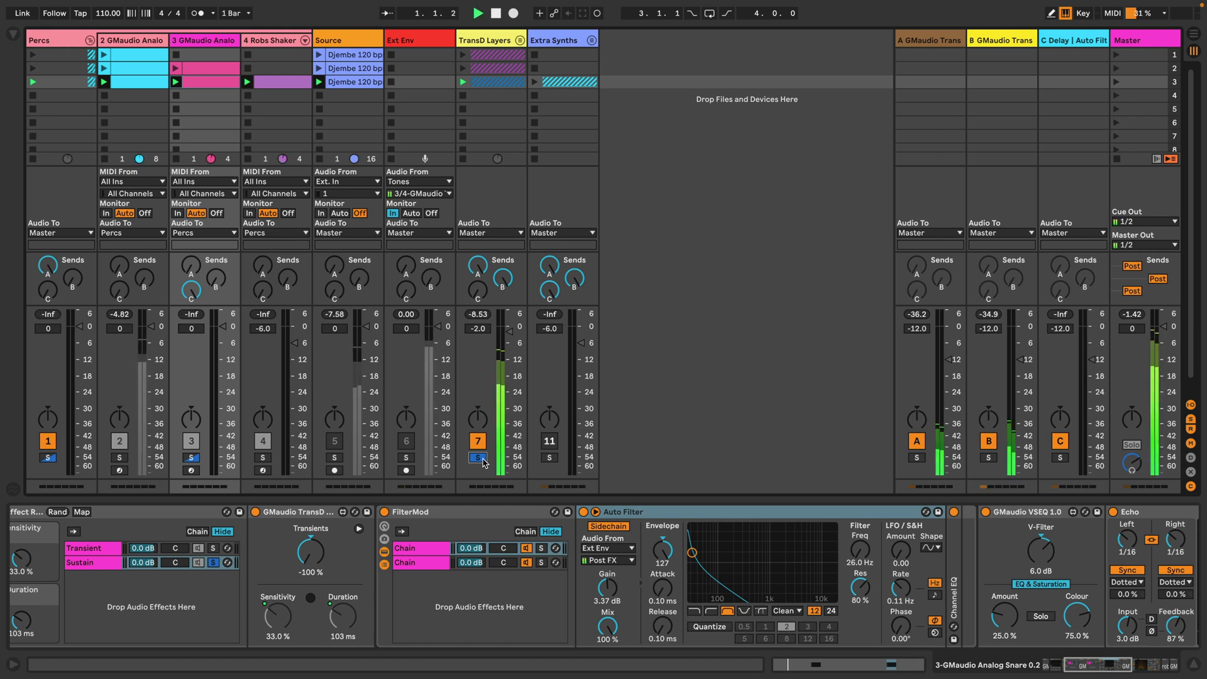
pyautogui.press('space')
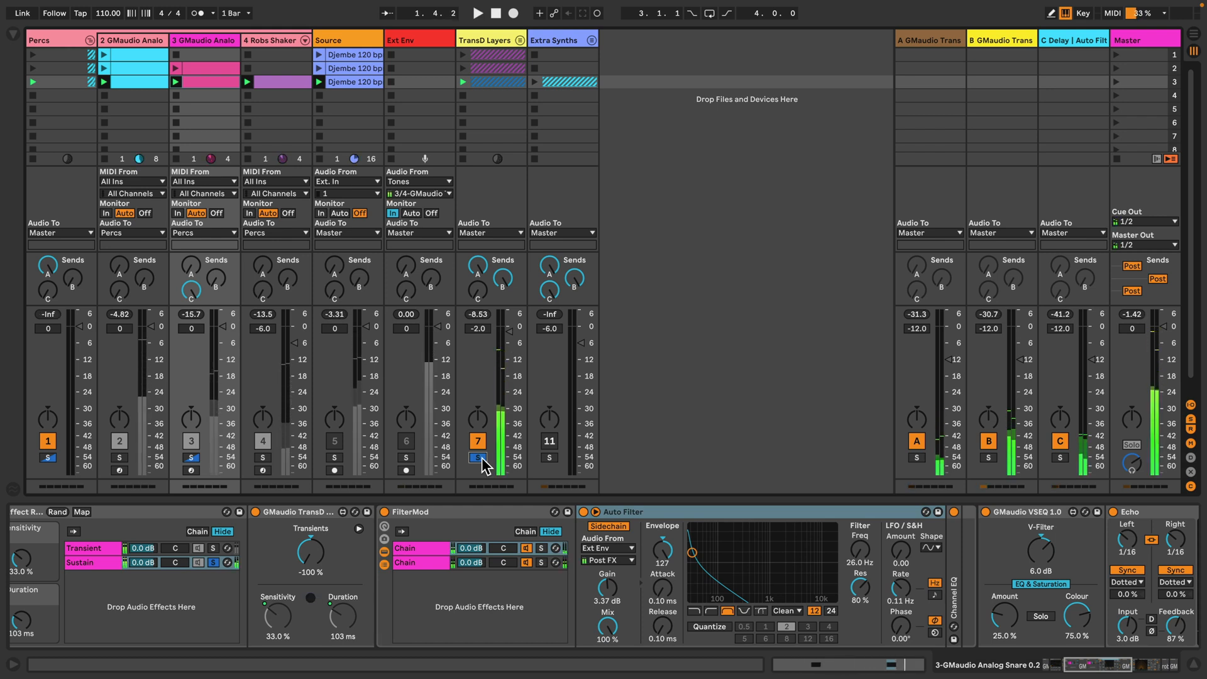
pyautogui.click(189, 457)
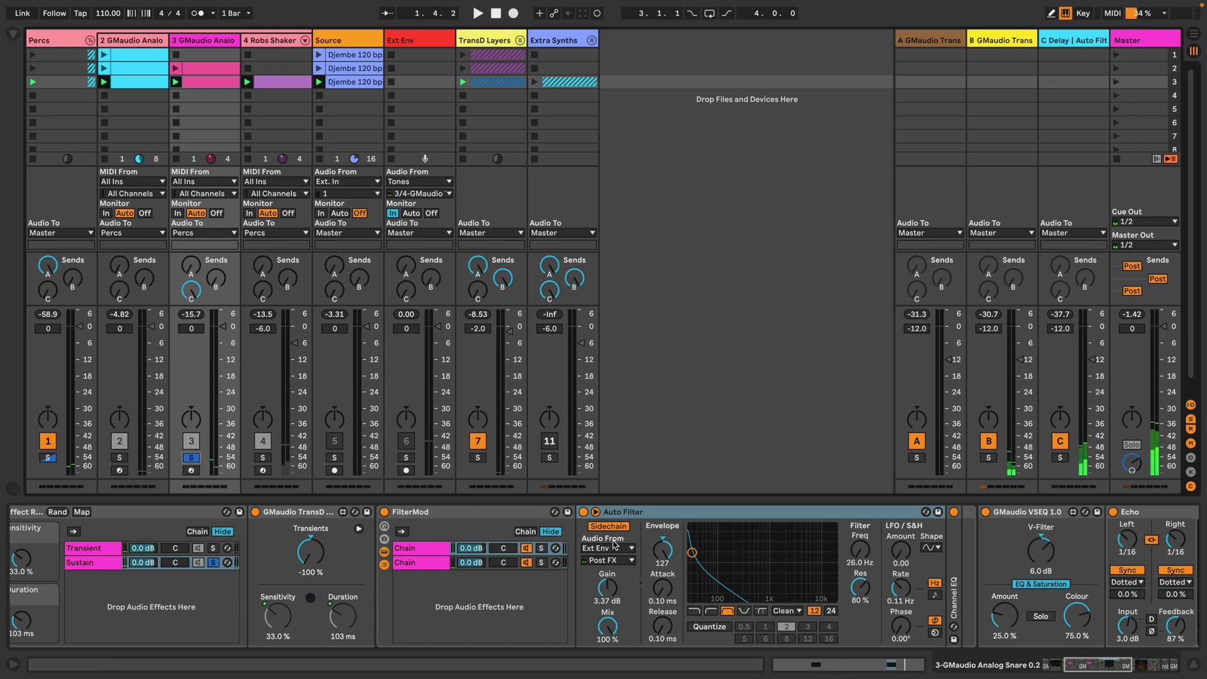
pyautogui.press('space')
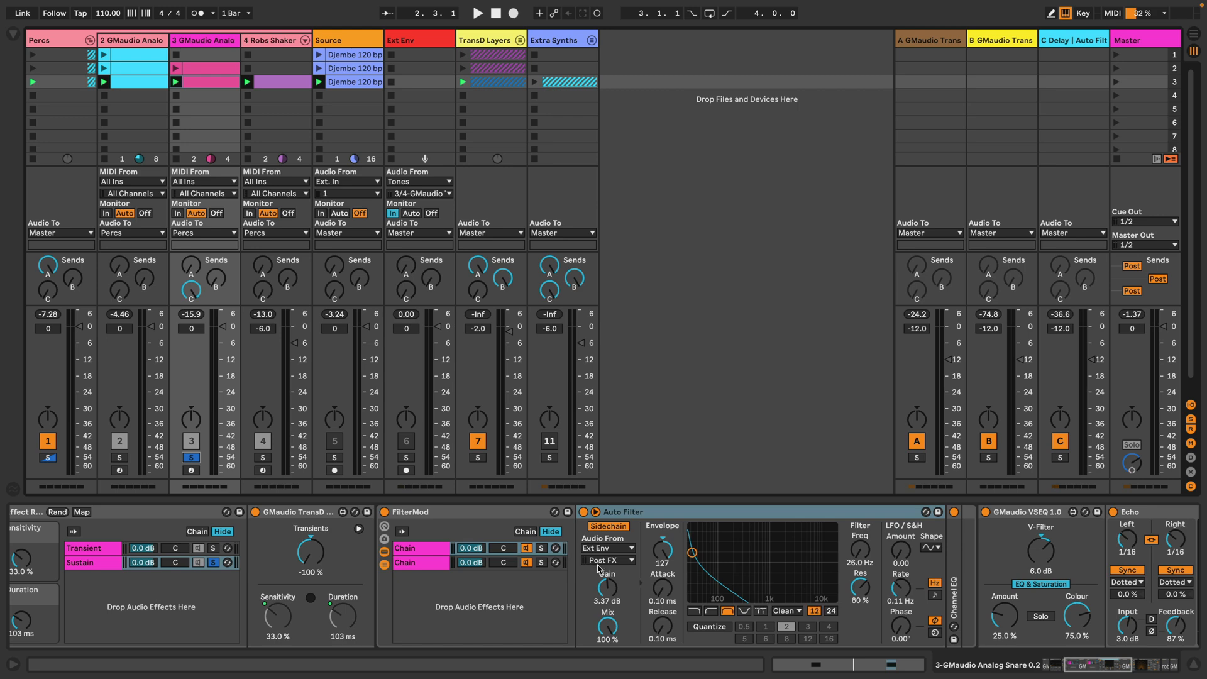
# Step: Compare the two FilterMod chains, fold the rack and examine the GMaudio VSEQ 1.0 and Echo settings
pyautogui.click(429, 566)
pyautogui.click(427, 548)
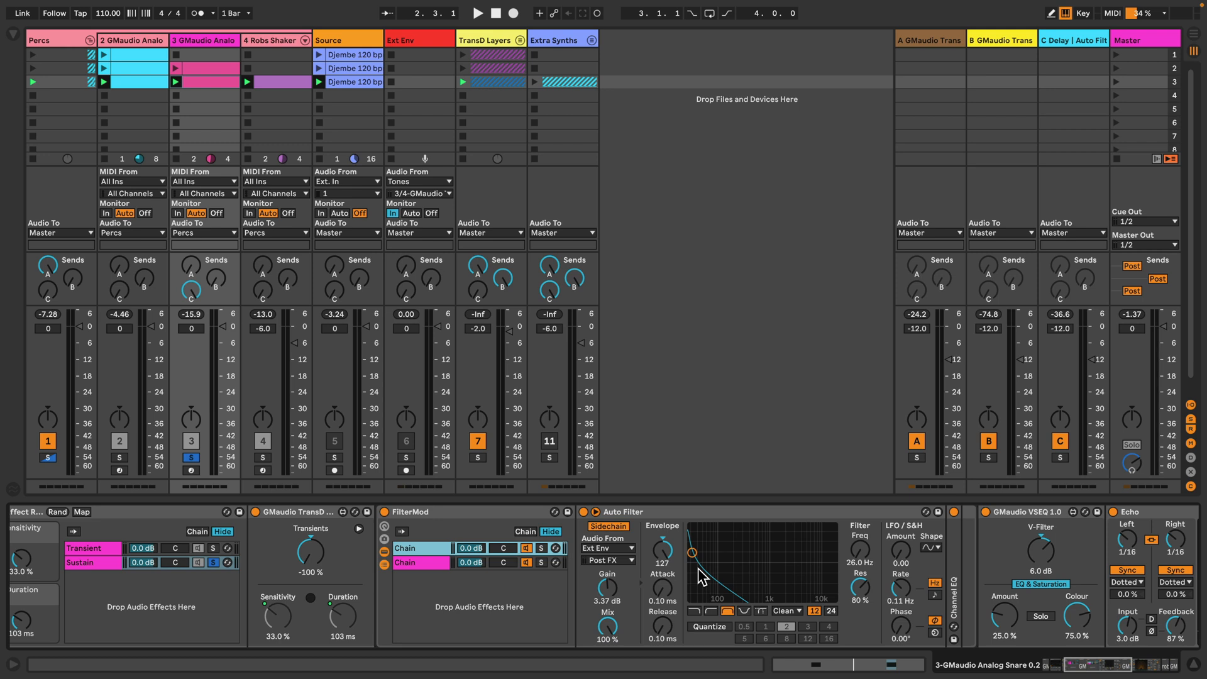
pyautogui.doubleClick(440, 512)
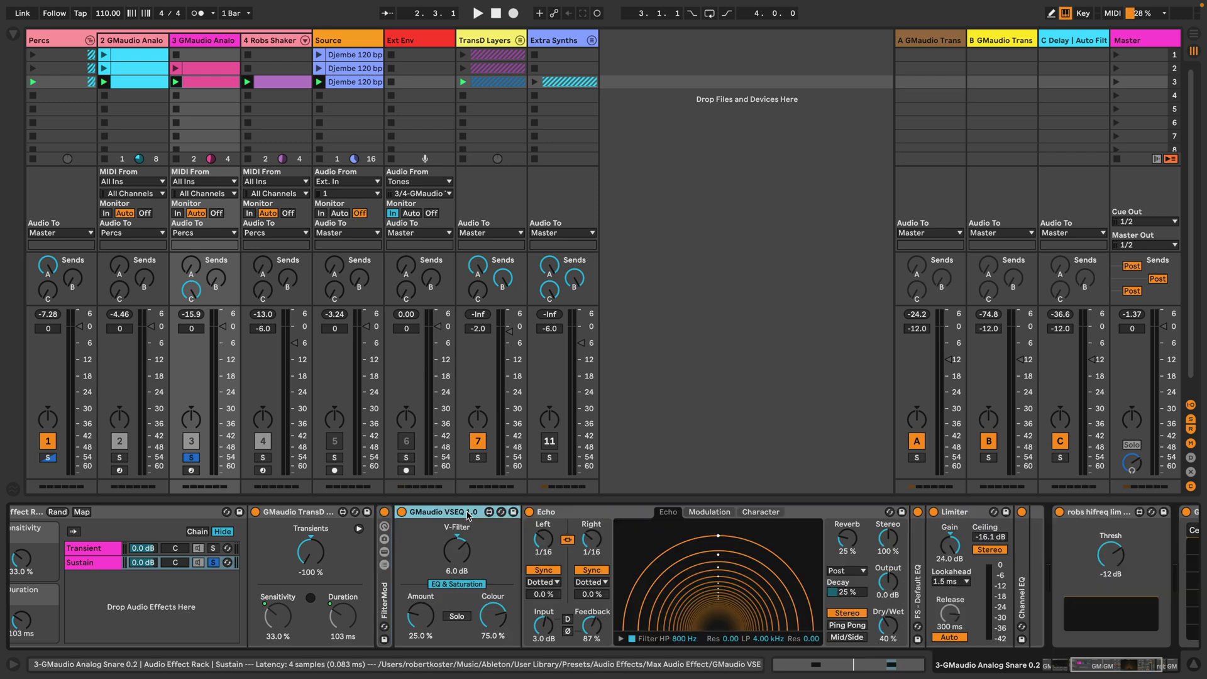
pyautogui.click(431, 517)
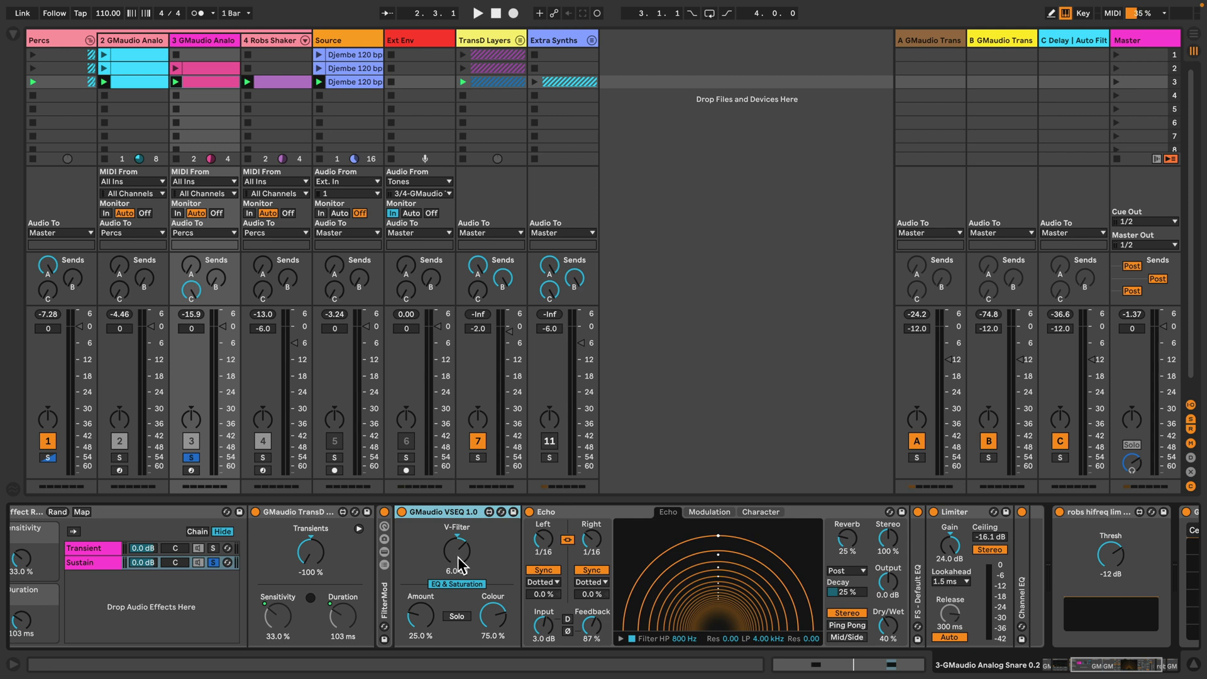
pyautogui.click(659, 569)
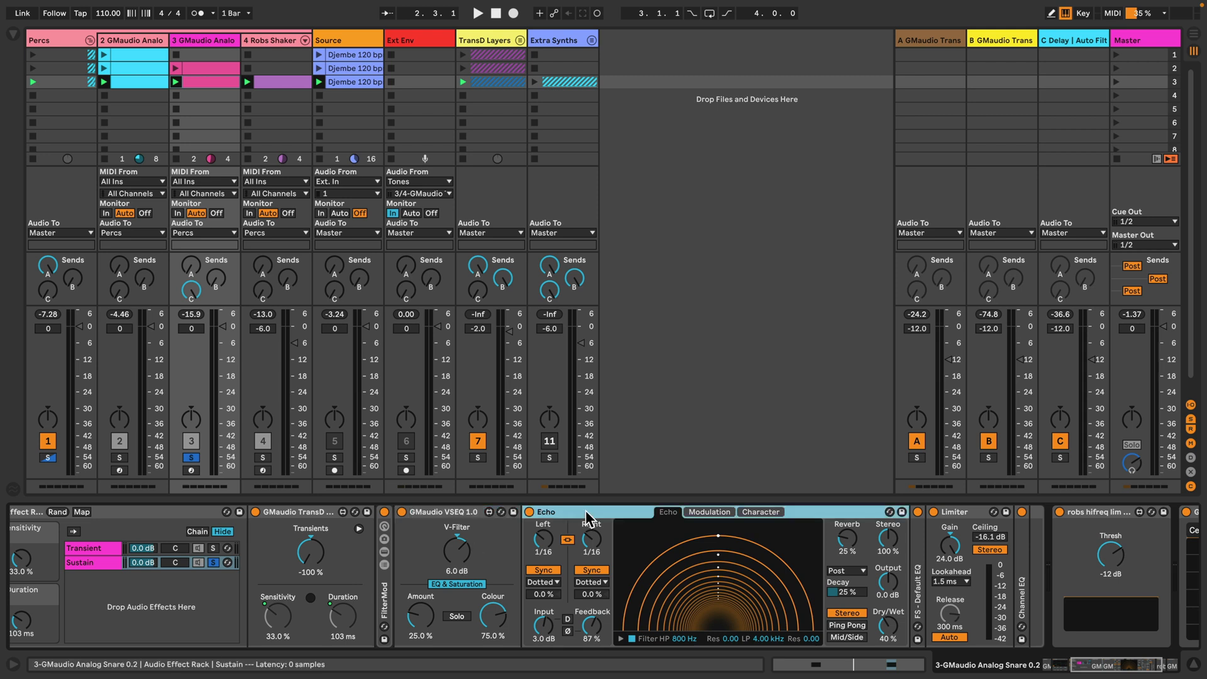
# Step: Audition the snare's Sustain chain with Echo bypassed and re-enabled
pyautogui.hscroll(5, 715, 585)
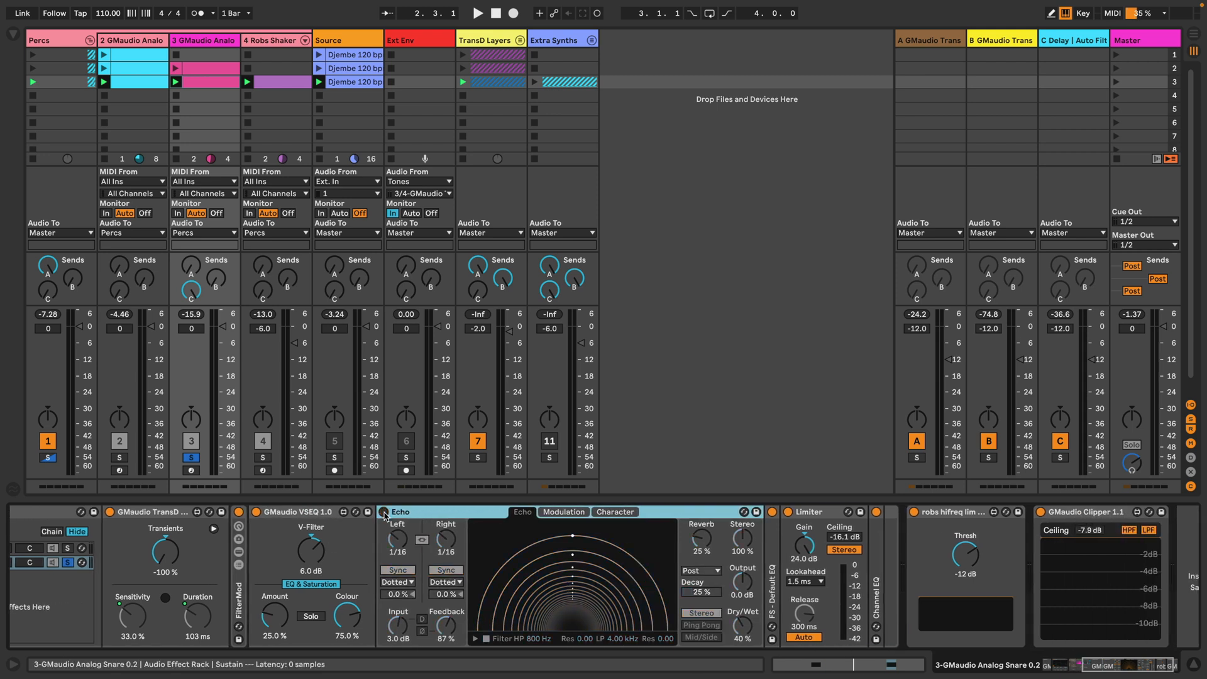
pyautogui.click(384, 512)
pyautogui.press('space')
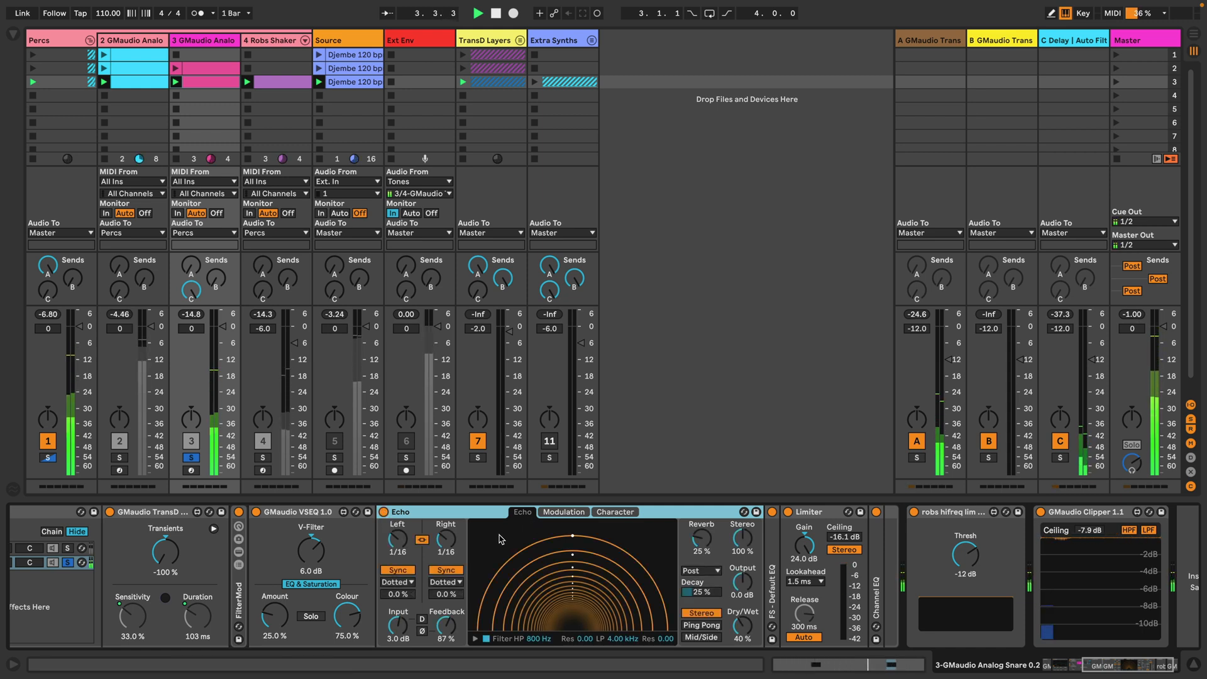
pyautogui.click(383, 511)
# Step: Examine the FS - Default EQ and Channel EQ at the end of the Sustain chain, and fold them again
pyautogui.hscroll(2, 500, 536)
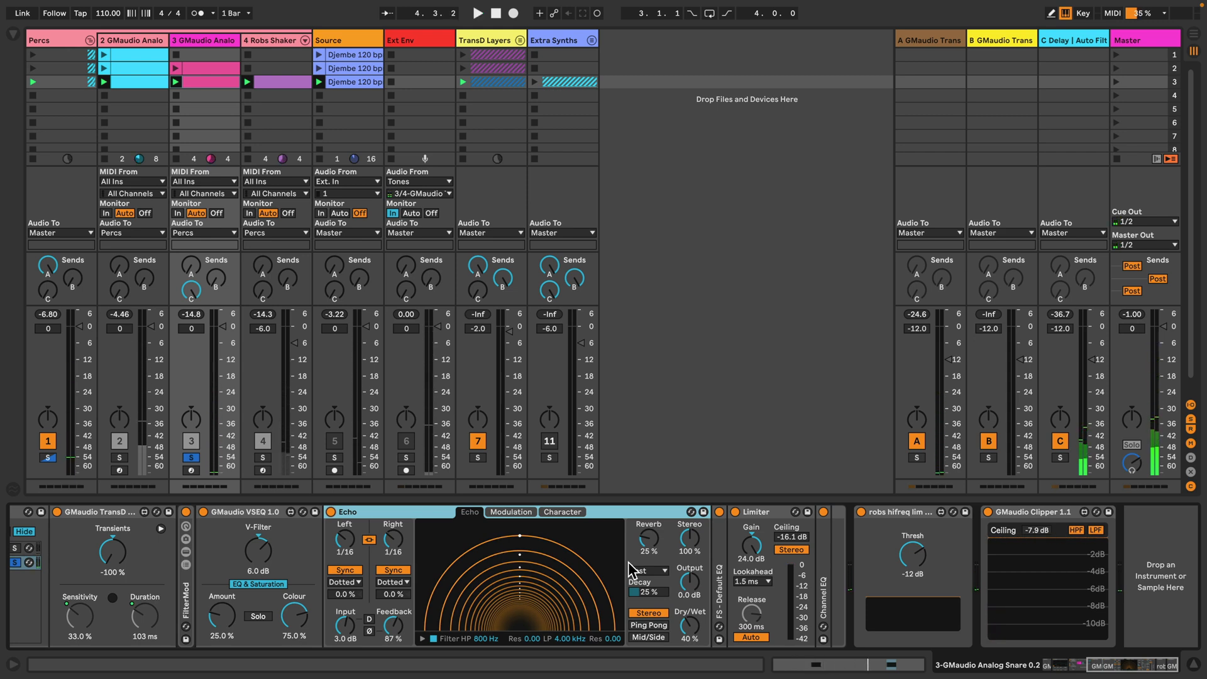
pyautogui.doubleClick(720, 553)
pyautogui.doubleClick(817, 512)
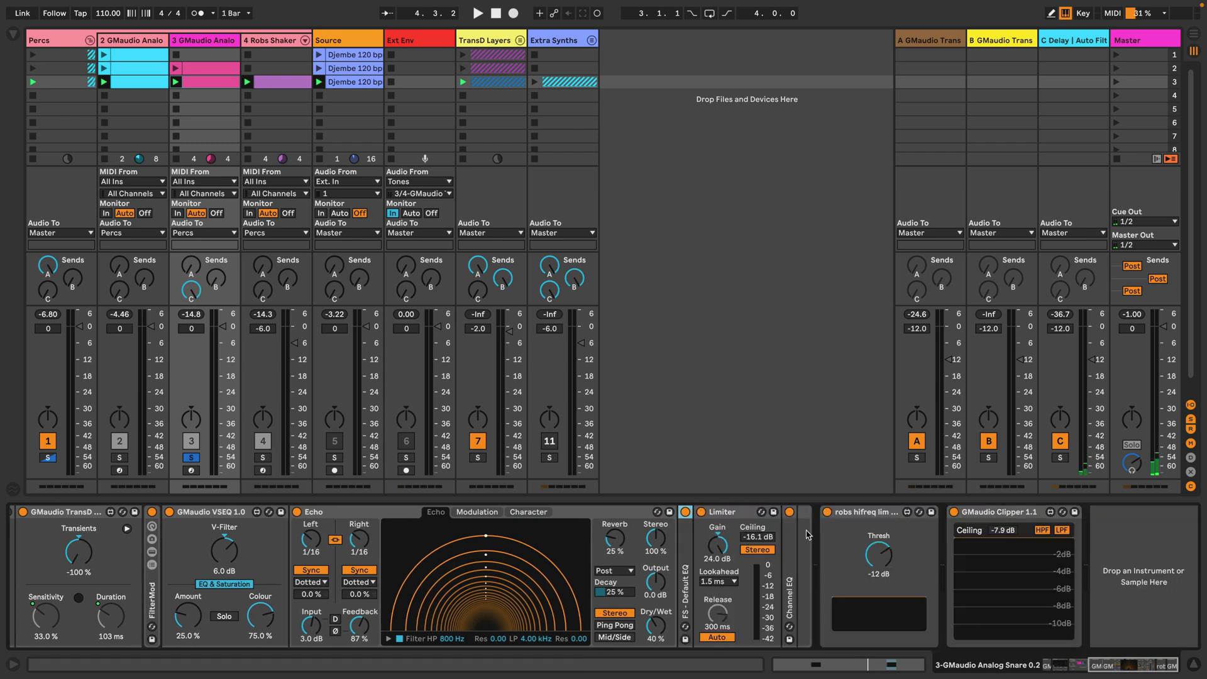
pyautogui.doubleClick(791, 591)
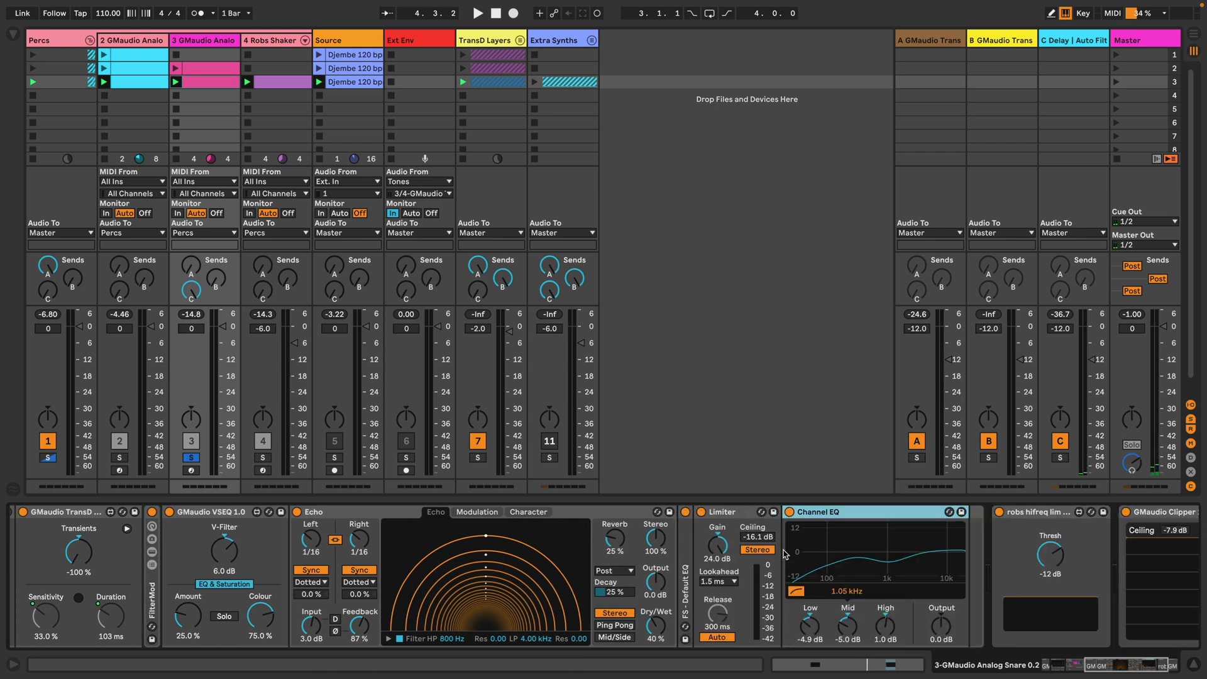
pyautogui.doubleClick(846, 512)
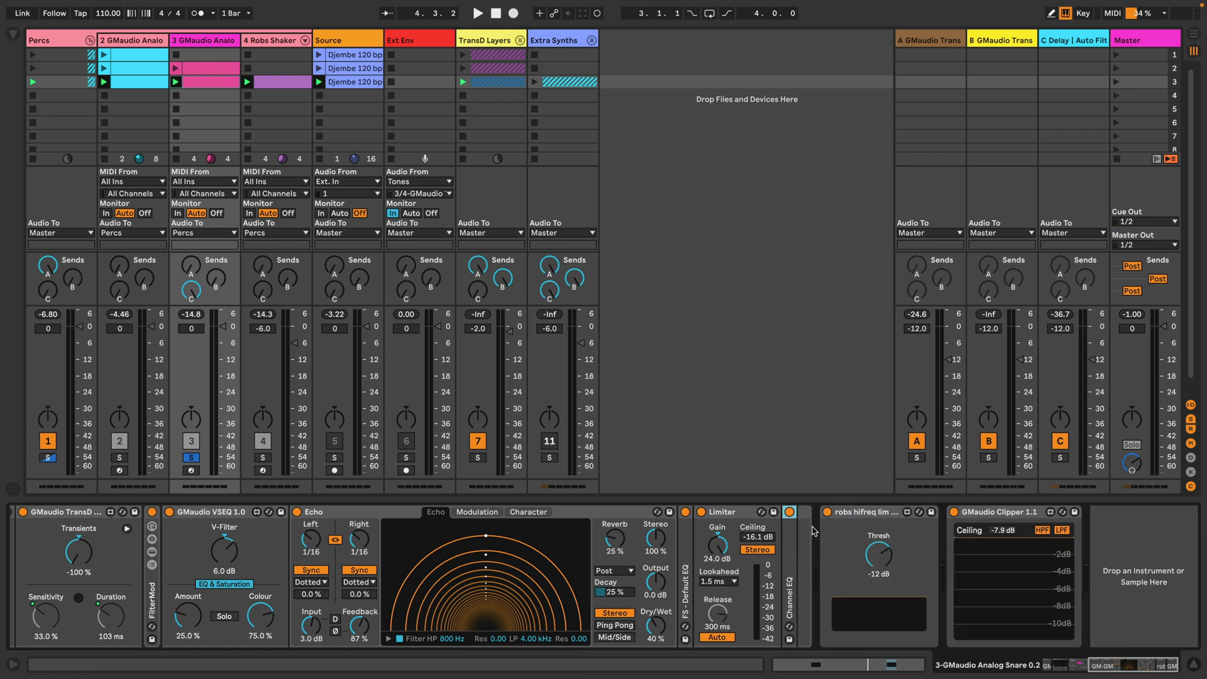
# Step: Audition the soloed Sustain chain through its Limiter, and unsolo the chain in the snare rack
pyautogui.press('space')
pyautogui.hscroll(-5, 669, 587)
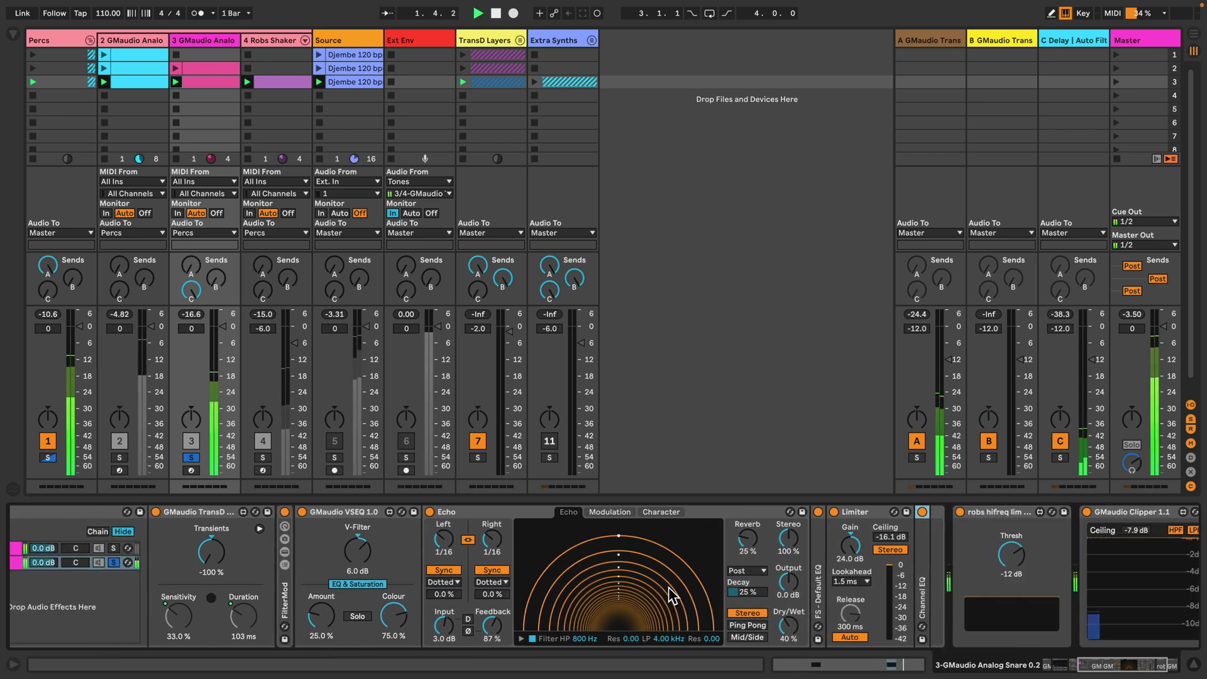
pyautogui.click(912, 513)
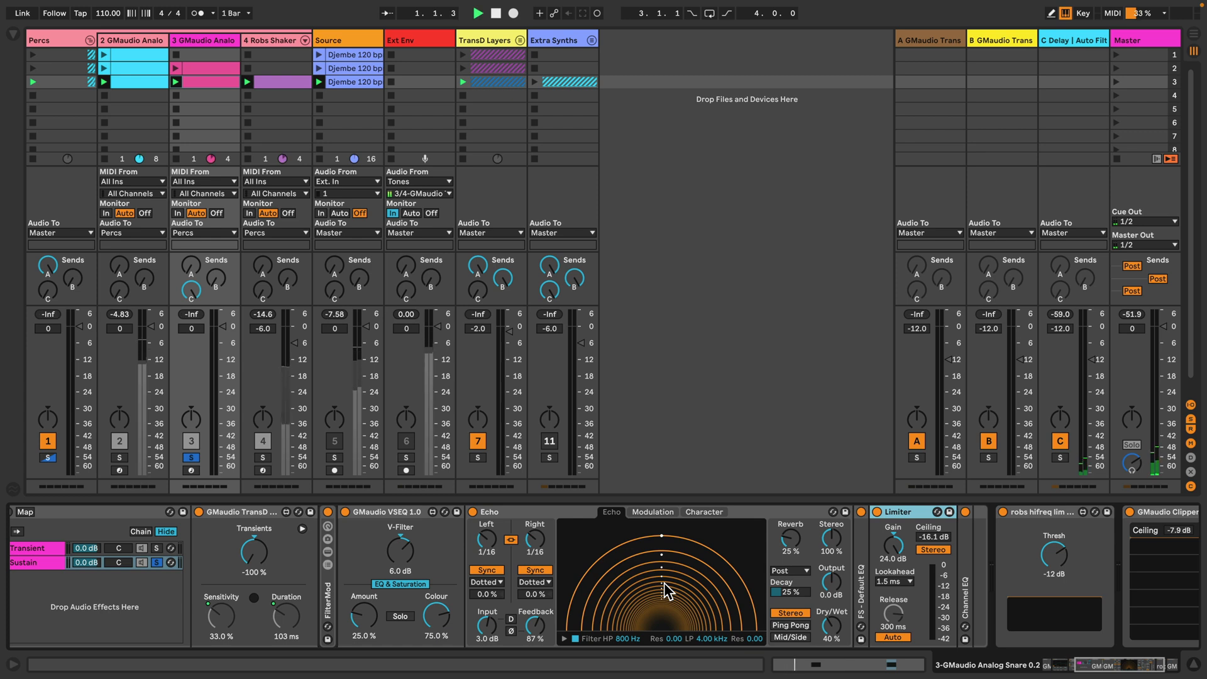
pyautogui.click(156, 563)
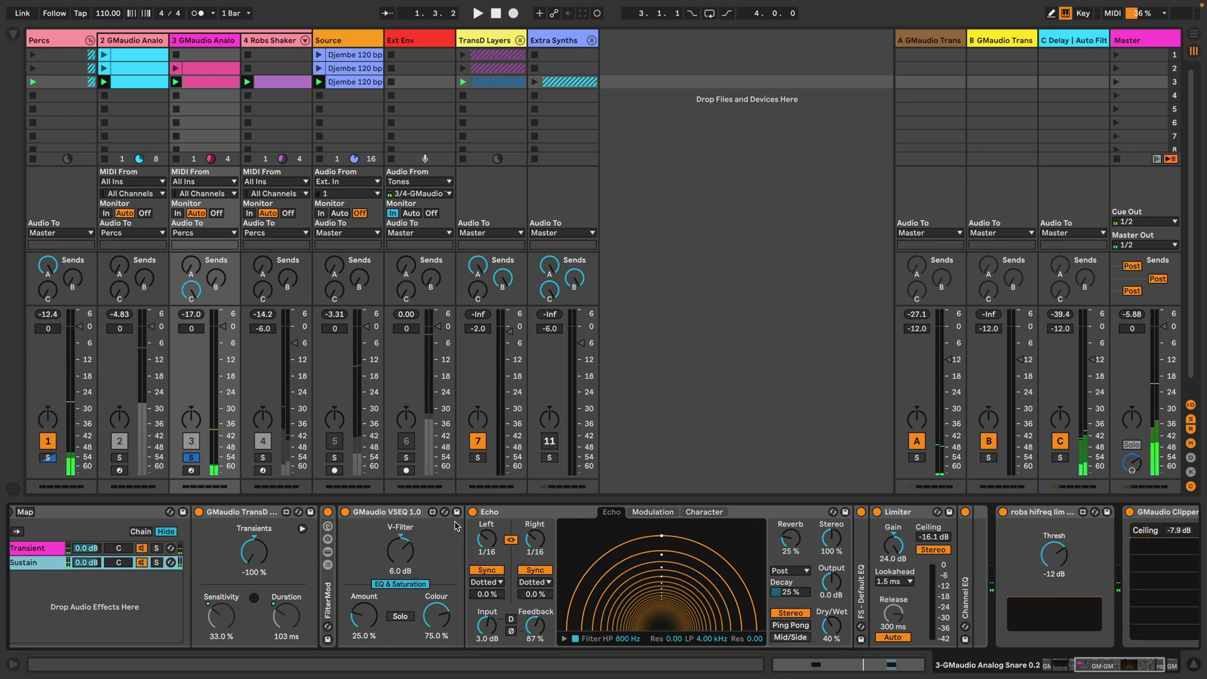
# Step: Audition the snare with its whole Audio Effect Rack bypassed and re-enabled
pyautogui.hscroll(-3, 514, 554)
pyautogui.hscroll(-10, 514, 554)
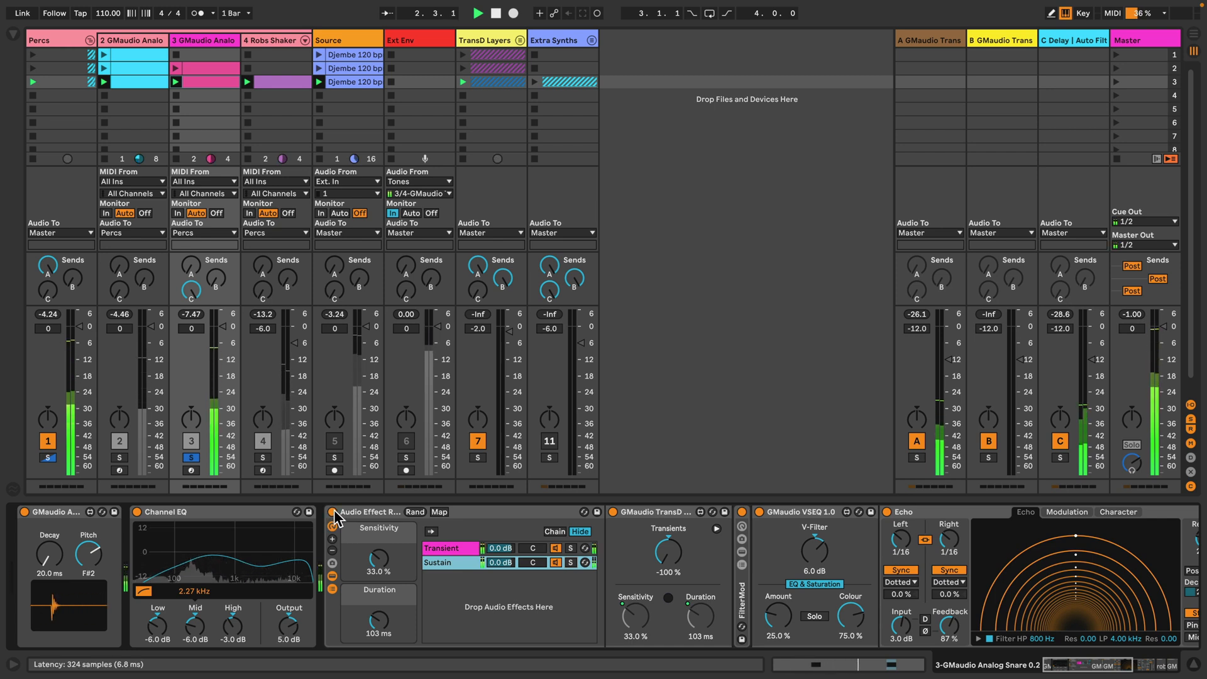
pyautogui.click(333, 512)
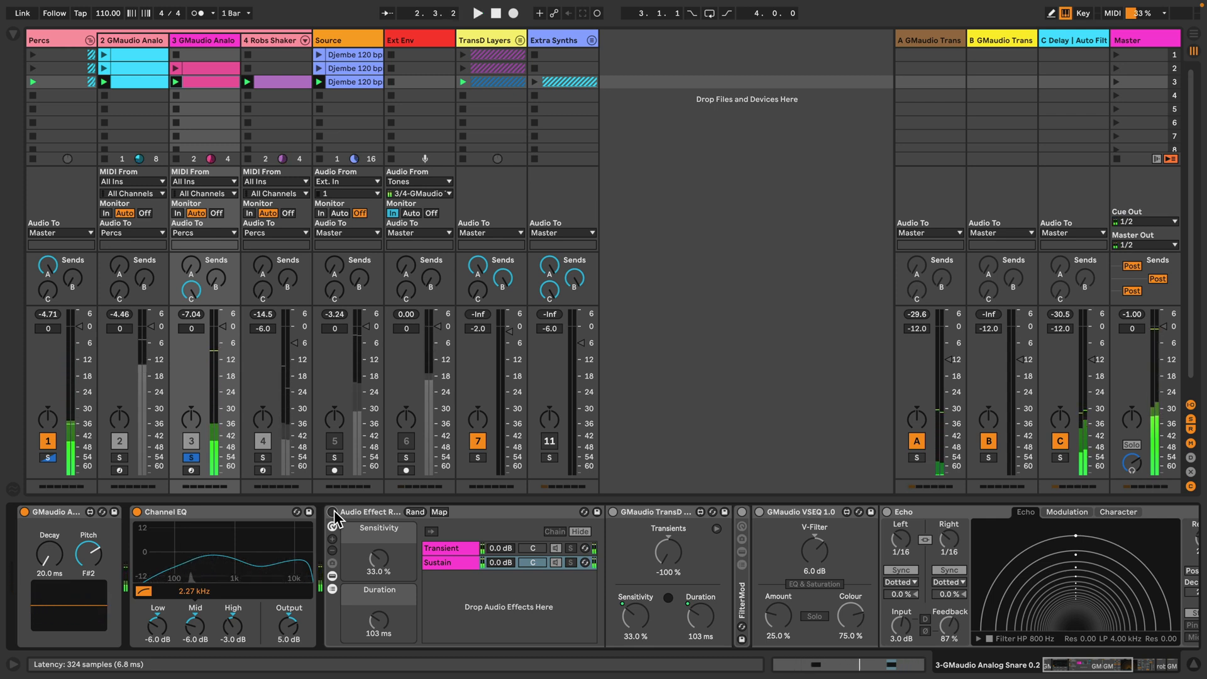
pyautogui.click(332, 511)
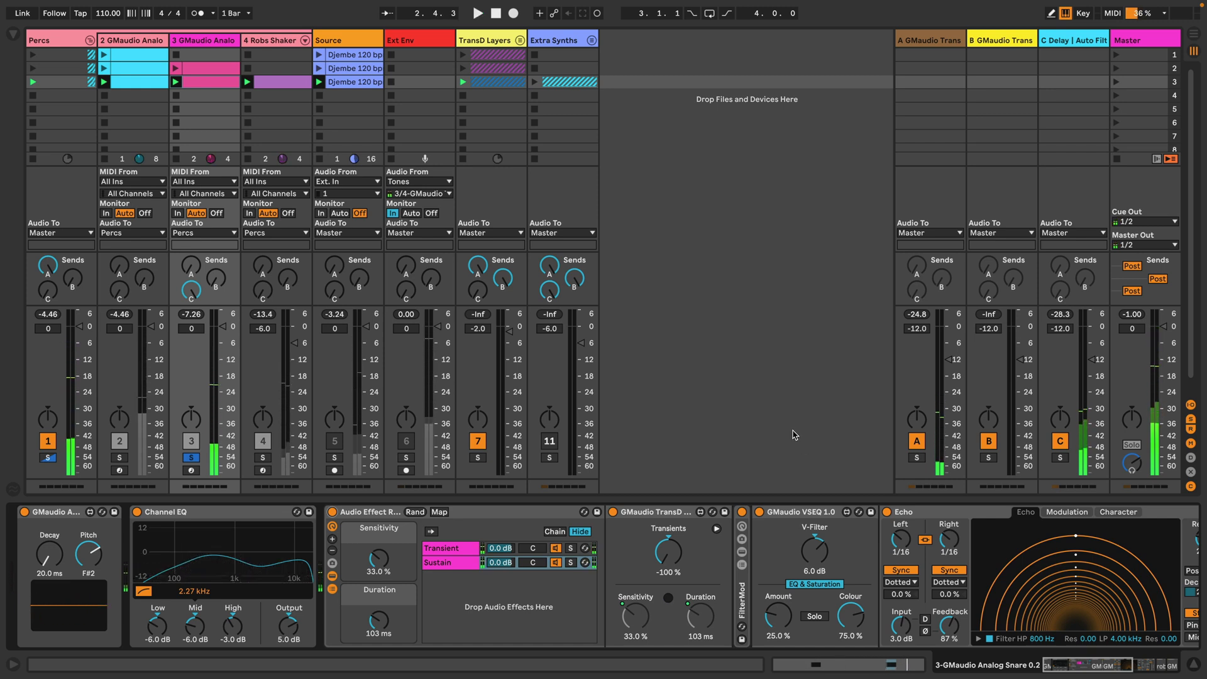
# Step: Switch off return track C and move the solo from the snare track to the shaker track
pyautogui.click(989, 450)
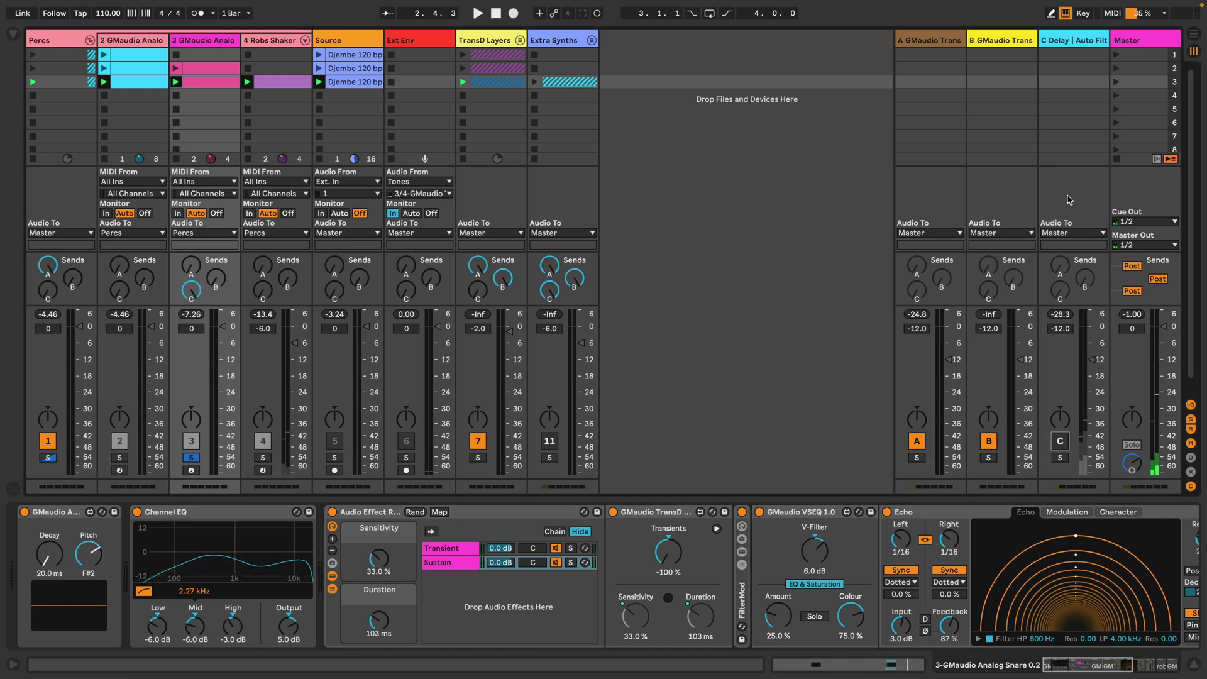
pyautogui.click(192, 457)
pyautogui.click(281, 40)
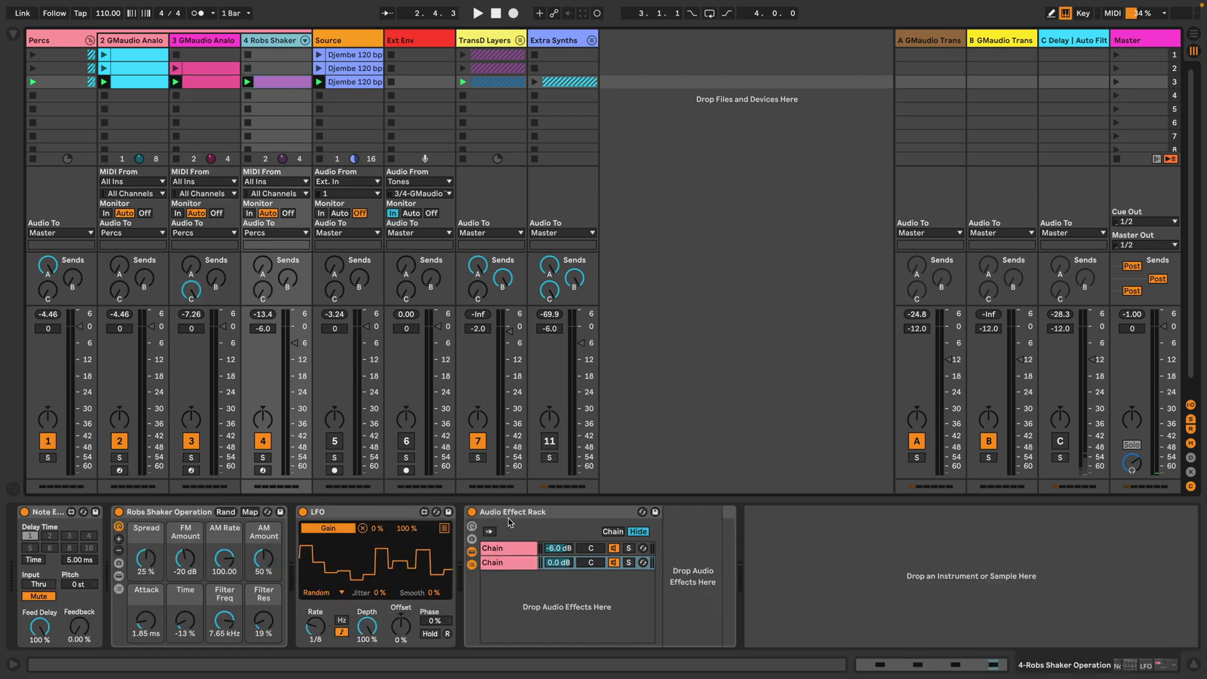
pyautogui.click(263, 458)
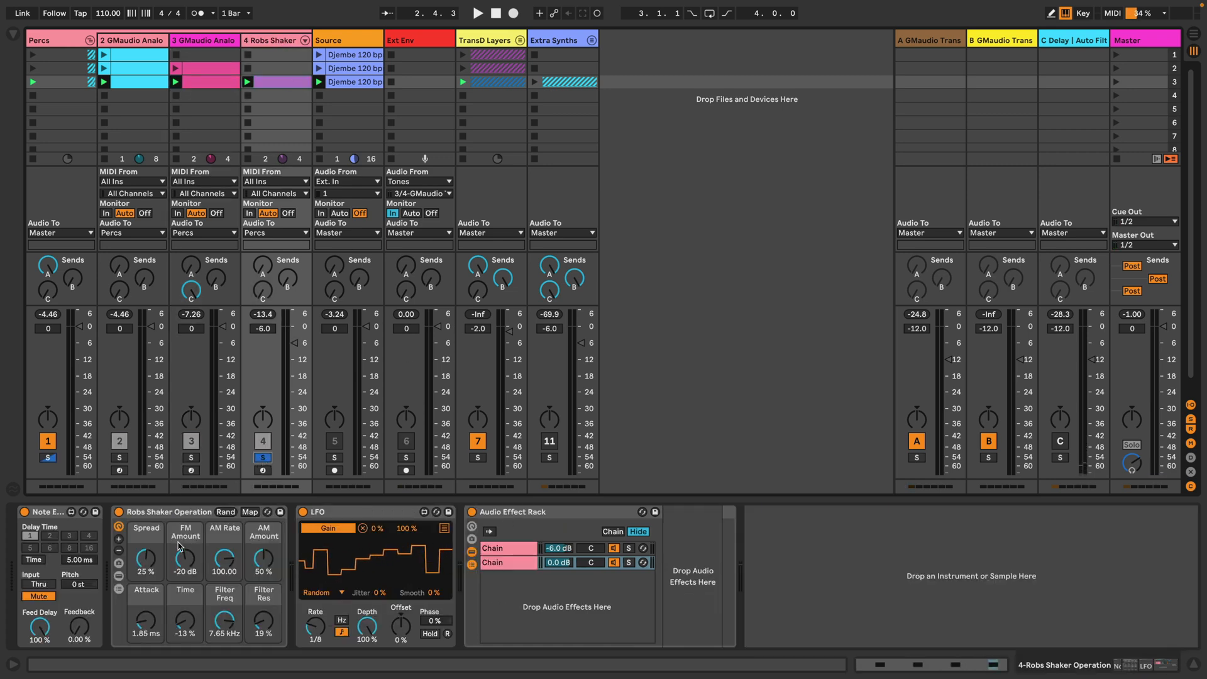
# Step: Inspect the shaker's instrument rack and audition the soloed shaker track
pyautogui.click(186, 517)
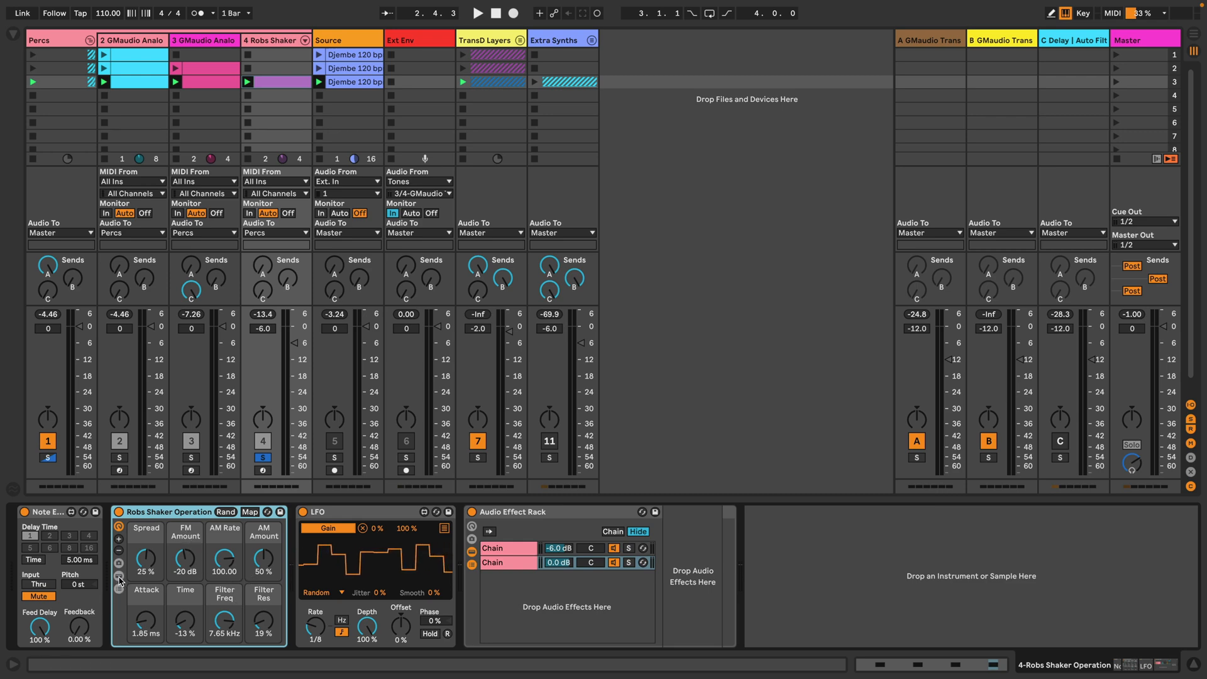
pyautogui.click(118, 576)
pyautogui.click(119, 576)
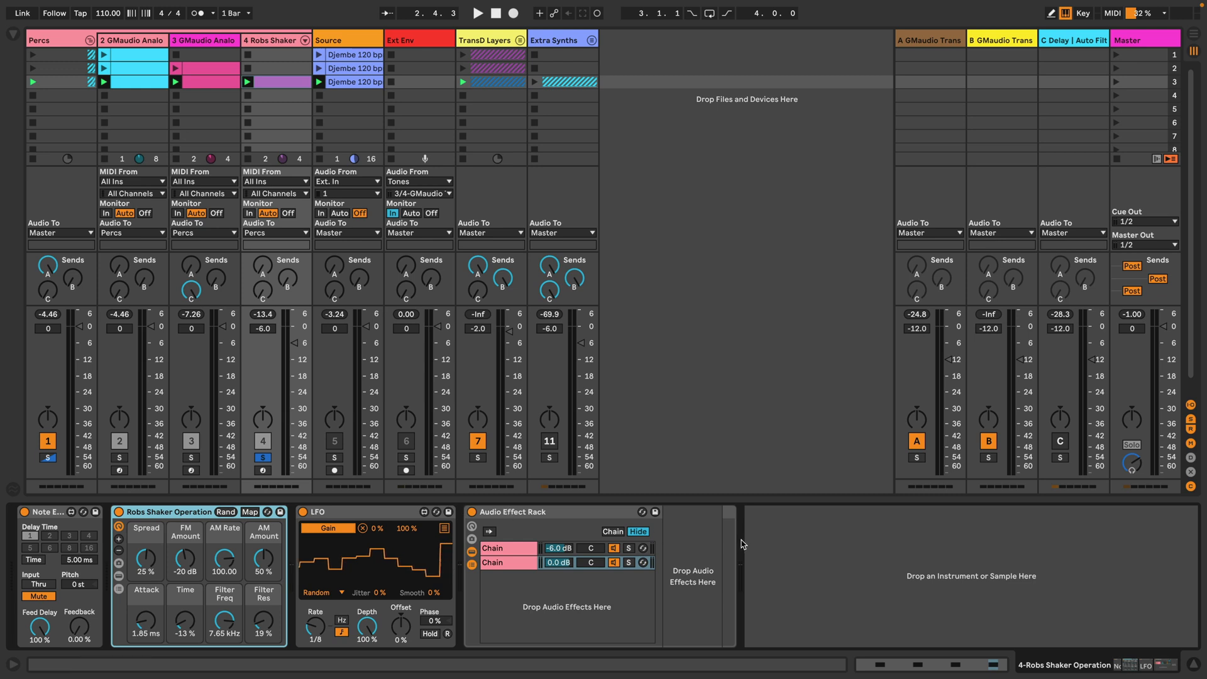
pyautogui.press('space')
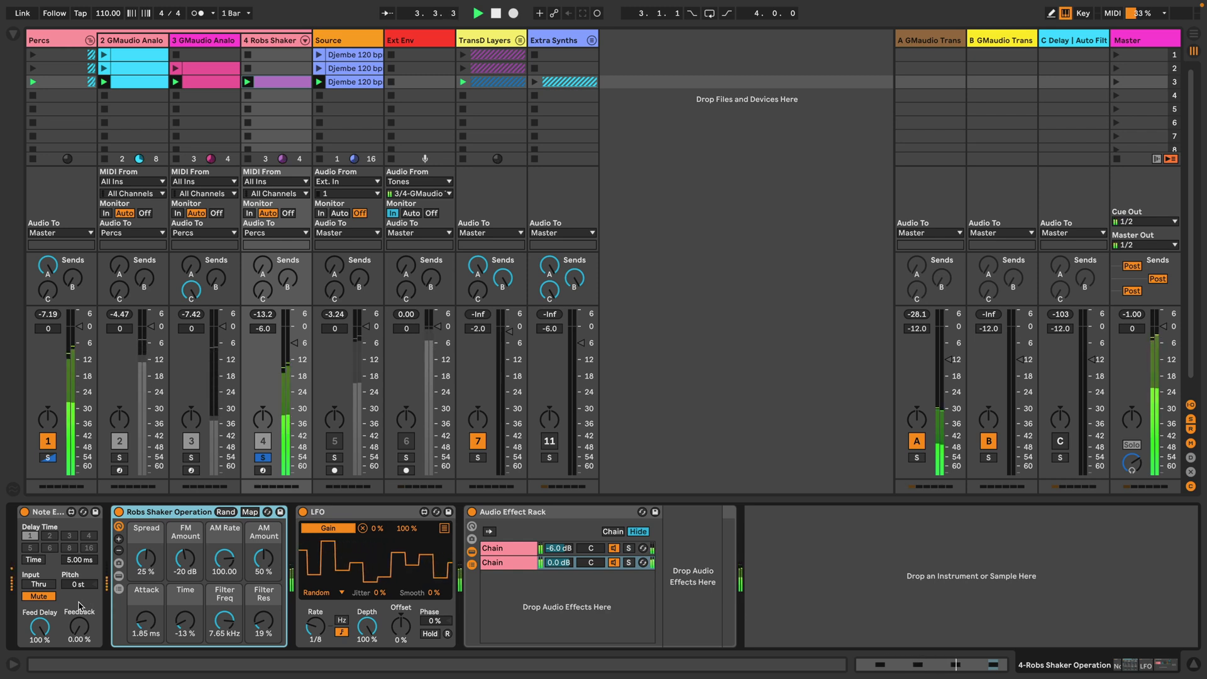
pyautogui.press('space')
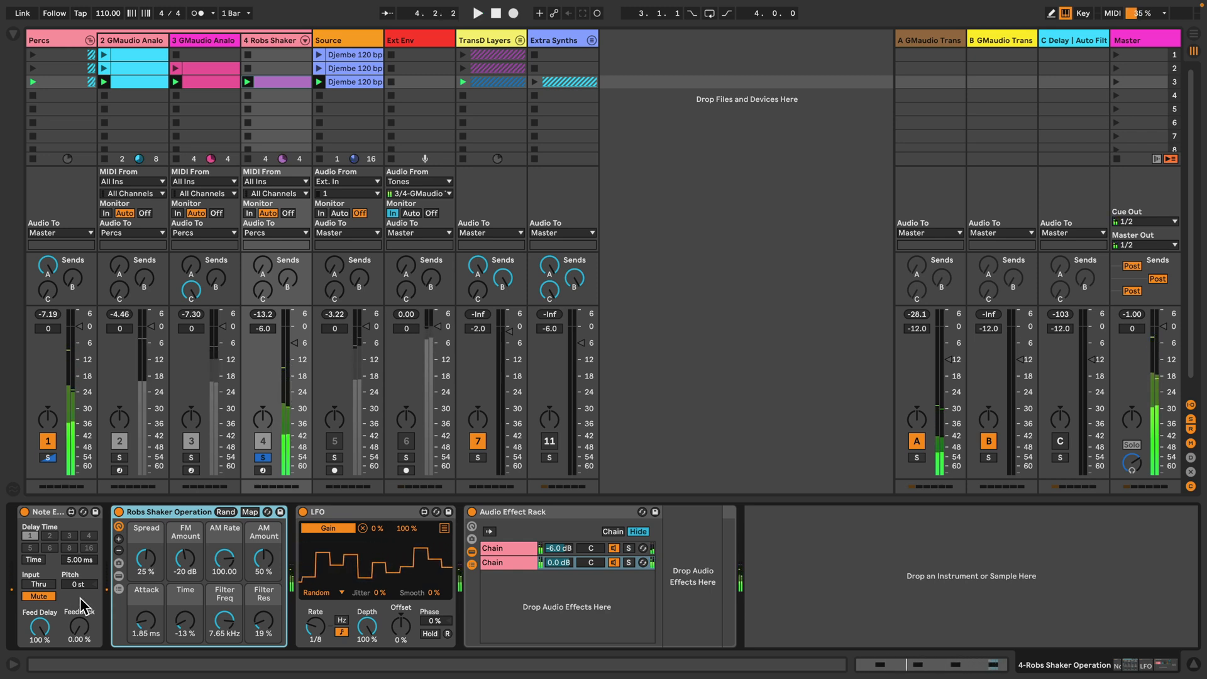
# Step: Examine the shaker's Note Echo and the GMaudio TransD in its effect rack's first chain, and solo that chain
pyautogui.click(49, 539)
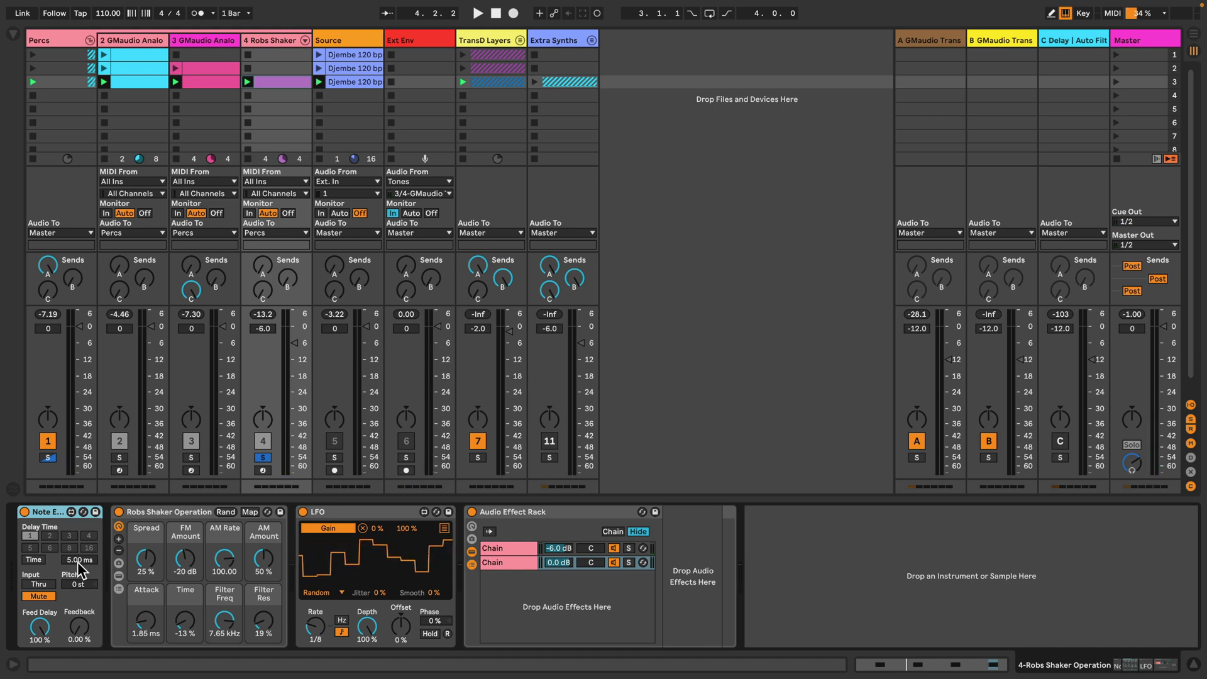
pyautogui.hscroll(5, 302, 566)
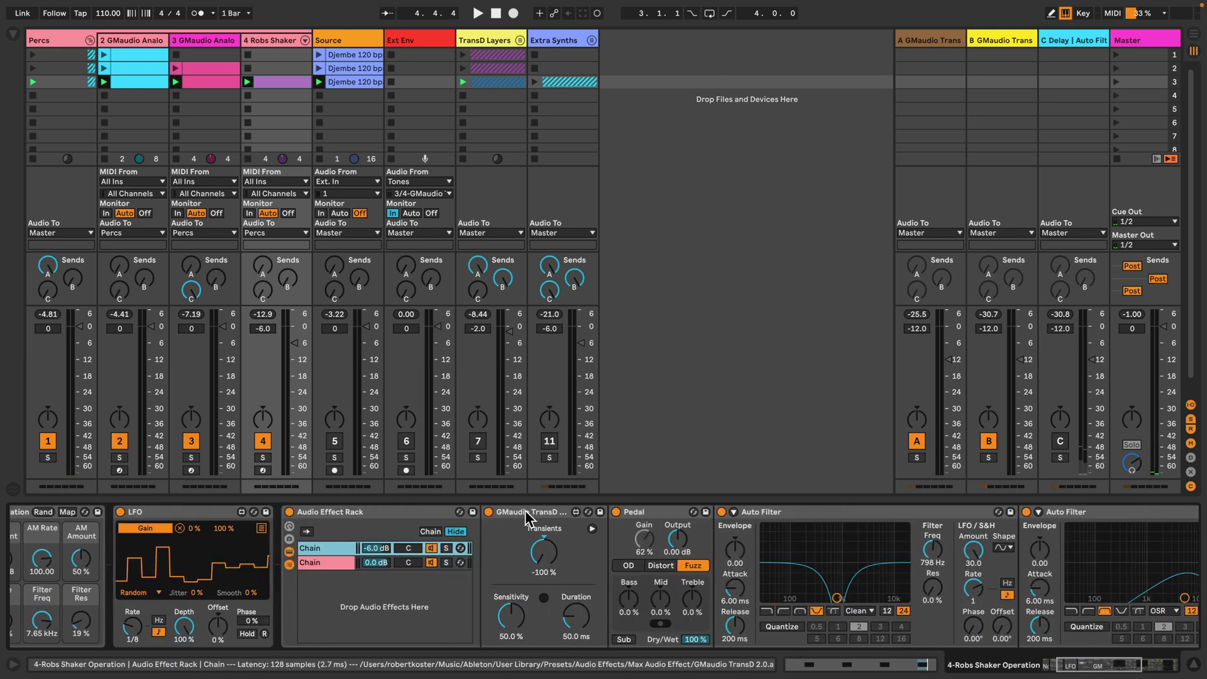
pyautogui.click(527, 515)
pyautogui.click(446, 548)
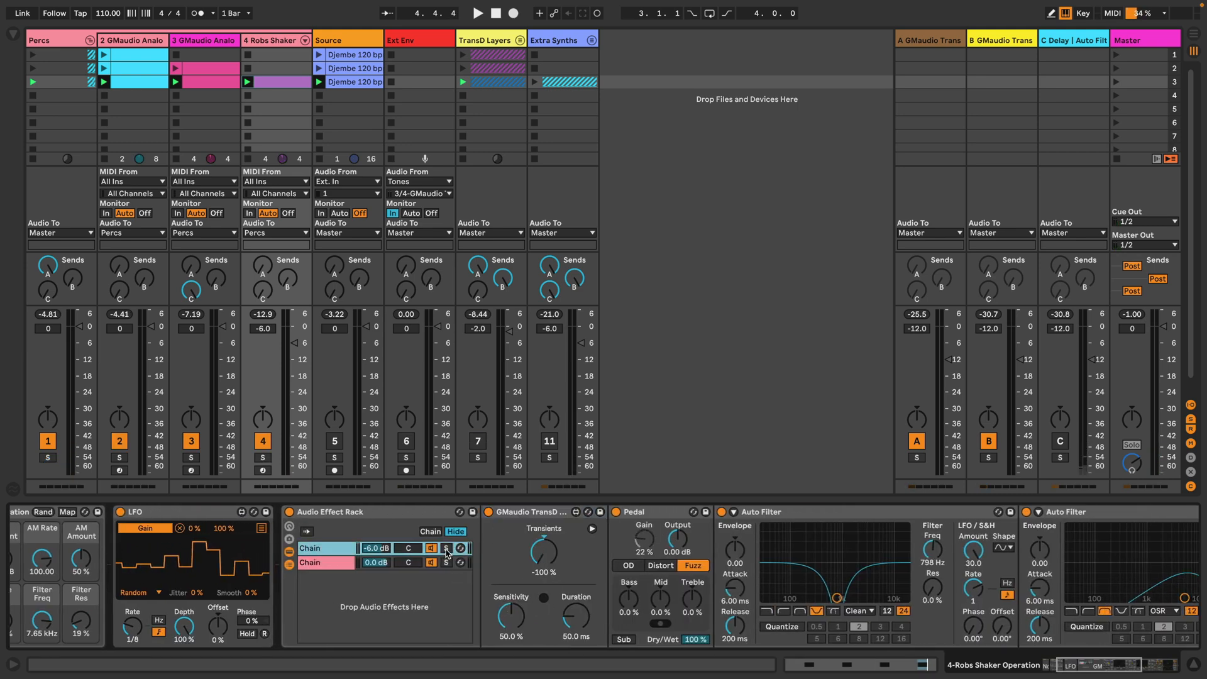
# Step: Solo the shaker track and audition it through the soloed first chain of its Audio Effect Rack
pyautogui.press('space')
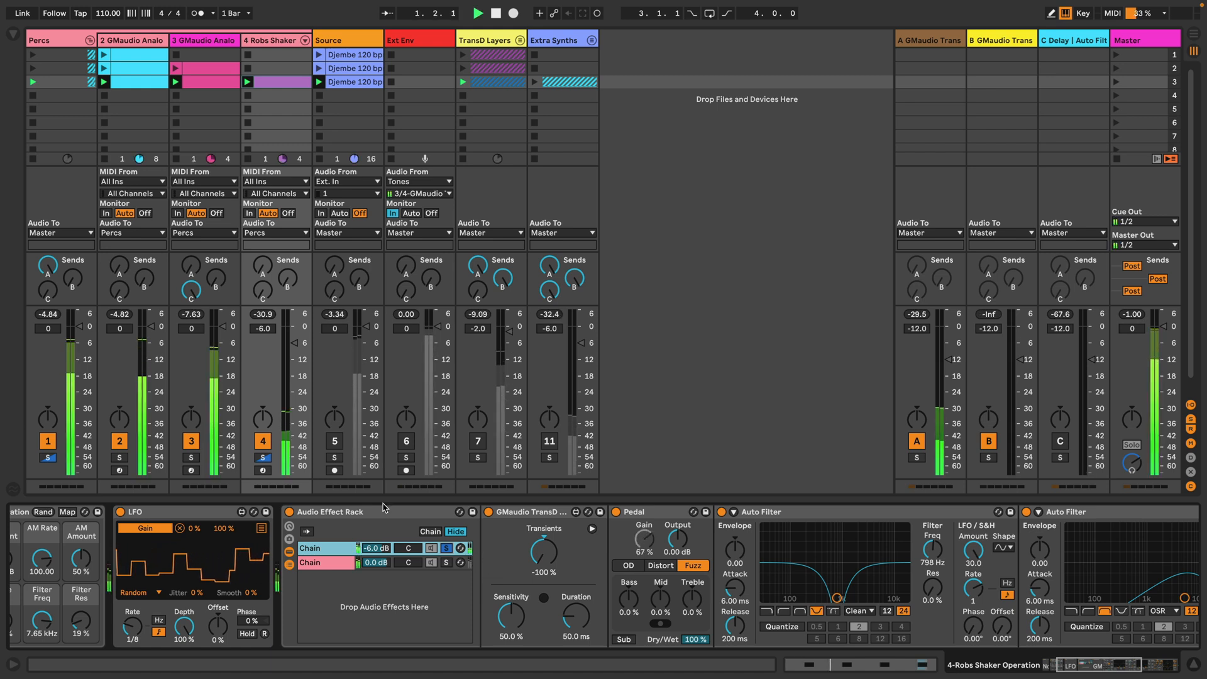
pyautogui.click(266, 457)
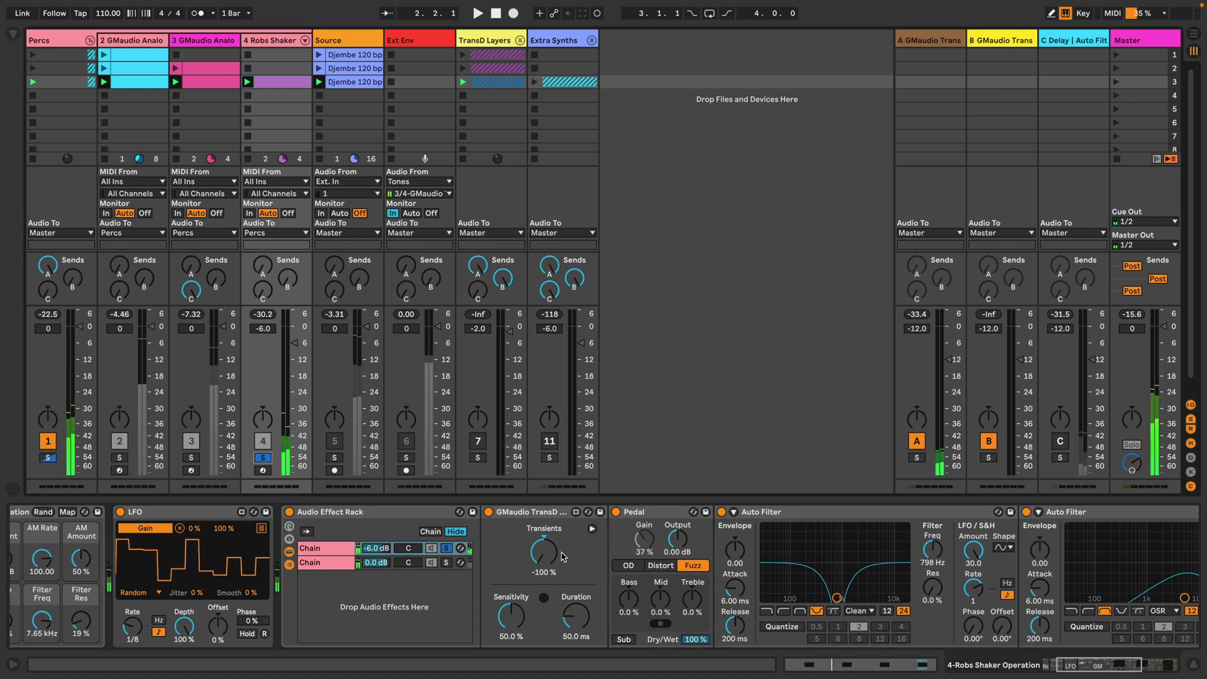
# Step: Examine the Pedal, two Auto Filters and Delay in the shaker's first effect chain and replay that chain
pyautogui.click(645, 513)
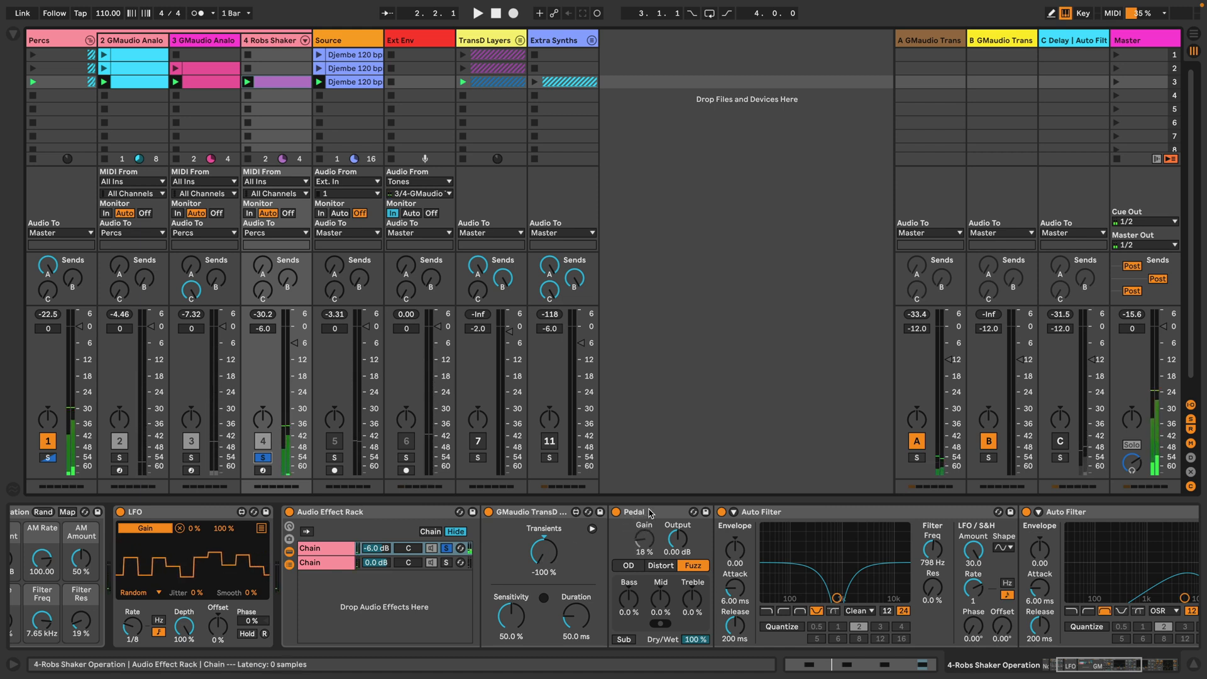
pyautogui.hscroll(10, 656, 567)
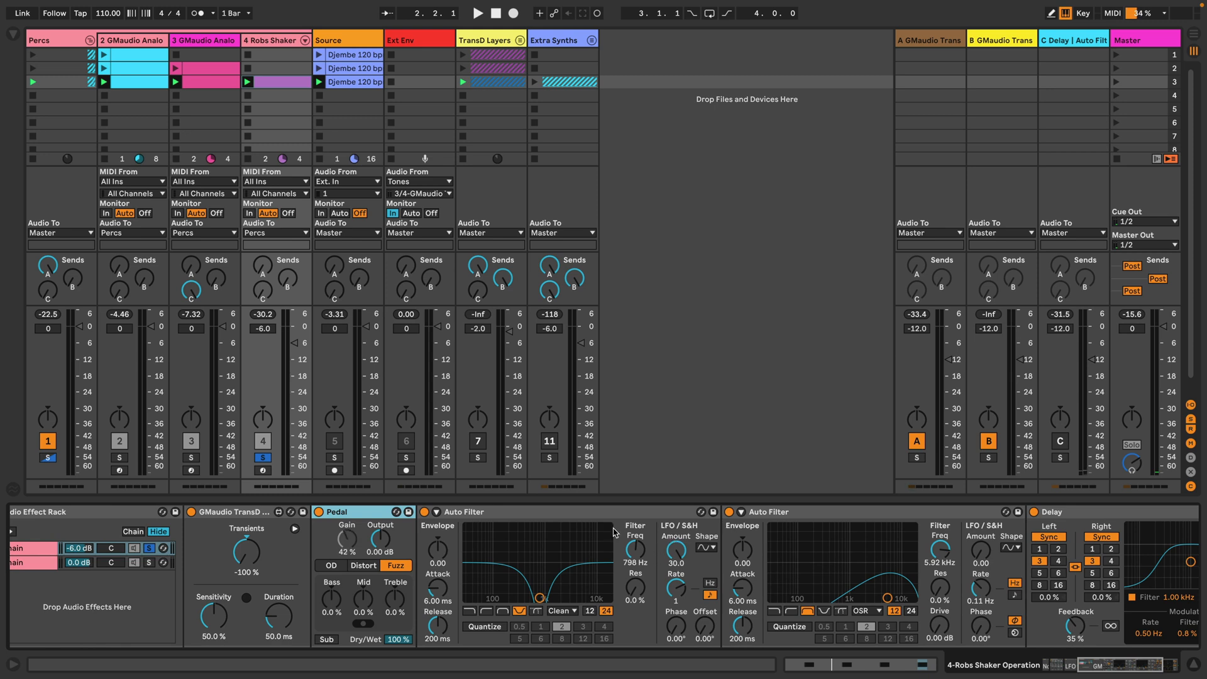
pyautogui.hscroll(7, 759, 586)
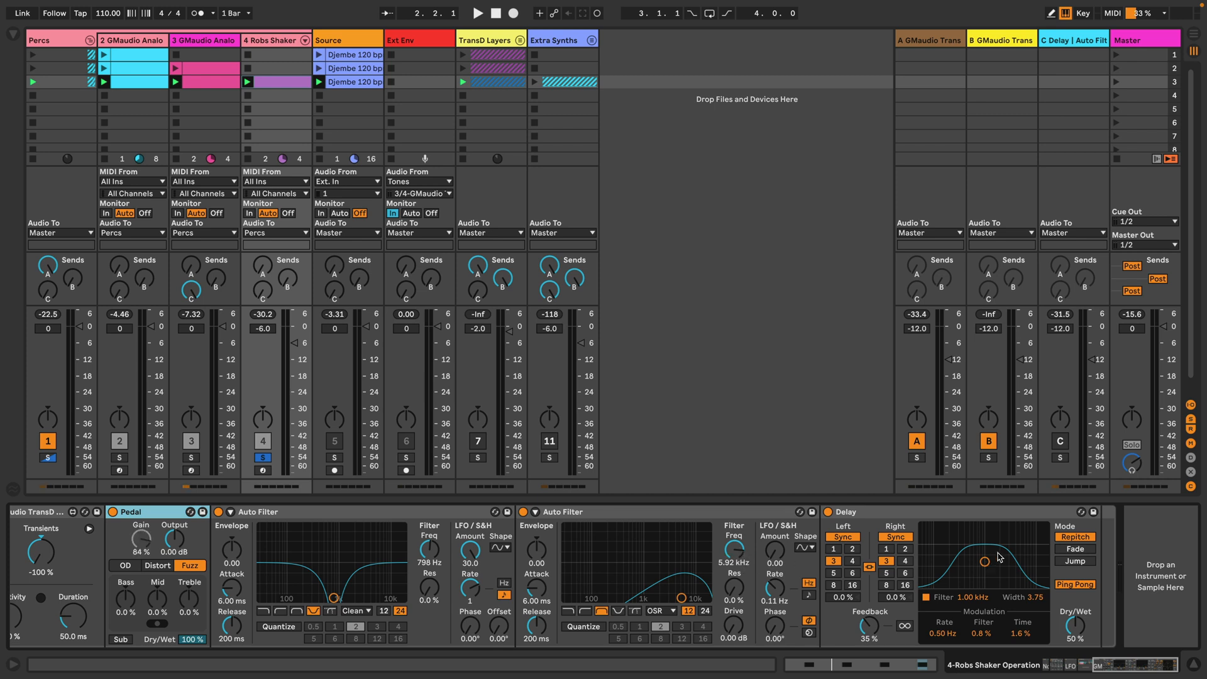
pyautogui.hscroll(-9, 435, 565)
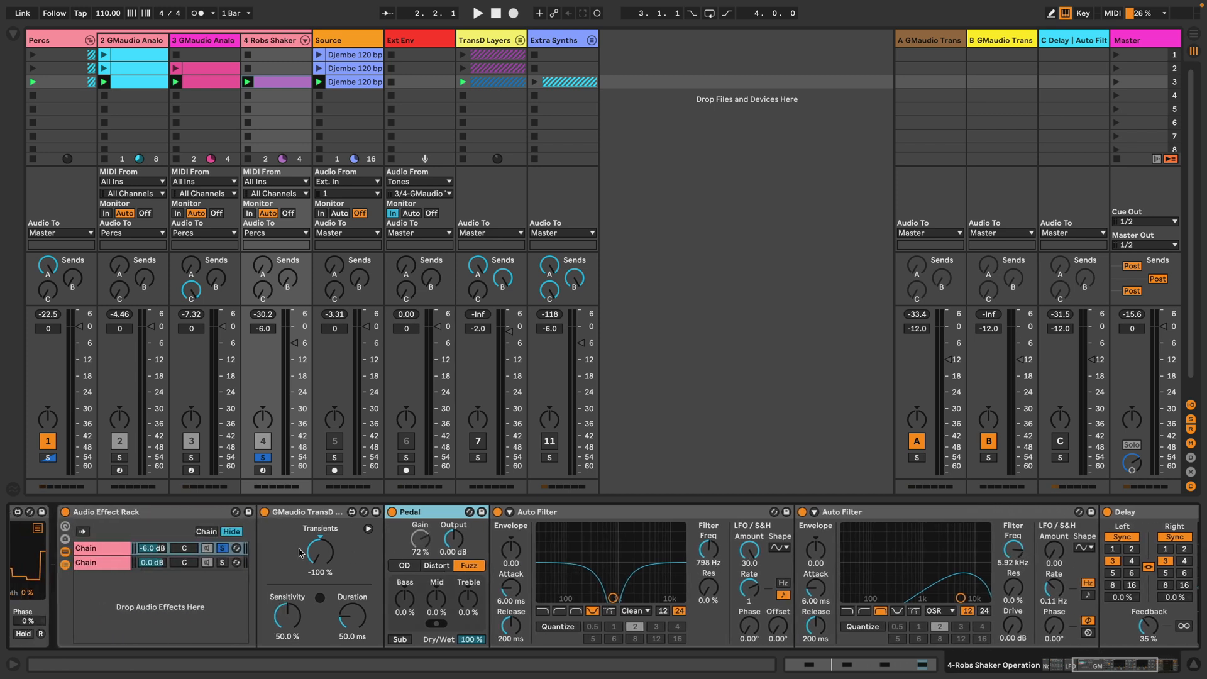
pyautogui.press('space')
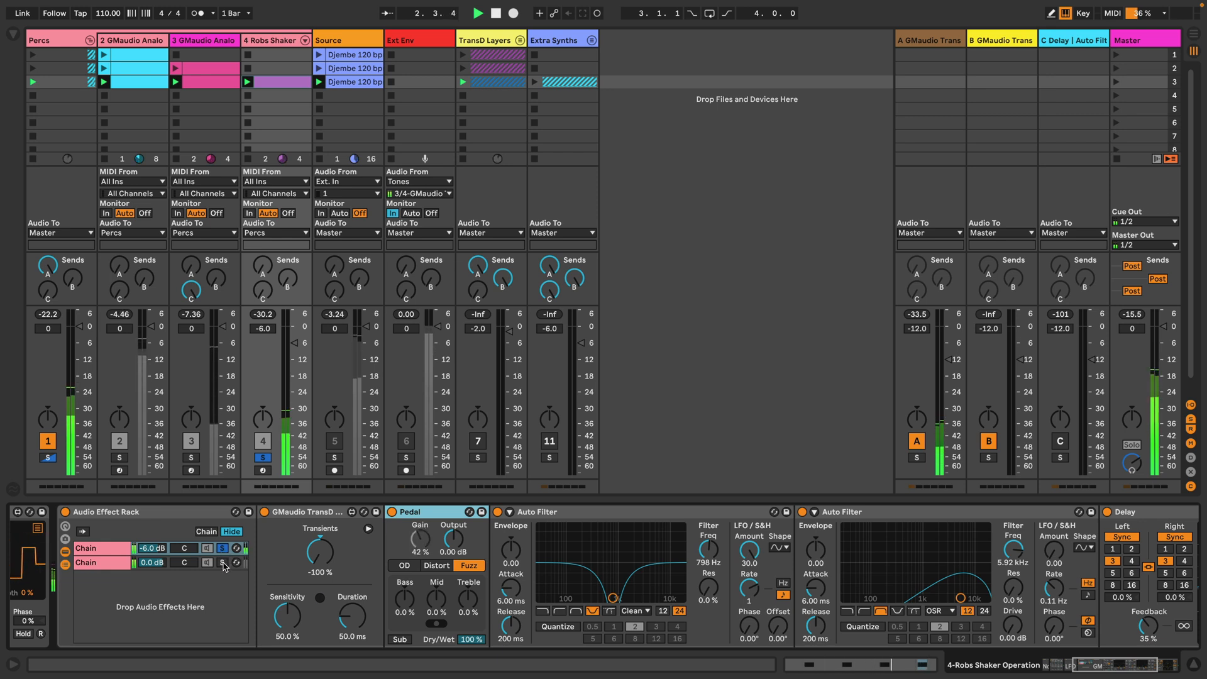
pyautogui.press('space')
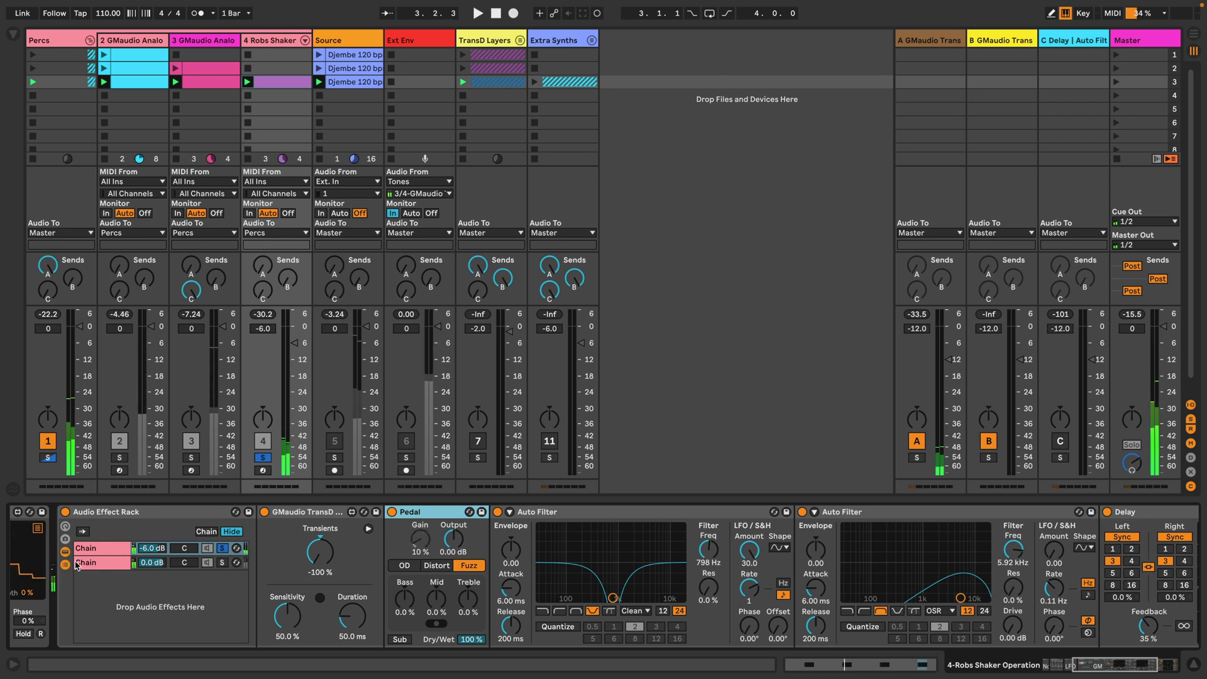
# Step: Solo the empty second chain of the shaker's Audio Effect Rack and audition the dry signal
pyautogui.click(210, 563)
pyautogui.click(222, 562)
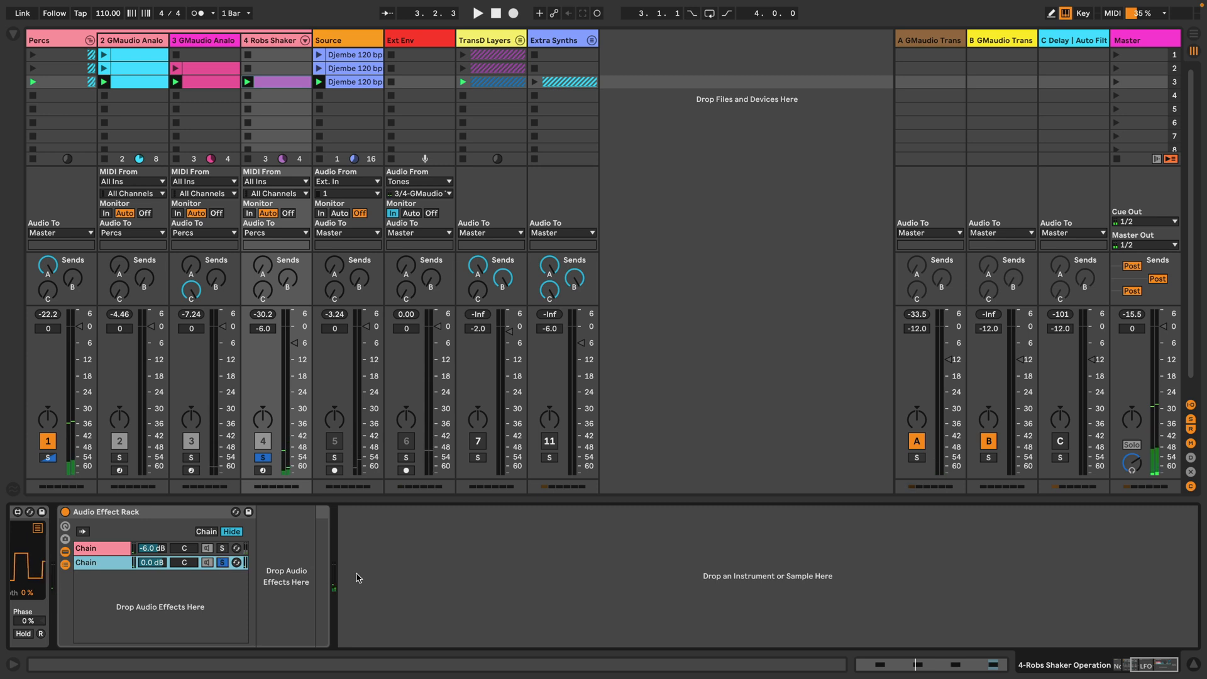
pyautogui.press('space')
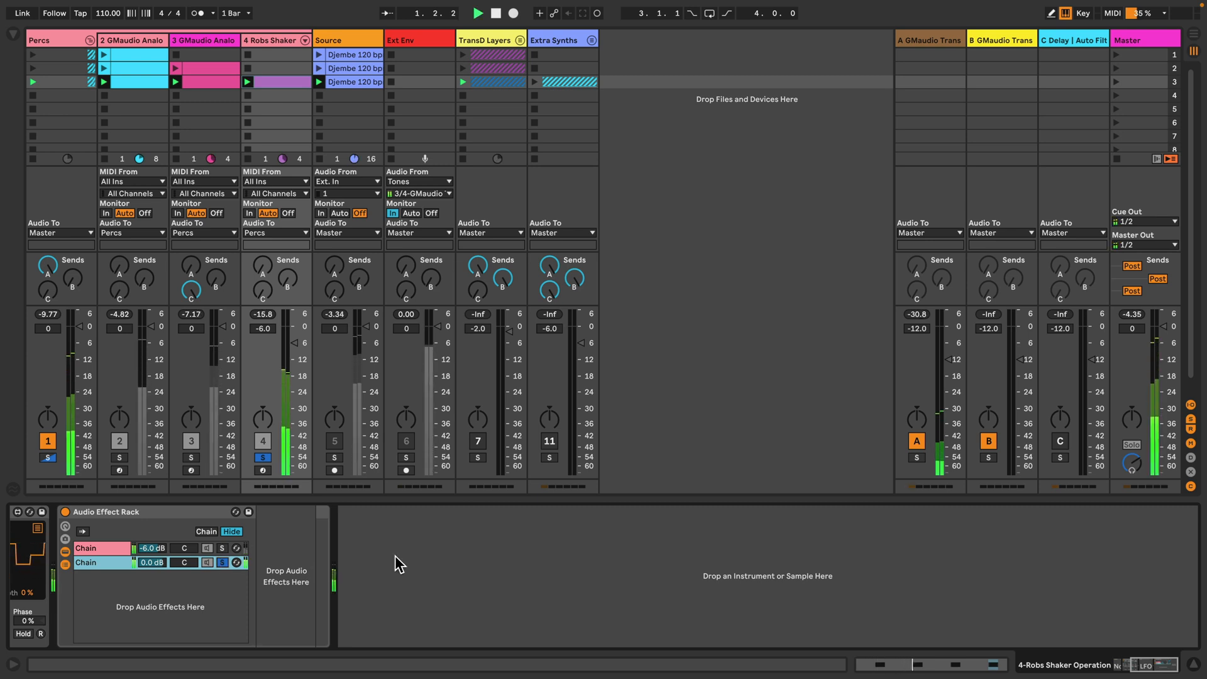
pyautogui.press('space')
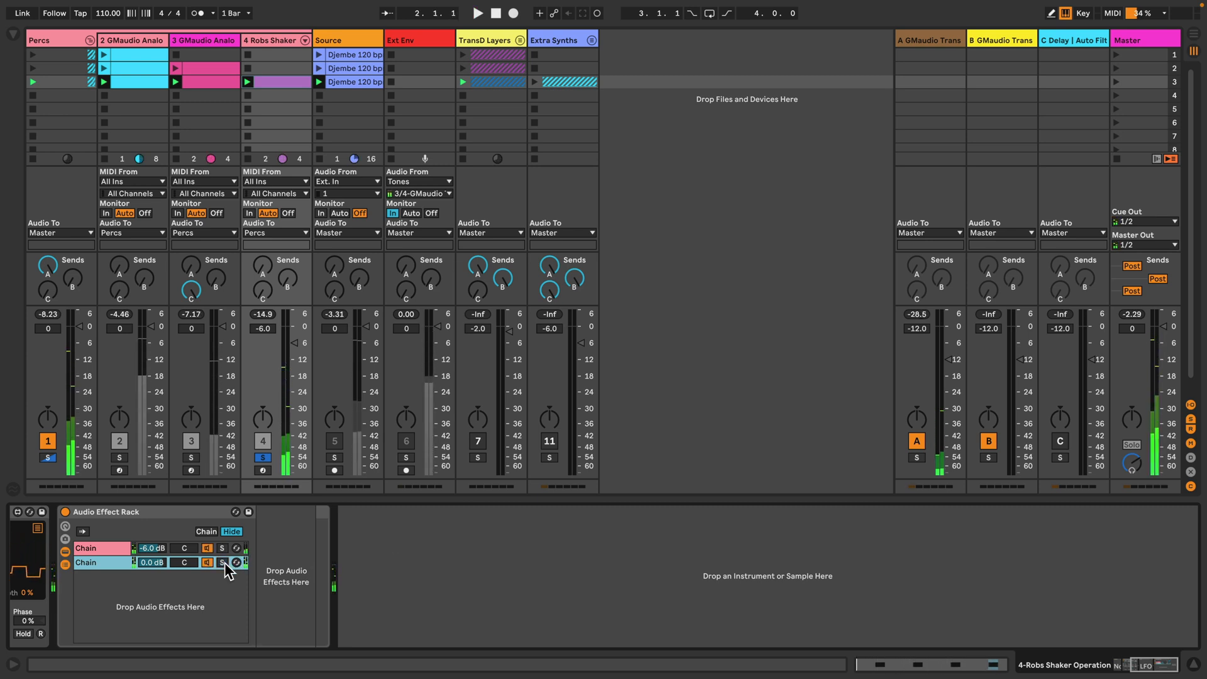
# Step: Unsolo the second chain and audition both shaker chains together while reviewing the first chain's devices
pyautogui.click(223, 562)
pyautogui.press('space')
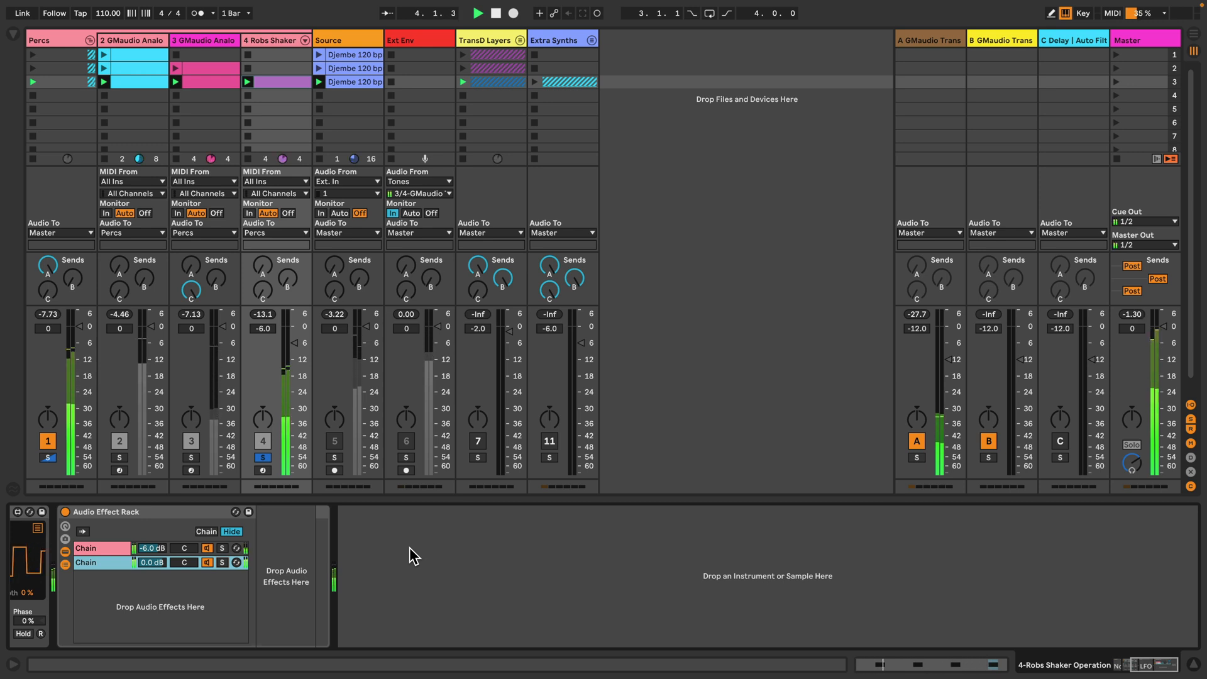
pyautogui.hscroll(-10, 409, 547)
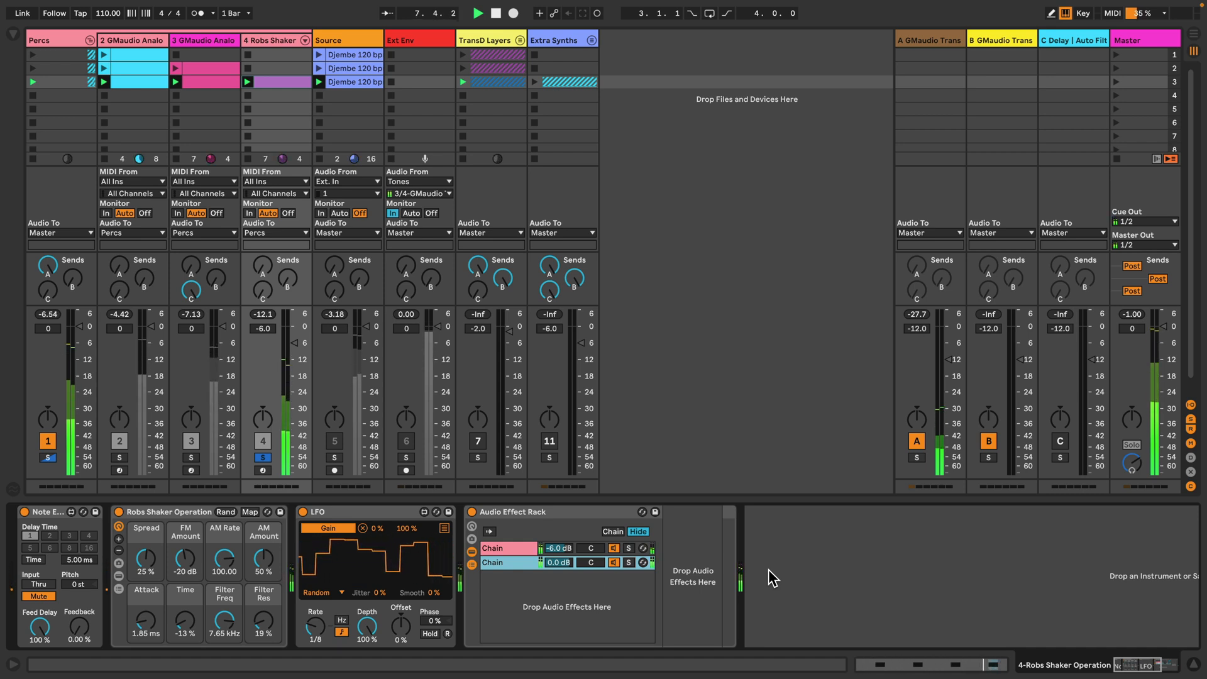
pyautogui.click(496, 550)
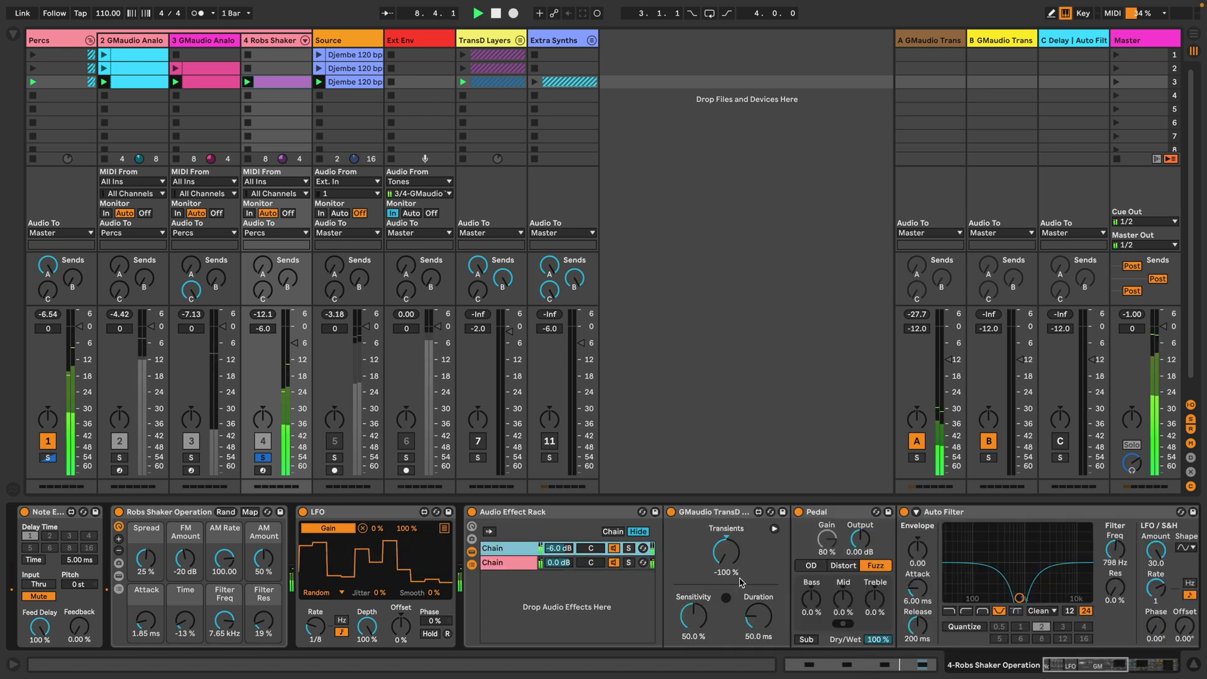
pyautogui.hscroll(5, 813, 582)
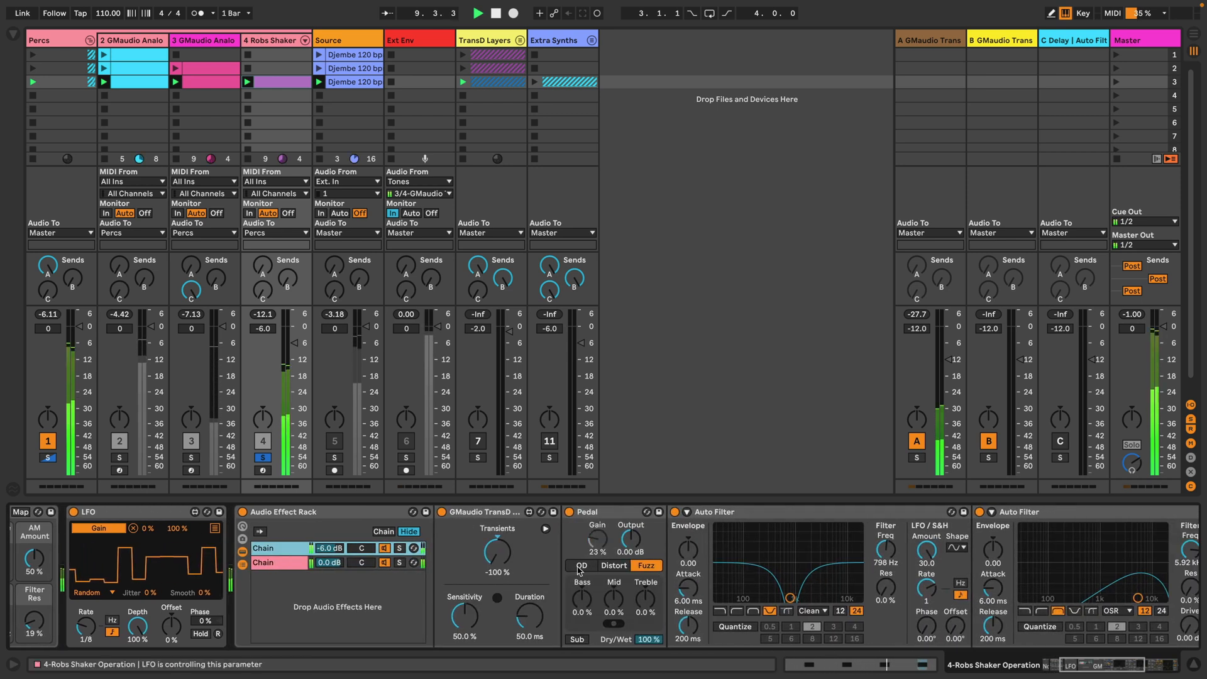
pyautogui.hscroll(5, 743, 605)
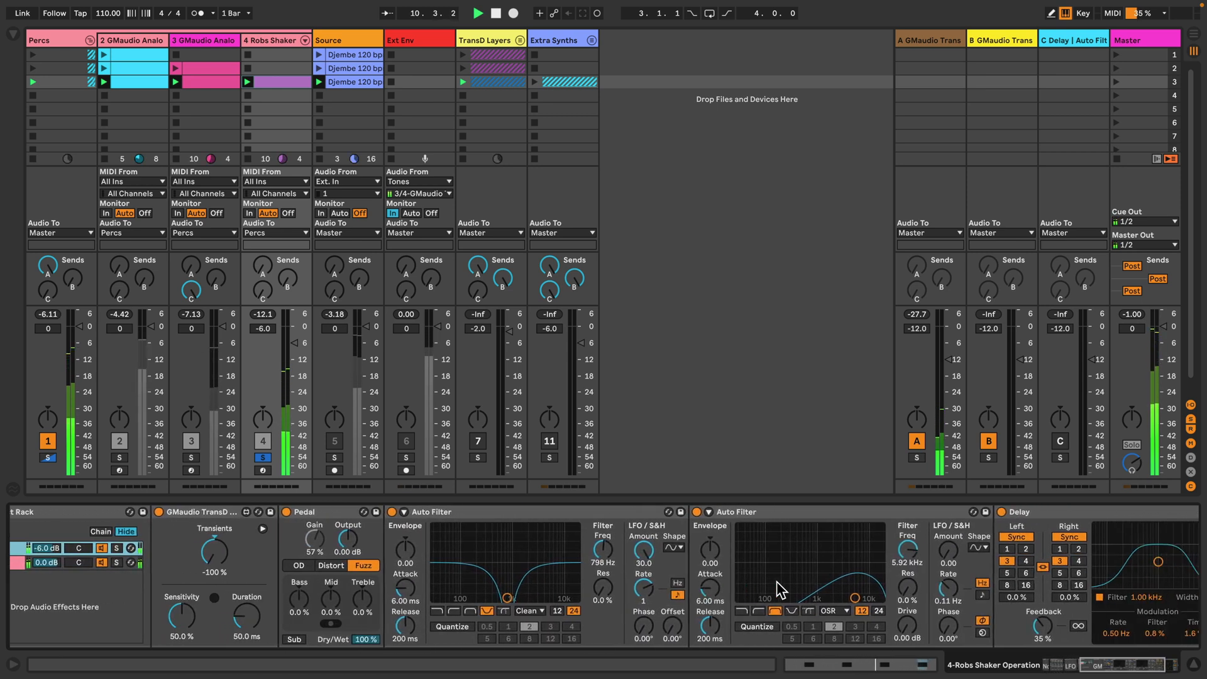
pyautogui.hscroll(2, 780, 591)
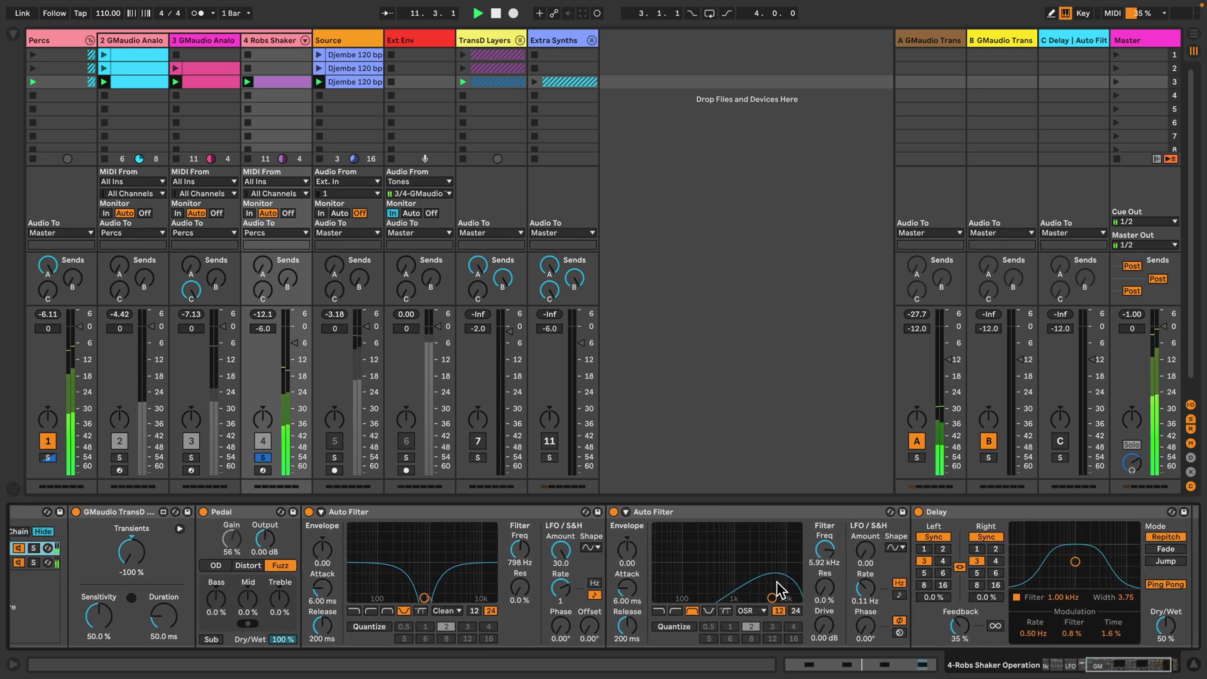
pyautogui.hscroll(-3, 780, 591)
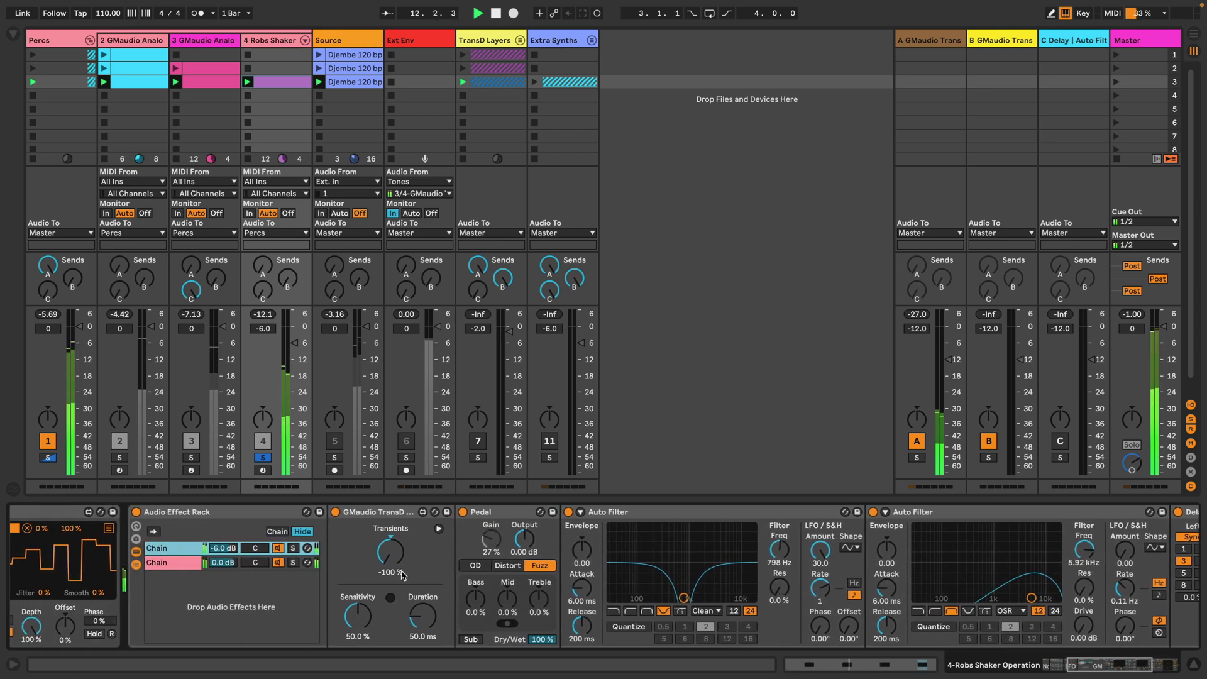
# Step: Unsolo the shaker track, solo the Percs group and play it with its device chain shown
pyautogui.click(266, 458)
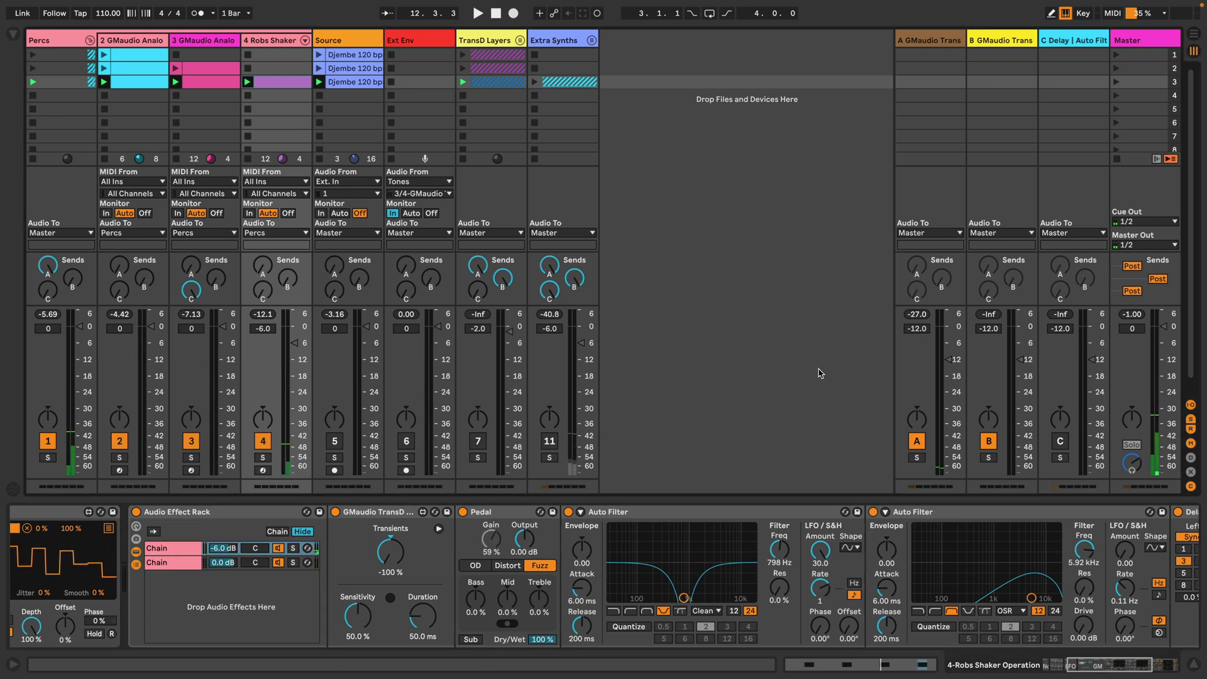
pyautogui.click(1067, 562)
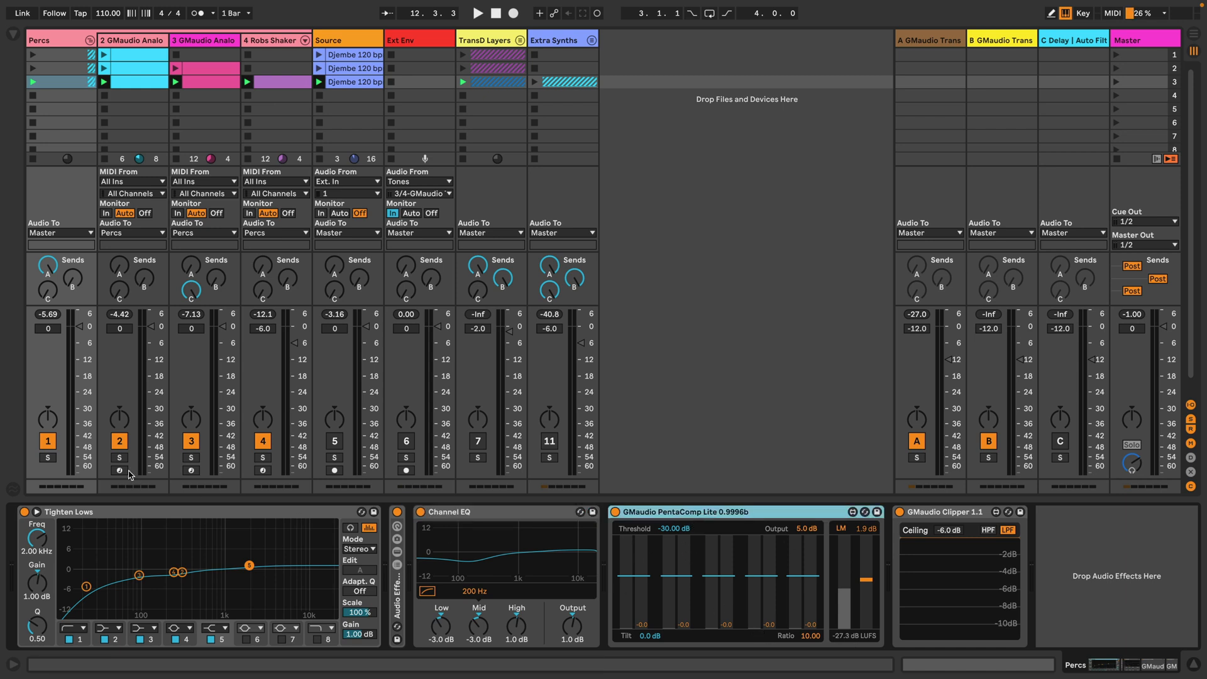
pyautogui.click(49, 457)
pyautogui.press('space')
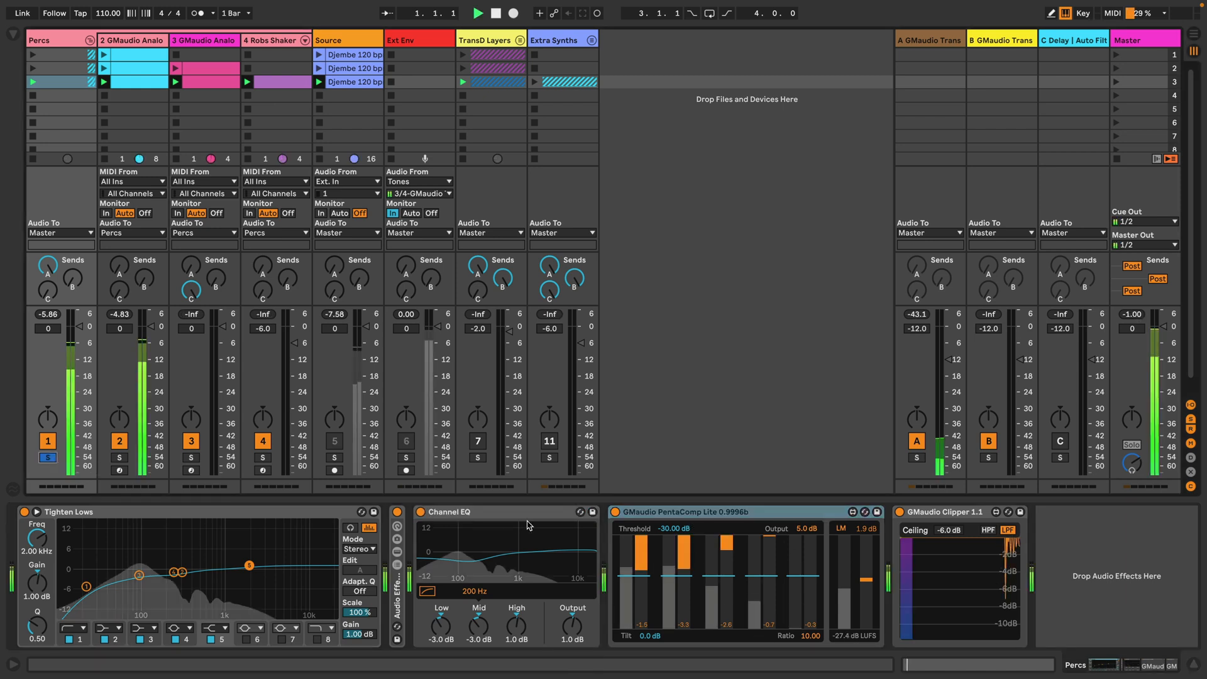
# Step: Compare the Percs group with its GMaudio PentaComp Lite bypassed and re-enabled
pyautogui.click(615, 512)
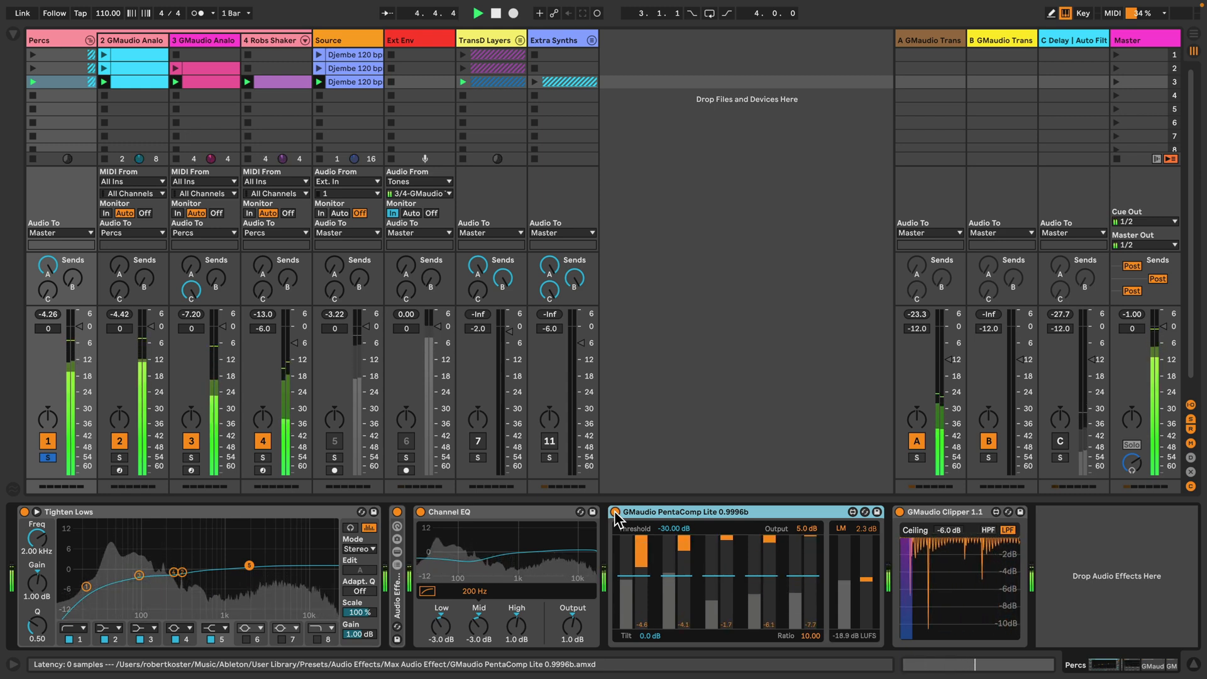
pyautogui.click(615, 513)
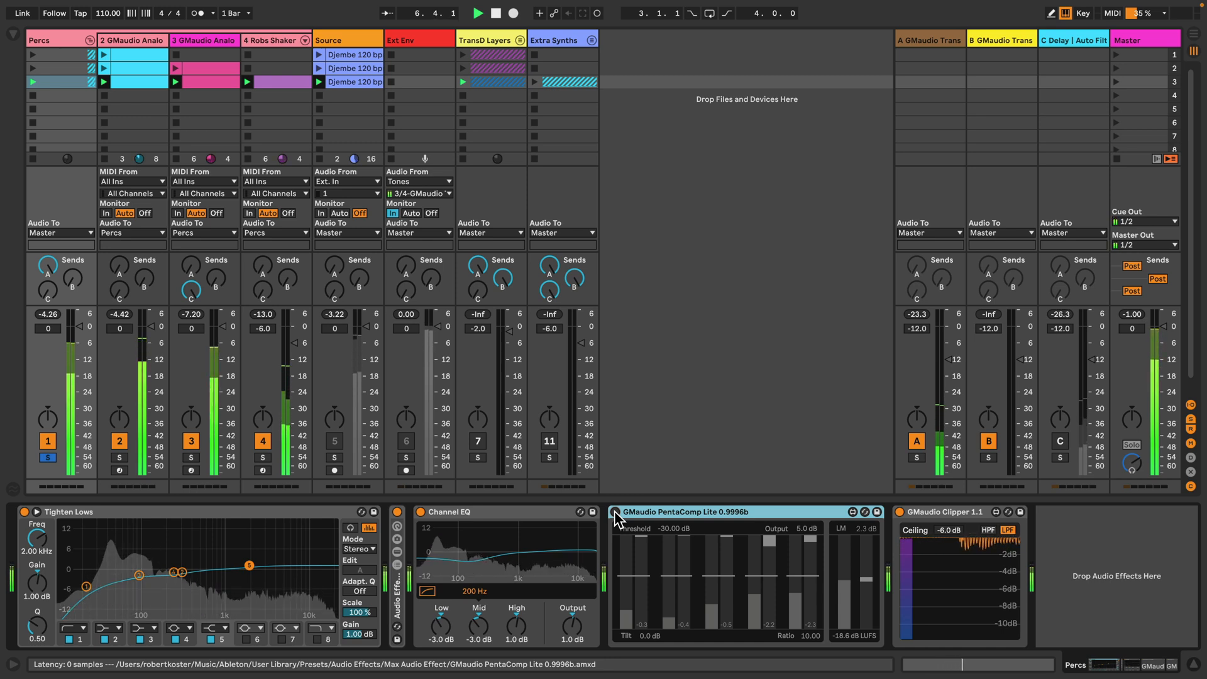
pyautogui.click(615, 513)
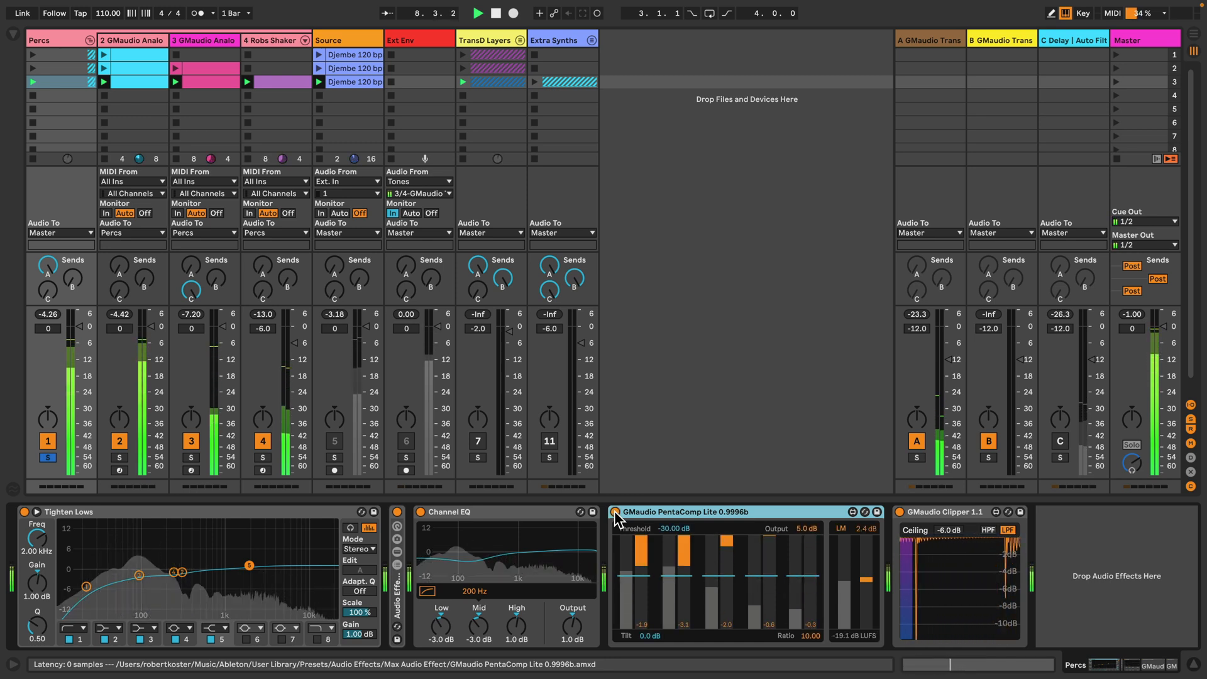
pyautogui.press('space')
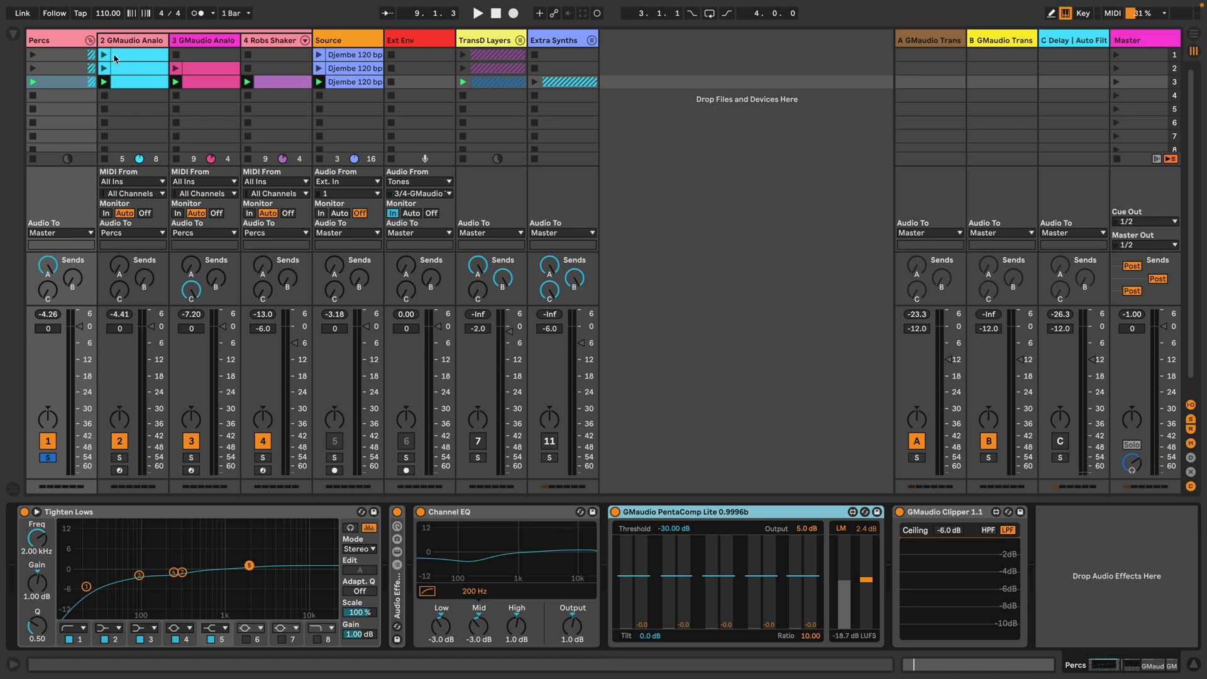
# Step: Fold and unsolo the Percs group, and play it together with the reactivated TransD Layers group
pyautogui.click(90, 39)
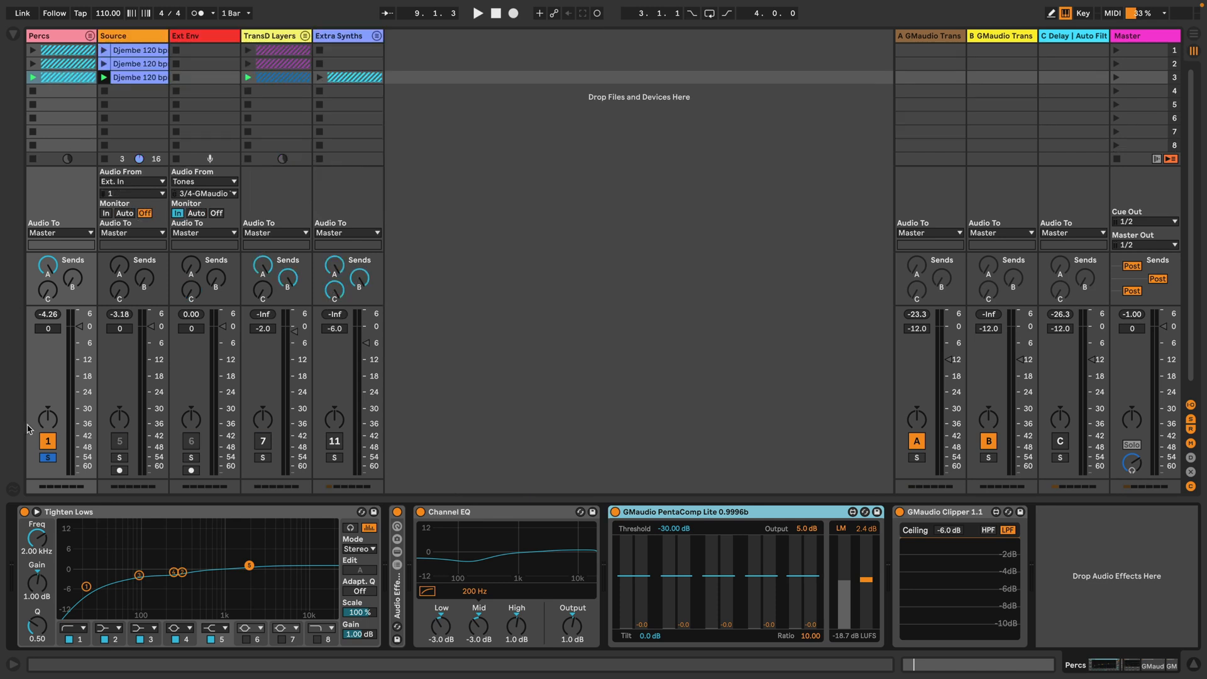
pyautogui.click(48, 457)
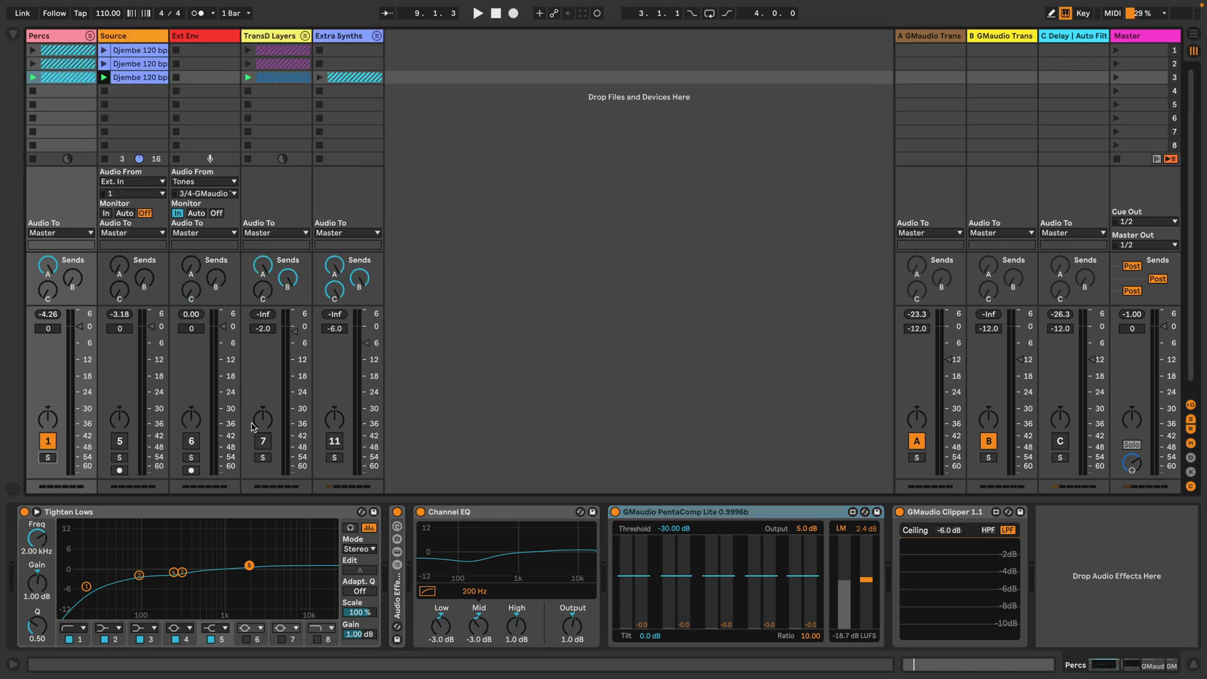
pyautogui.press('space')
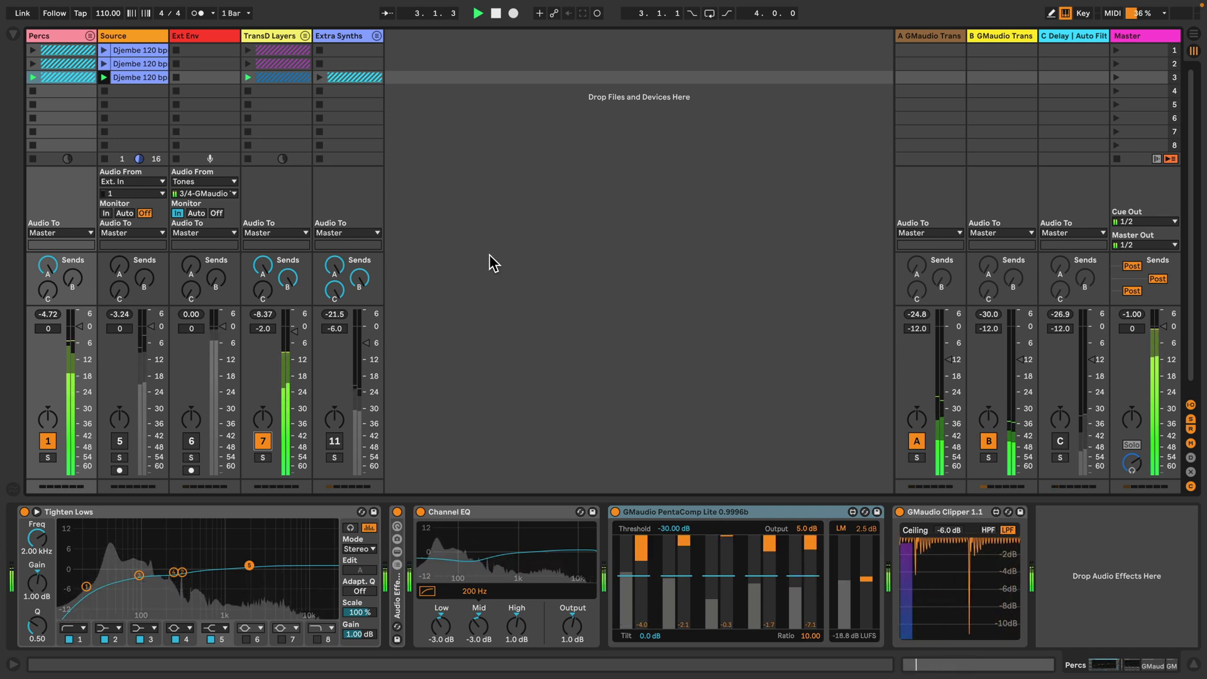
# Step: Examine the PentaComp Lite, EQ, Clipper and two GMaudio Ducker devices on the TransD Layers group
pyautogui.click(276, 36)
pyautogui.hscroll(-5, 631, 511)
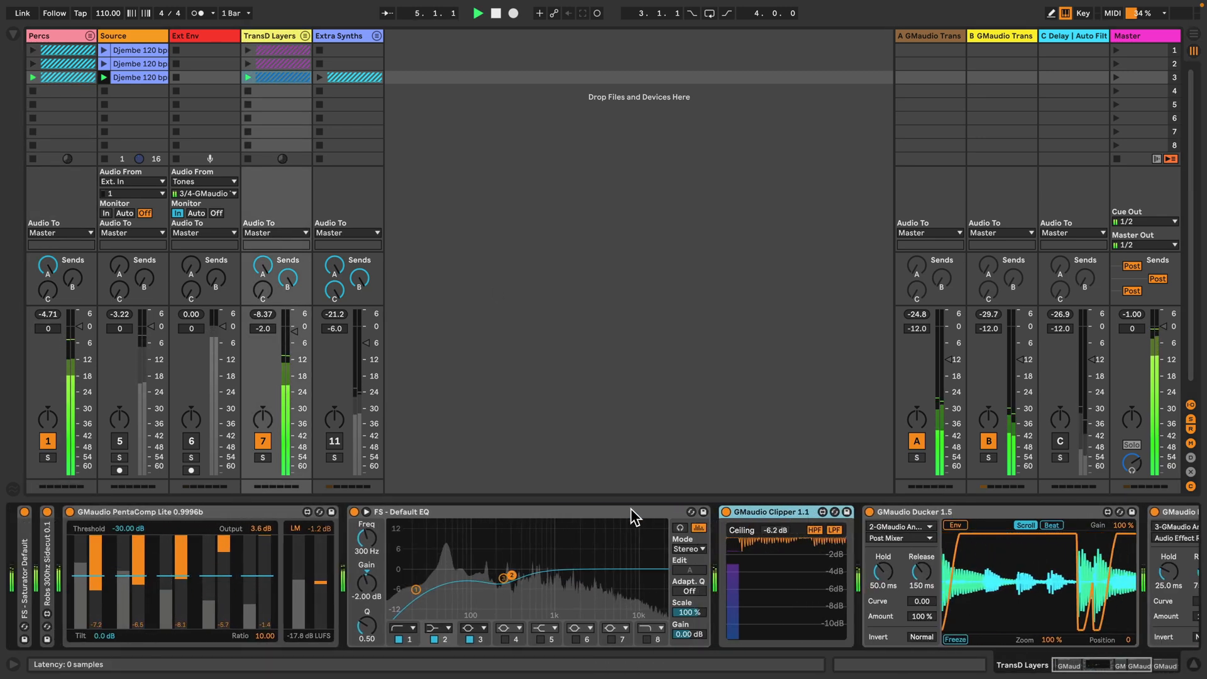
pyautogui.hscroll(5, 635, 543)
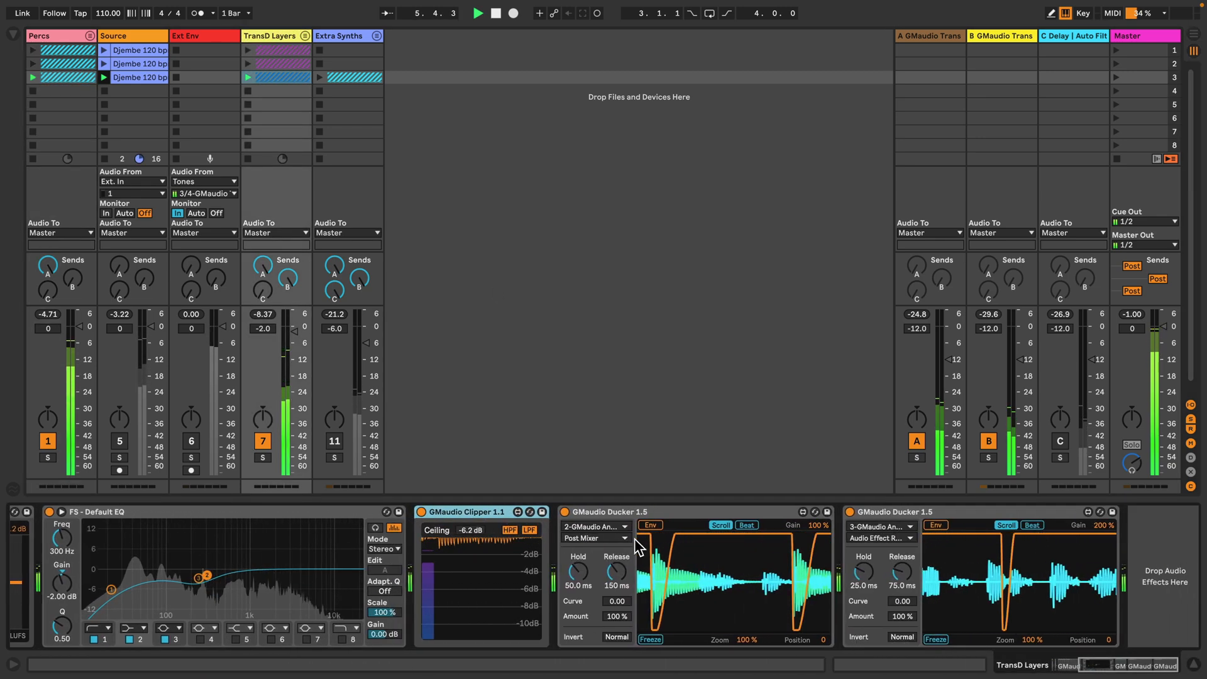
pyautogui.hscroll(-2, 639, 547)
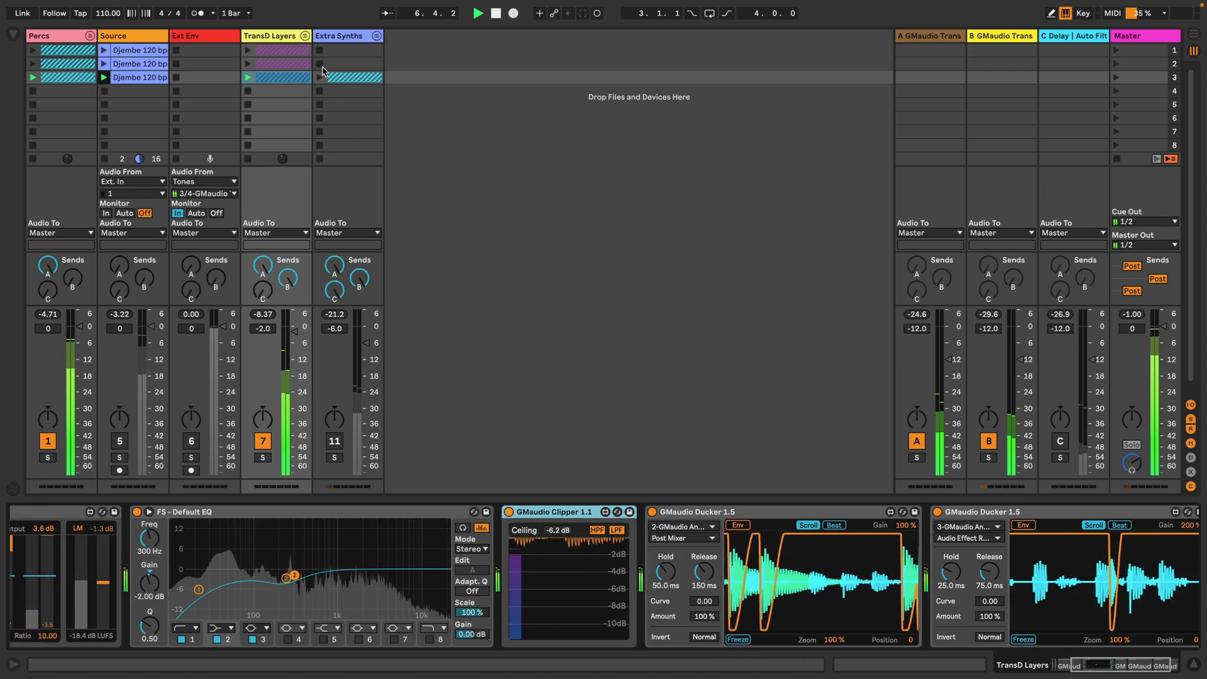
# Step: Unfold the TransD Layers group and view the Dub Bed + Pitch clip on the Tones track during playback
pyautogui.click(305, 36)
pyautogui.click(352, 82)
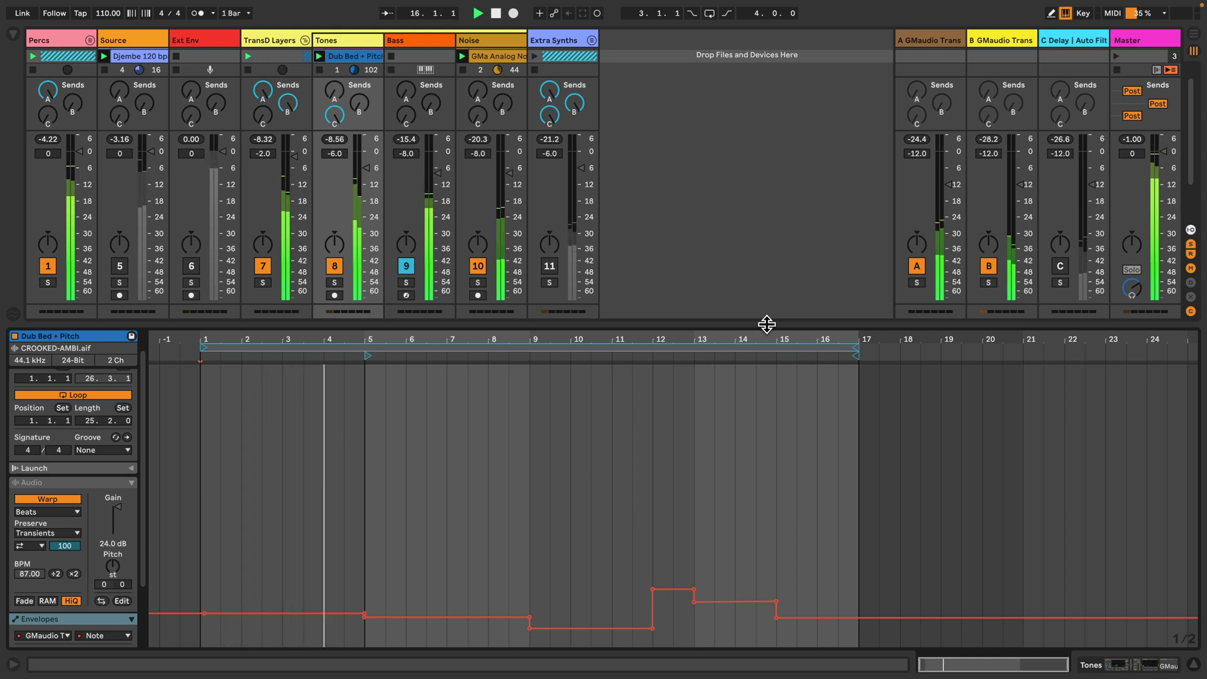
pyautogui.hotkey('ctrl', 'alt', 'l')
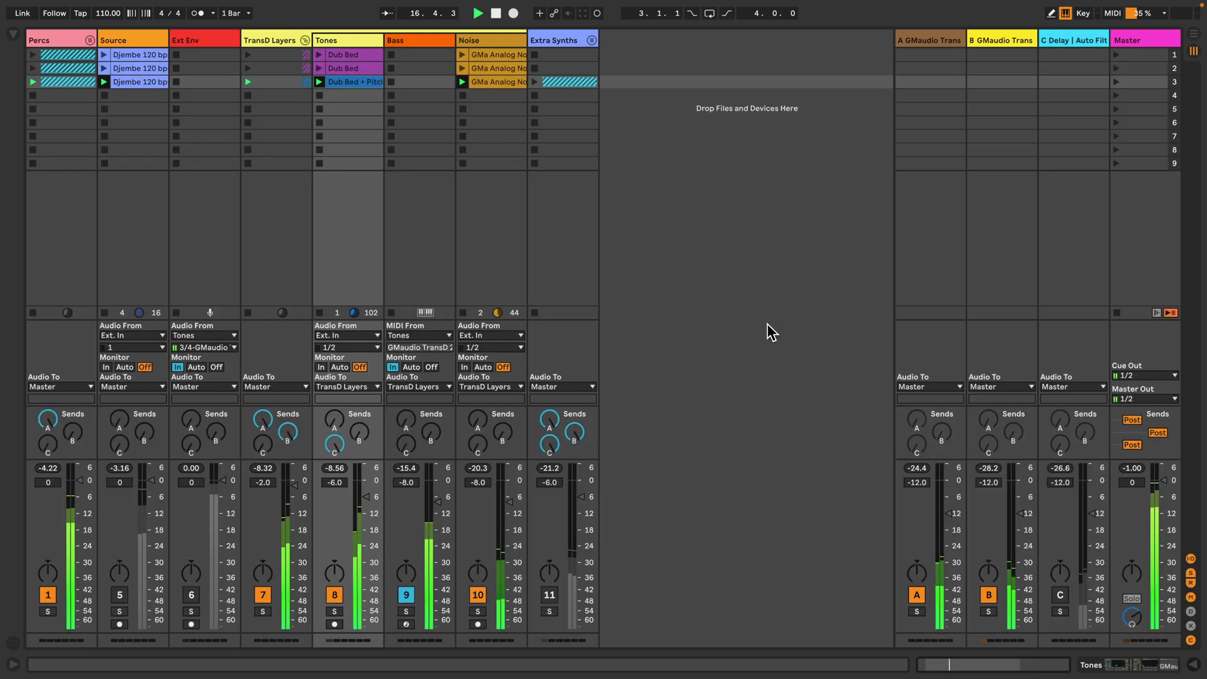
pyautogui.press('space')
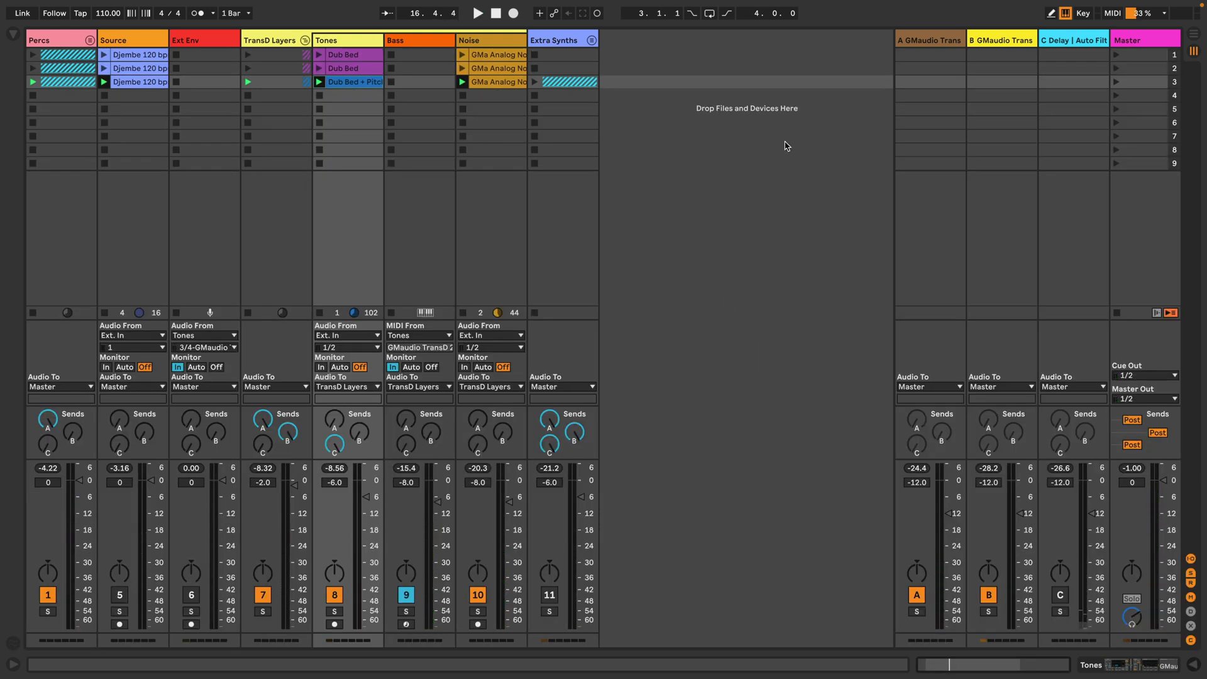
# Step: Show the devices on return track A, solo the return and play it briefly
pyautogui.doubleClick(929, 40)
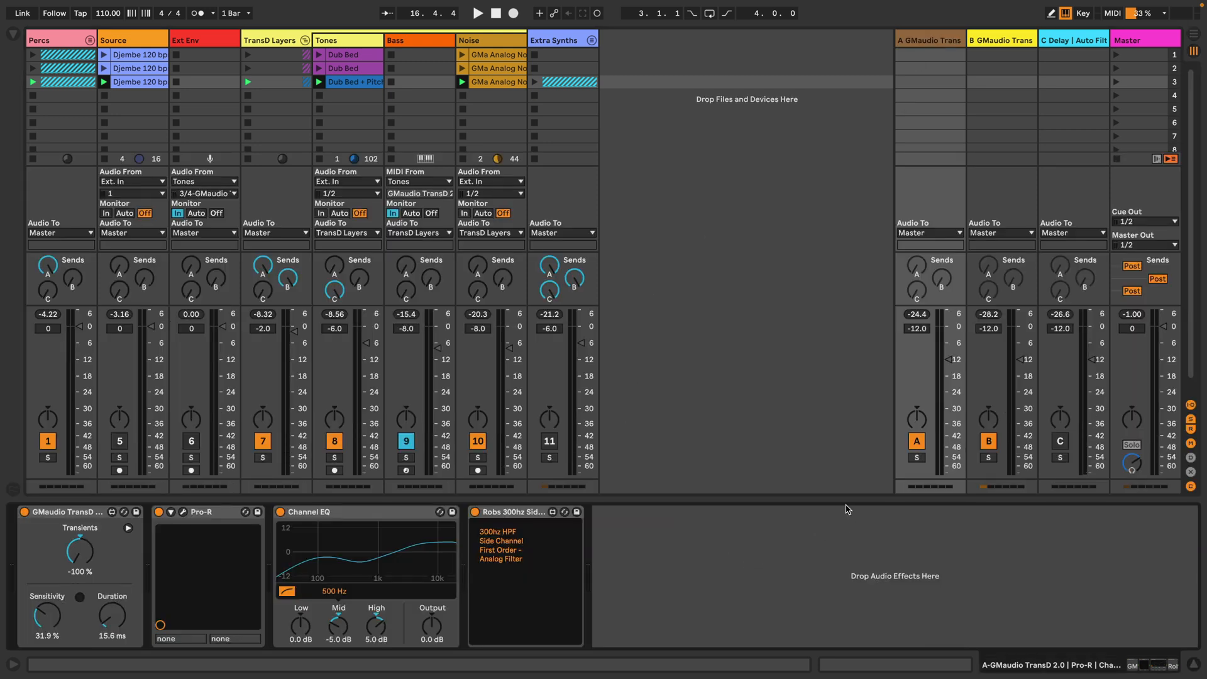
pyautogui.click(916, 458)
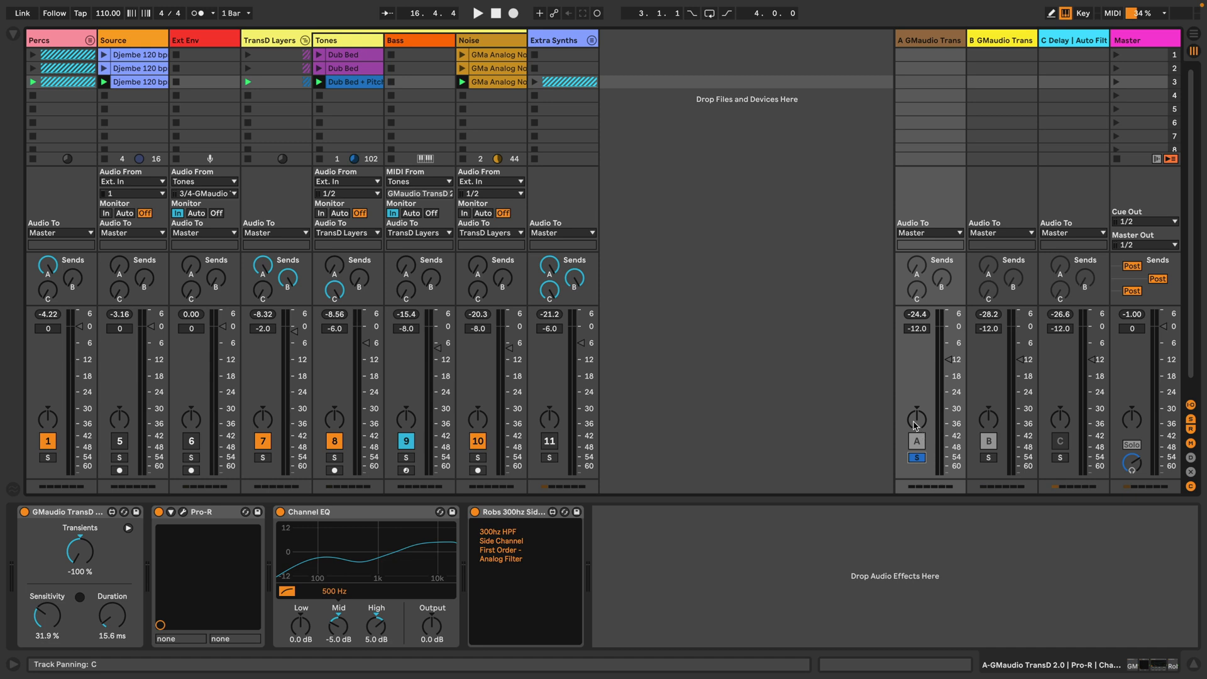
pyautogui.press('space')
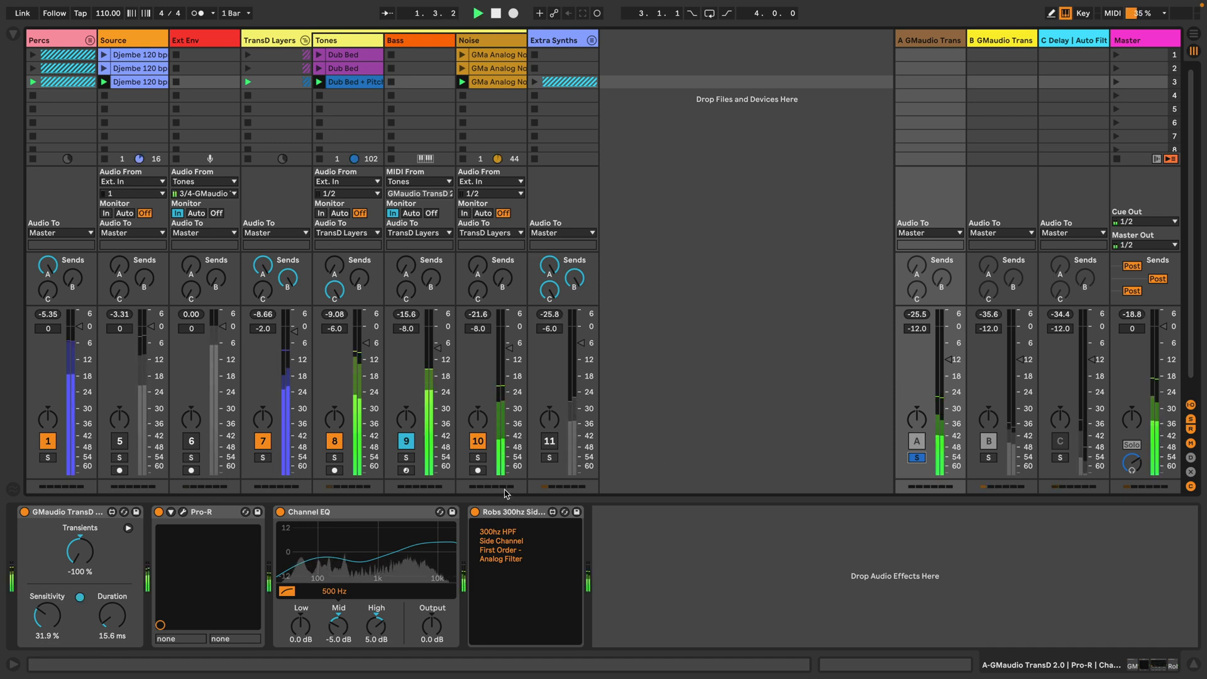
pyautogui.press('space')
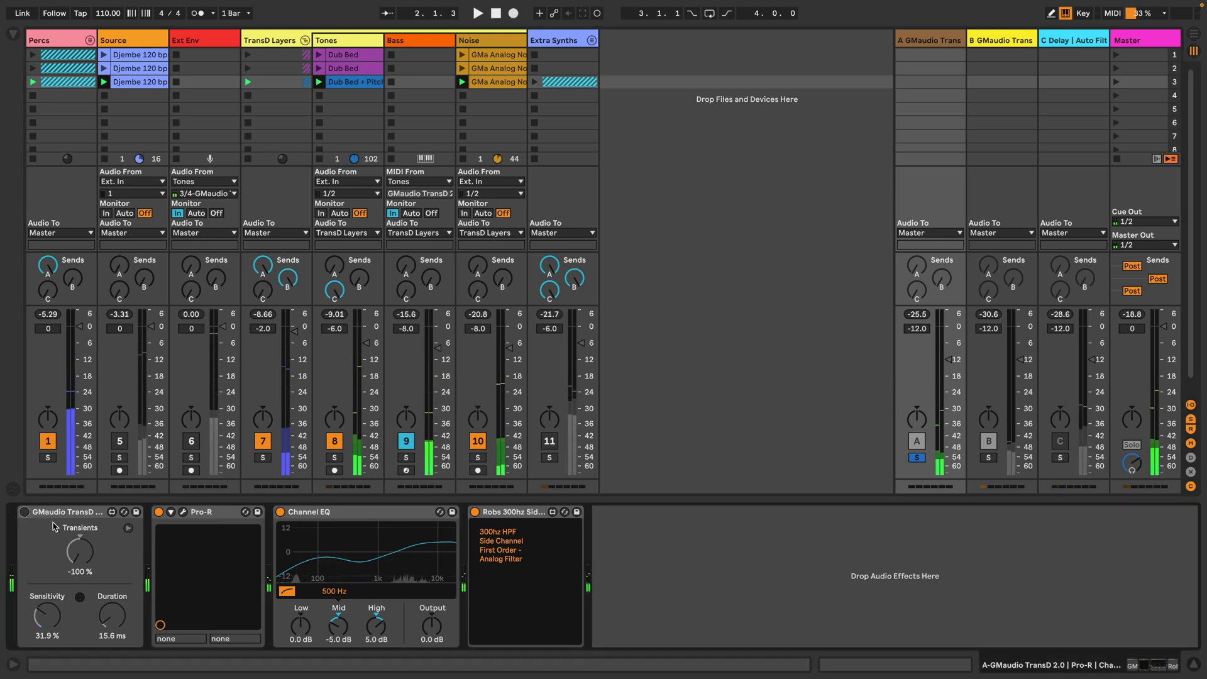
# Step: Compare the soloed return A in playback with its GMaudio TransD bypassed and re-enabled
pyautogui.click(62, 515)
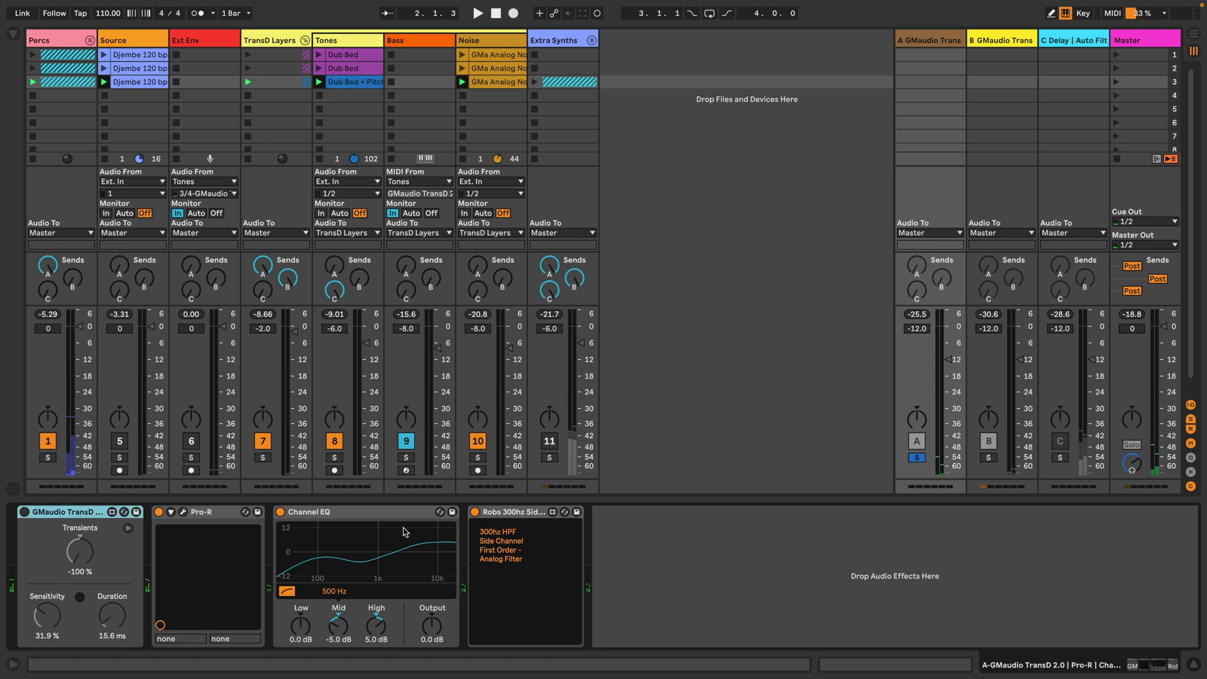
pyautogui.press('space')
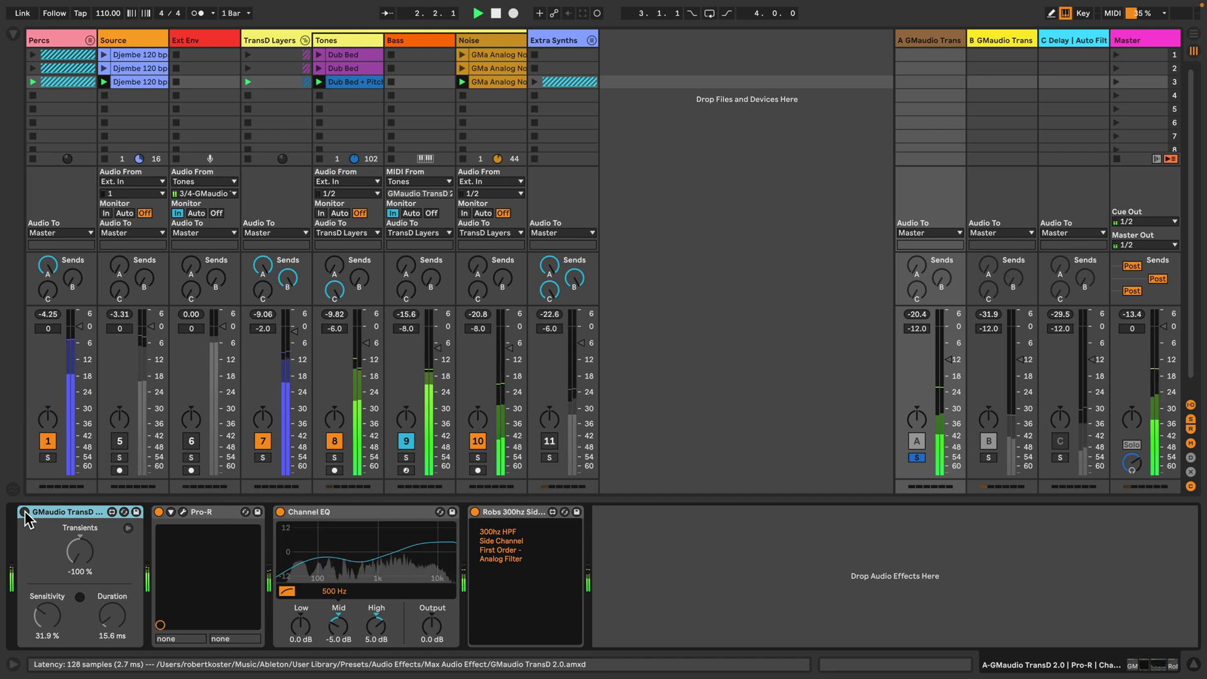
pyautogui.press('space')
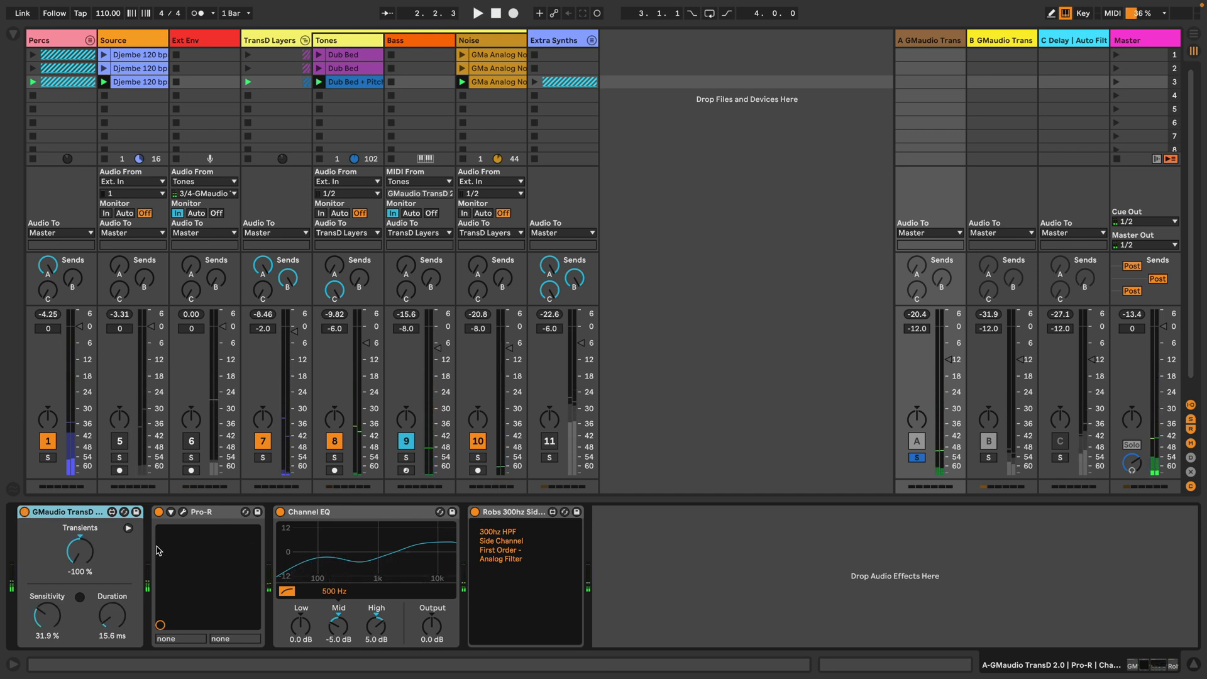
pyautogui.press('space')
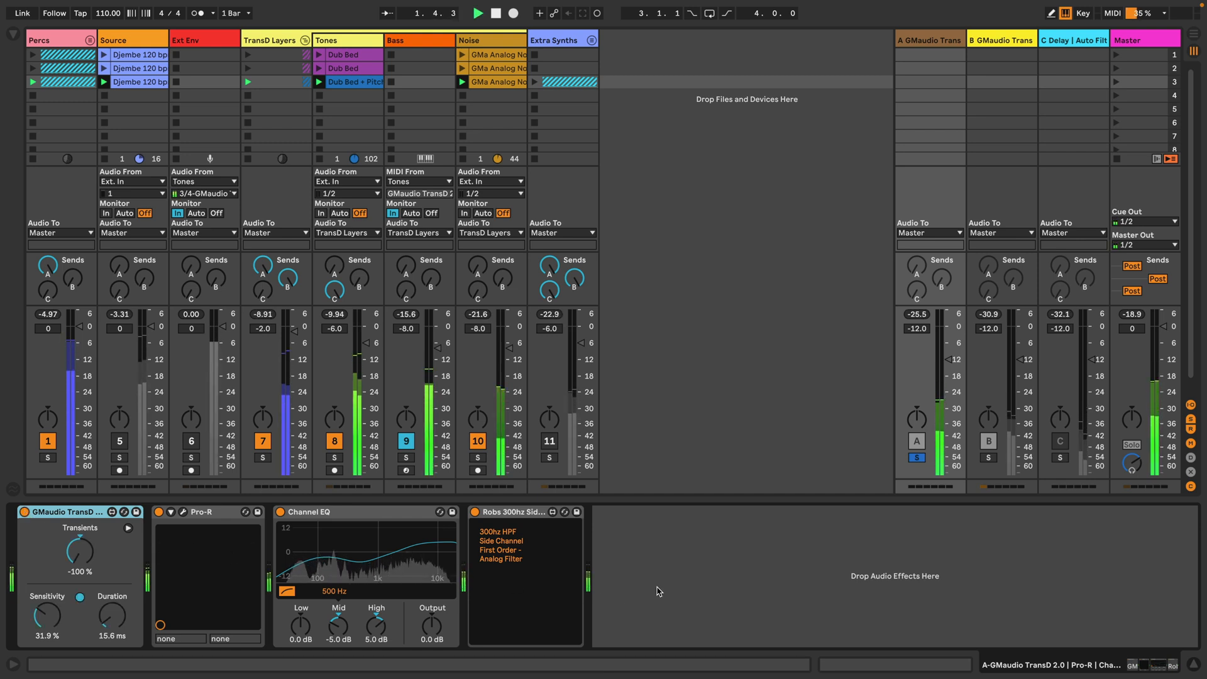
pyautogui.press('space')
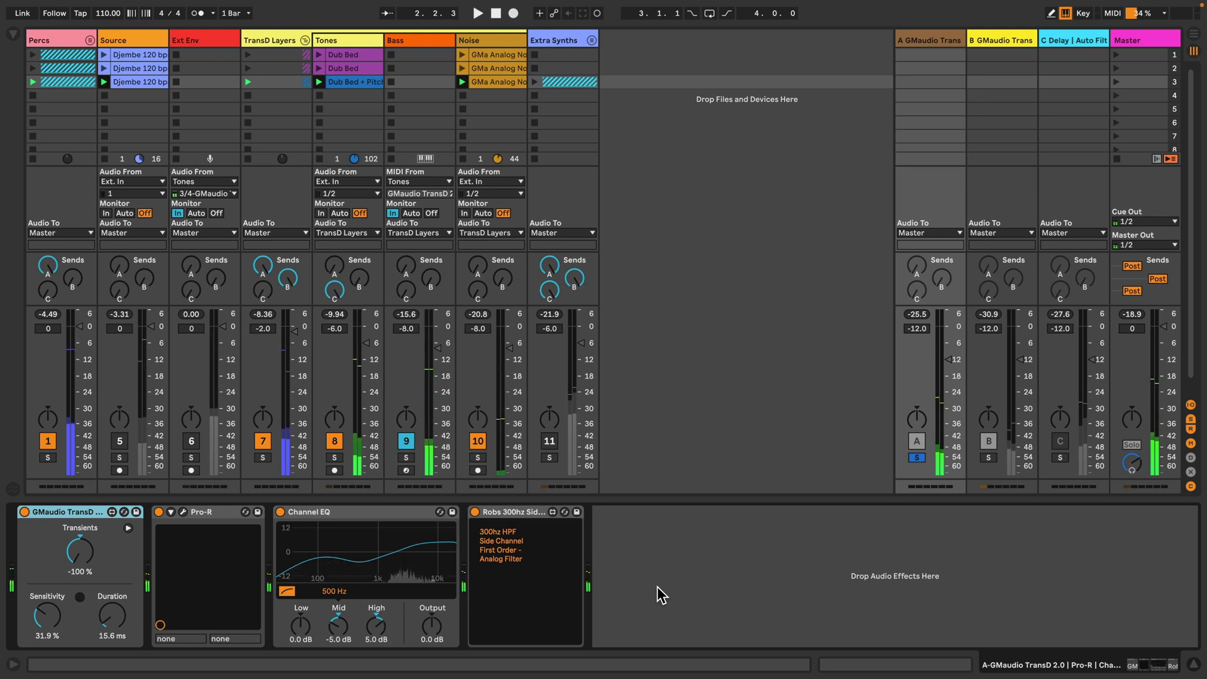
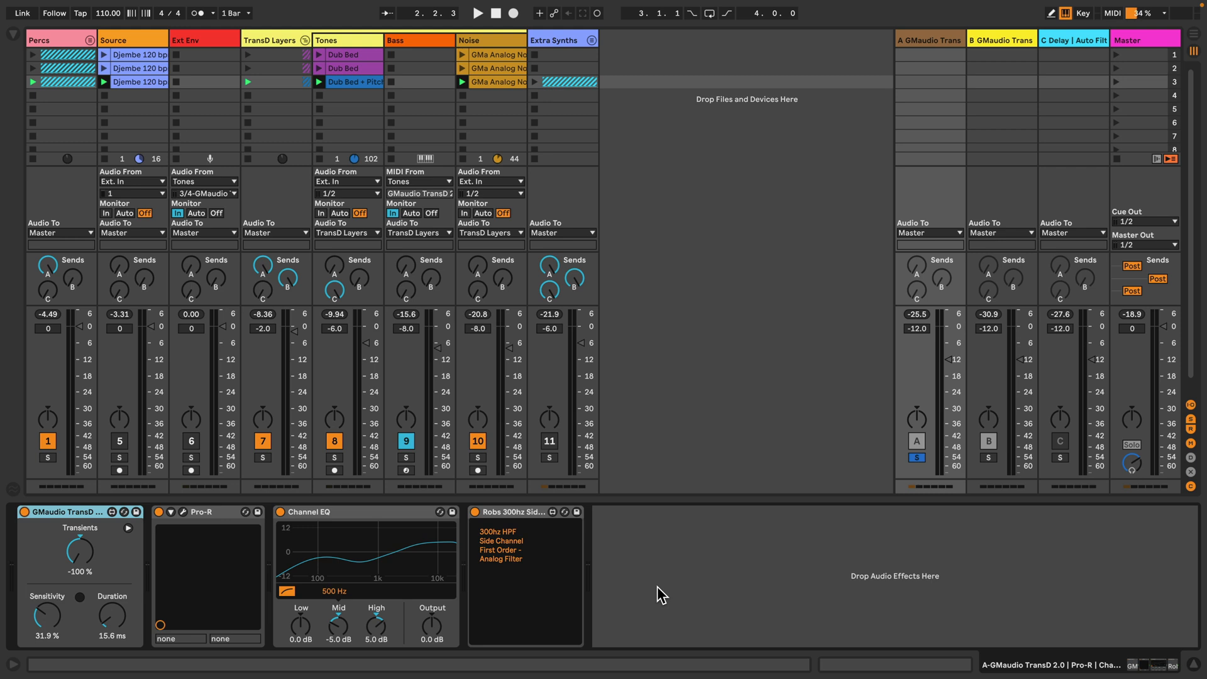
pyautogui.press('space')
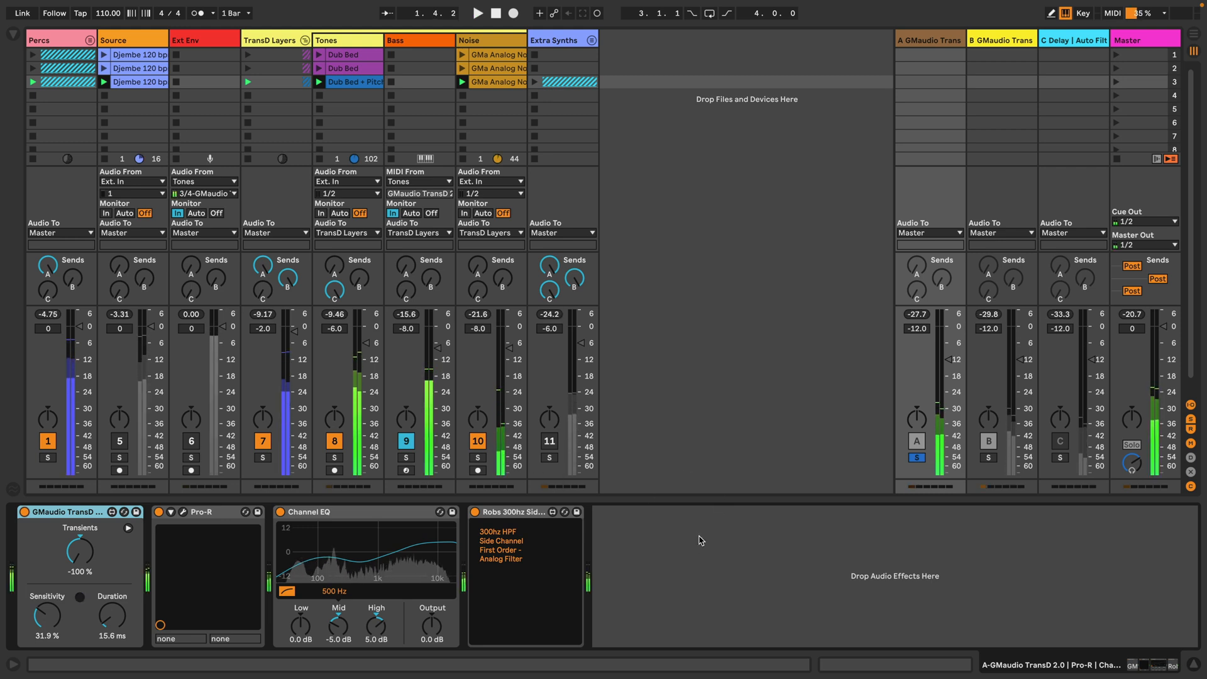
pyautogui.press('space')
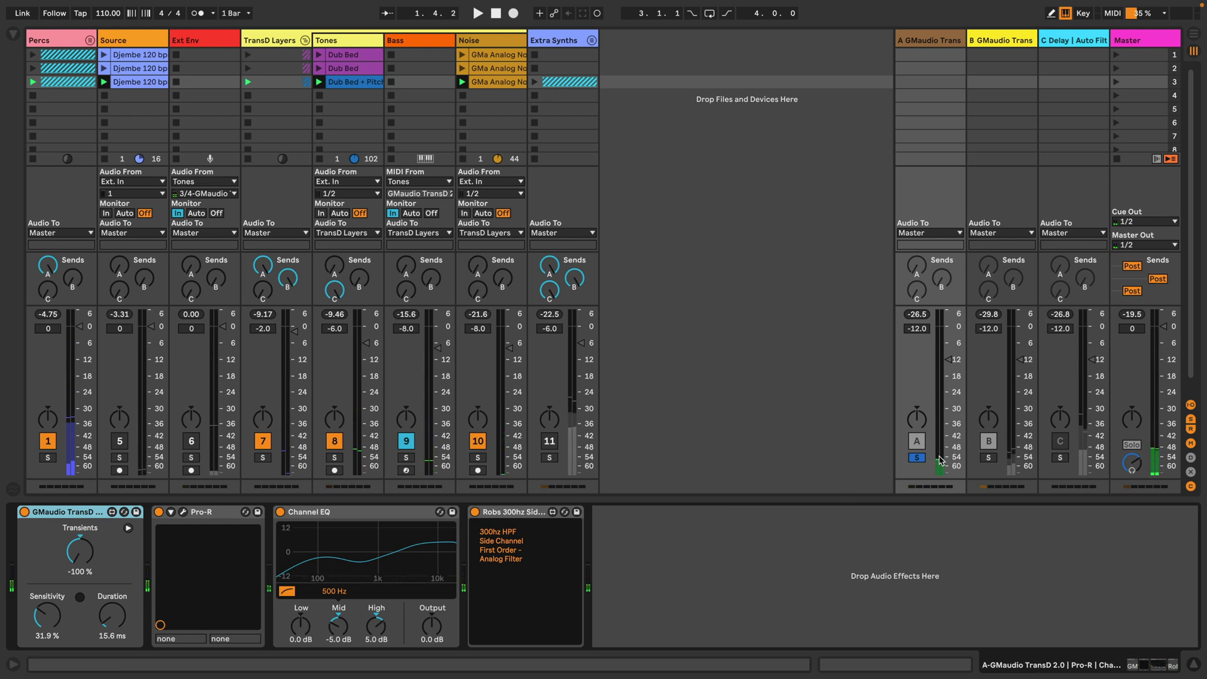
# Step: Solo return track B, show its devices, and compare its playback with GMaudio TransD bypassed and re-enabled
pyautogui.click(989, 458)
pyautogui.click(1009, 41)
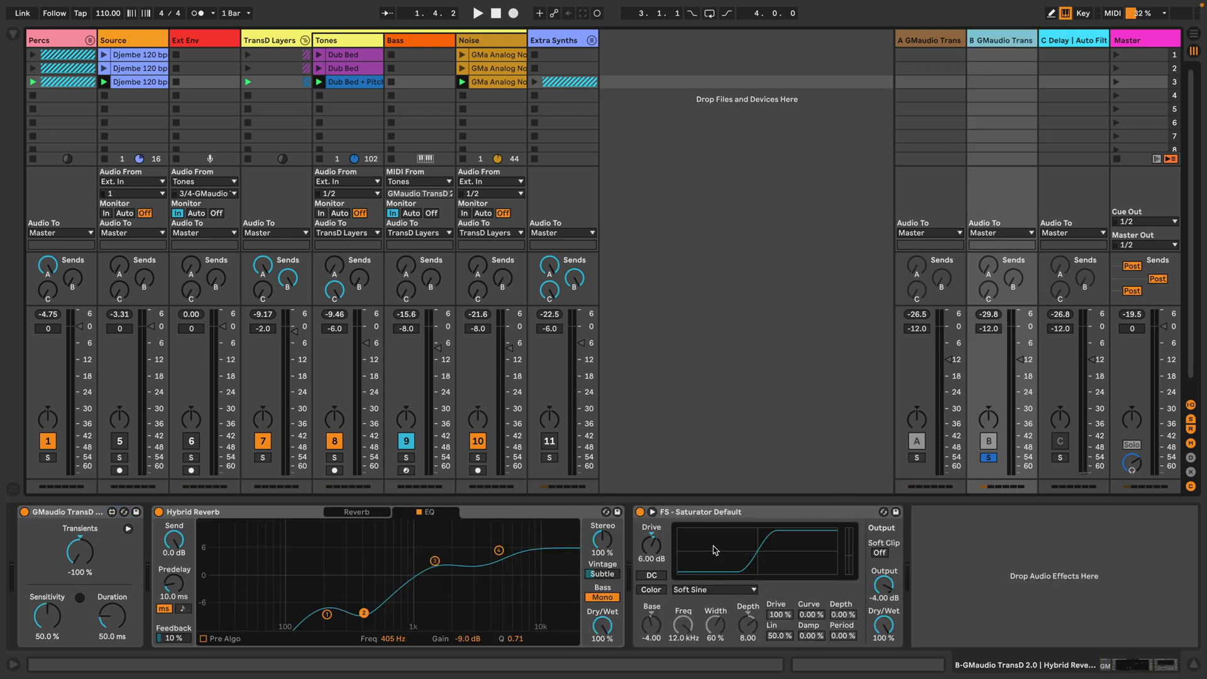
pyautogui.press('space')
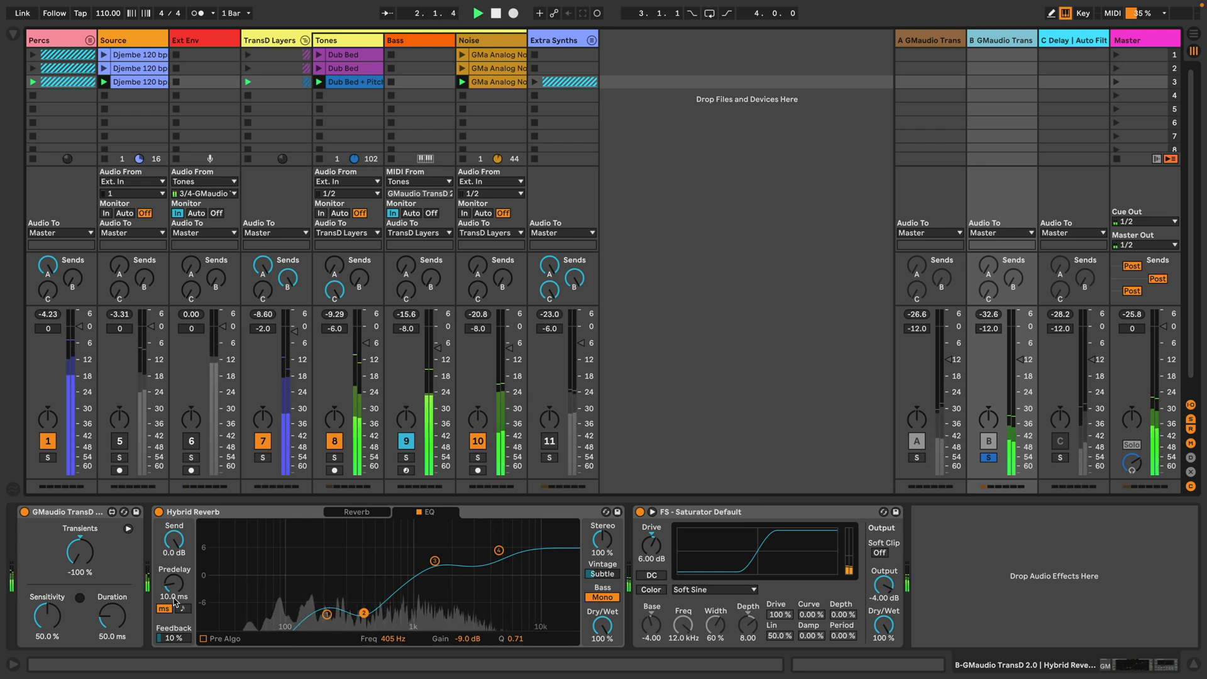
pyautogui.click(25, 512)
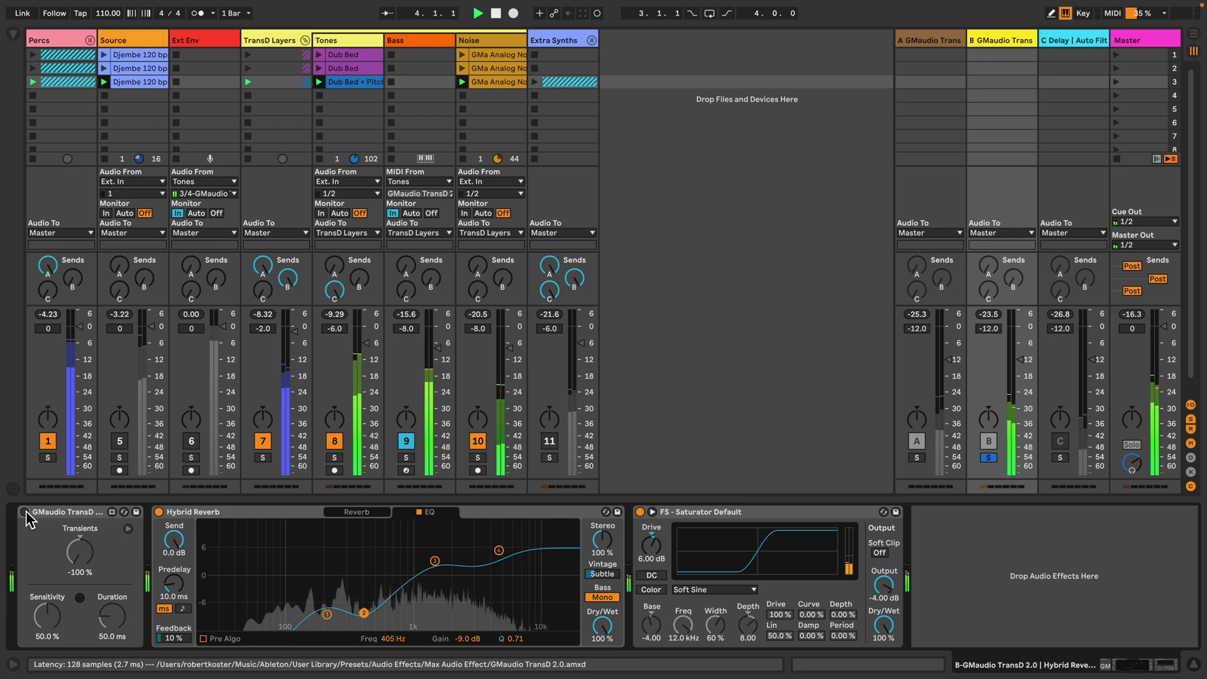
pyautogui.click(25, 512)
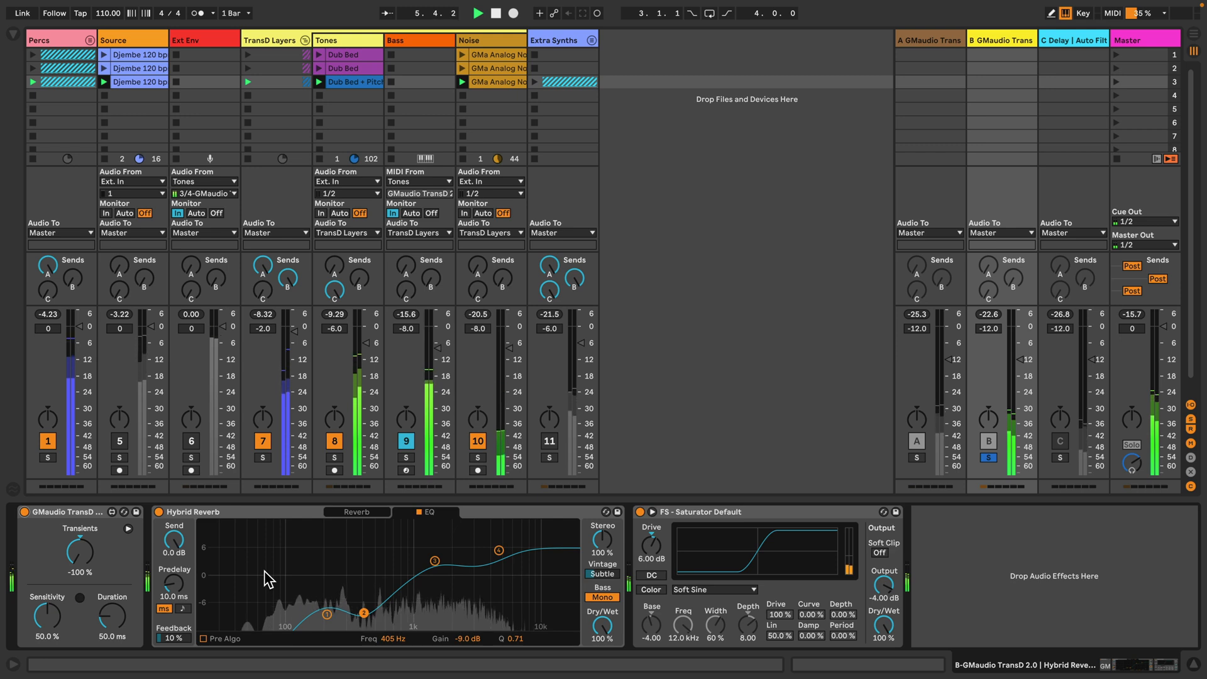
pyautogui.press('space')
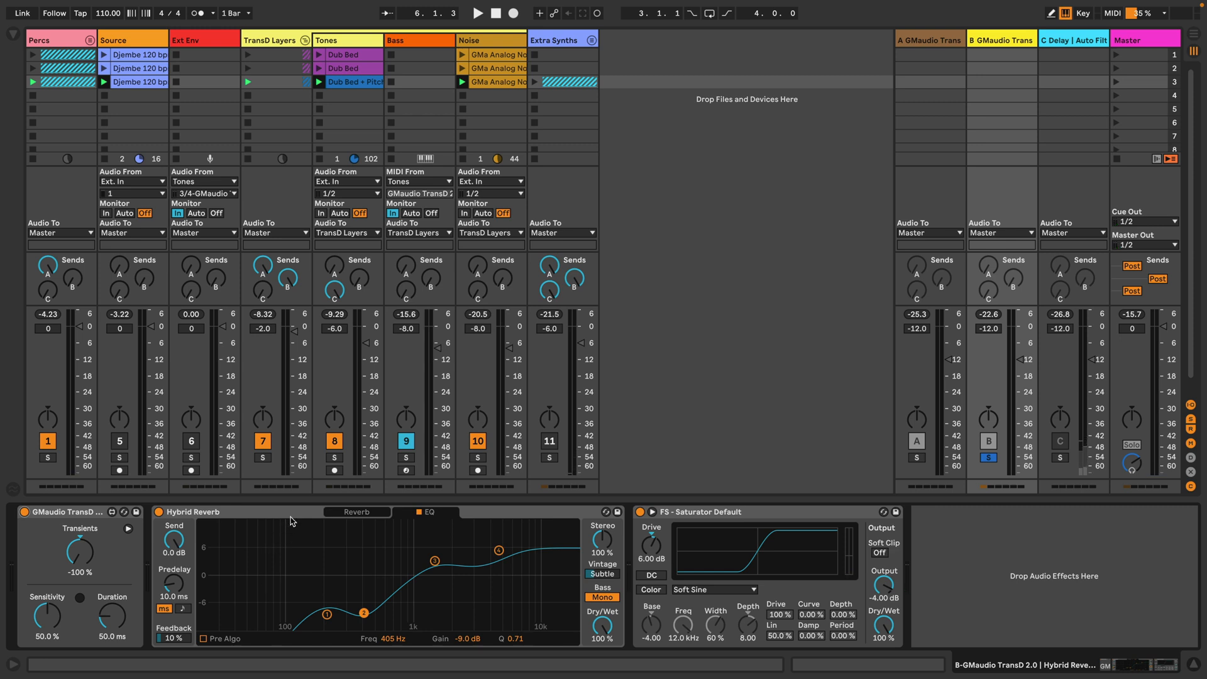
# Step: Play the soloed Tones track with its returns, and listen to return B soloed again for comparison
pyautogui.press('space')
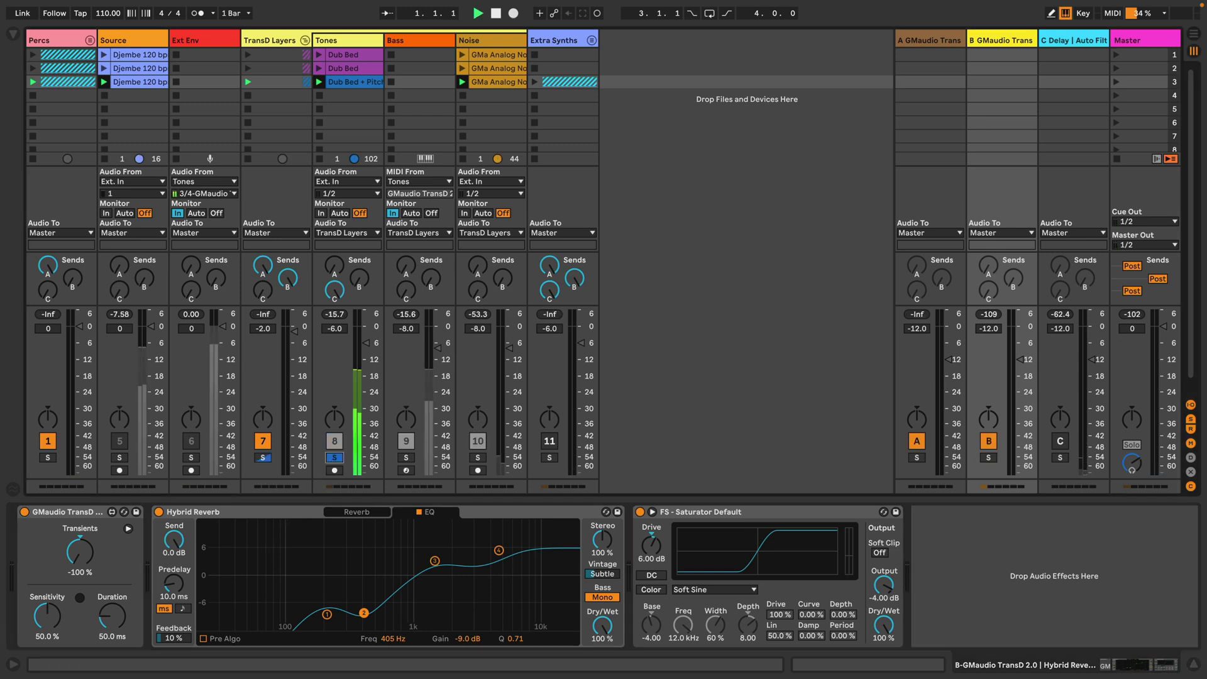
pyautogui.click(335, 458)
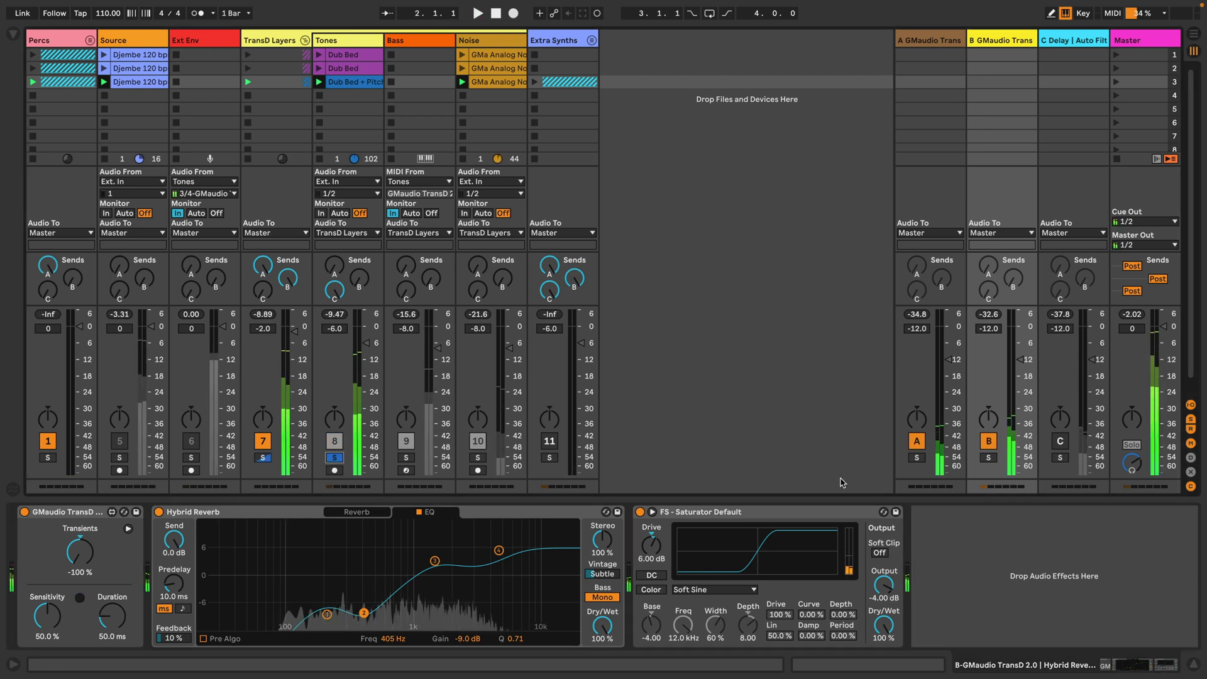
pyautogui.click(989, 458)
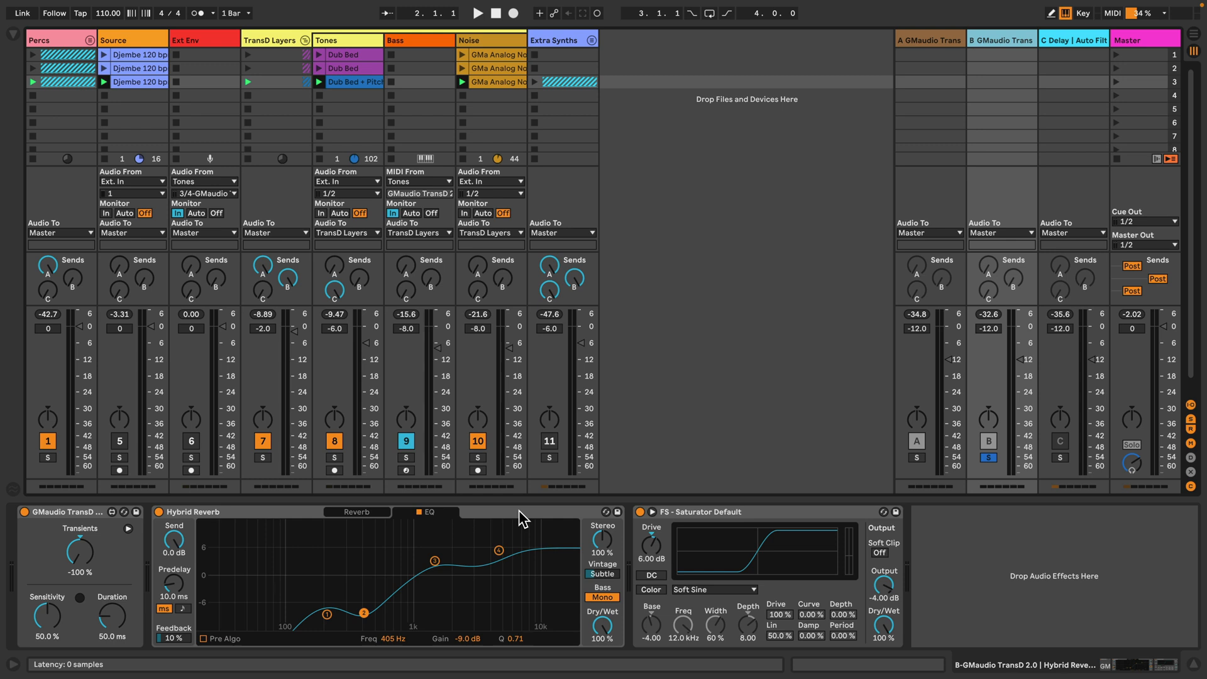
pyautogui.press('space')
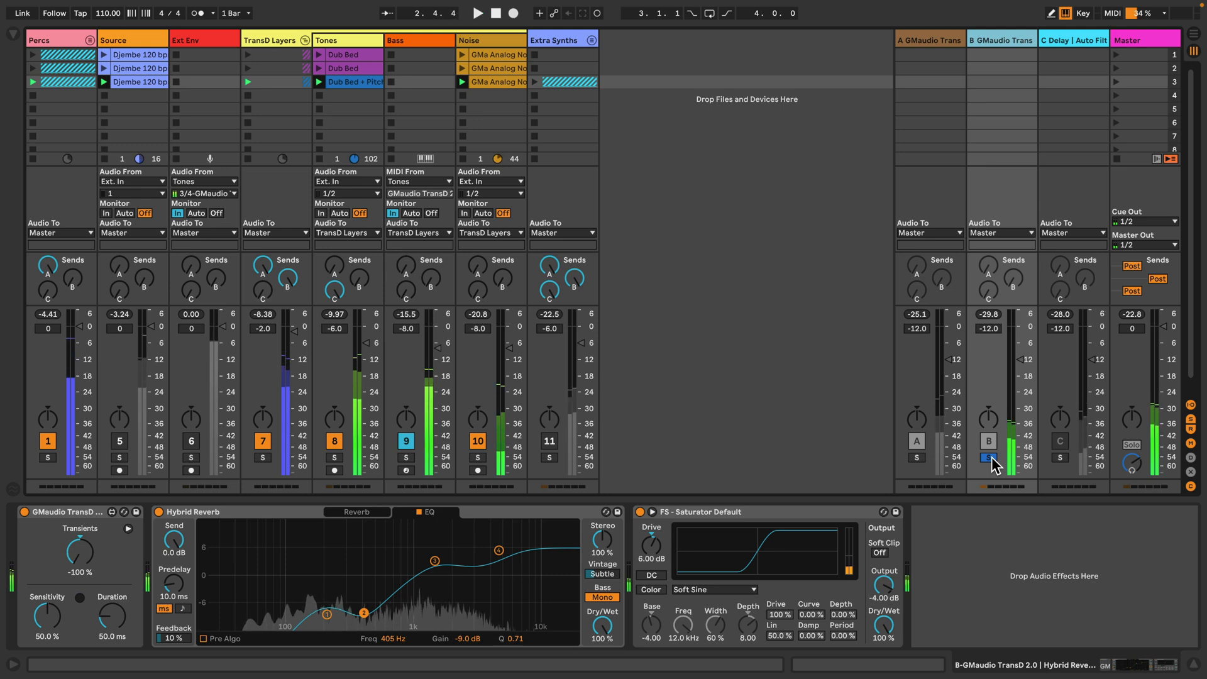
# Step: Solo return track C and look through its whole device chain from Delay to the high-frequency limiter
pyautogui.click(1061, 458)
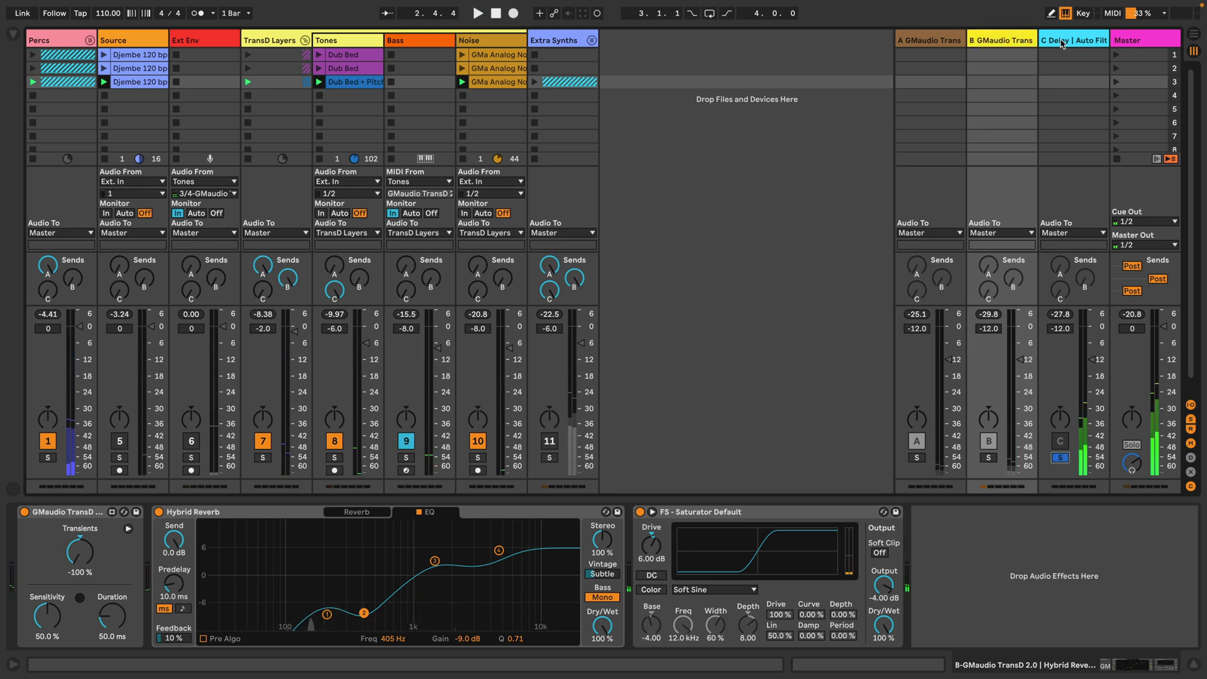
pyautogui.click(1059, 440)
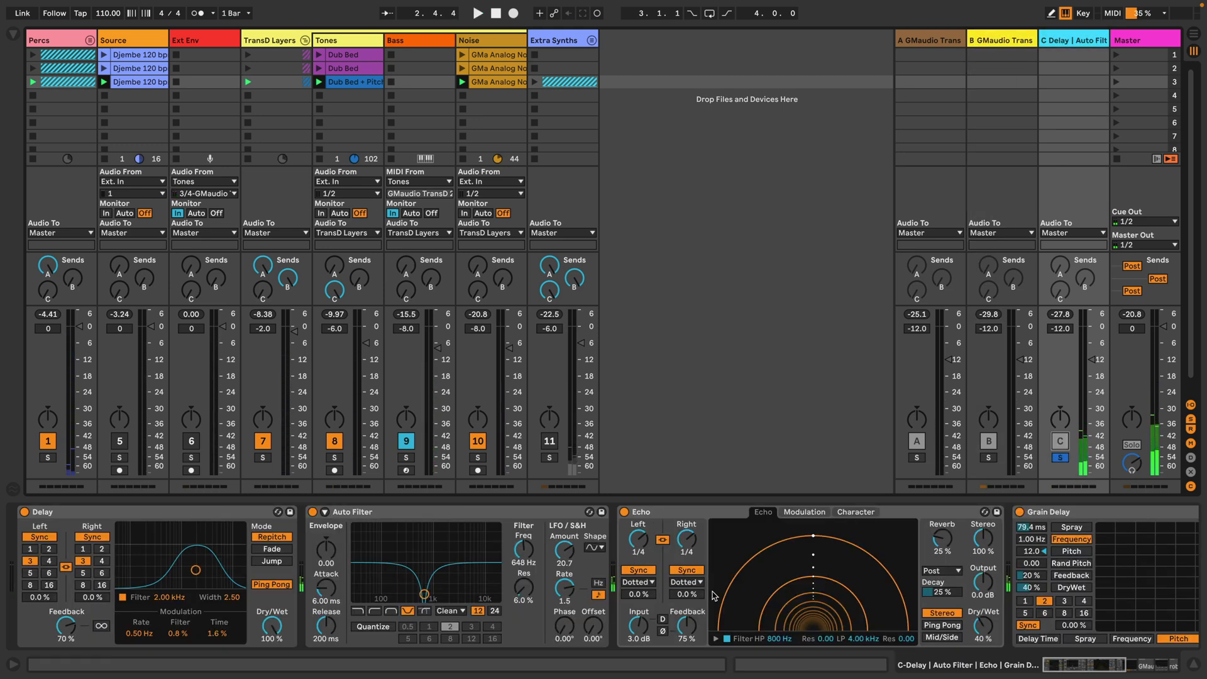
pyautogui.scroll(-5, 717, 601)
pyautogui.scroll(-6, 717, 600)
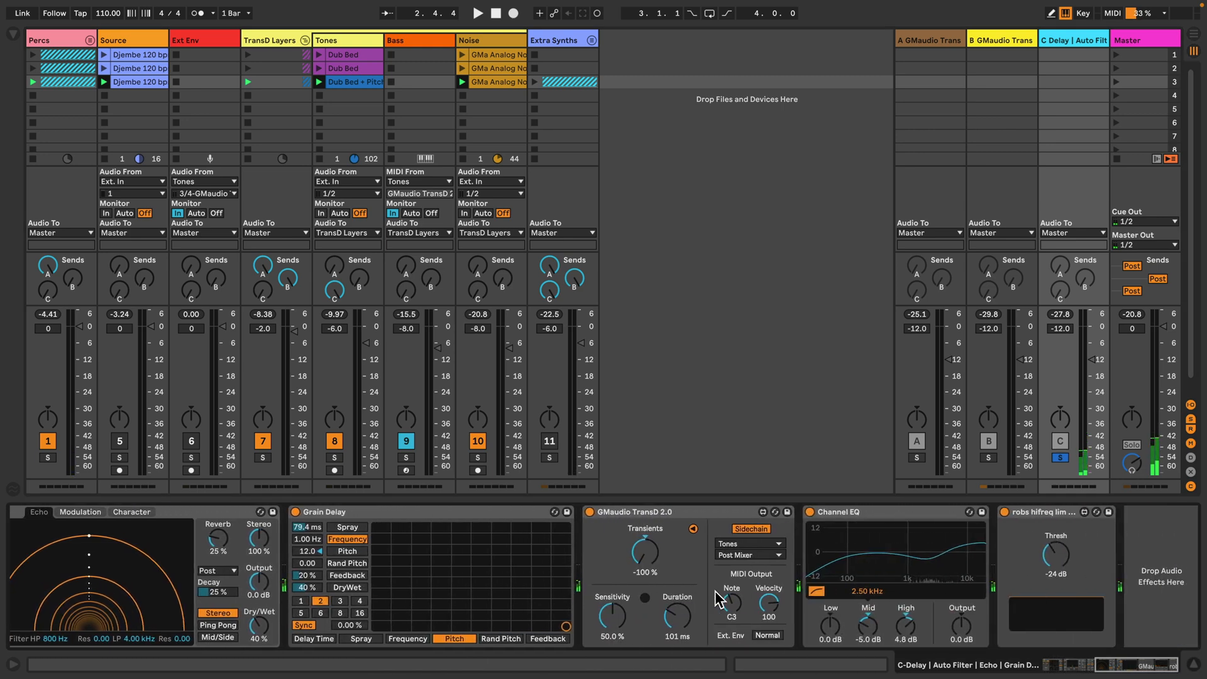
pyautogui.scroll(4, 719, 600)
pyautogui.scroll(7, 717, 600)
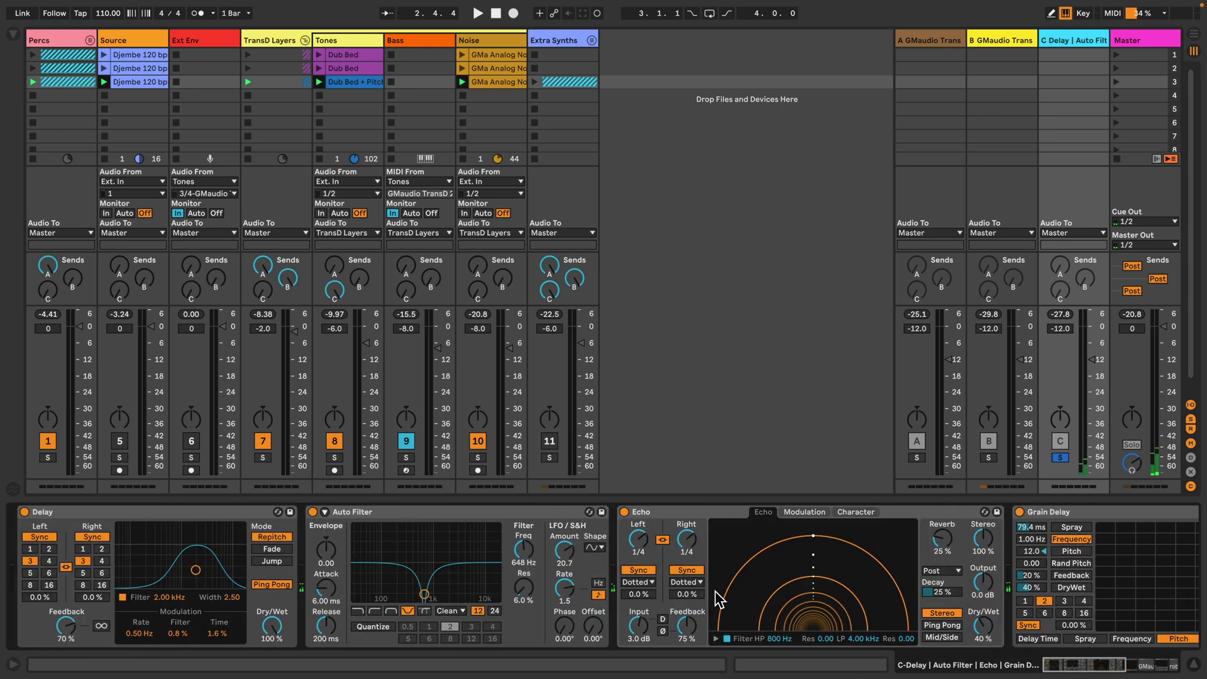
# Step: Examine the Delay, Auto Filter, Echo and Grain Delay devices on return track C one after another
pyautogui.click(224, 512)
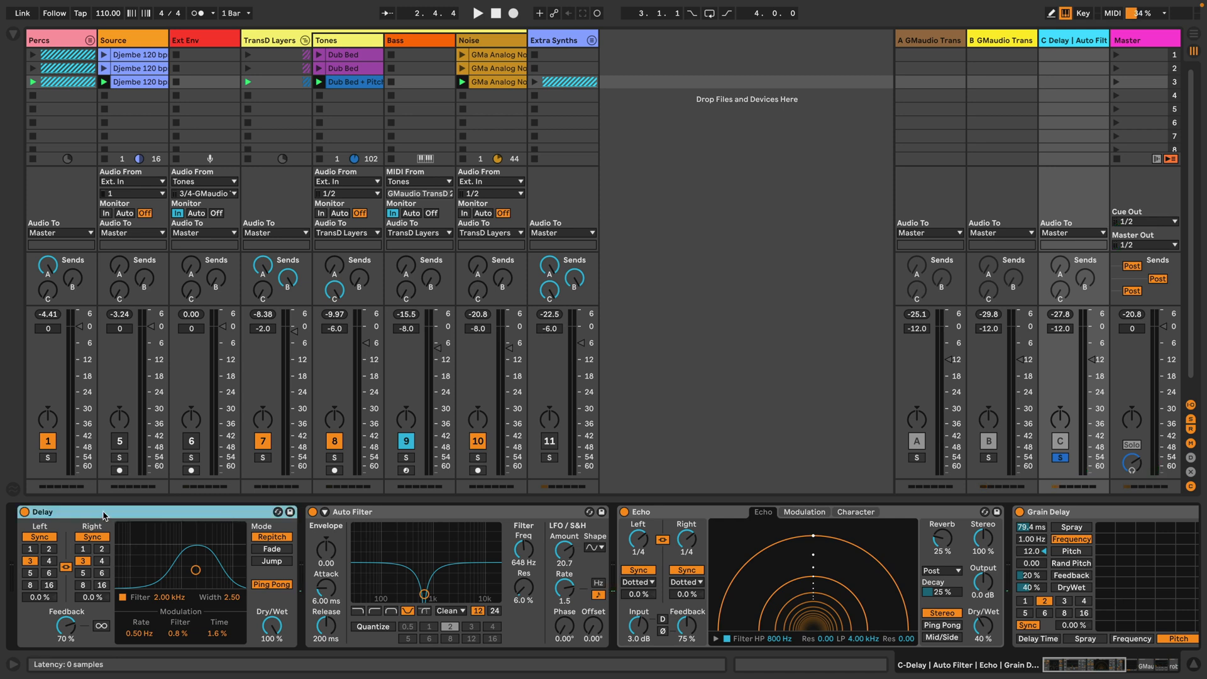
pyautogui.click(470, 516)
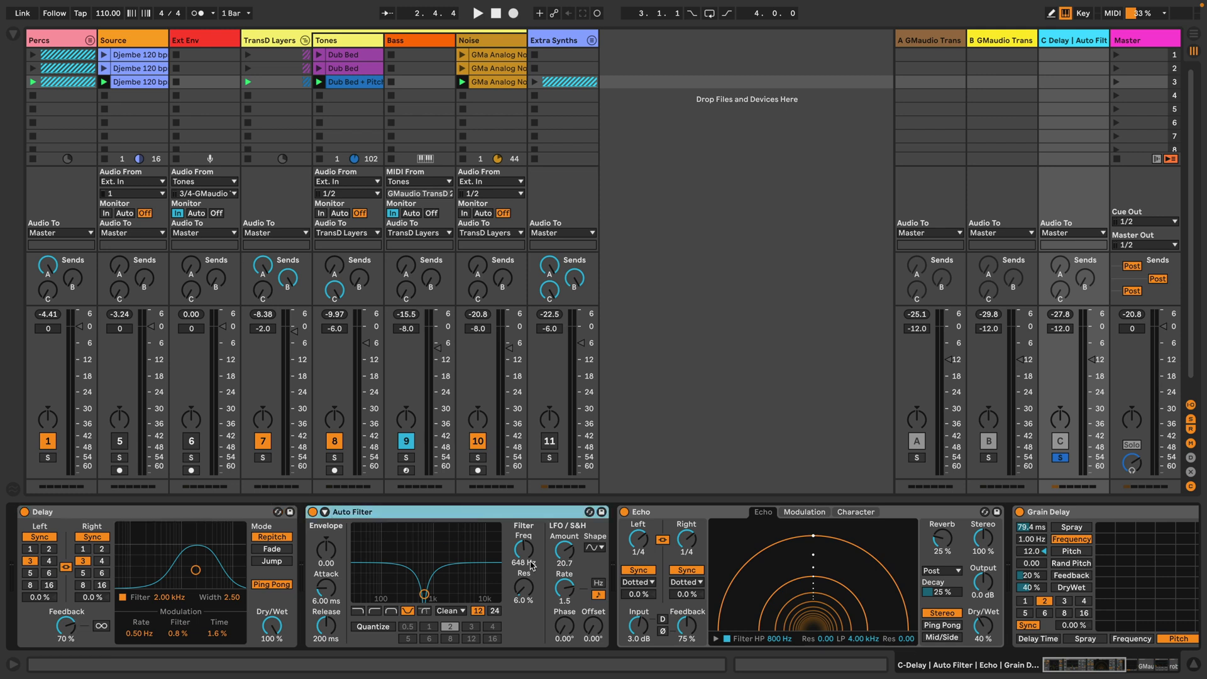
pyautogui.click(734, 523)
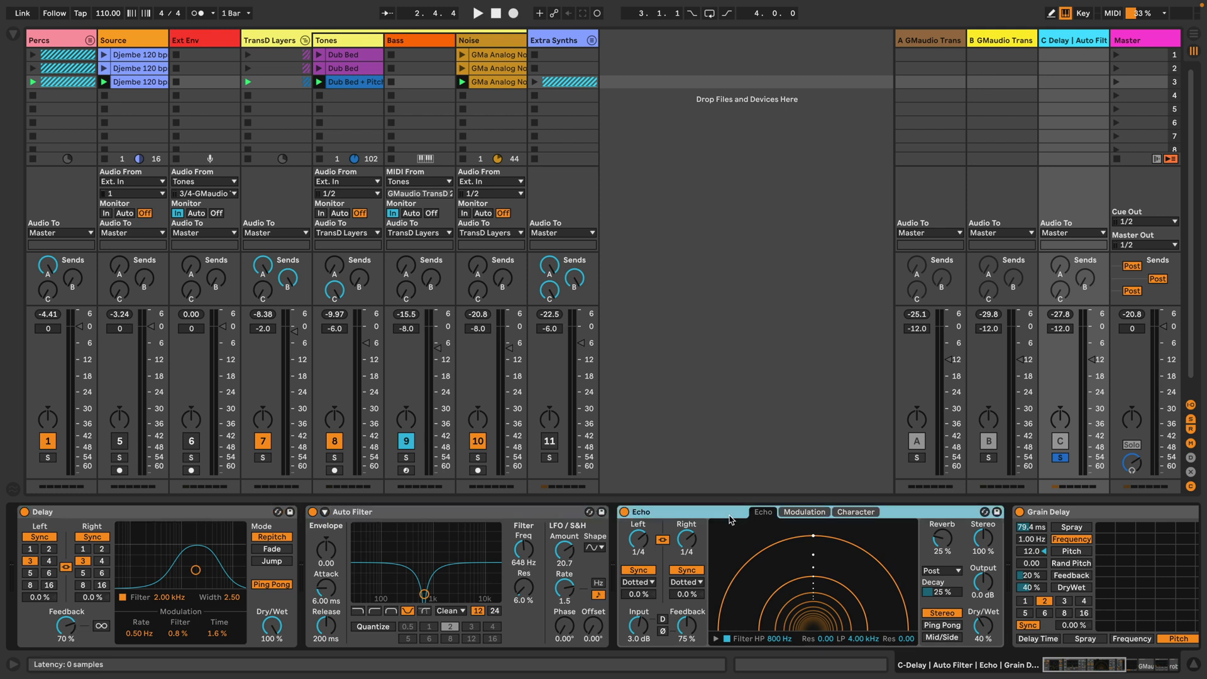
pyautogui.hscroll(5, 726, 546)
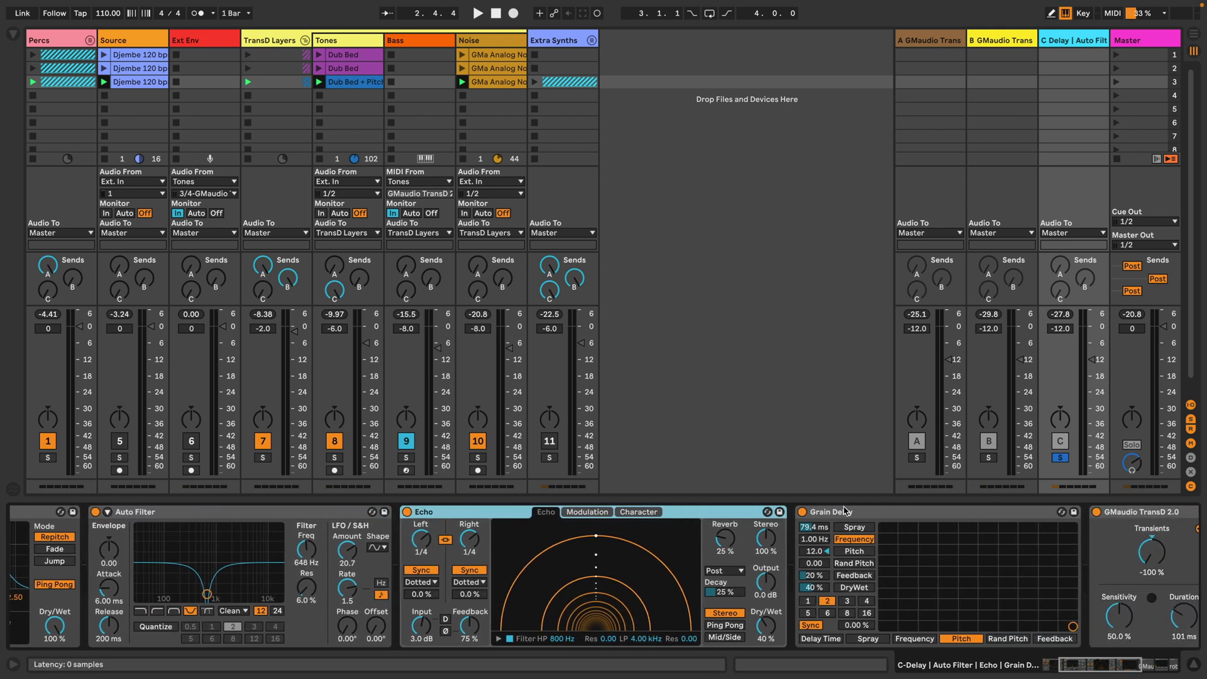
pyautogui.press('Right')
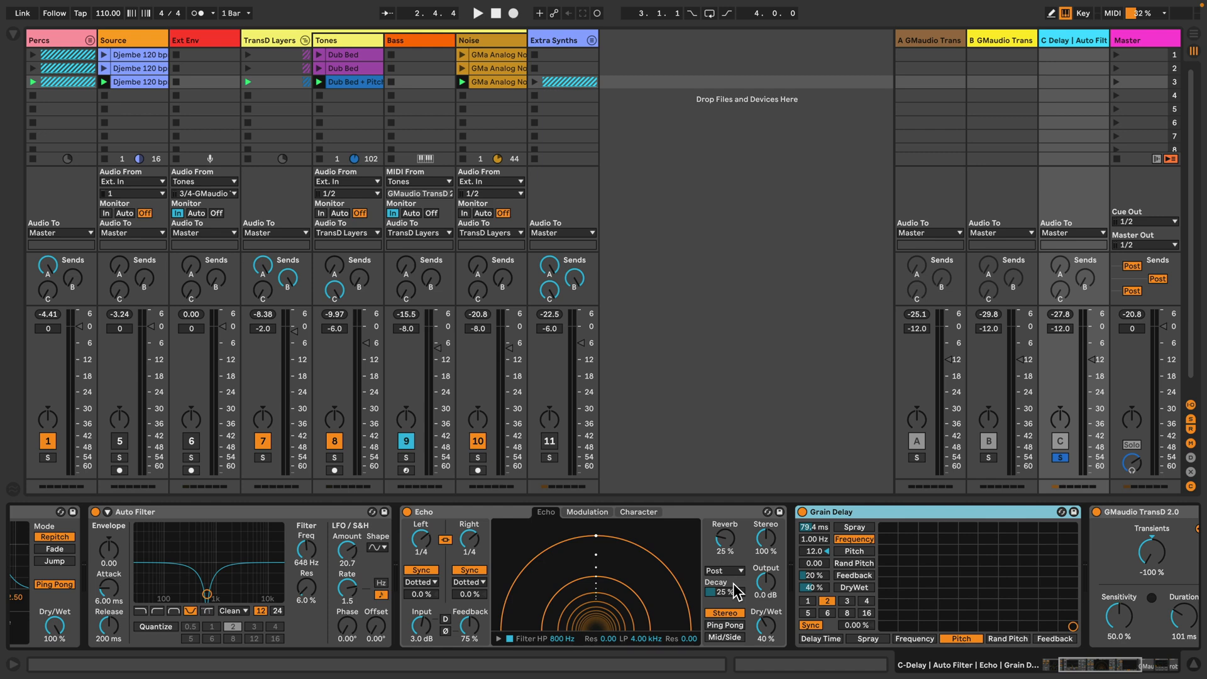
# Step: Compare the soloed return C in playback with its sidechained GMaudio TransD 2.0 bypassed and re-enabled
pyautogui.hscroll(10, 733, 583)
pyautogui.press('space')
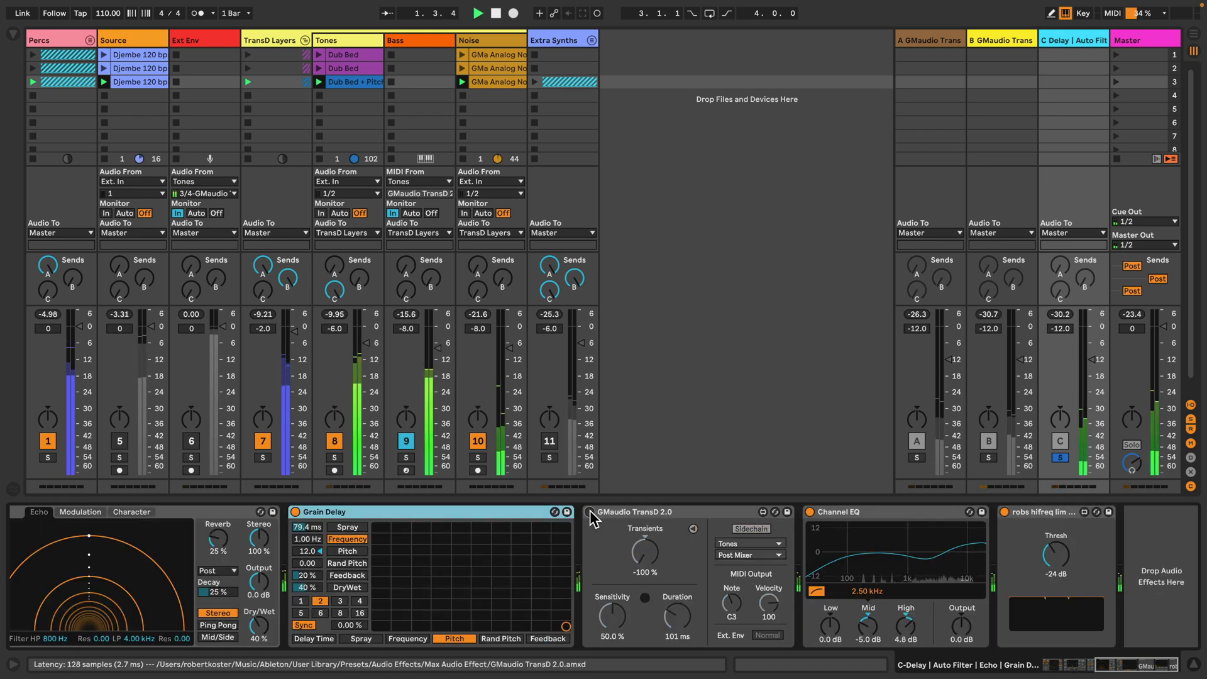
pyautogui.click(590, 511)
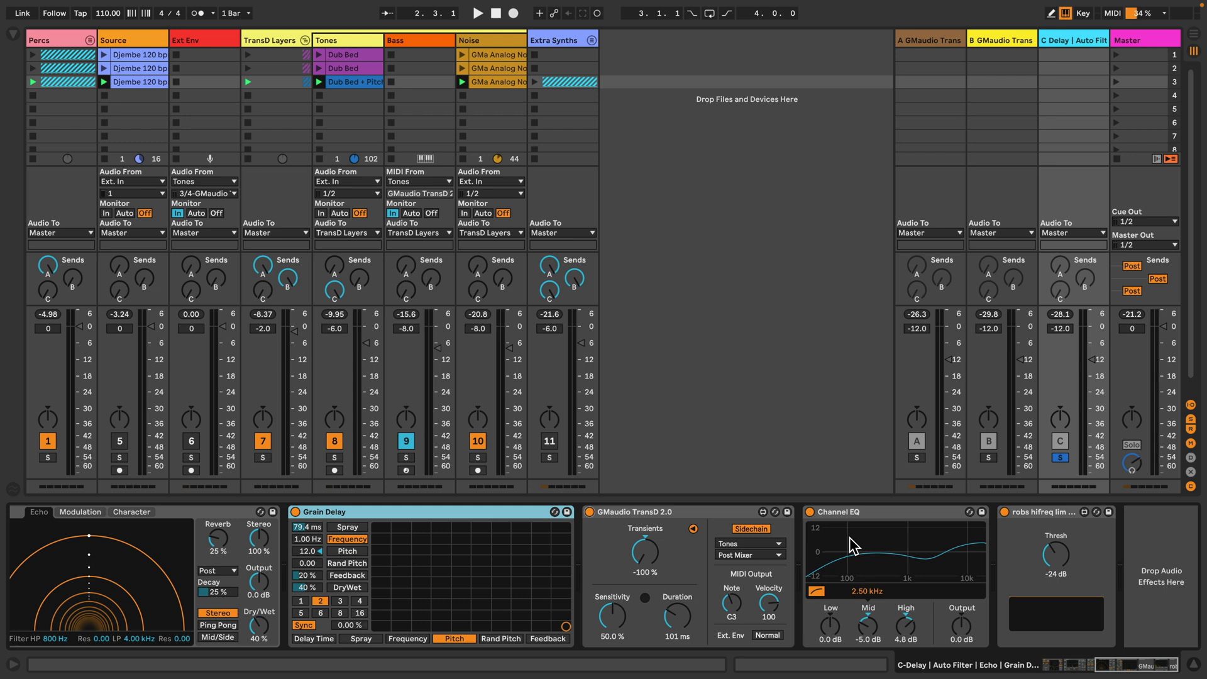
pyautogui.press('space')
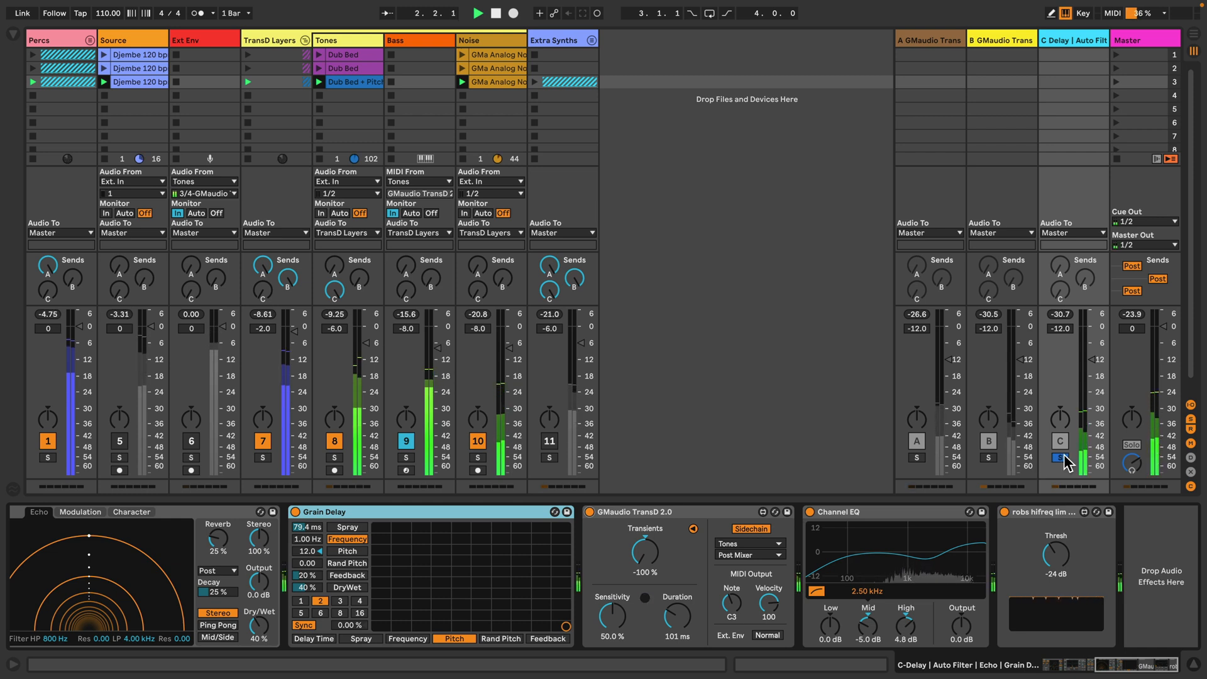
# Step: Unsolo return track C to hear the full mix, and show the devices on the Extra Synths group
pyautogui.click(1061, 457)
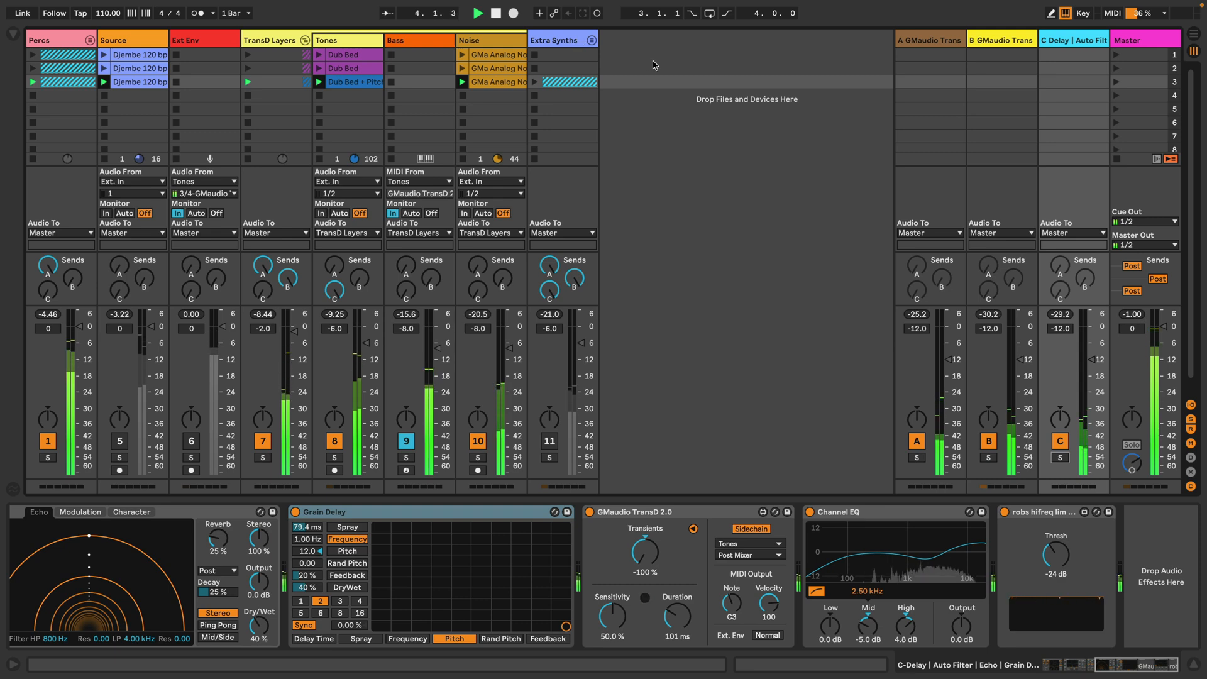
pyautogui.click(595, 71)
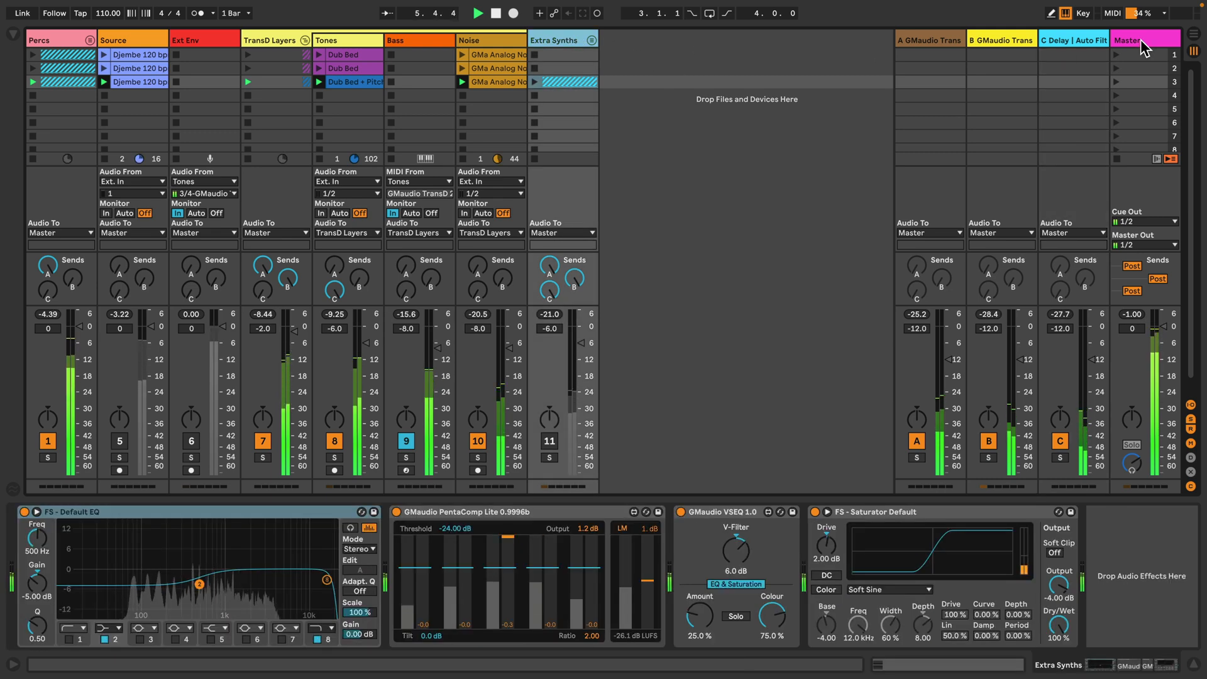
# Step: Unfold the Extra Synths group and examine the Pitch, Chord, Minor scale and Chiral devices on the 12 Chiral track
pyautogui.click(591, 41)
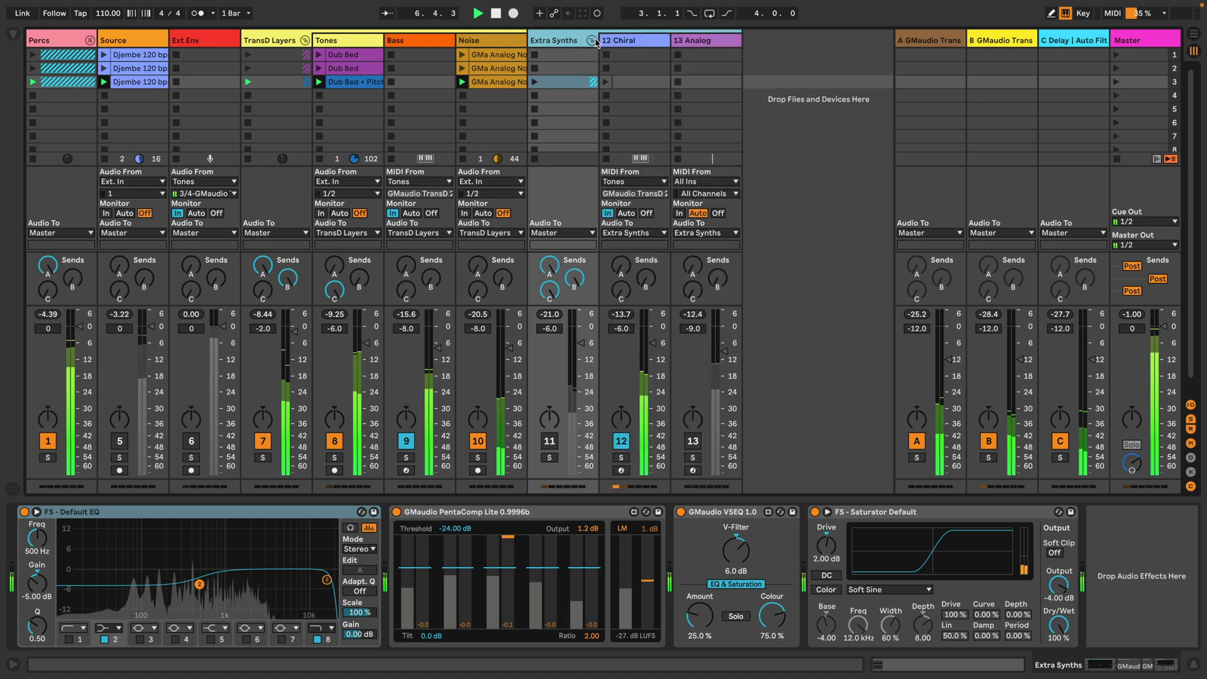
pyautogui.press('Right')
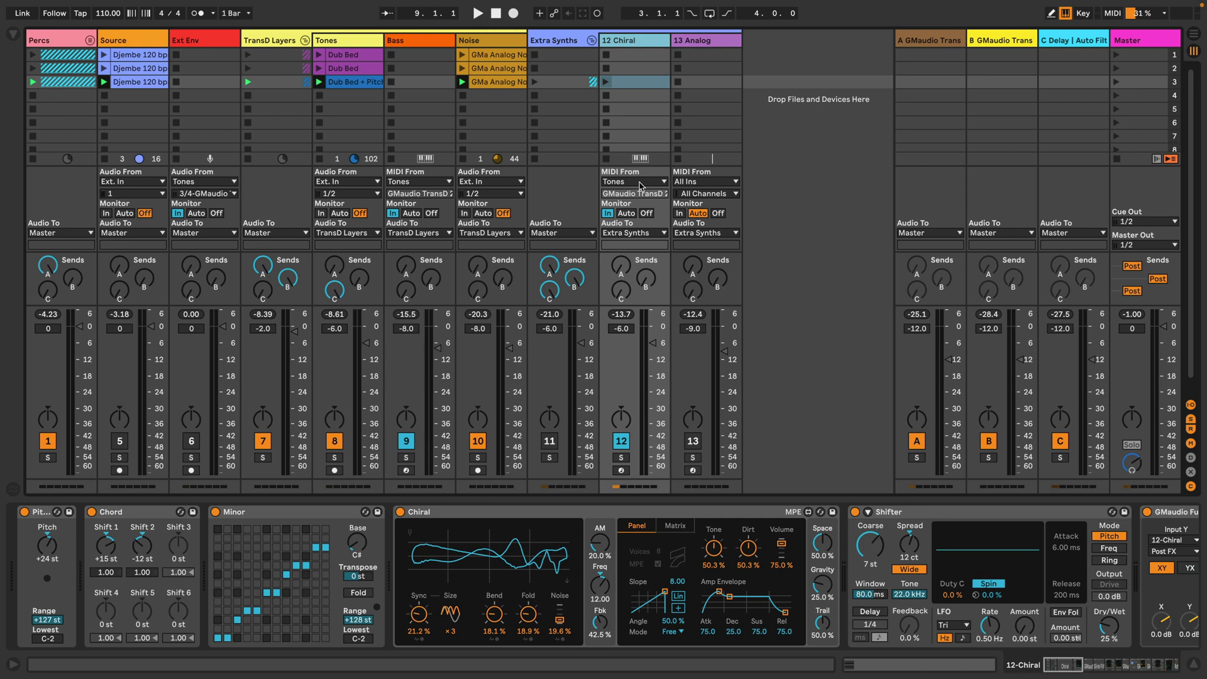
pyautogui.click(44, 514)
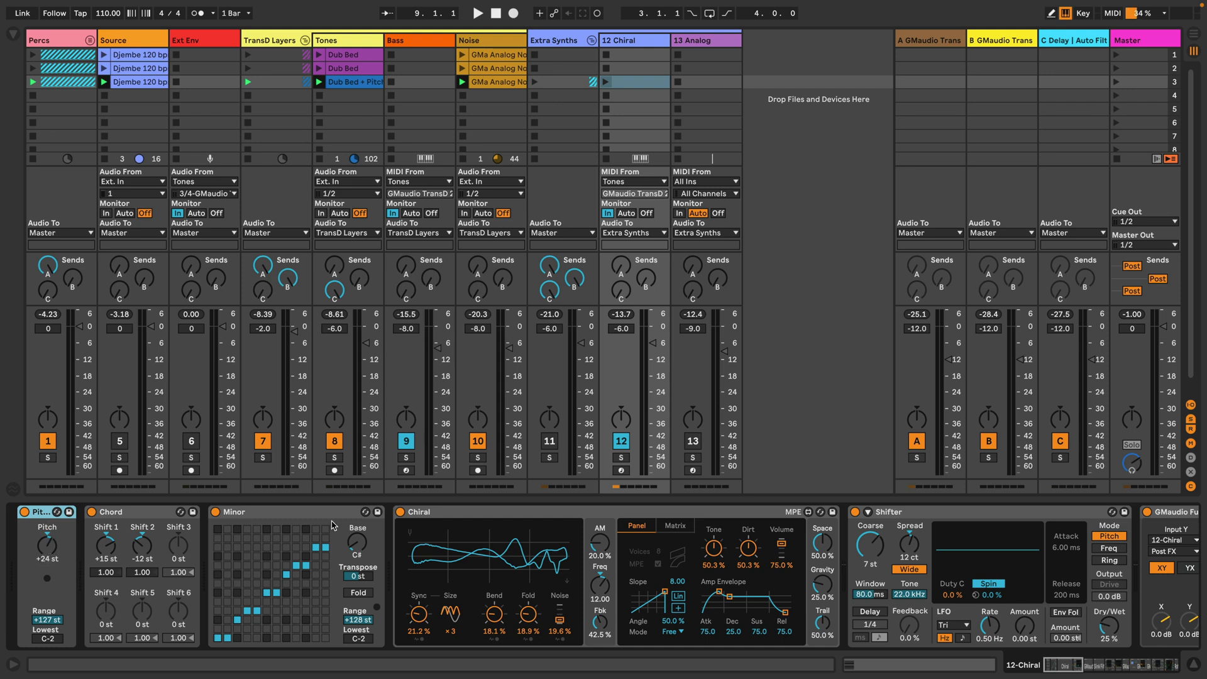
pyautogui.click(117, 518)
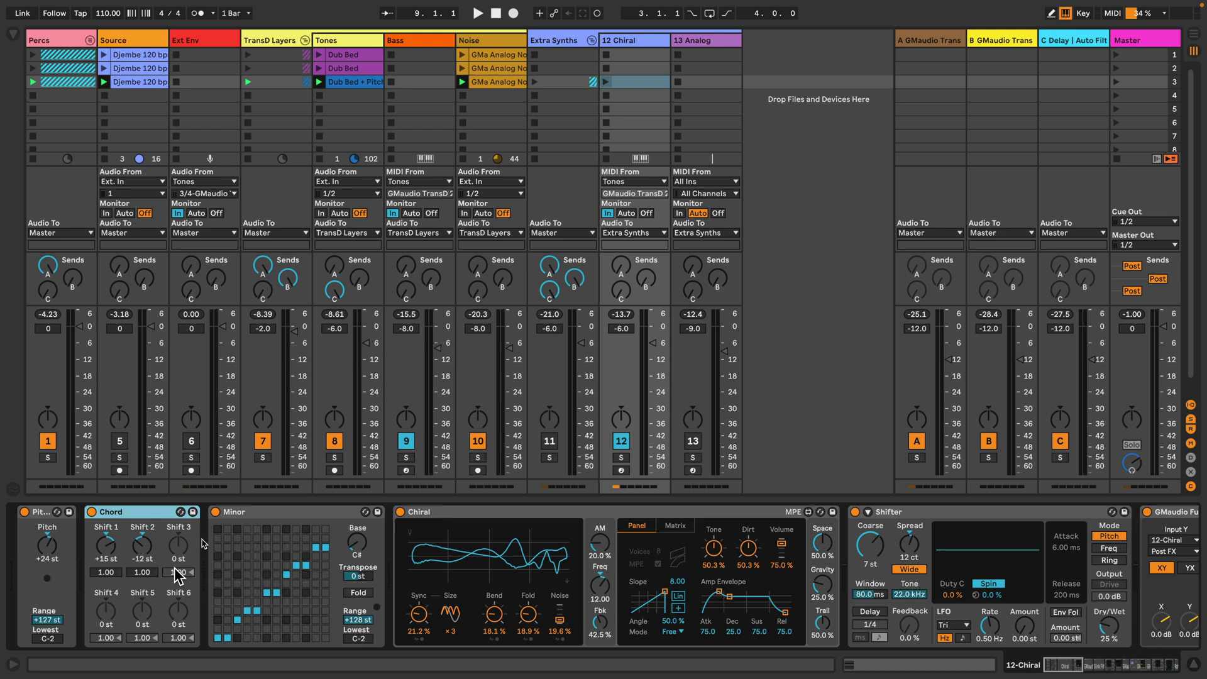
pyautogui.click(347, 552)
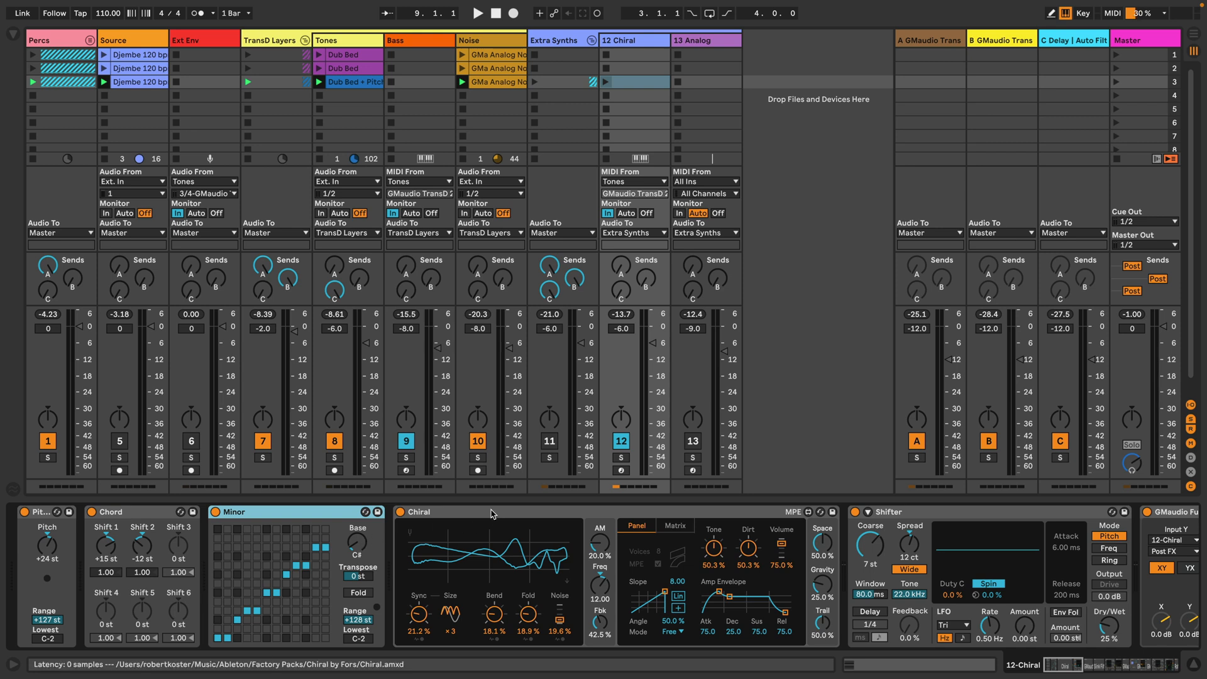
pyautogui.click(503, 532)
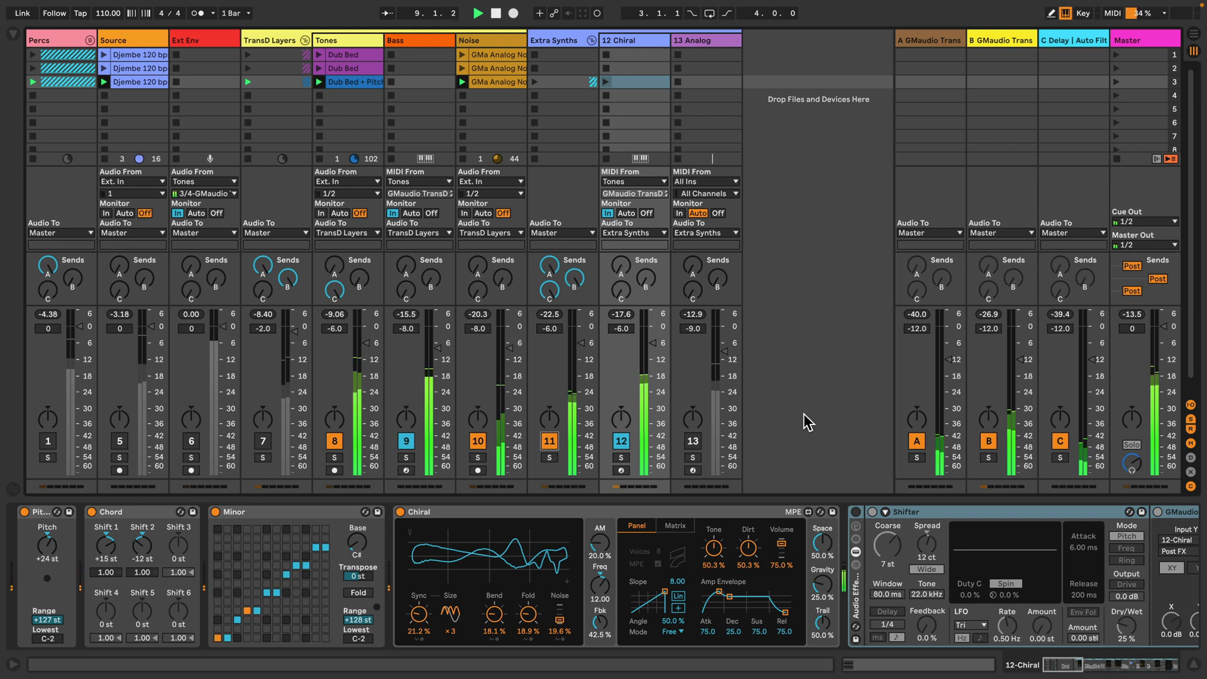
# Step: Stop playback and look at the Bass track's Operator and Channel EQ before returning to the 12 Chiral track
pyautogui.press('space')
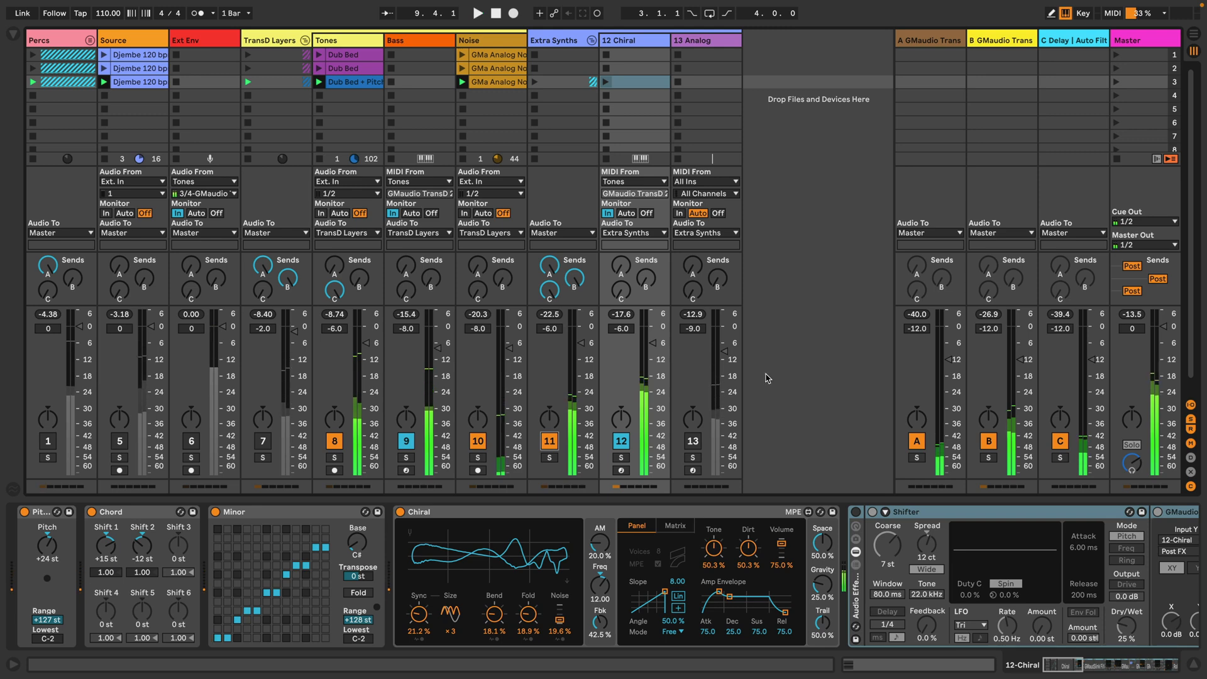
pyautogui.click(409, 40)
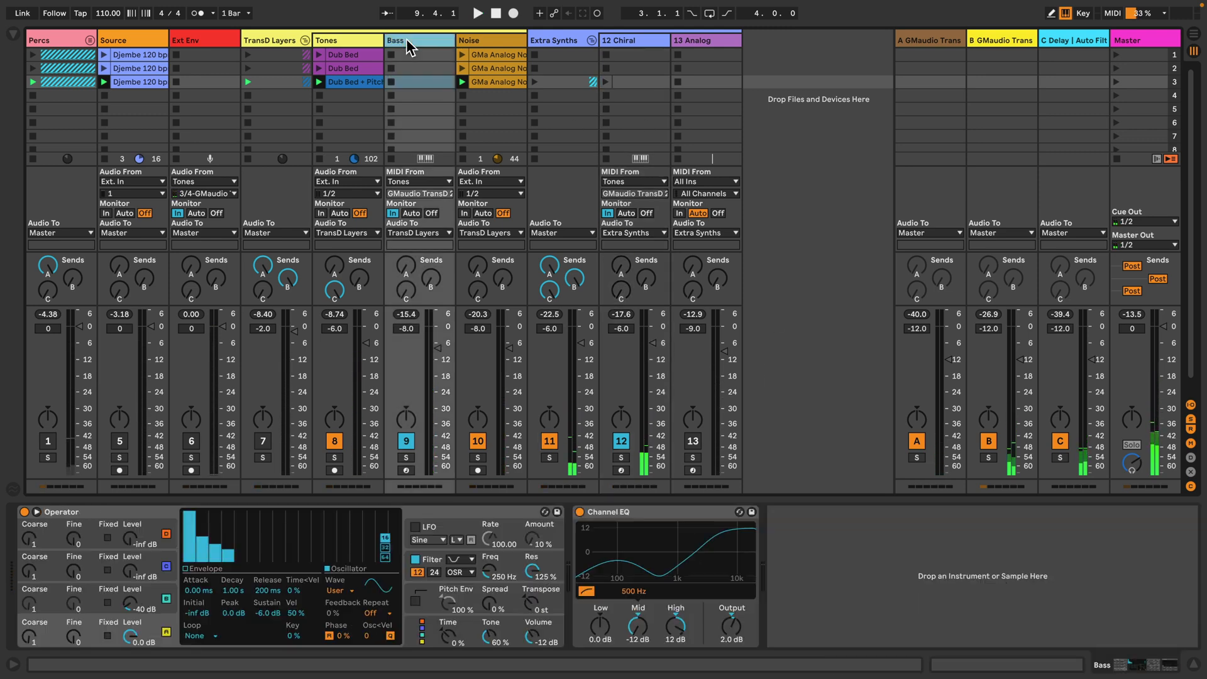
pyautogui.click(634, 40)
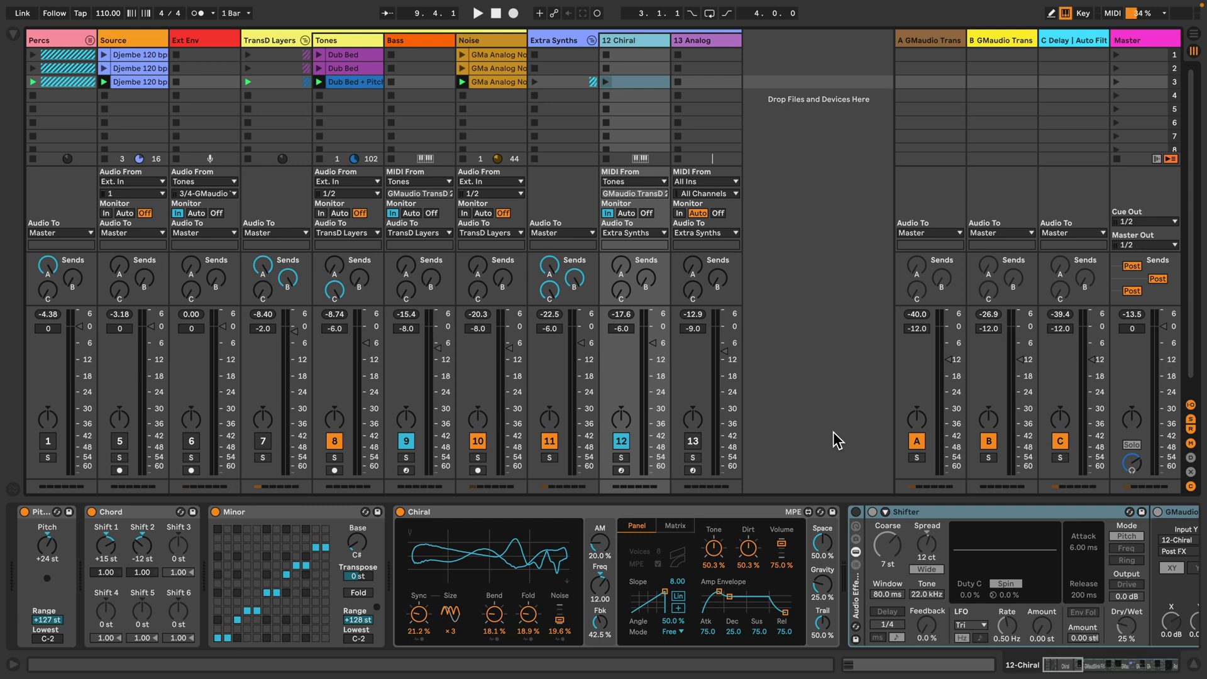
# Step: Enable the Chiral track's Audio Effect Rack with only its Shifter active, and audition the pitch-shifted sound
pyautogui.hscroll(10, 453, 512)
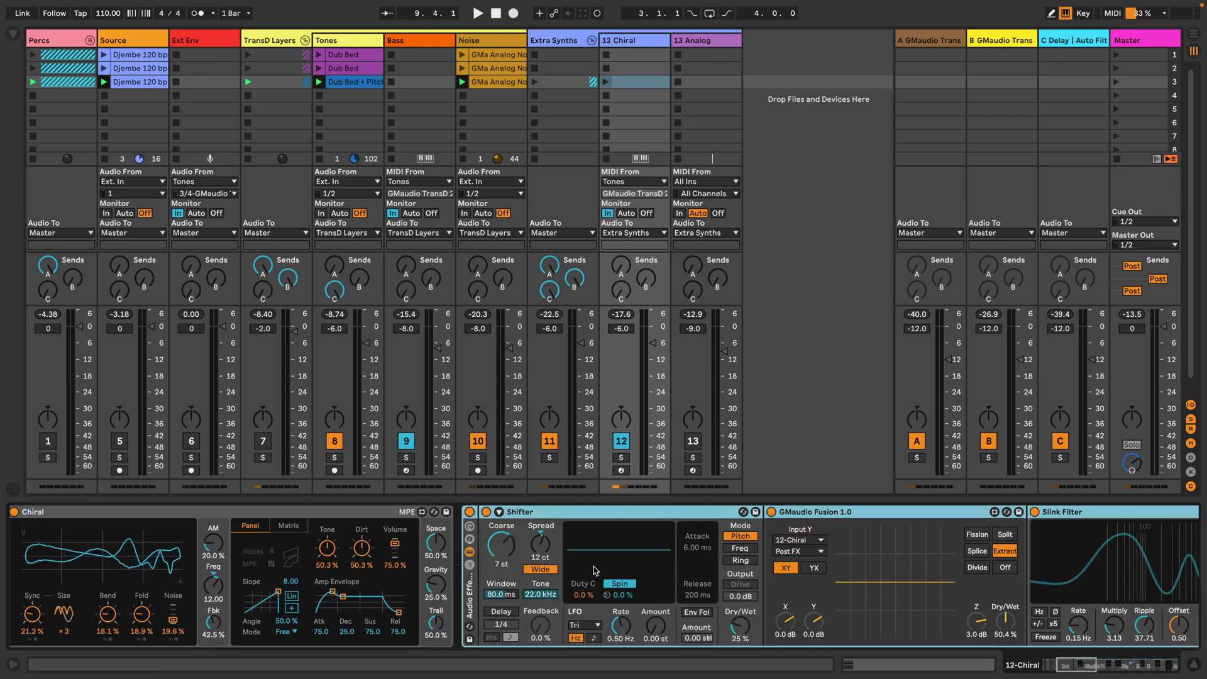
pyautogui.click(453, 511)
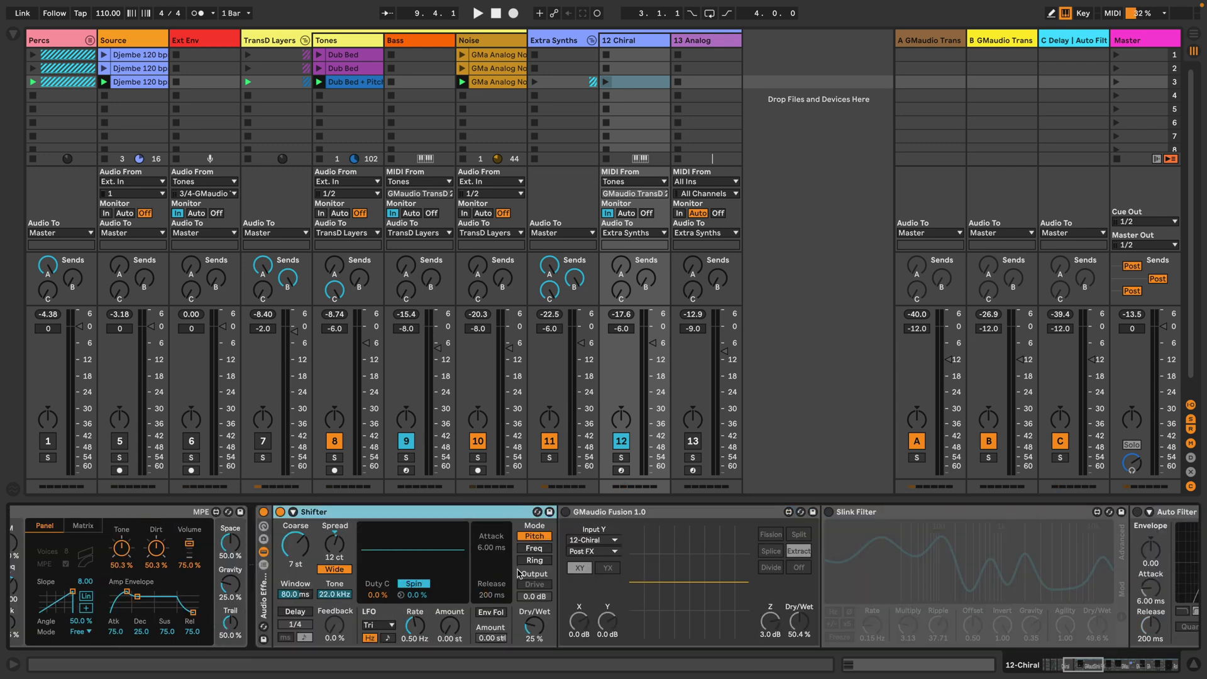
pyautogui.hscroll(-3, 519, 573)
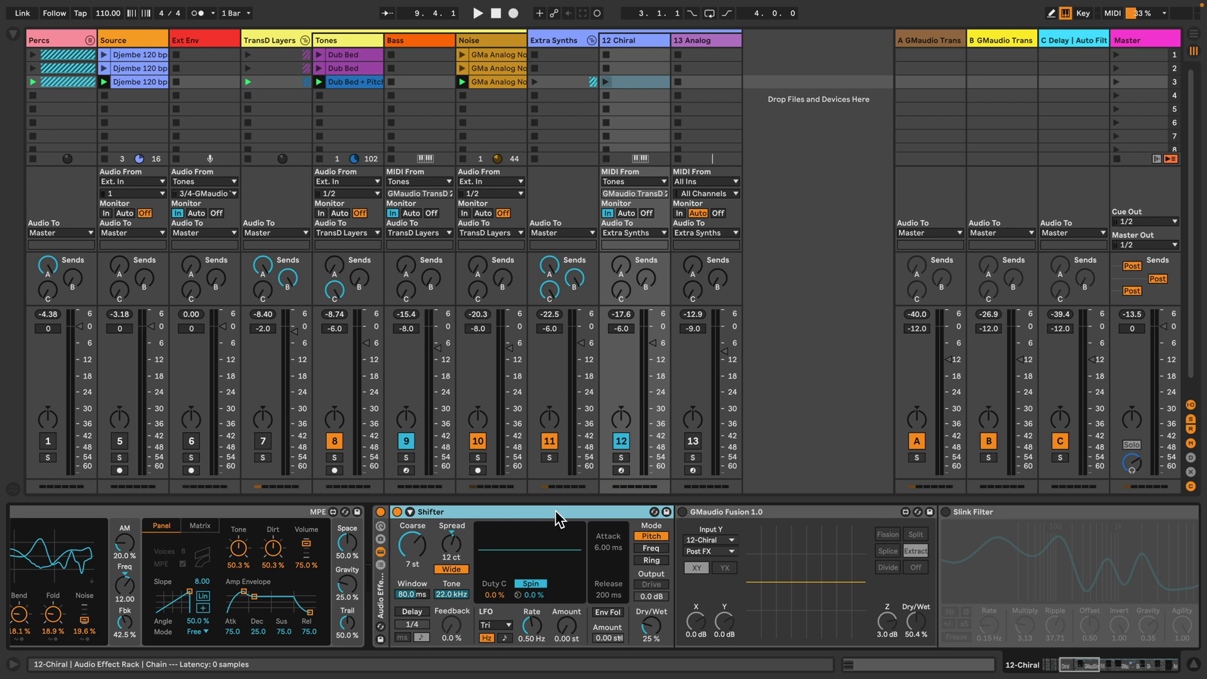
pyautogui.click(421, 559)
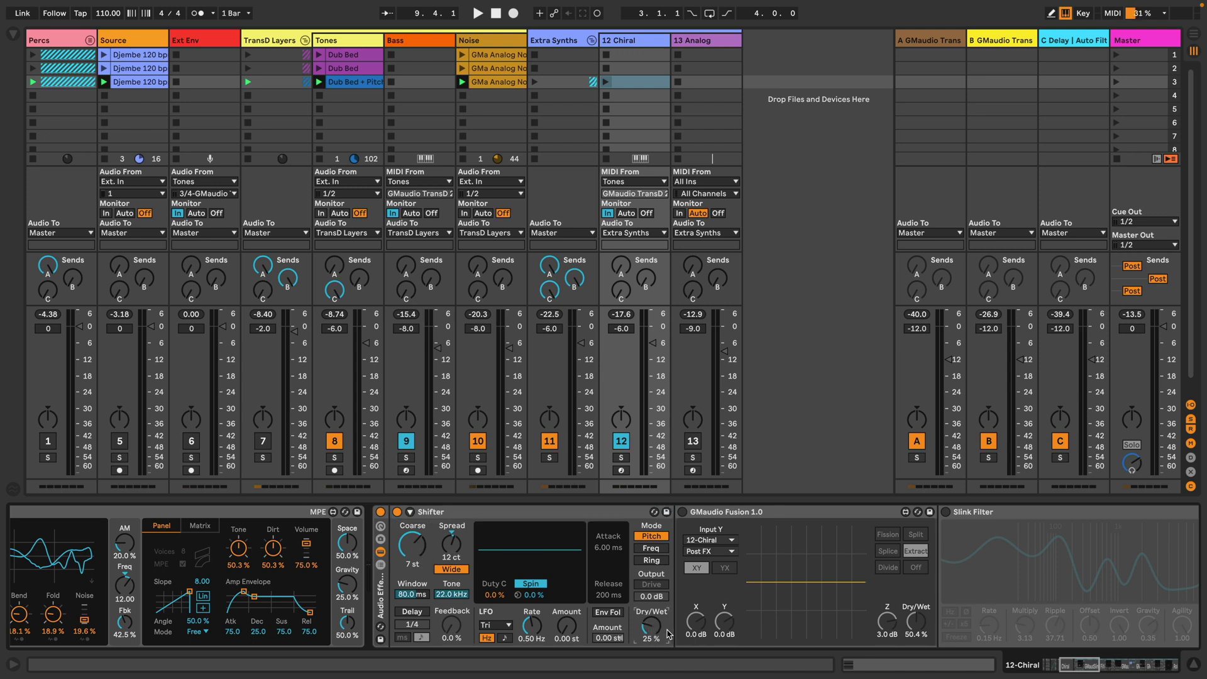
pyautogui.press('space')
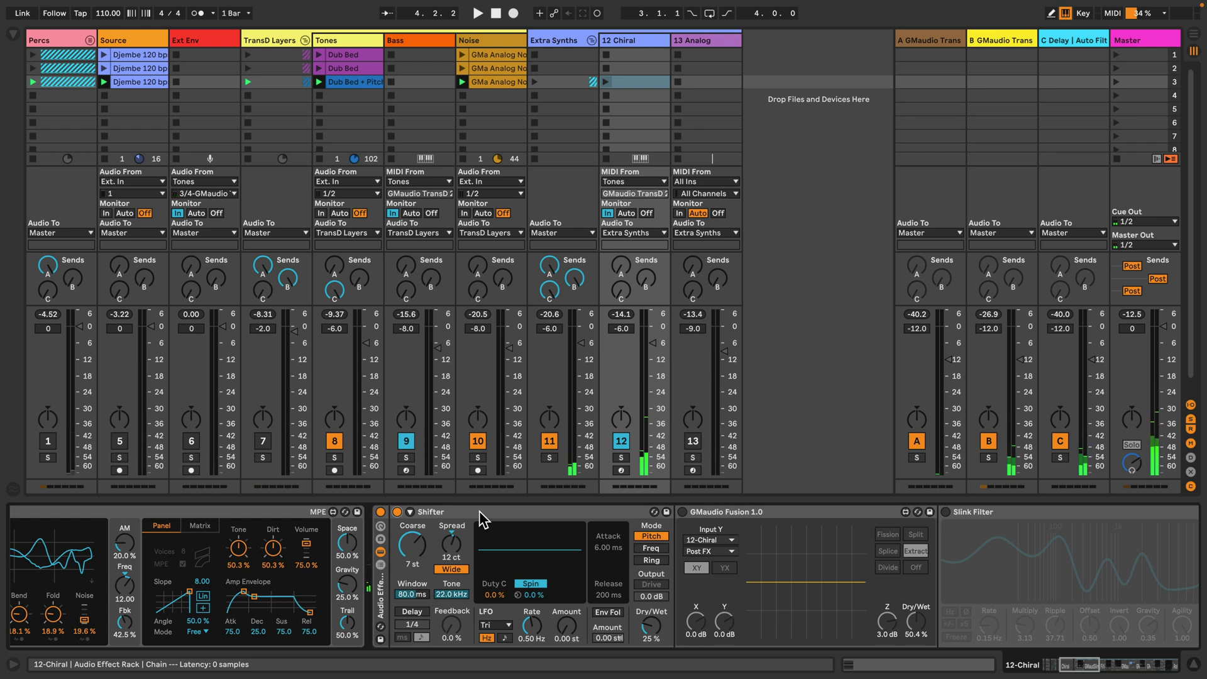
# Step: Turn on GMaudio Fusion 1.0 after the Shifter on the Chiral track and audition it in playback
pyautogui.click(683, 512)
pyautogui.click(727, 515)
pyautogui.hscroll(5, 629, 553)
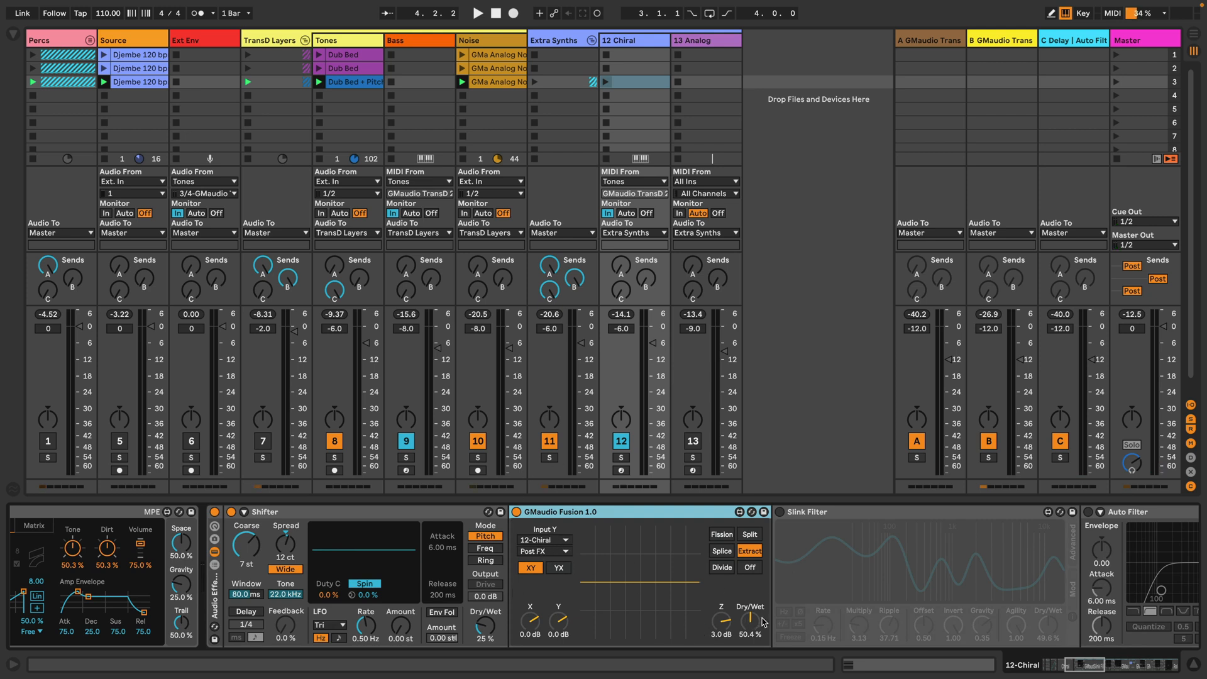
pyautogui.press('space')
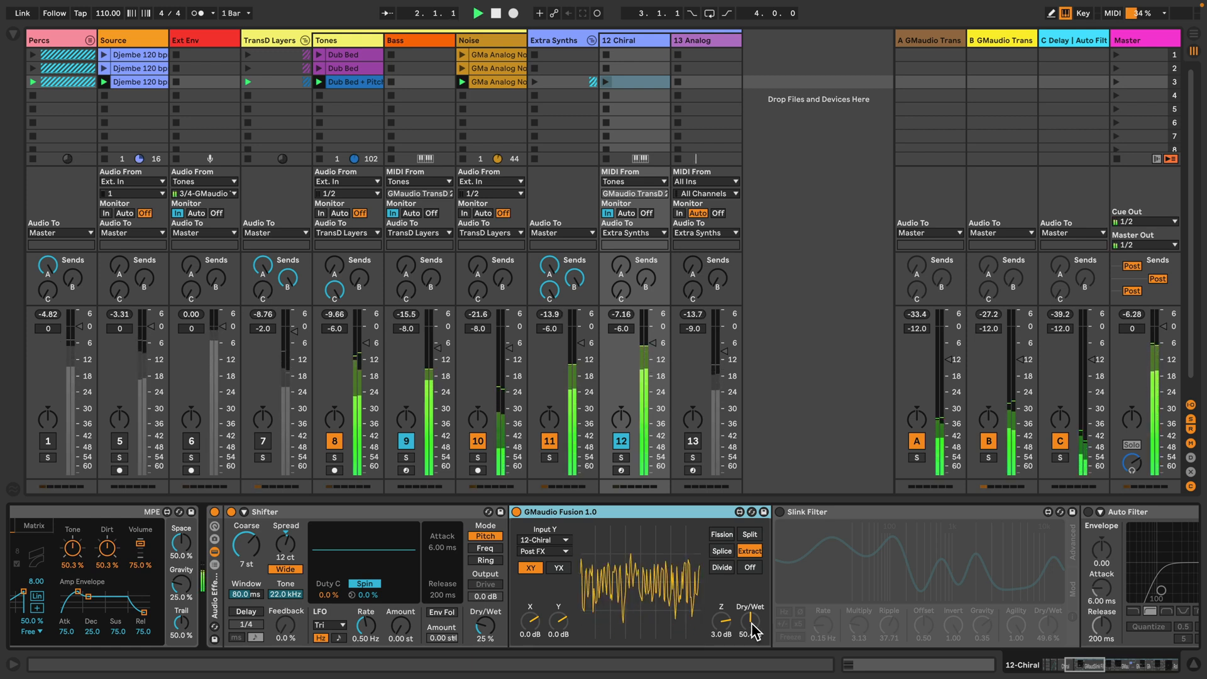
pyautogui.press('space')
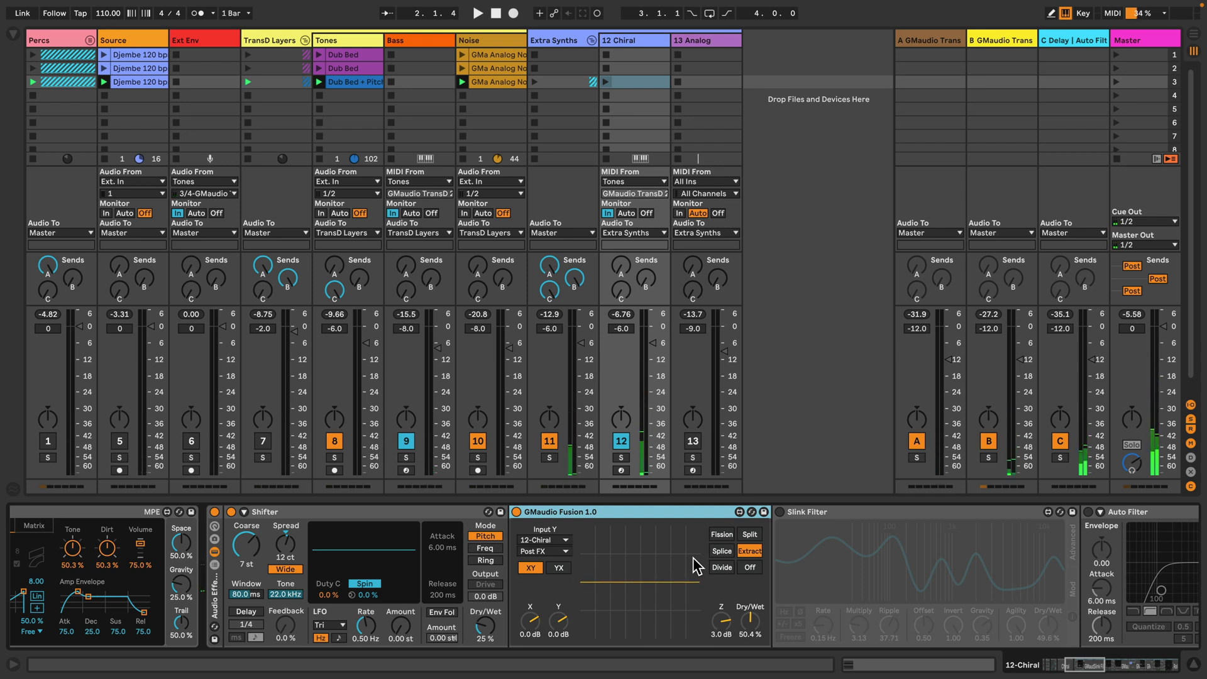
# Step: Turn on the Slink Filter after GMaudio Fusion on the Chiral track and audition it in playback
pyautogui.hscroll(3, 683, 556)
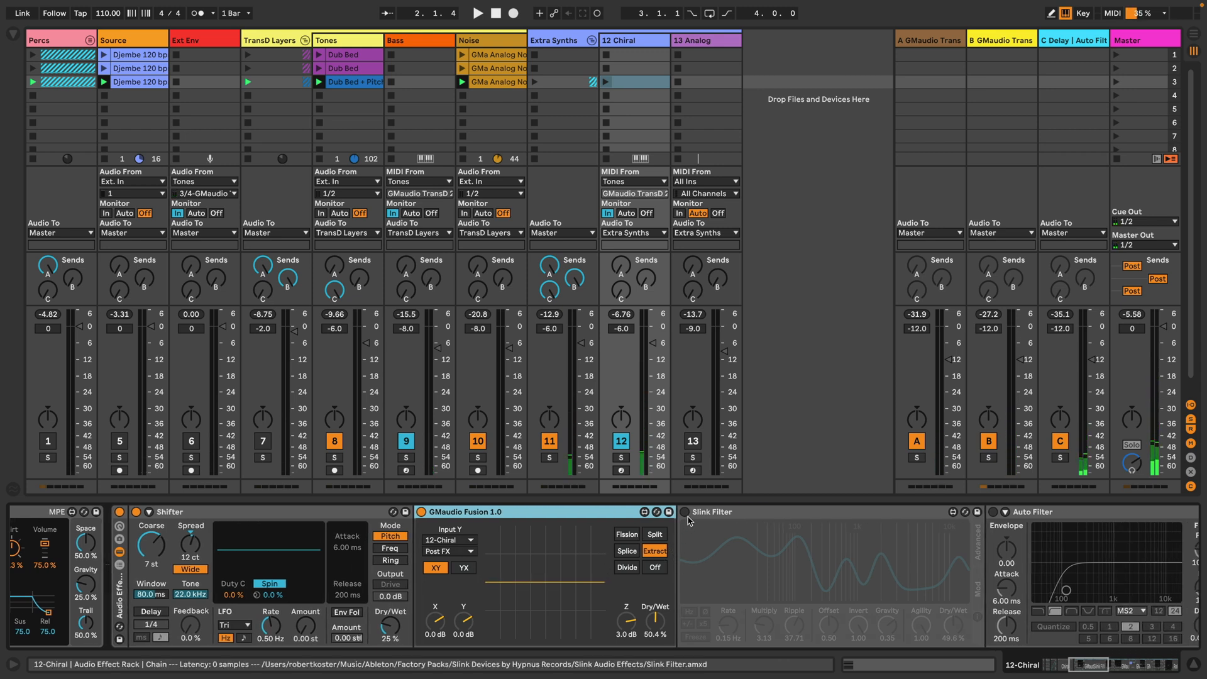
pyautogui.click(685, 512)
pyautogui.hscroll(3, 755, 566)
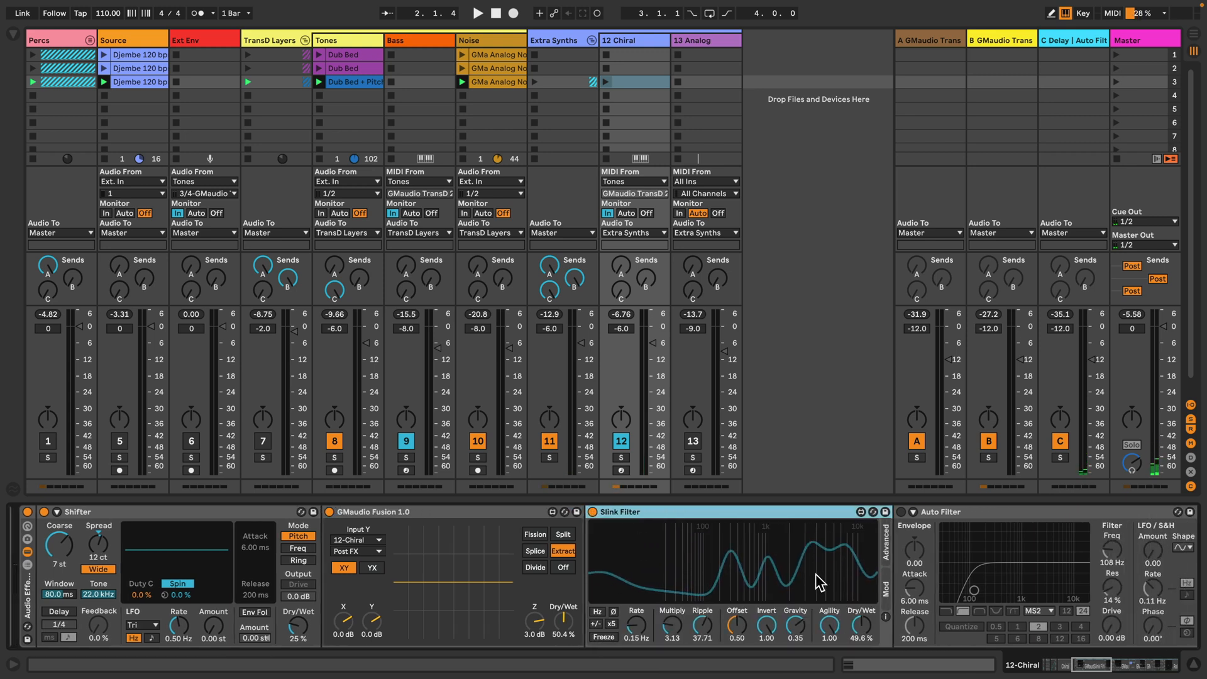
pyautogui.hscroll(3, 818, 575)
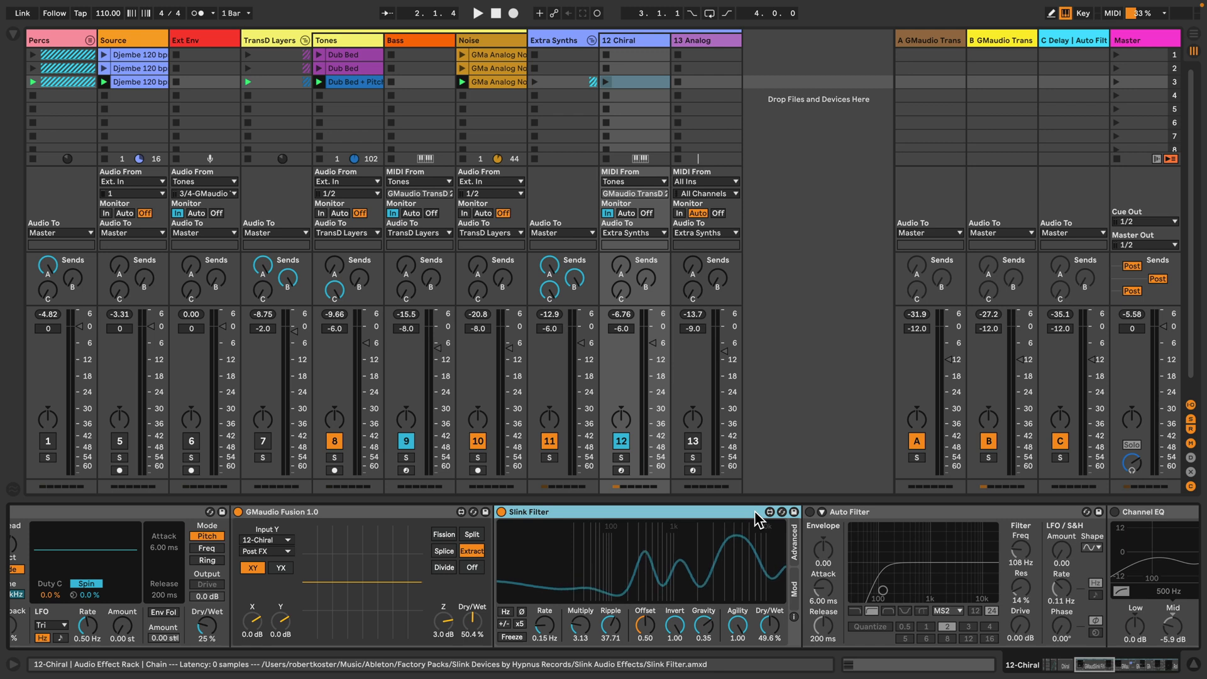
pyautogui.press('space')
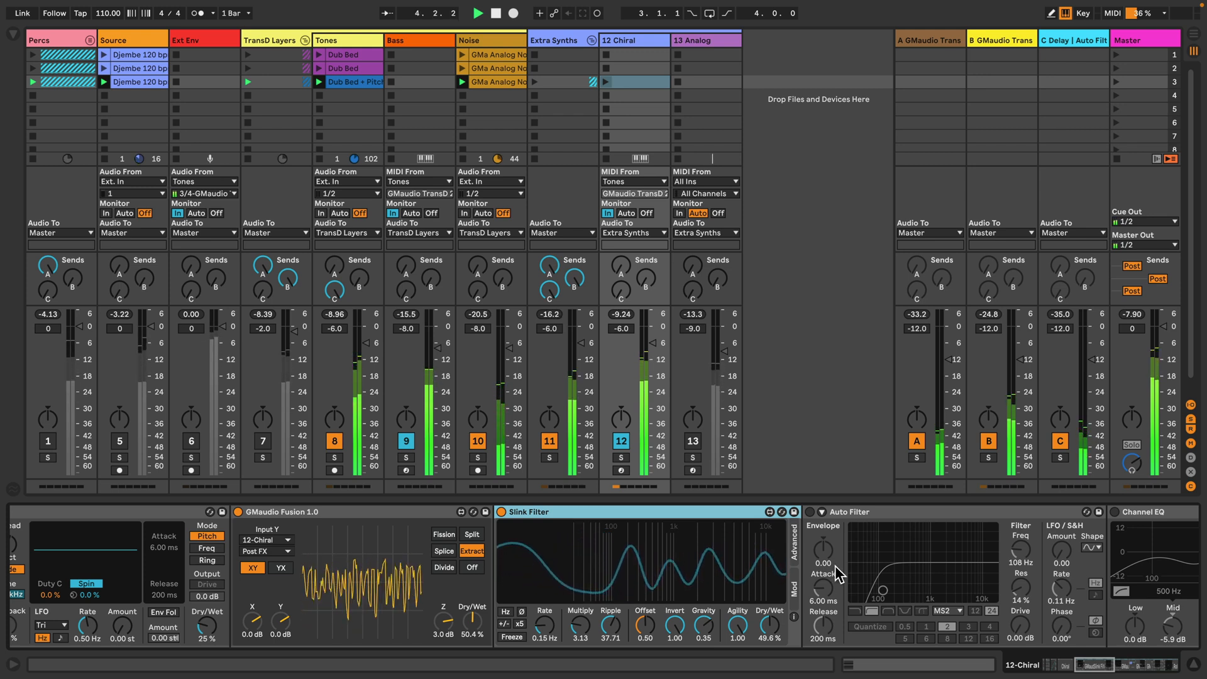
pyautogui.press('space')
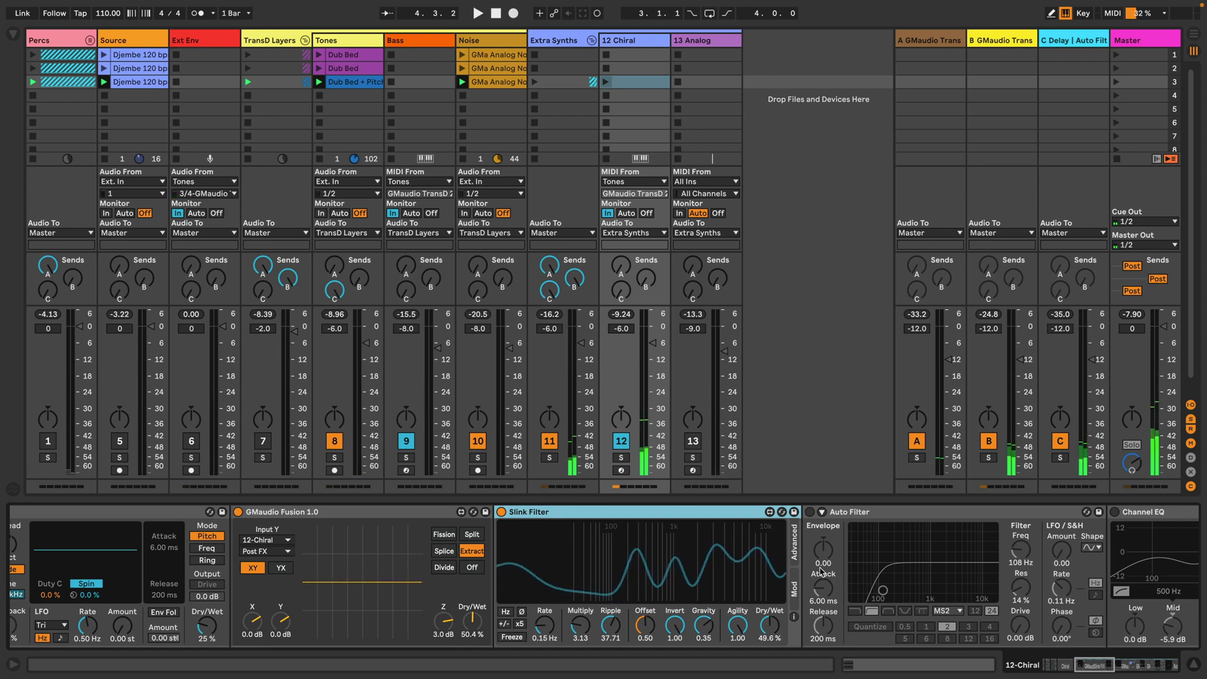
# Step: Turn on the Auto Filter and Channel EQ that follow the Slink Filter on the Chiral track
pyautogui.hscroll(4, 820, 571)
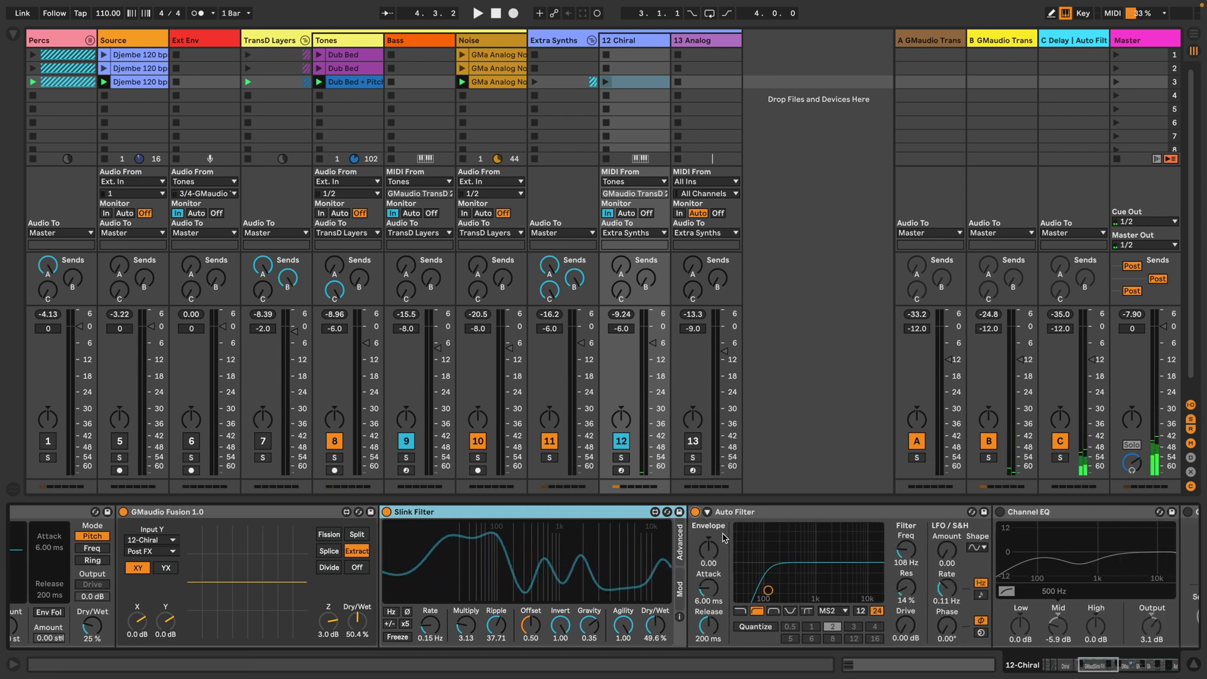
pyautogui.hscroll(12, 723, 538)
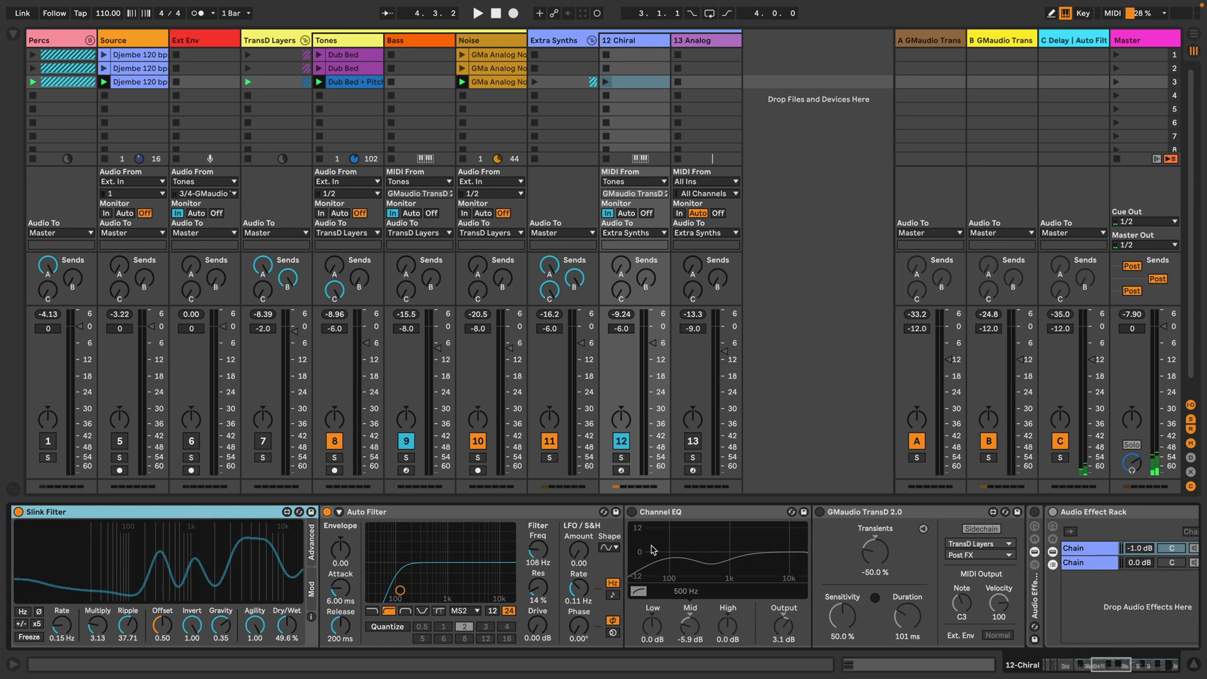
pyautogui.hscroll(4, 654, 550)
pyautogui.hscroll(-15, 656, 553)
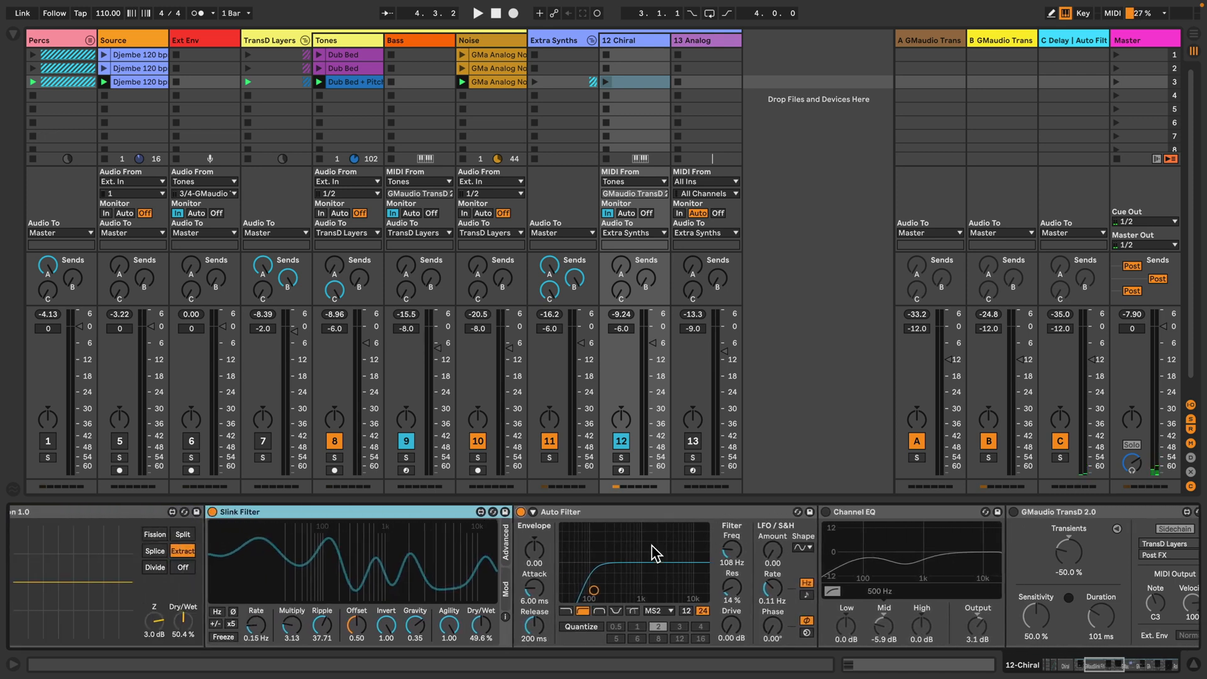
pyautogui.hscroll(10, 654, 553)
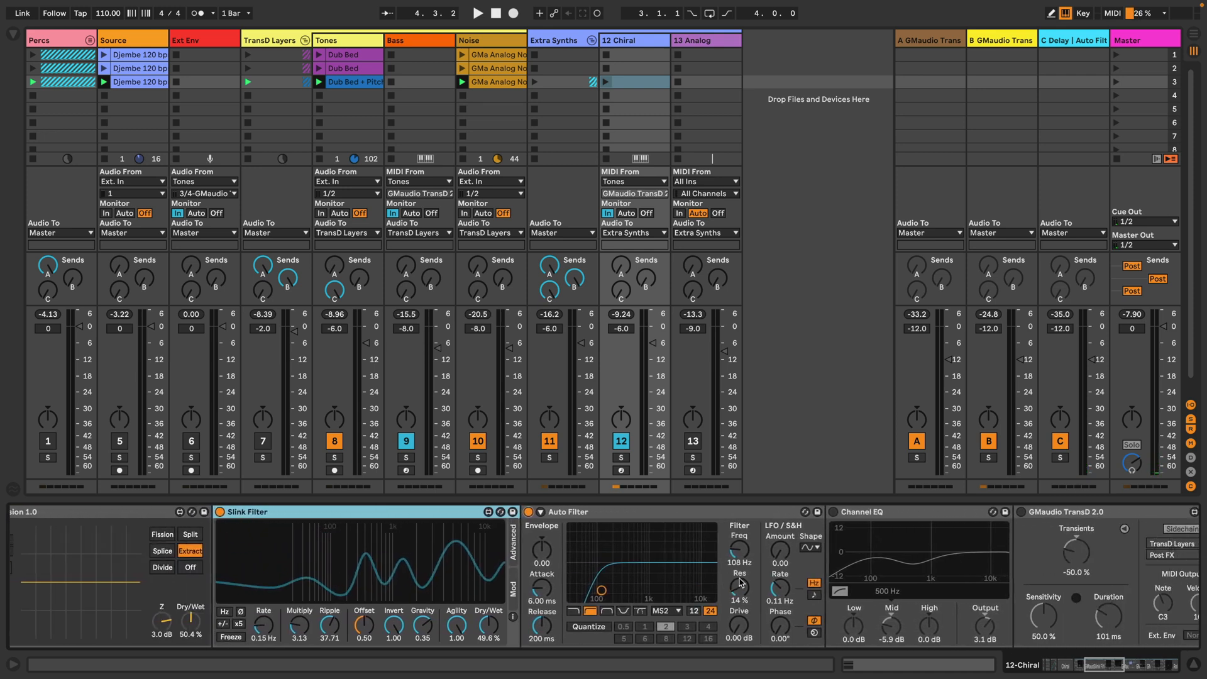
pyautogui.hscroll(5, 778, 548)
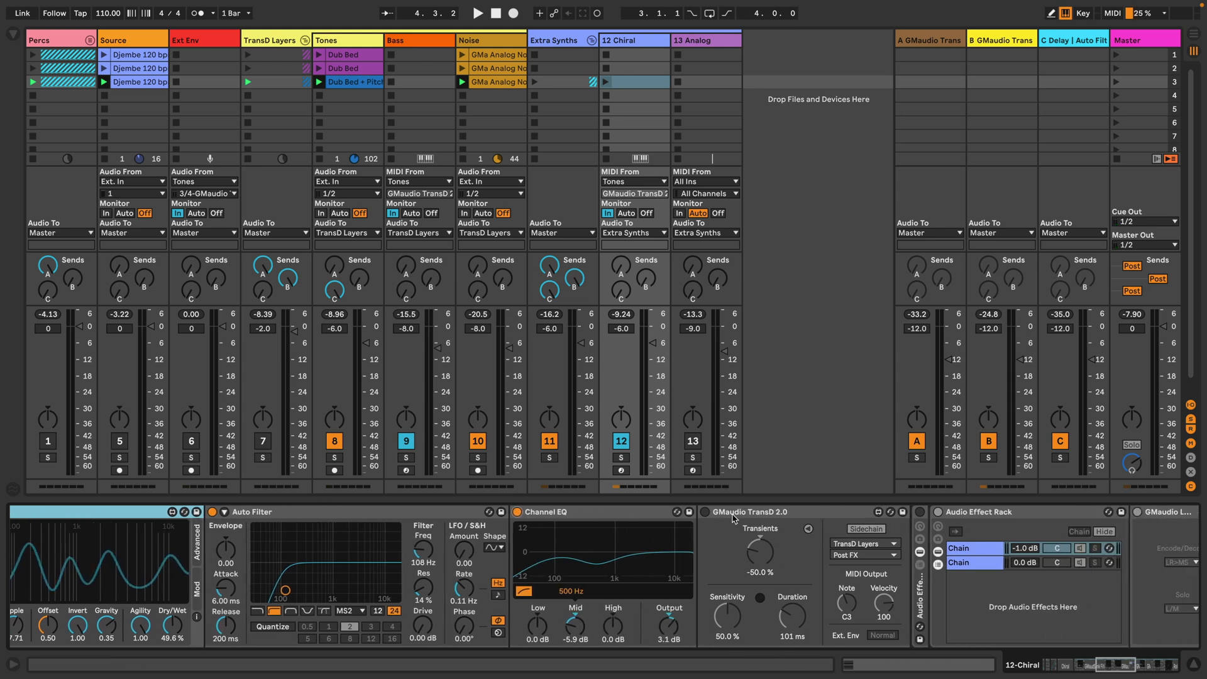
# Step: Turn on the GMaudio TransD 2.0 sidechained to TransD Layers on the Chiral track and audition it
pyautogui.click(812, 558)
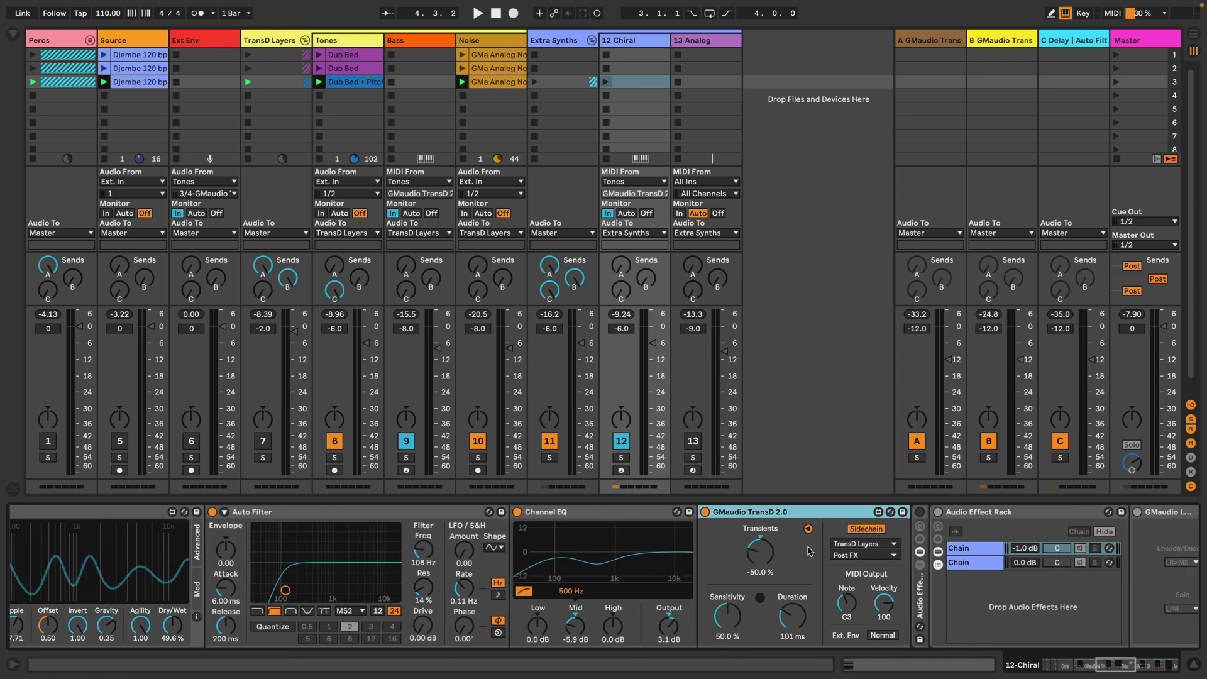
pyautogui.press('space')
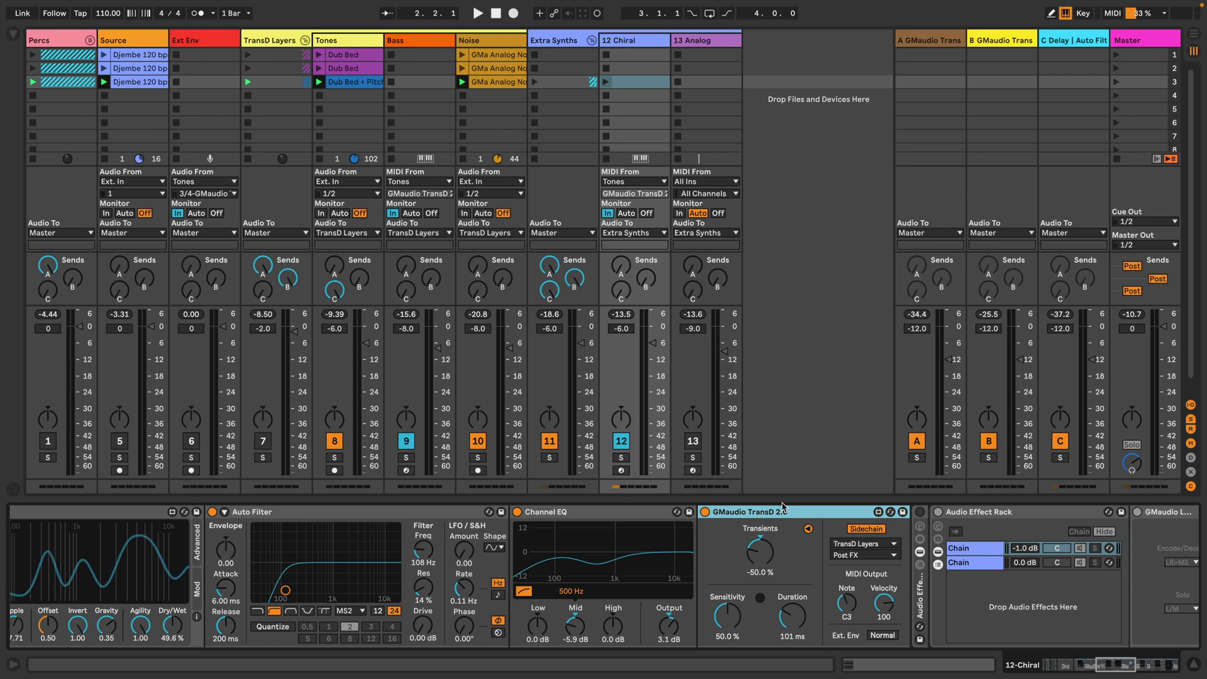
pyautogui.press('space')
# Step: Enable the nested Audio Effect Rack after TransD 2.0, with its two chains, LMRS and Chorus-Ensemble devices
pyautogui.hscroll(3, 808, 549)
pyautogui.hscroll(12, 808, 549)
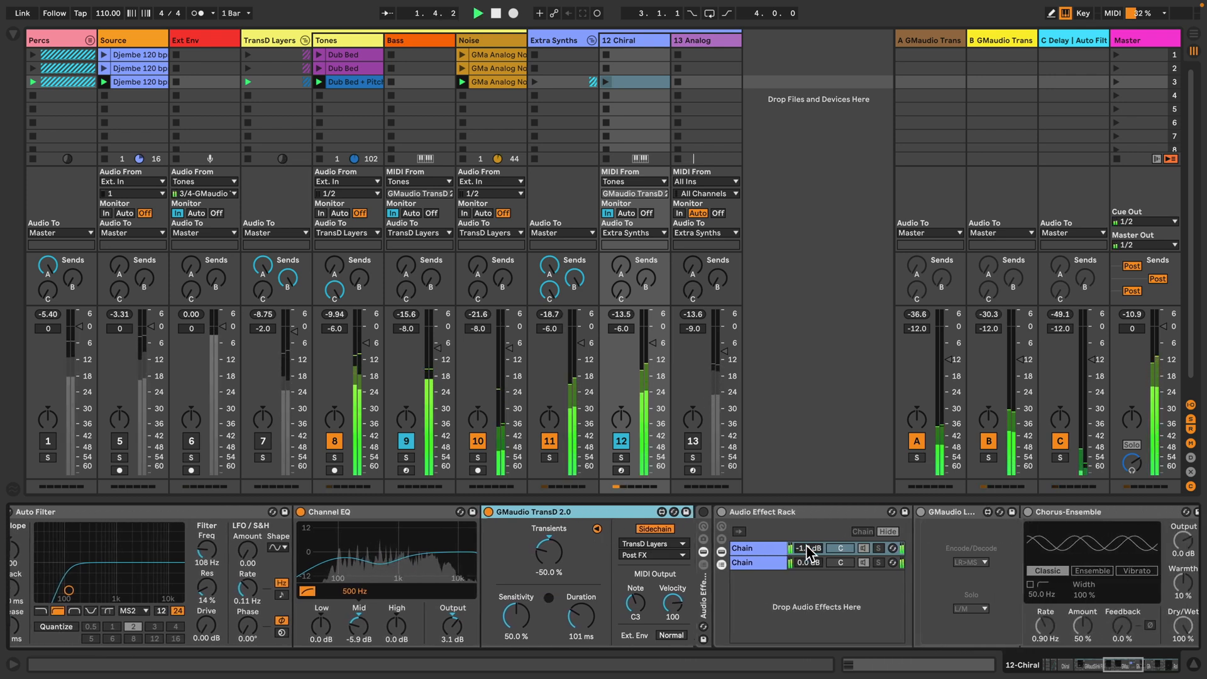
pyautogui.hscroll(3, 566, 575)
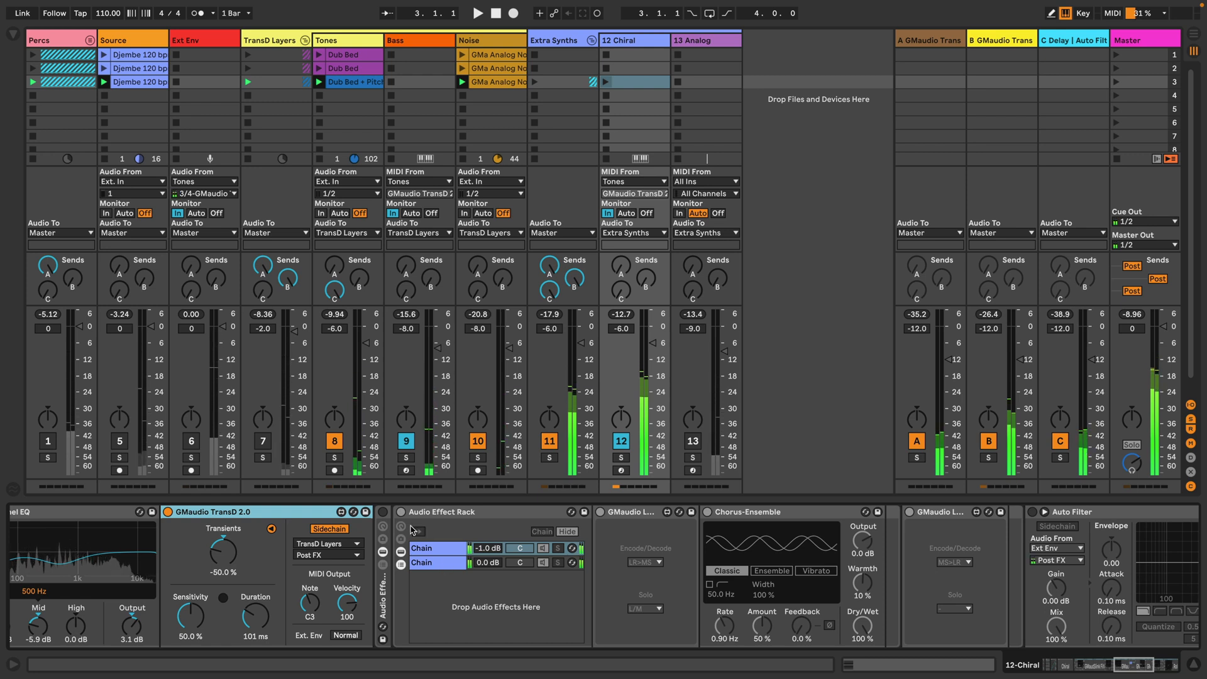
pyautogui.click(386, 520)
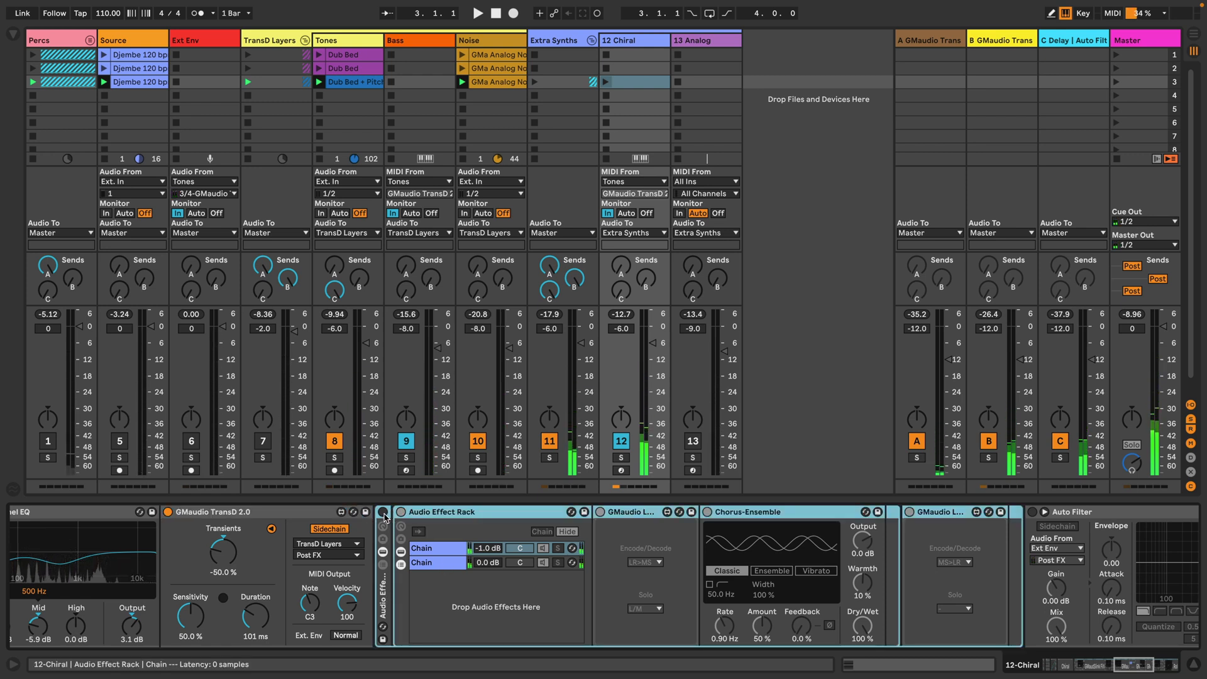
pyautogui.click(383, 512)
# Step: Examine the Encode/Decode and Solo options of the first GMaudio LMRS in the nested rack
pyautogui.click(647, 515)
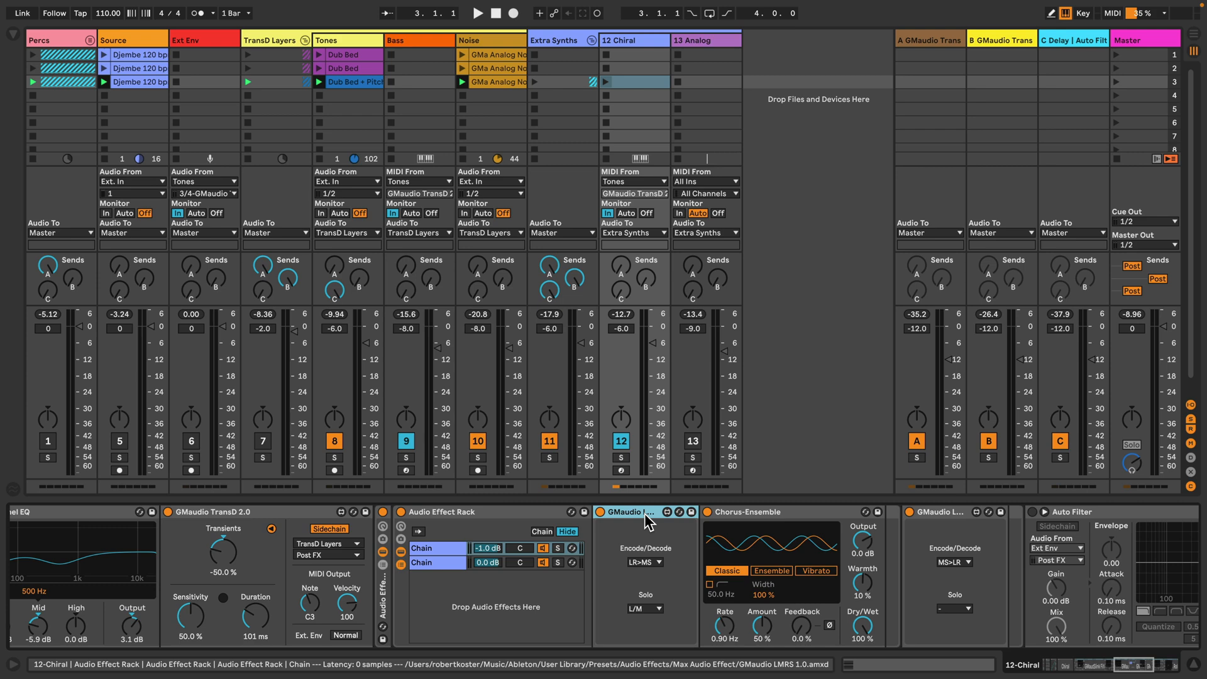
pyautogui.hscroll(5, 647, 522)
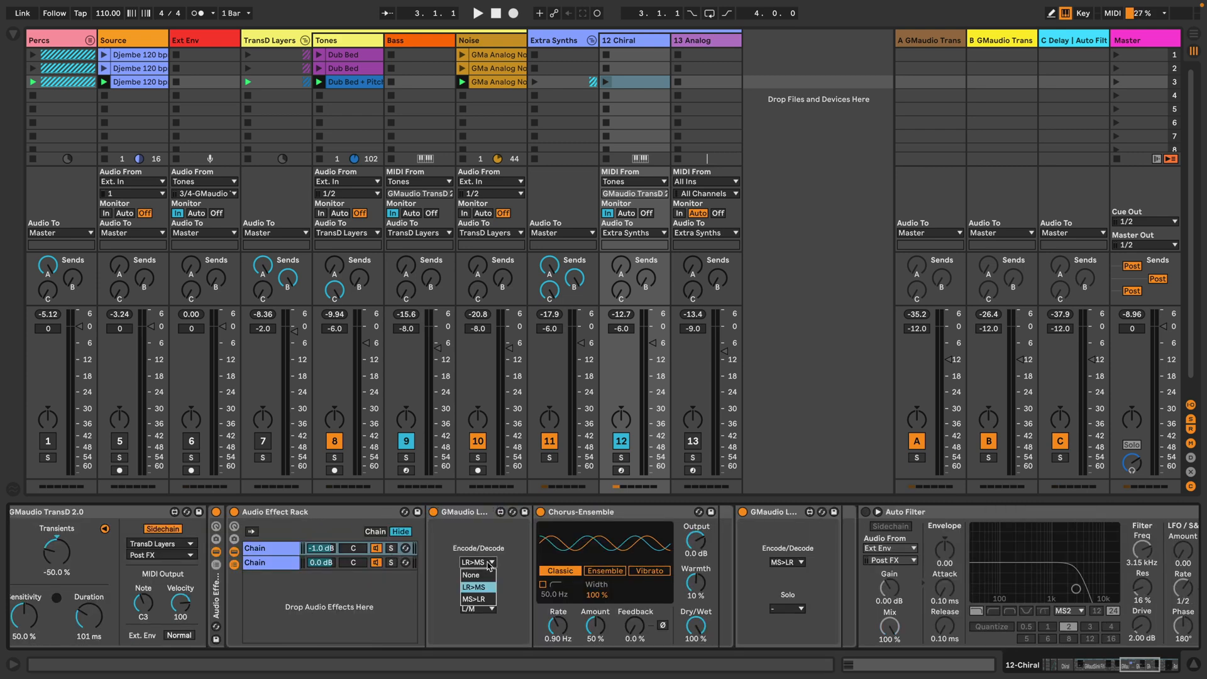
pyautogui.click(488, 613)
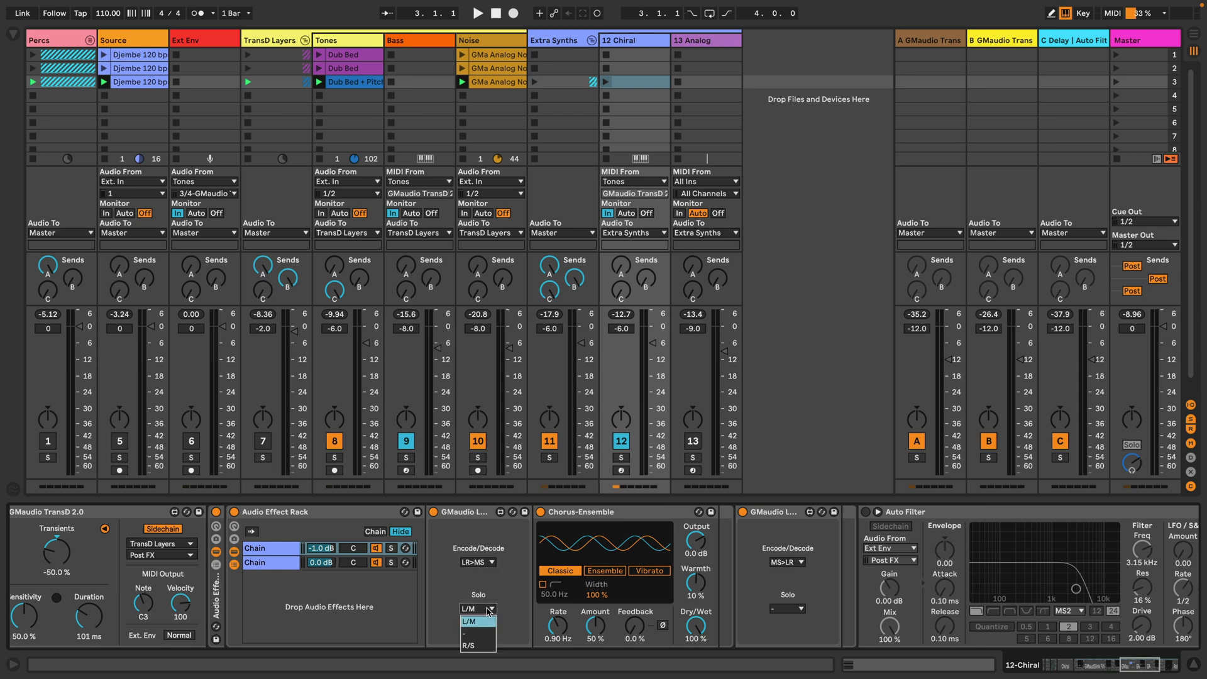
# Step: Compare the first LMRS Solo setting in both chains of the nested rack and check the closing LMRS's Encode/Decode setting
pyautogui.click(489, 613)
pyautogui.click(280, 563)
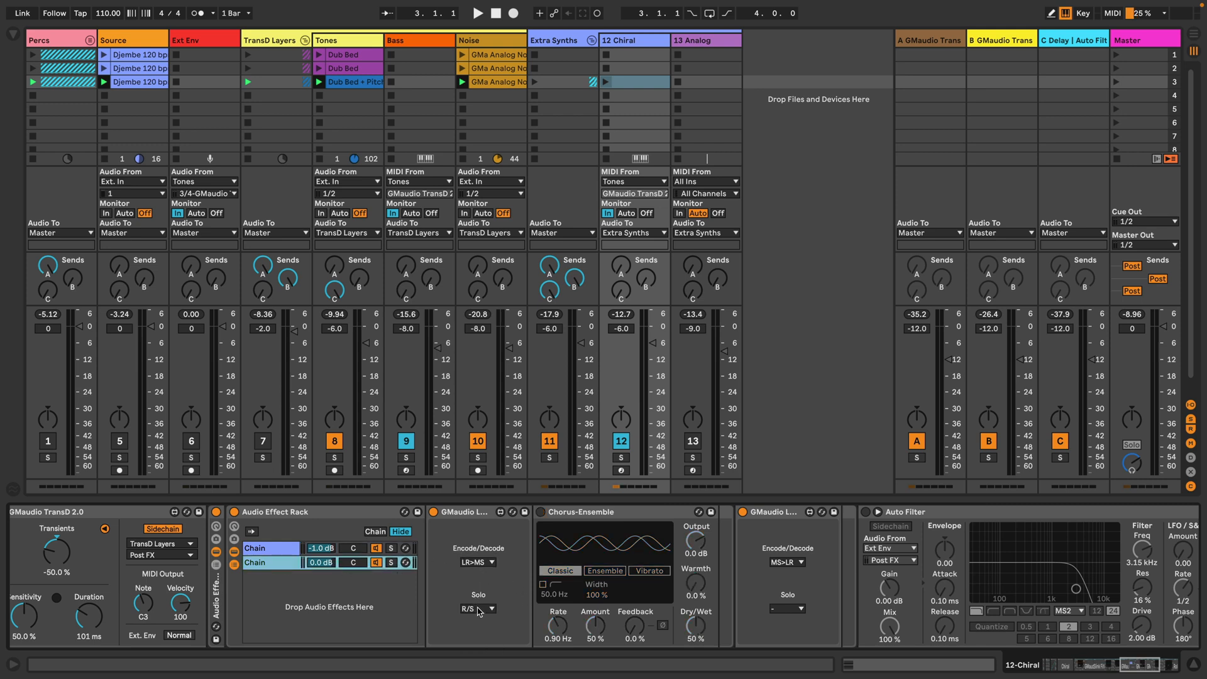
pyautogui.click(288, 550)
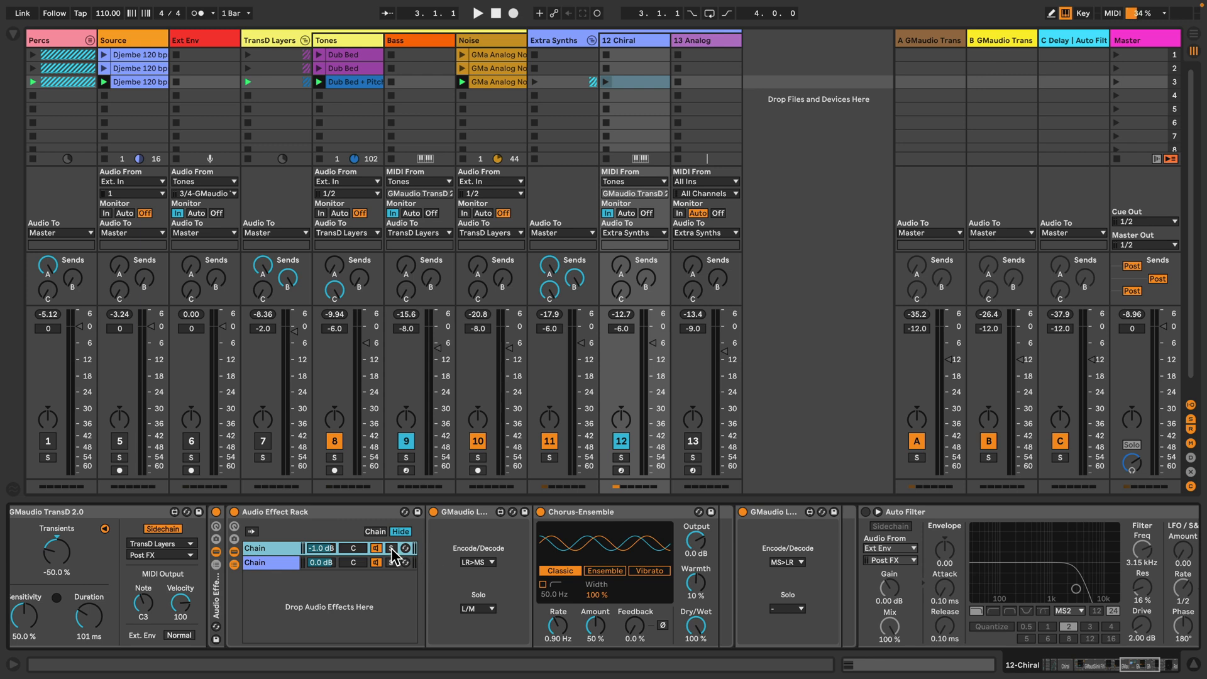
pyautogui.click(737, 559)
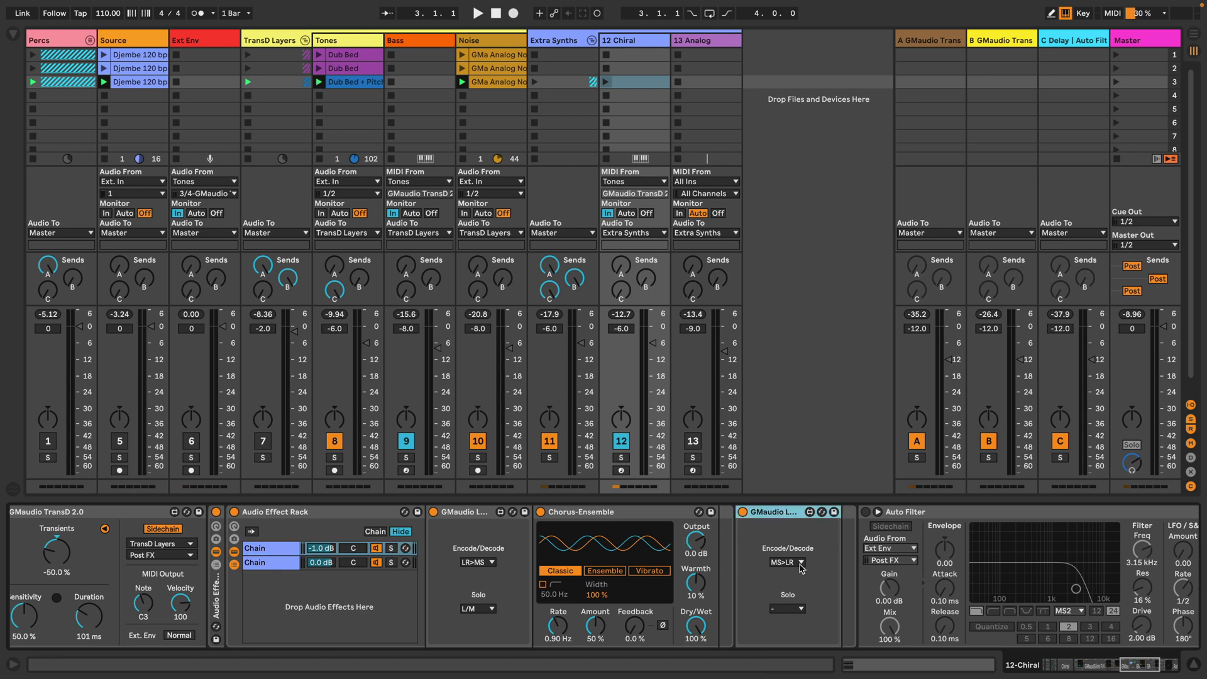
# Step: Audition the Chiral track with the outer Audio Effect Rack after TransD 2.0 bypassed and re-enabled
pyautogui.press('space')
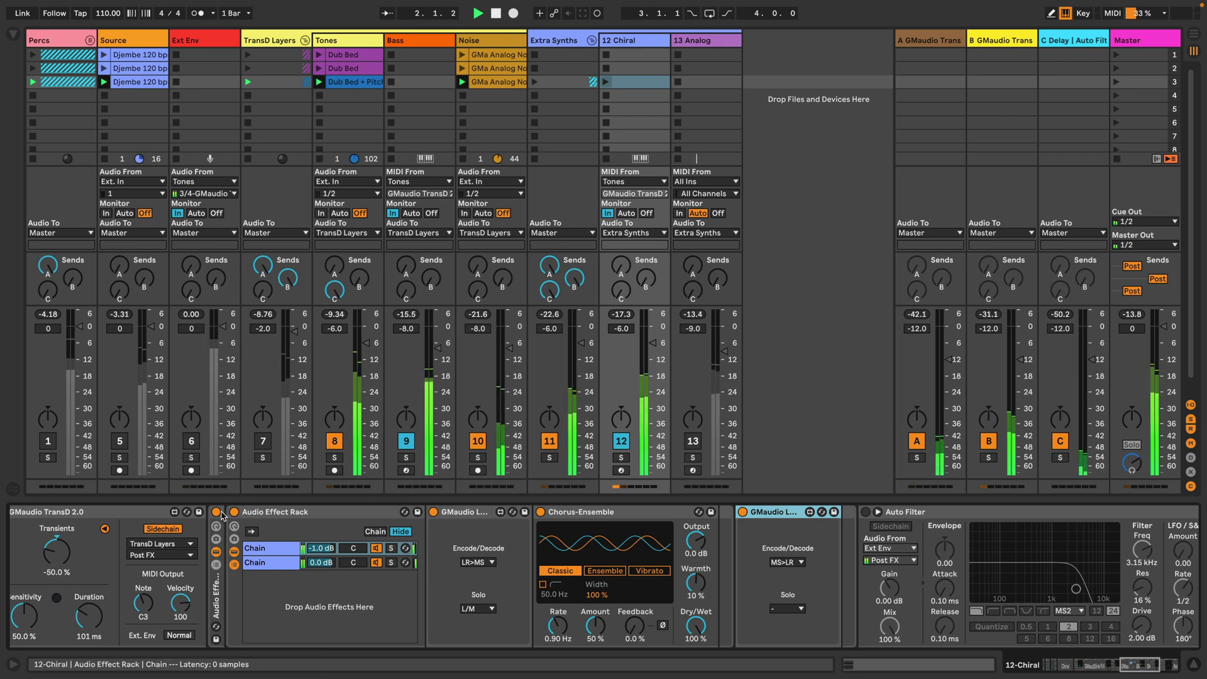
pyautogui.click(216, 513)
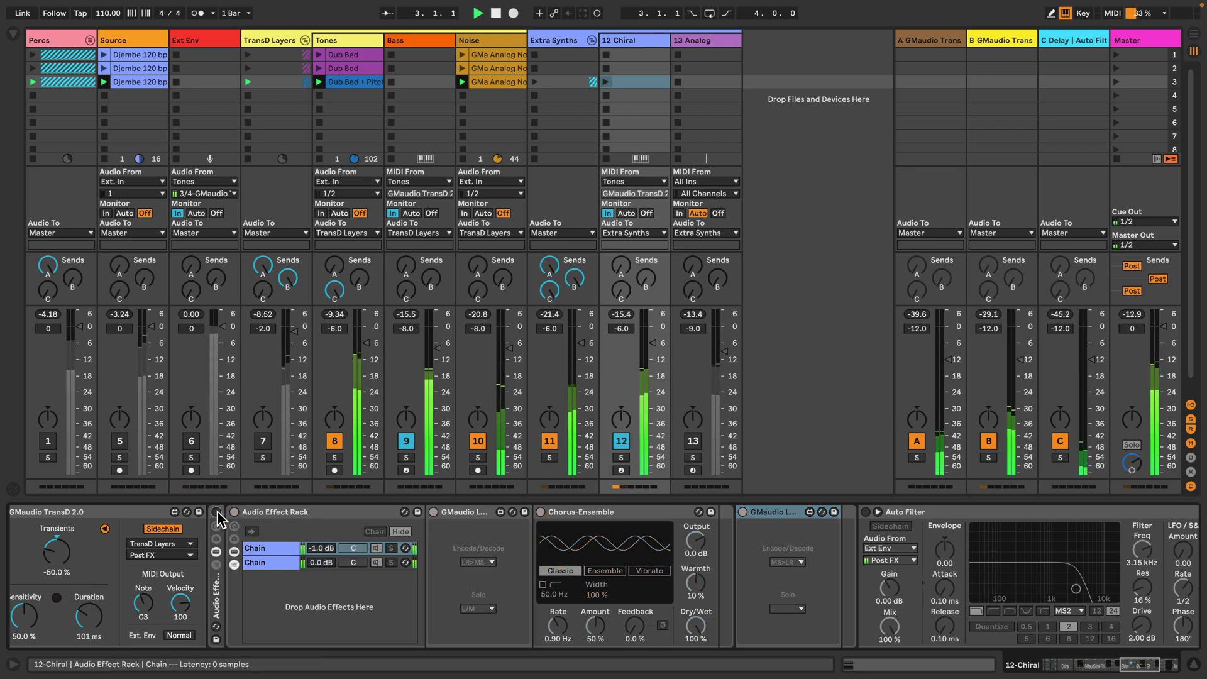
pyautogui.click(216, 512)
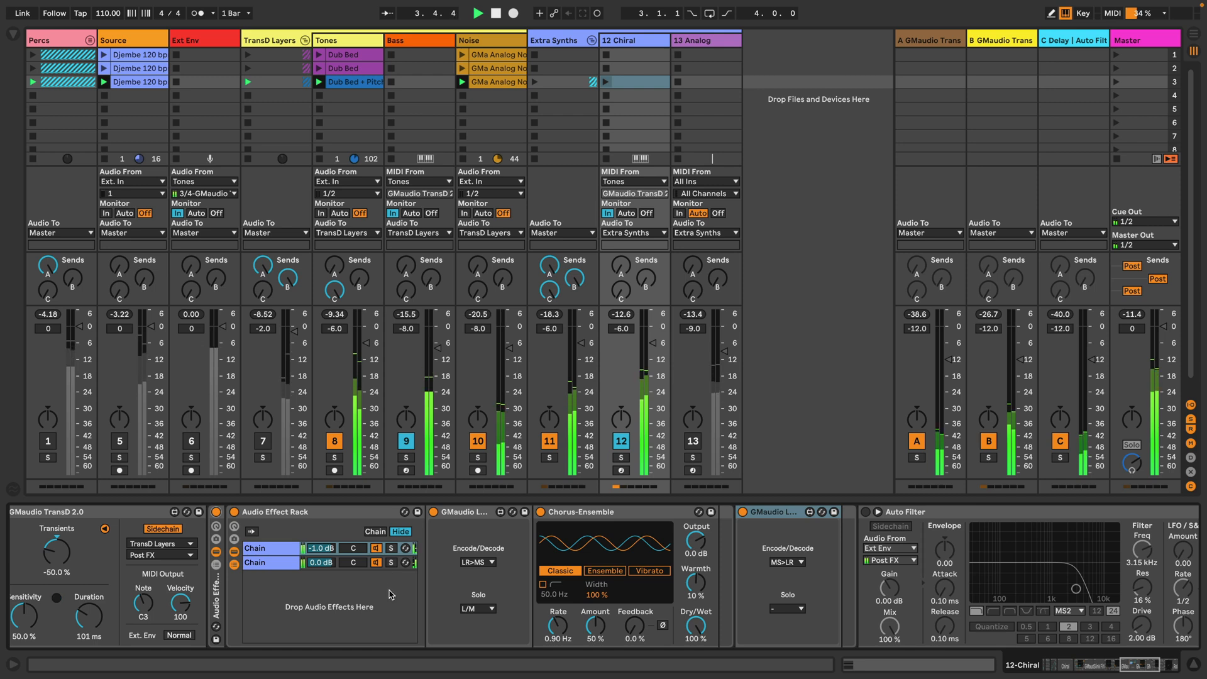
pyautogui.press('space')
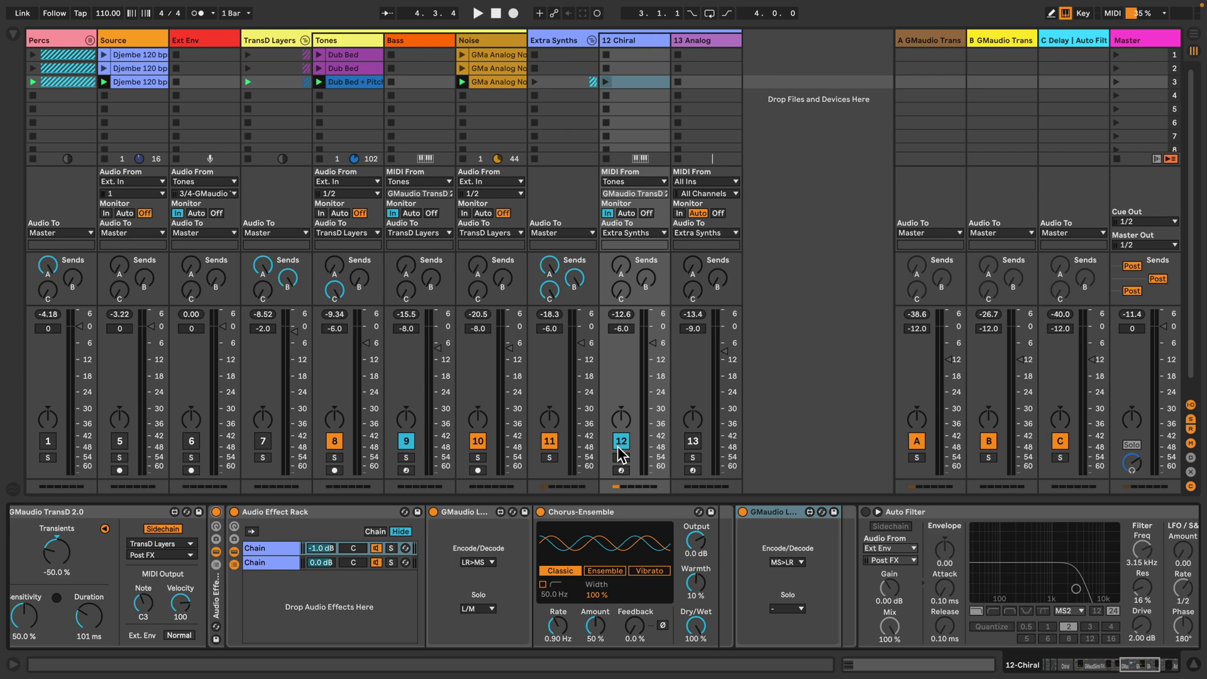
# Step: Turn on the Auto Filter, FS- Default Compressor and Robs 300hz side-channel filter that close the Chiral chain
pyautogui.hscroll(3, 649, 566)
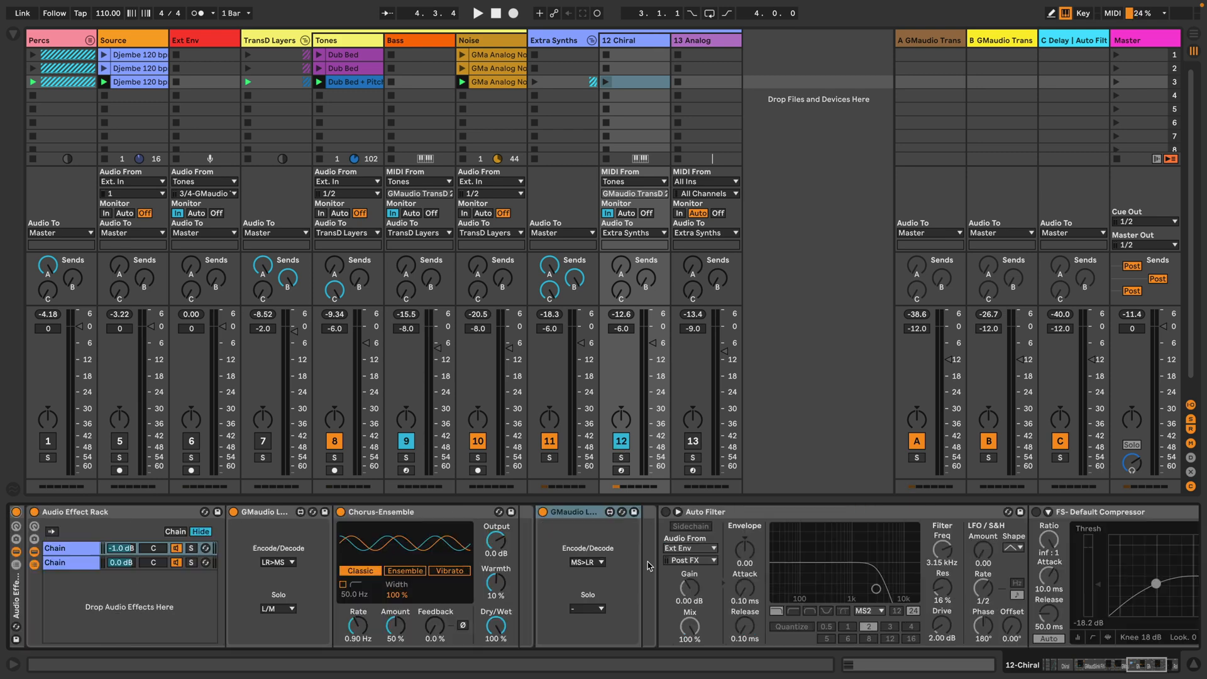
pyautogui.hscroll(2, 736, 575)
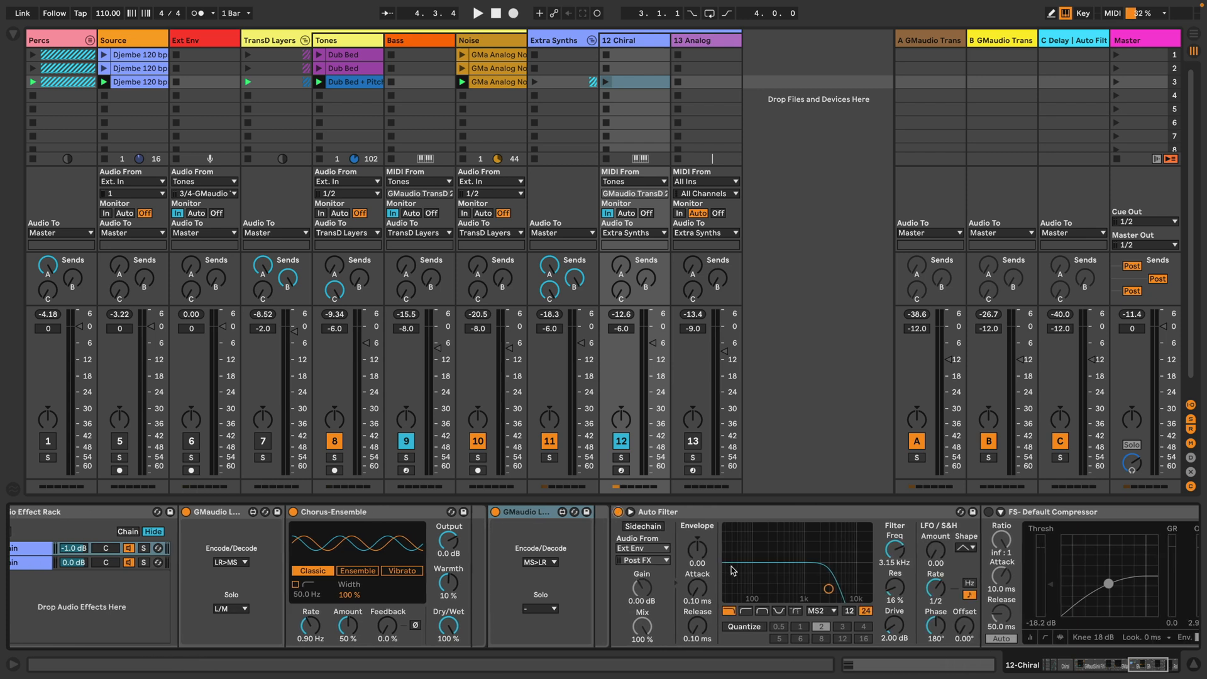
pyautogui.hscroll(3, 736, 575)
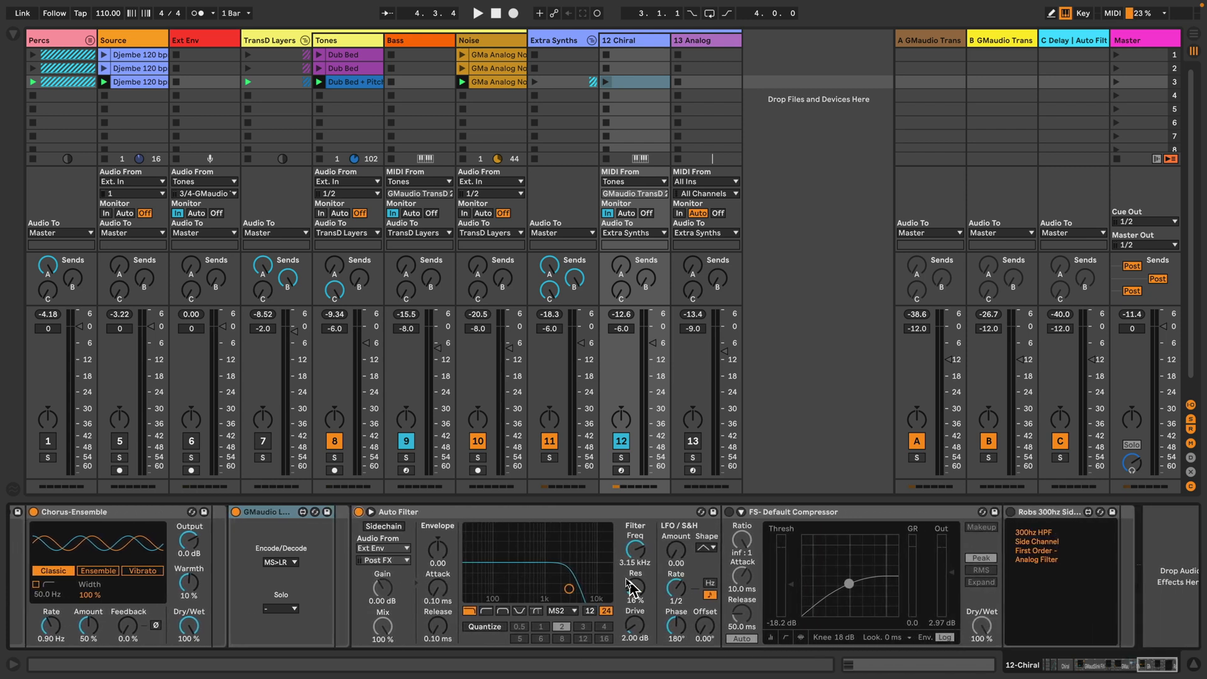
pyautogui.click(710, 512)
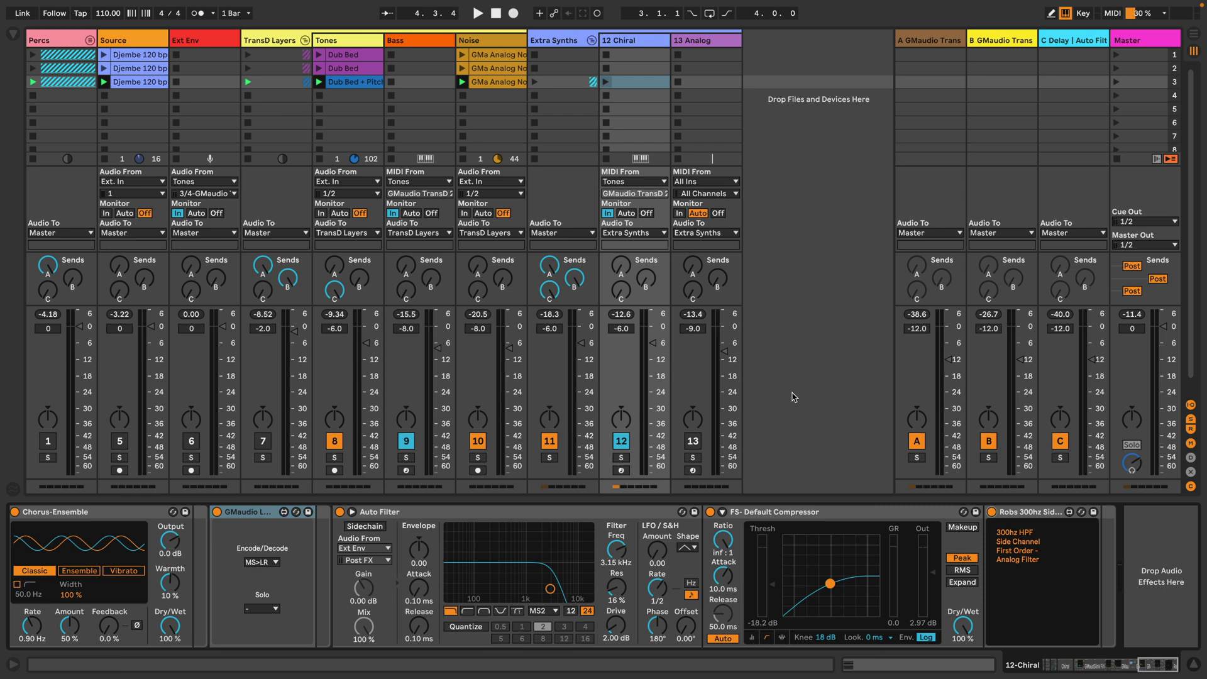
# Step: Play the set and review the complete Chiral device chain from its final compressor back to the MIDI devices
pyautogui.press('space')
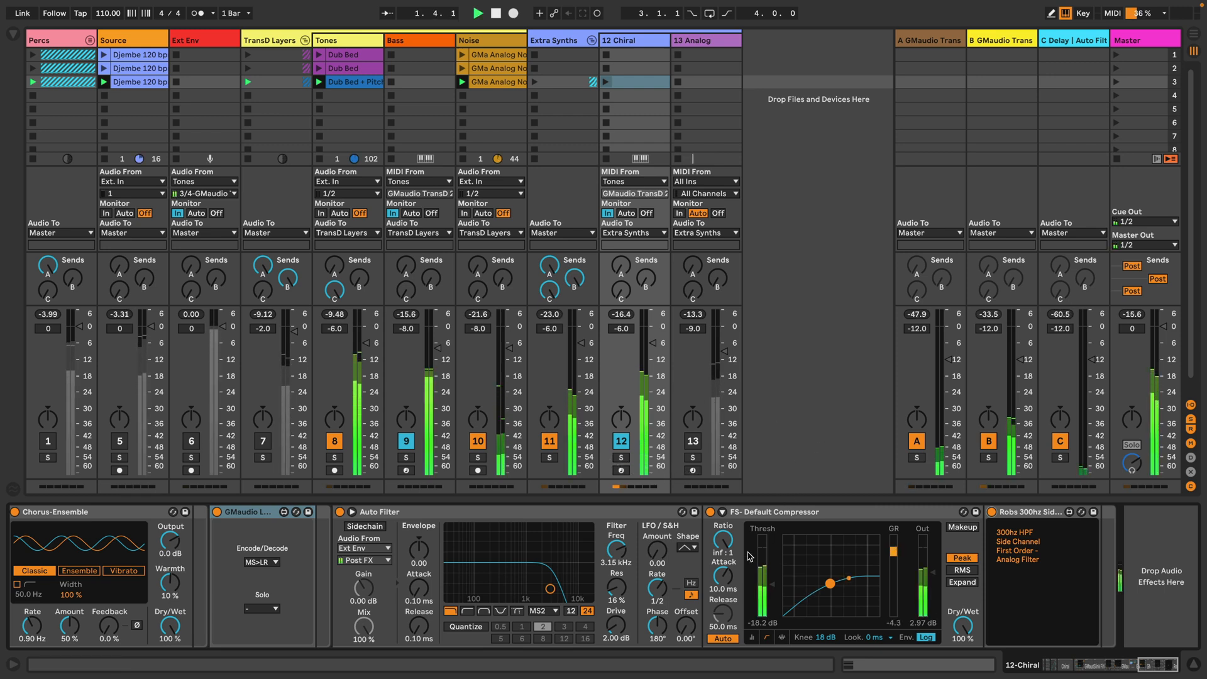
pyautogui.hscroll(-10, 750, 556)
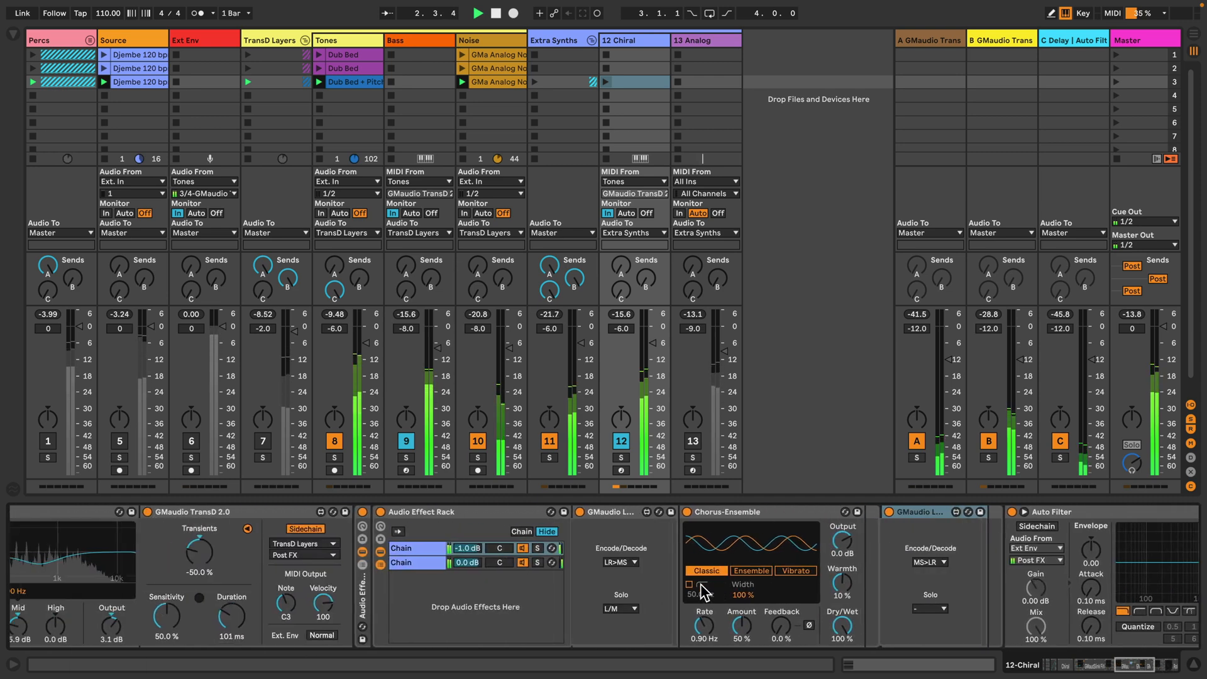
pyautogui.hscroll(-15, 703, 591)
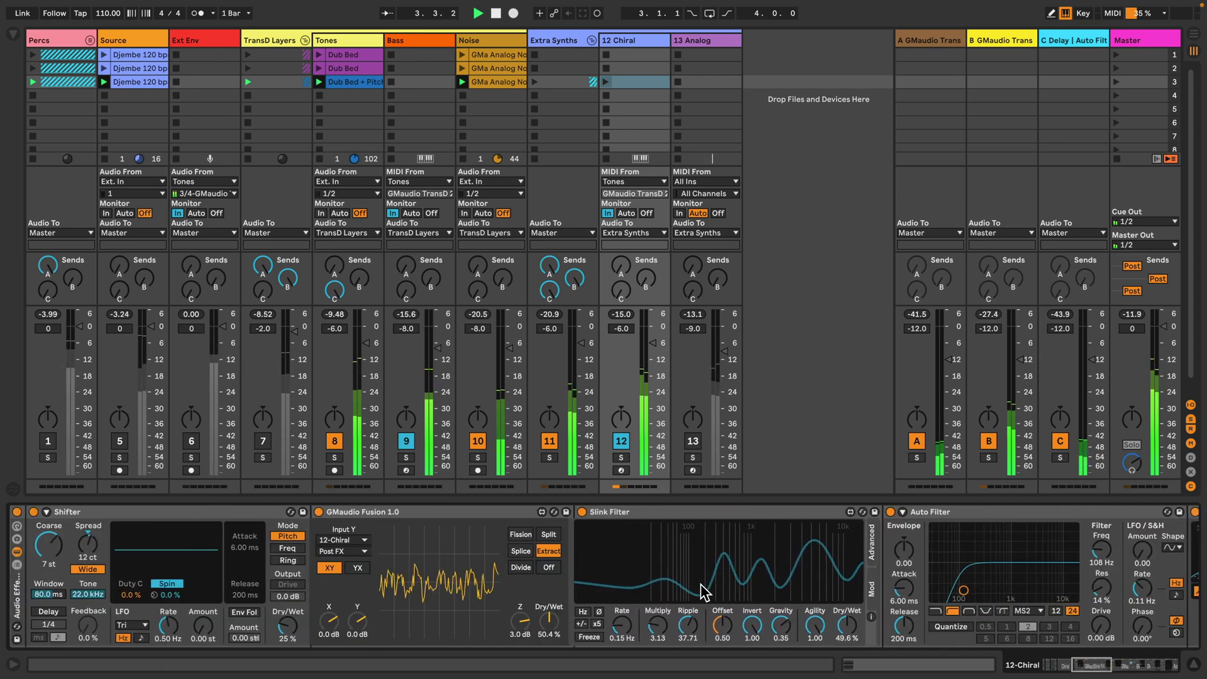
pyautogui.hscroll(-15, 703, 591)
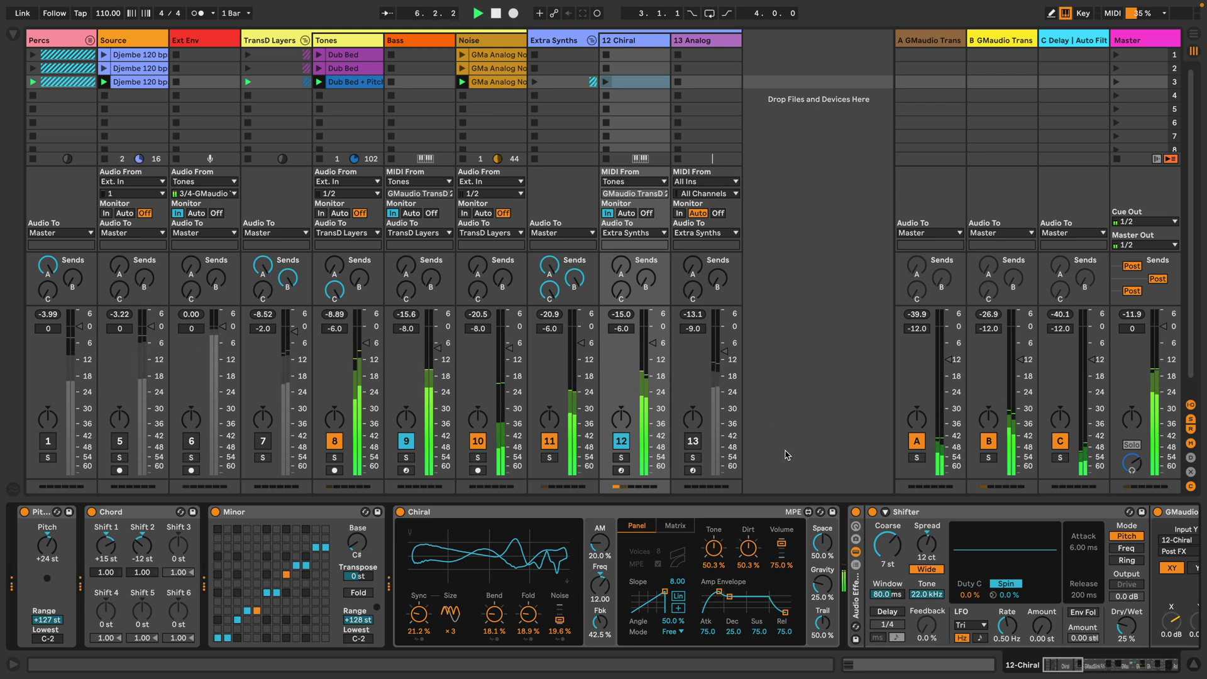
# Step: Unmute the Percs and TransD Layers groups and play the full mix from the start
pyautogui.press('space')
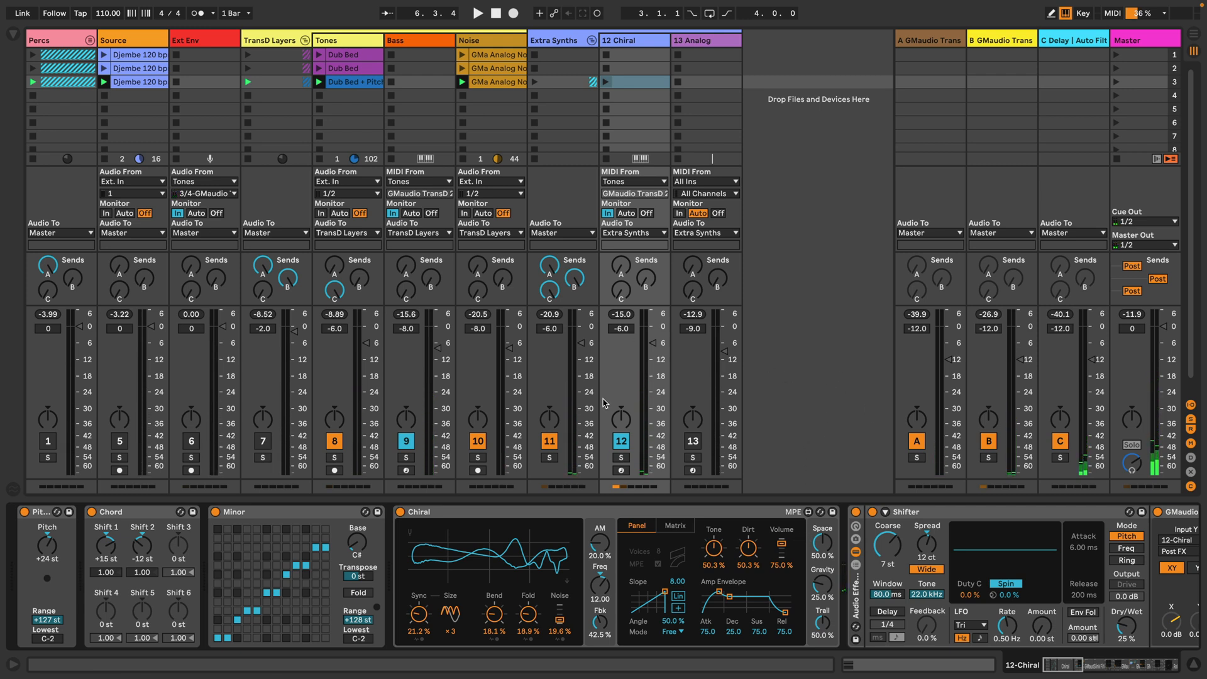
pyautogui.click(261, 441)
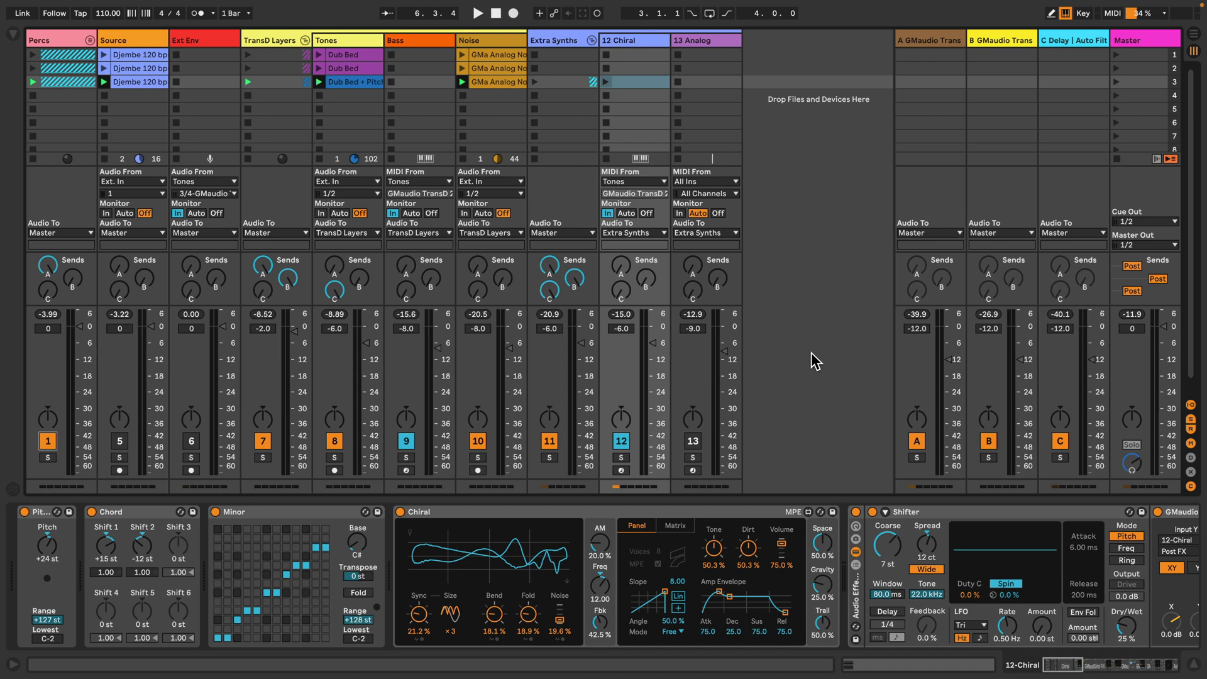
pyautogui.press('space')
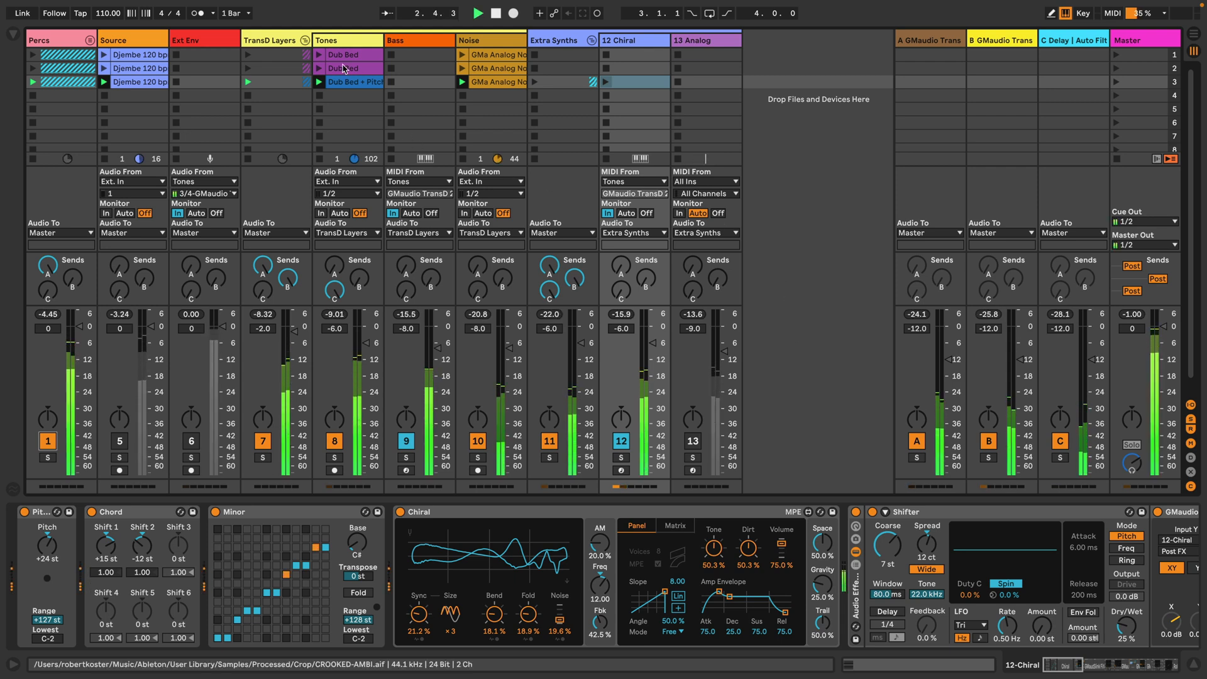
# Step: Review the Tones and Percs effects, unfold the Percs group and show the Transient chain of the GMaudio Analogue Kick rack
pyautogui.click(344, 40)
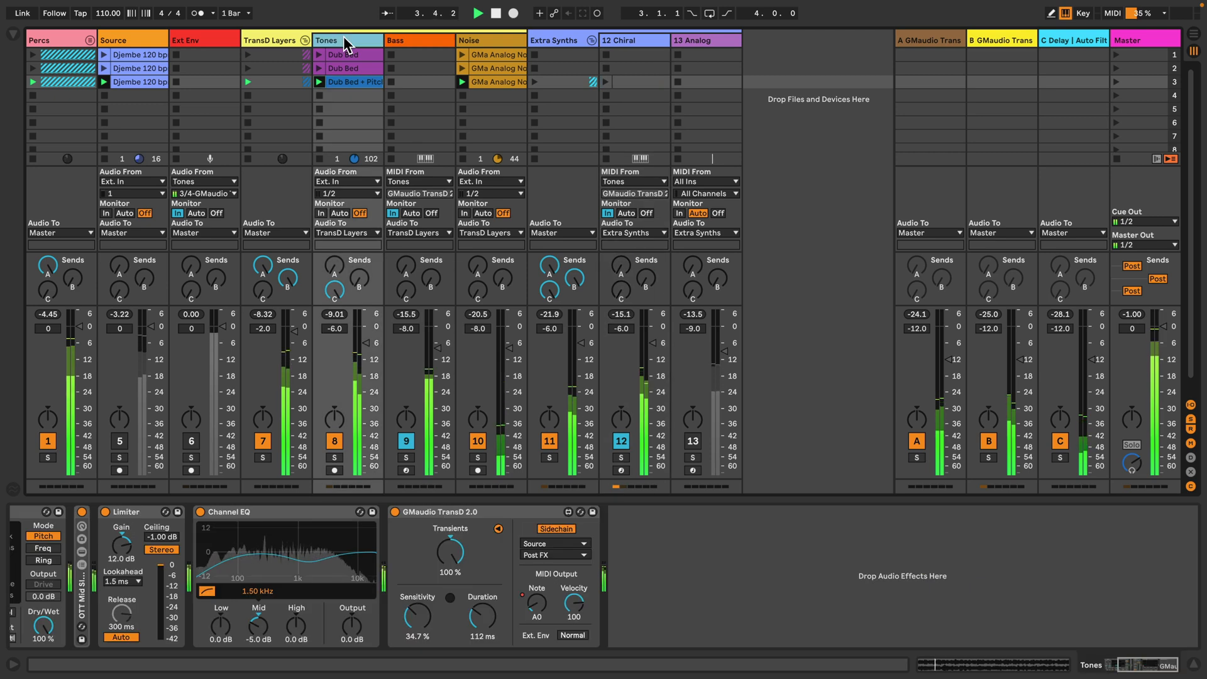
pyautogui.click(93, 43)
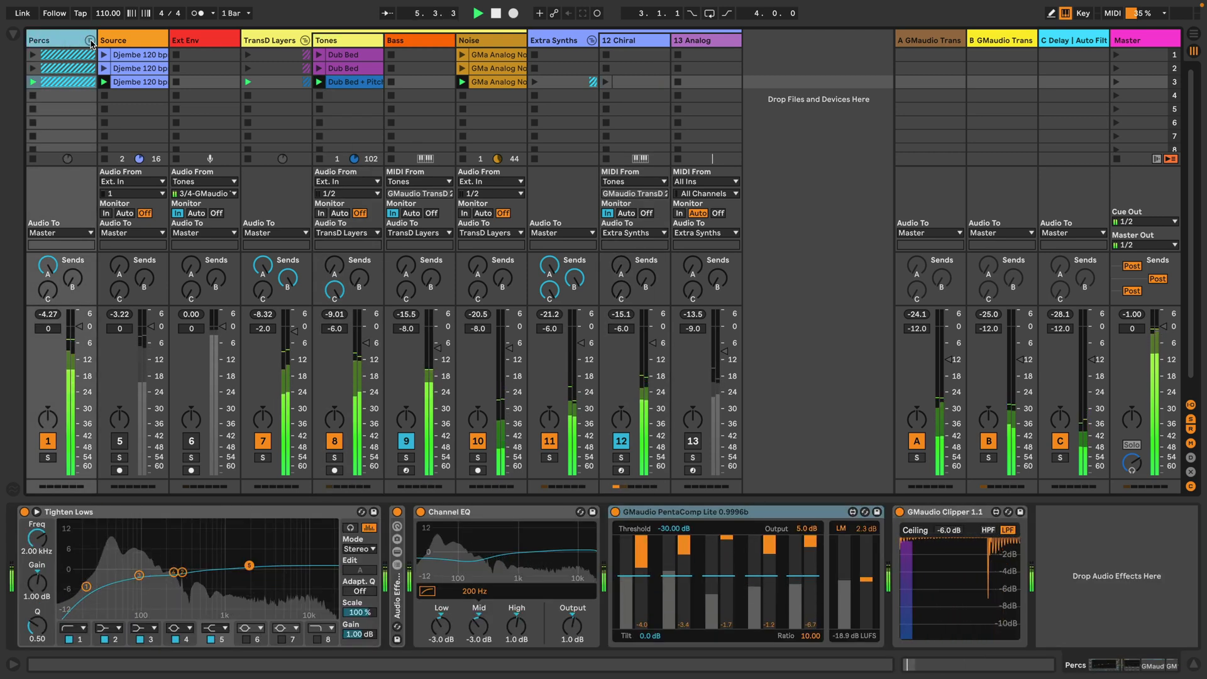
pyautogui.click(91, 41)
pyautogui.click(121, 44)
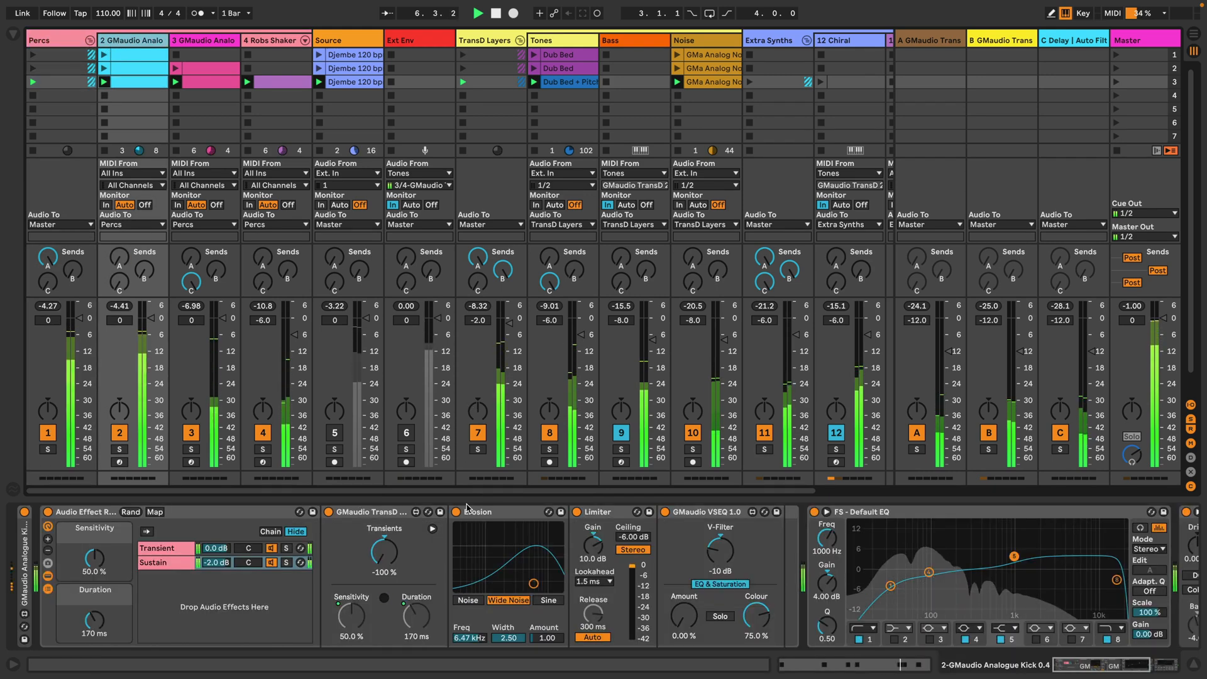
pyautogui.click(185, 553)
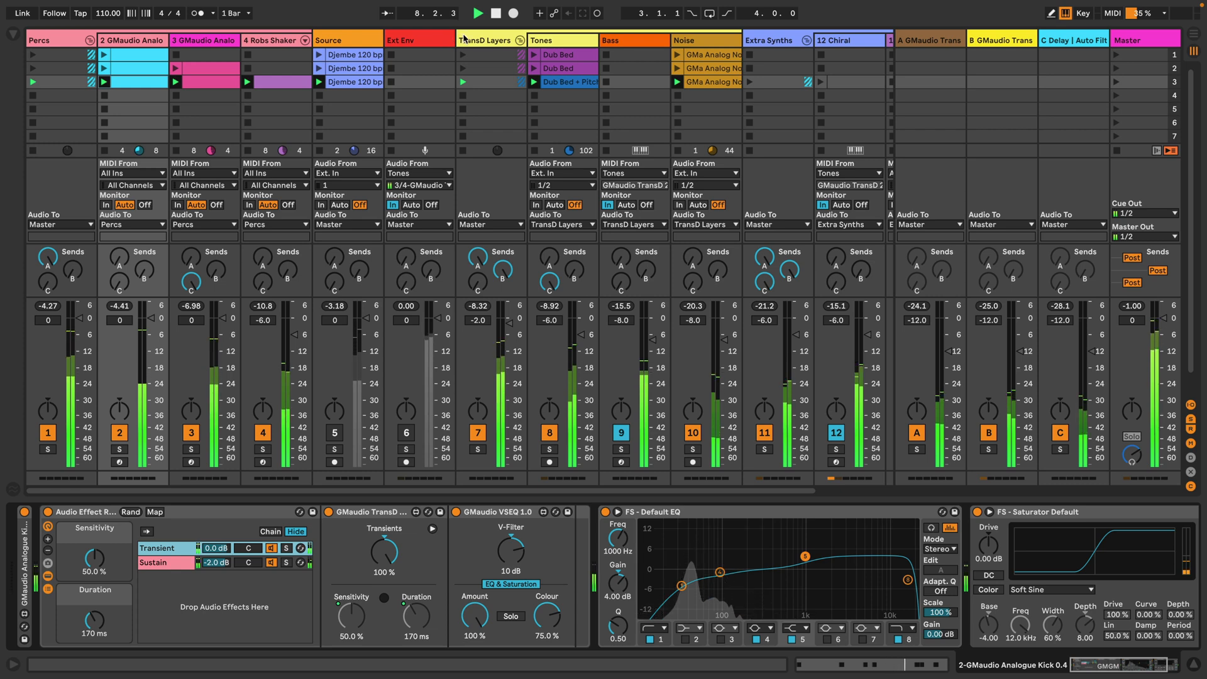
# Step: Examine the TransD Layers group's compressor, EQ, Clipper and Ducker devices and the Percs group's chain during playback
pyautogui.click(476, 43)
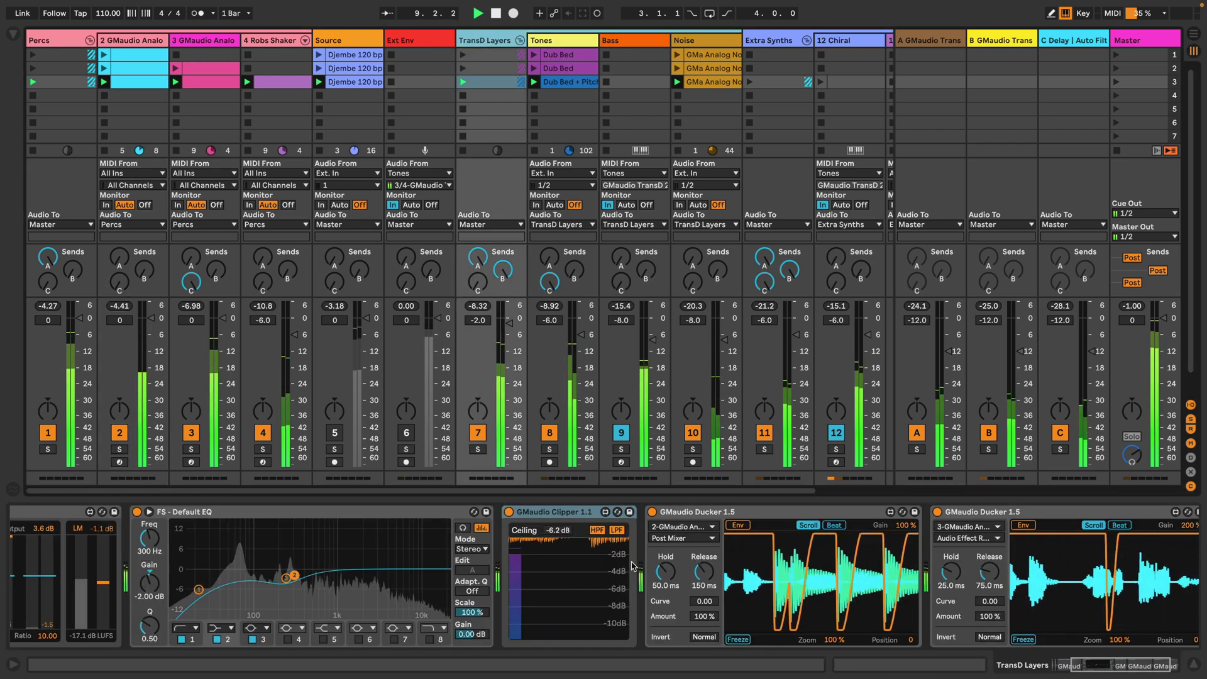
pyautogui.hscroll(2, 590, 594)
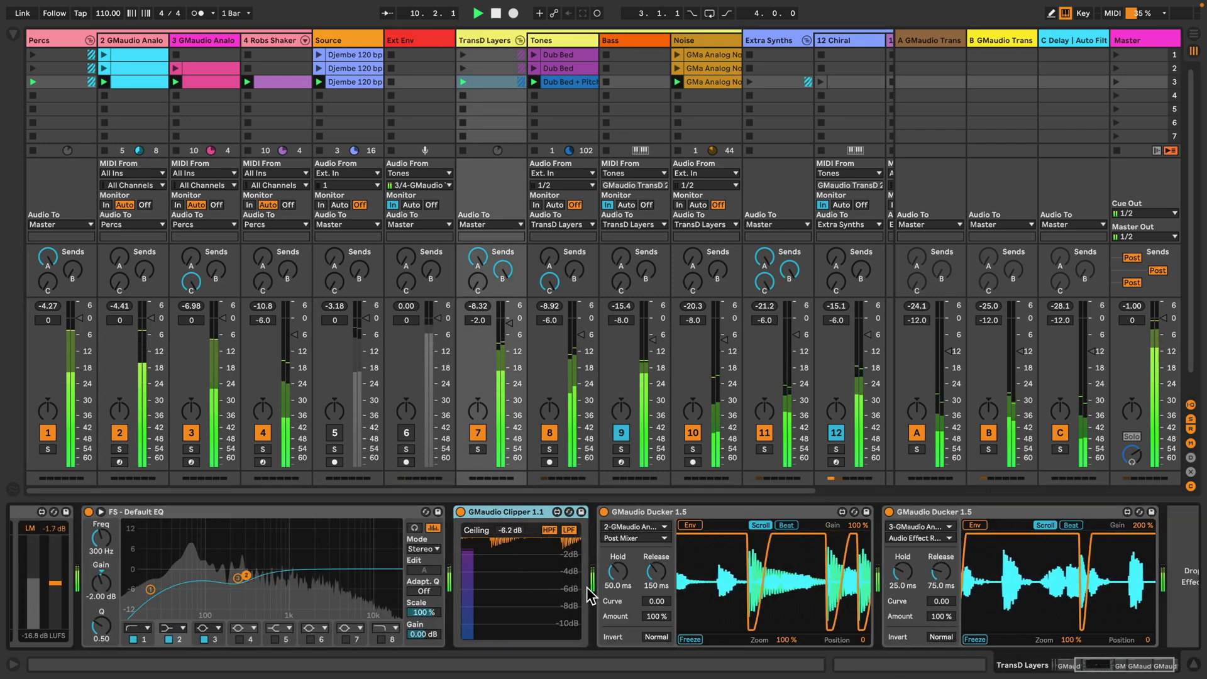
pyautogui.hscroll(-5, 444, 584)
pyautogui.hscroll(-5, 444, 584)
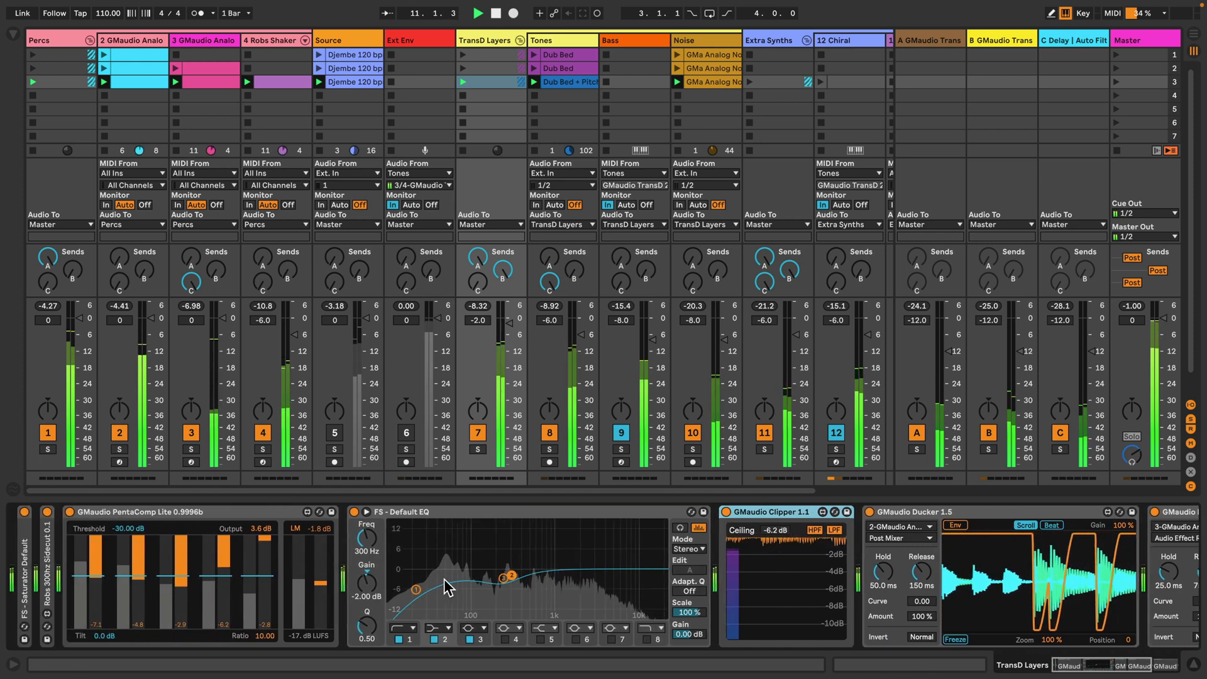
pyautogui.click(74, 42)
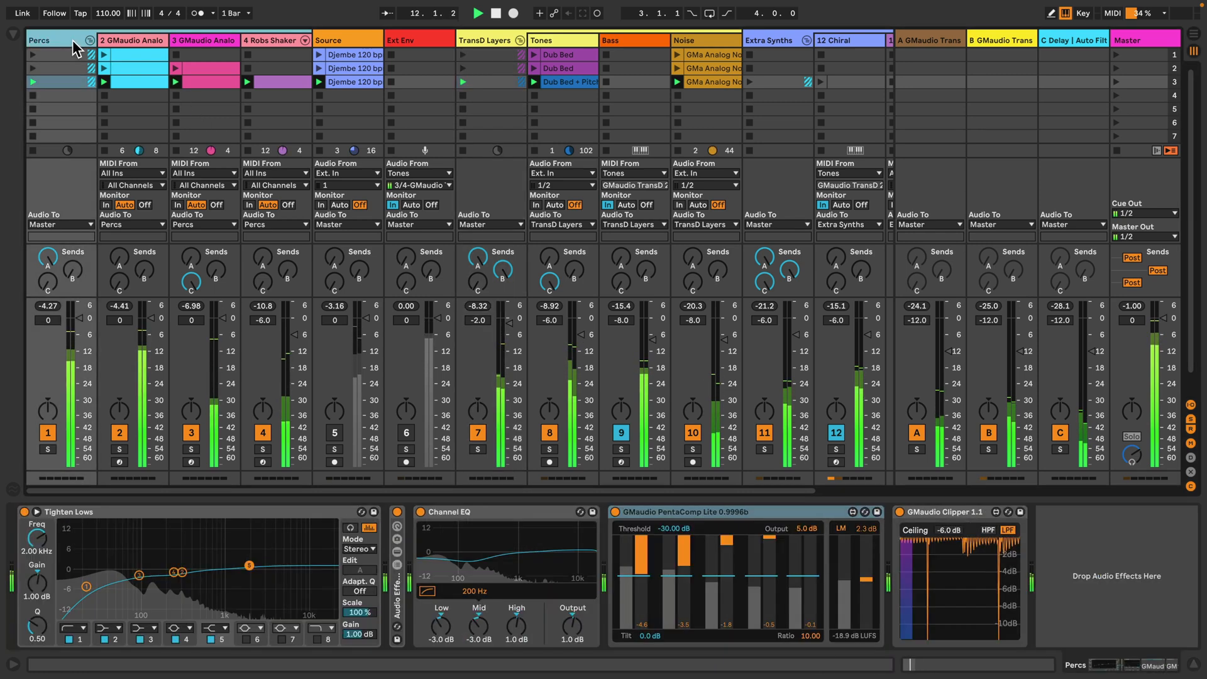
pyautogui.hscroll(5, 606, 440)
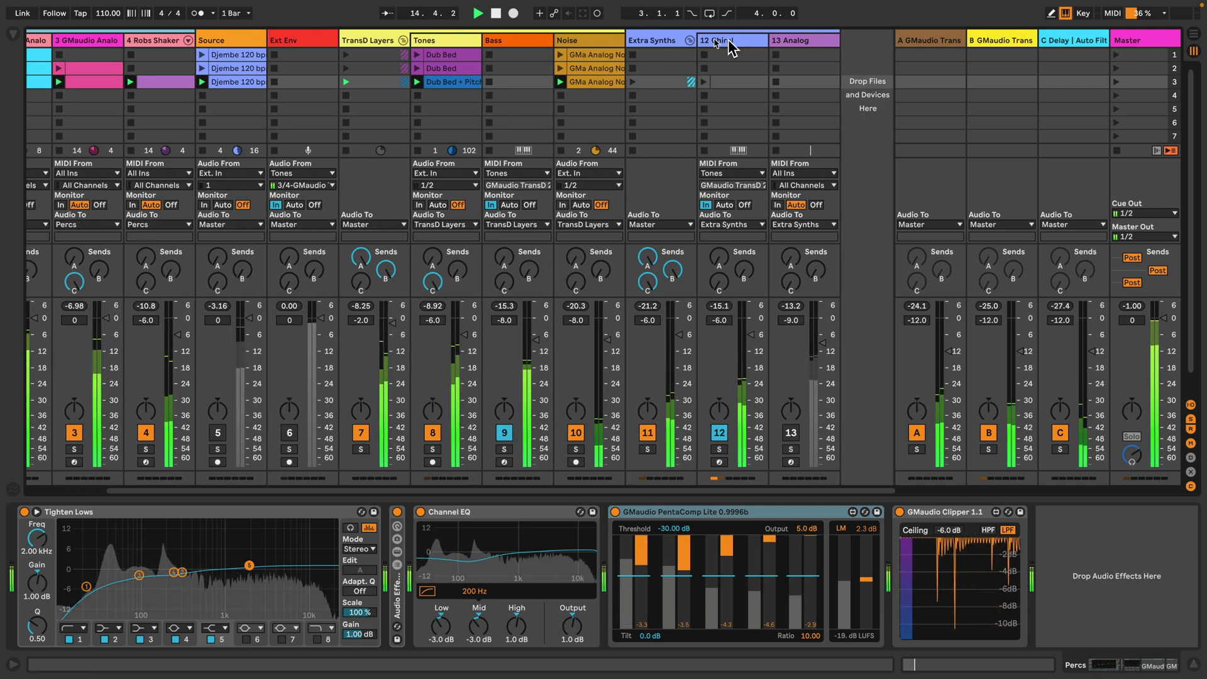
pyautogui.click(660, 82)
# Step: Adjust the Duration of the GMaudio TransD 2.0 on the Tones track to 133 ms during playback
pyautogui.click(468, 50)
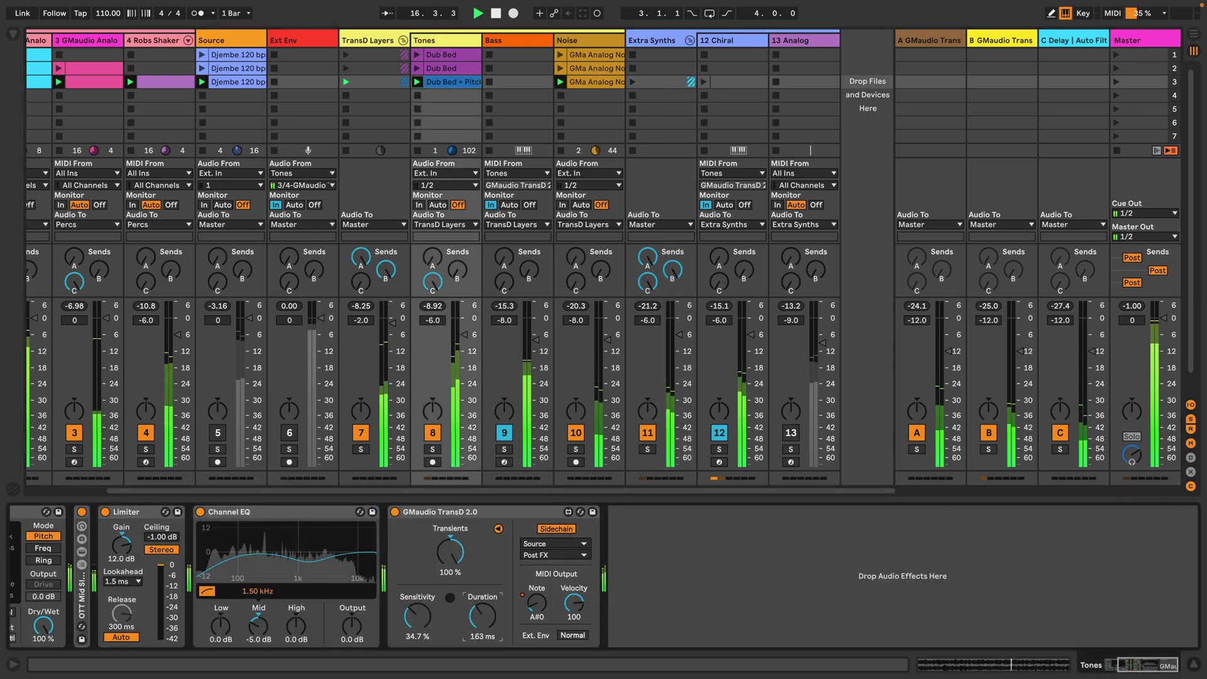
pyautogui.moveTo(474, 615)
pyautogui.mouseDown()
pyautogui.moveTo(475, 581)
pyautogui.moveTo(475, 623)
pyautogui.moveTo(475, 607)
pyautogui.mouseUp()
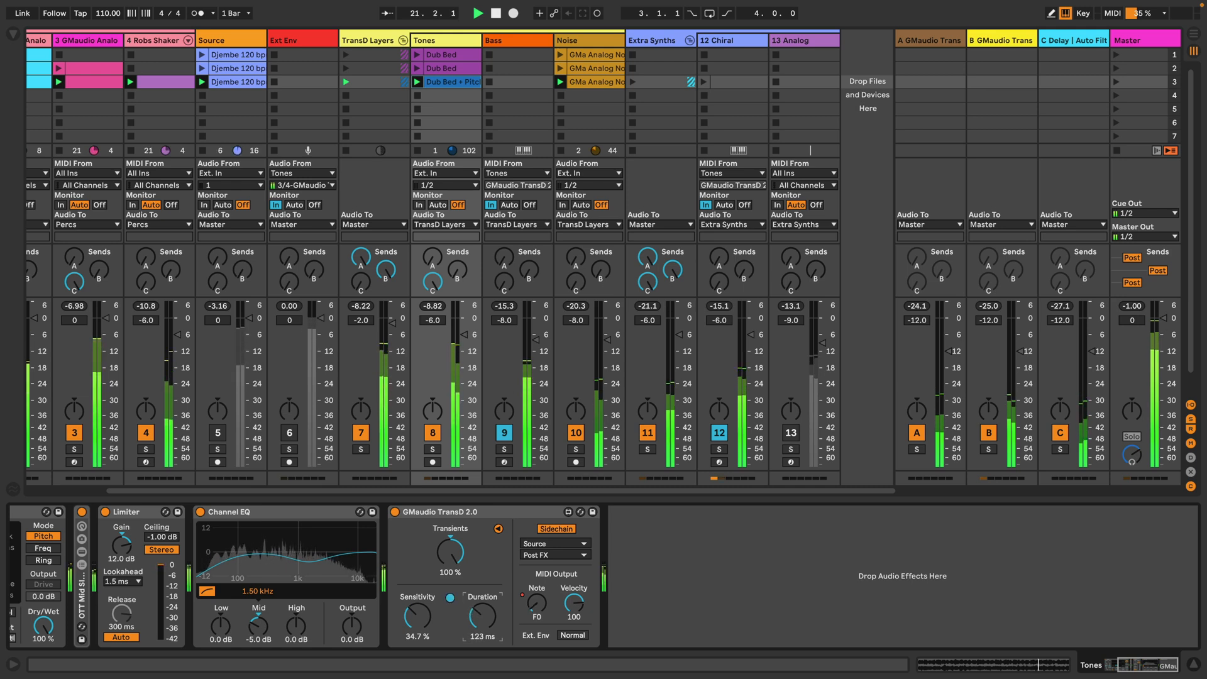
pyautogui.click(658, 608)
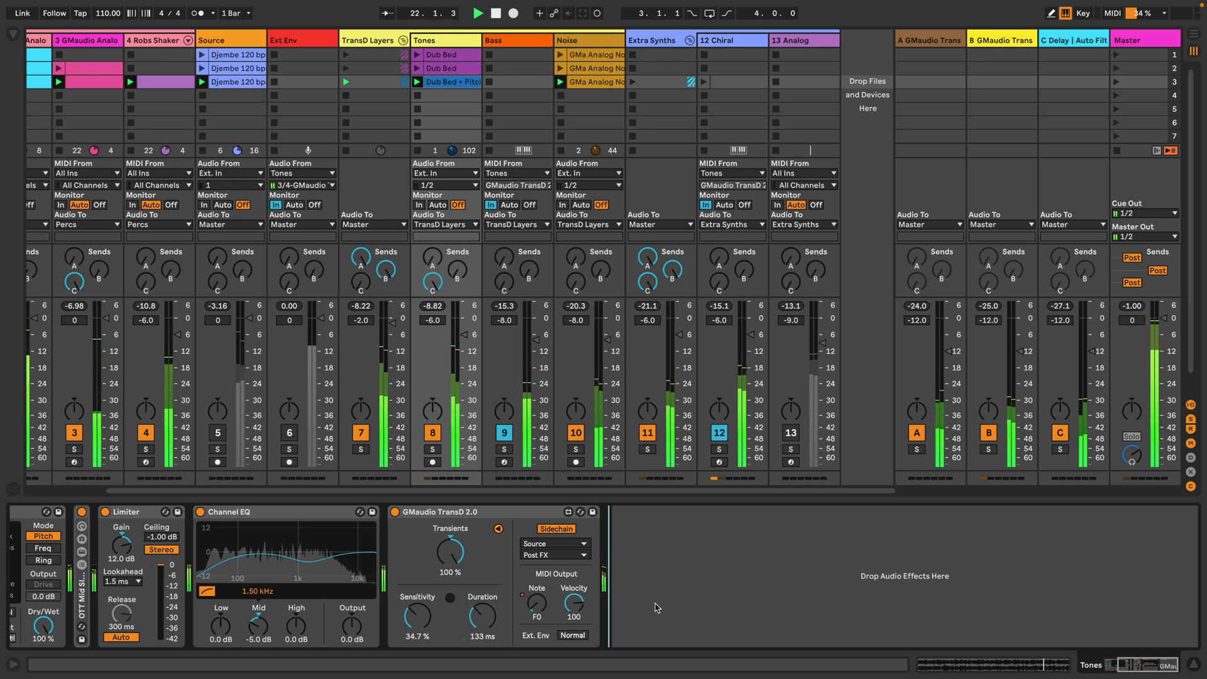